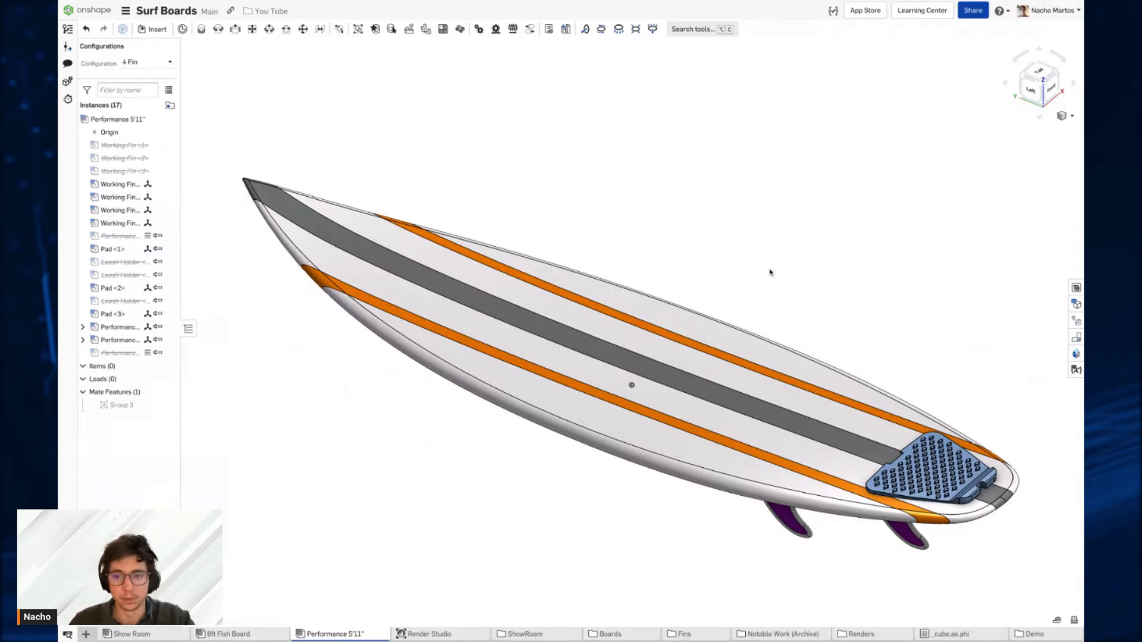
Step: Open the Onshape Board Part Studio in the Demo folder and start a sketch on the Top plane, viewed upright
click(1027, 634)
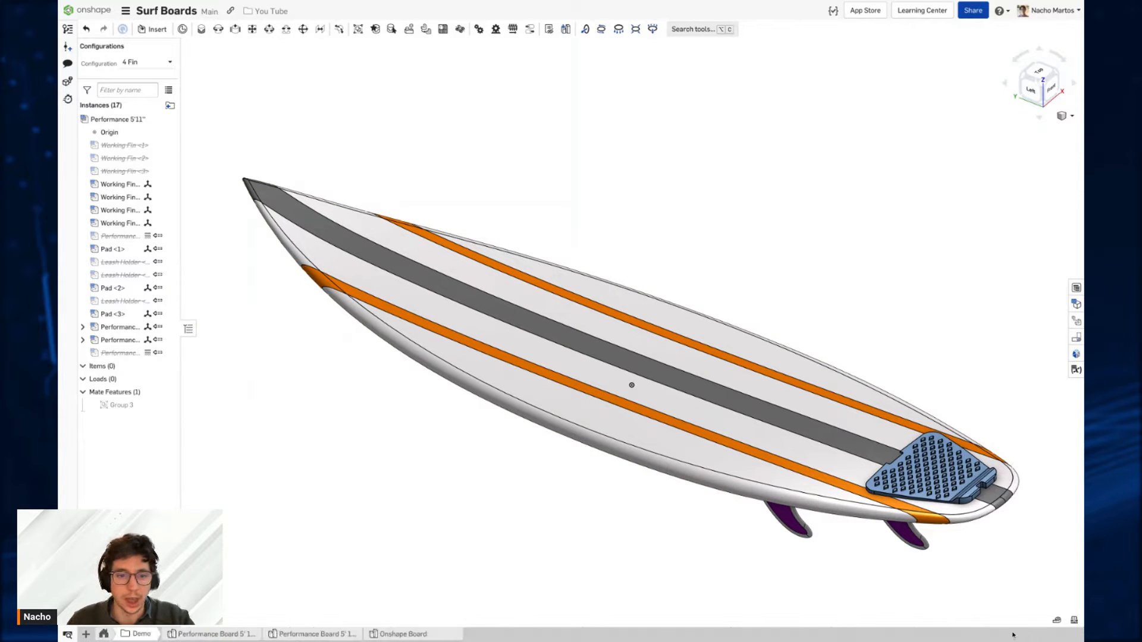
click(452, 634)
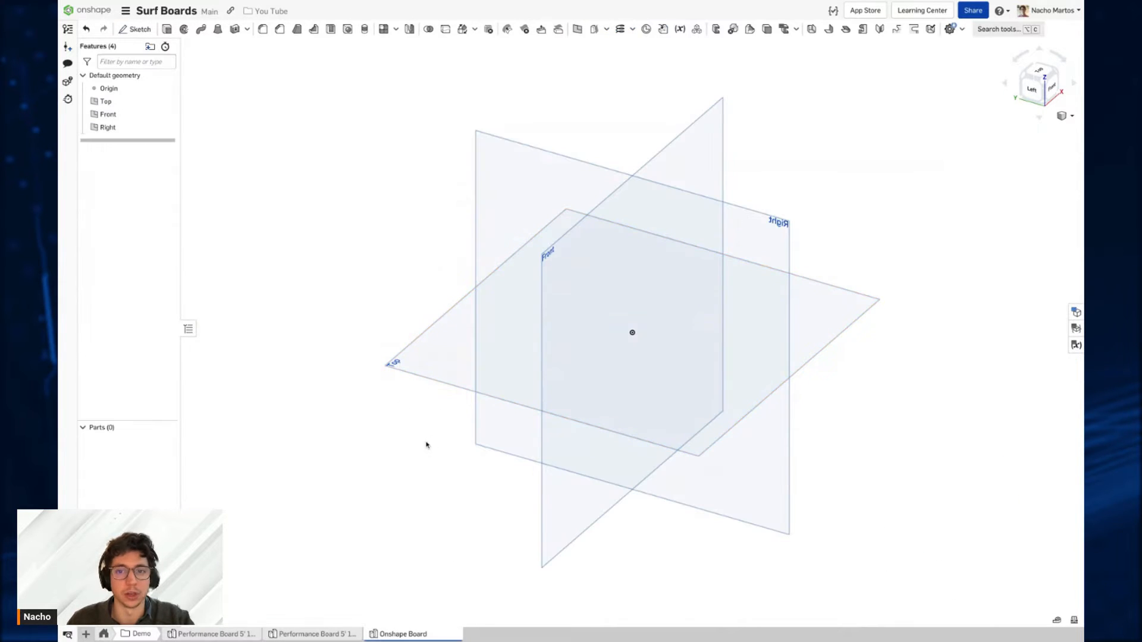
click(429, 367)
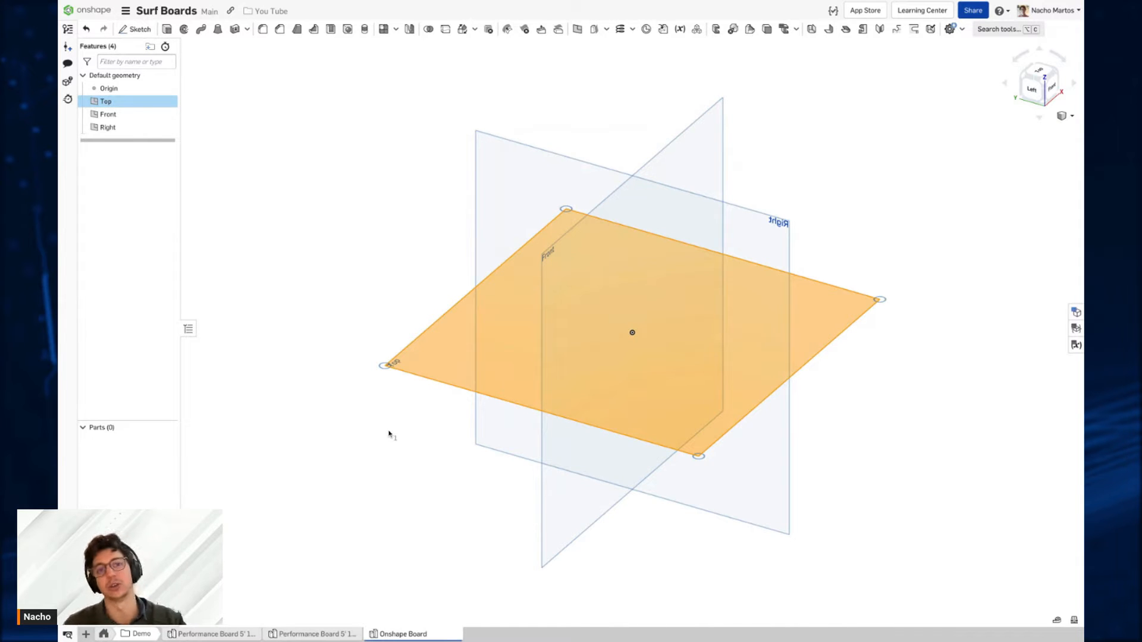
key(shift+s)
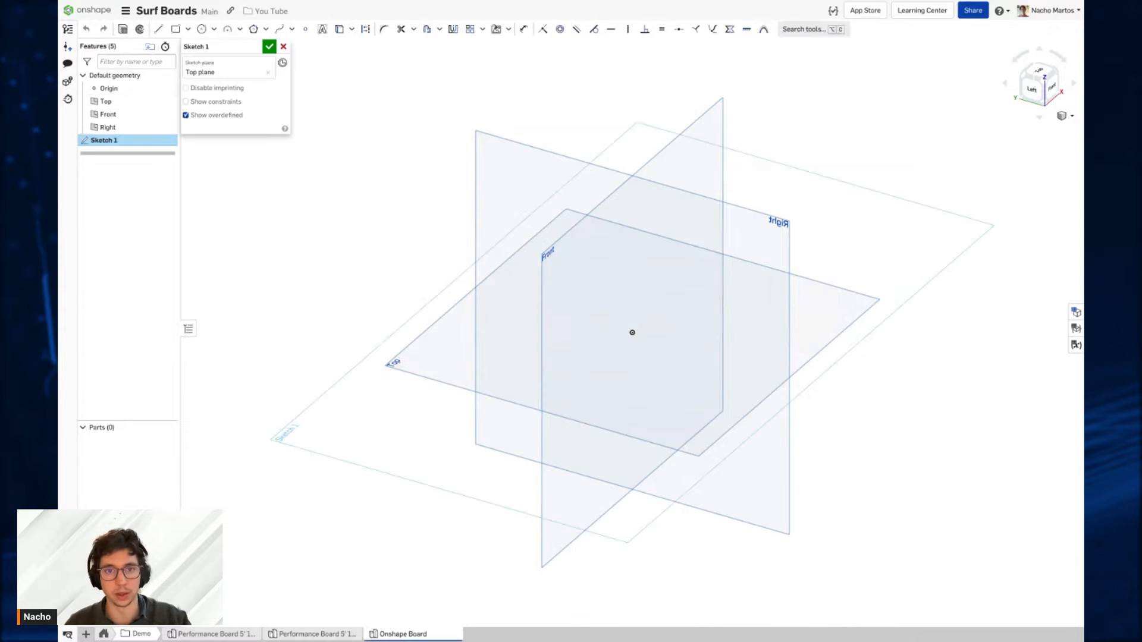
key(n)
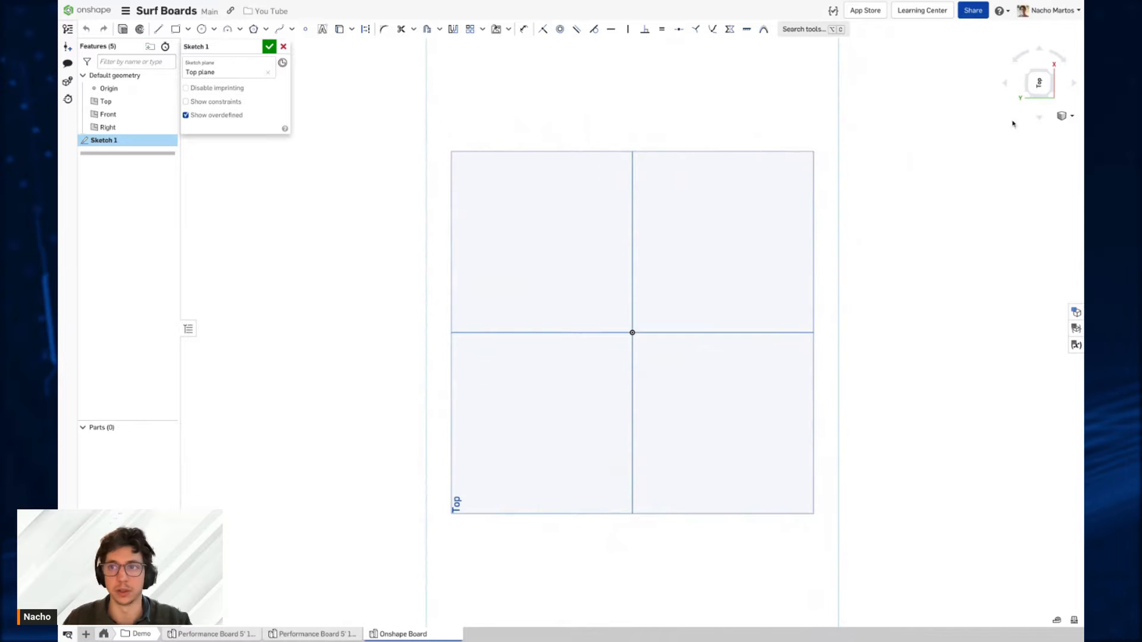
click(1040, 83)
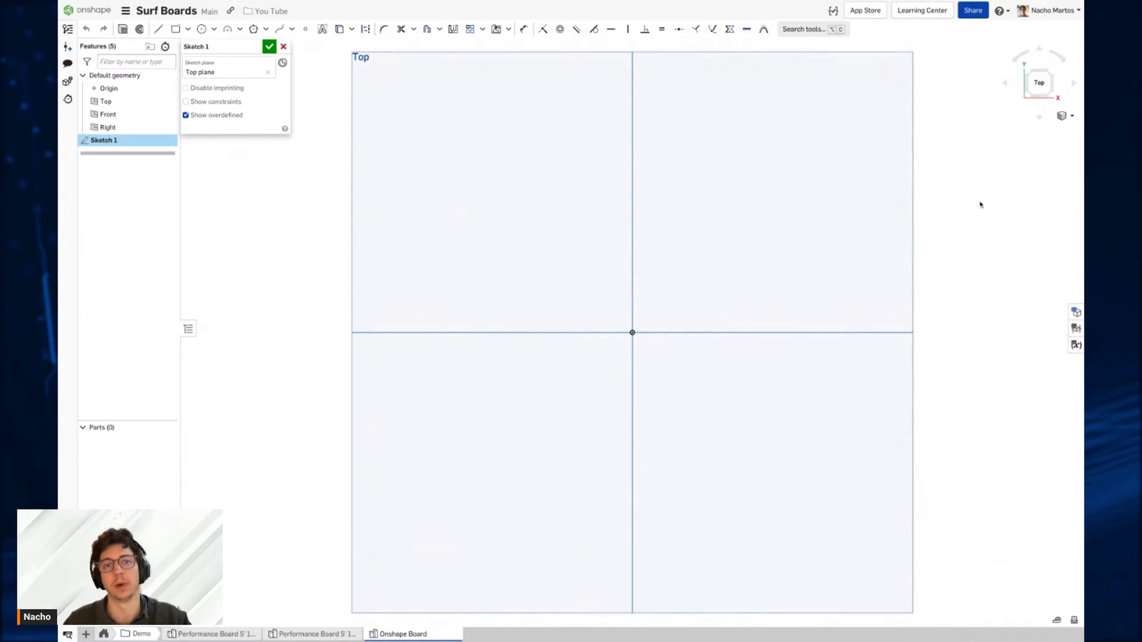
Step: Insert the North 1.PNG reference image into the sketch, placing its rectangle over the origin
click(498, 29)
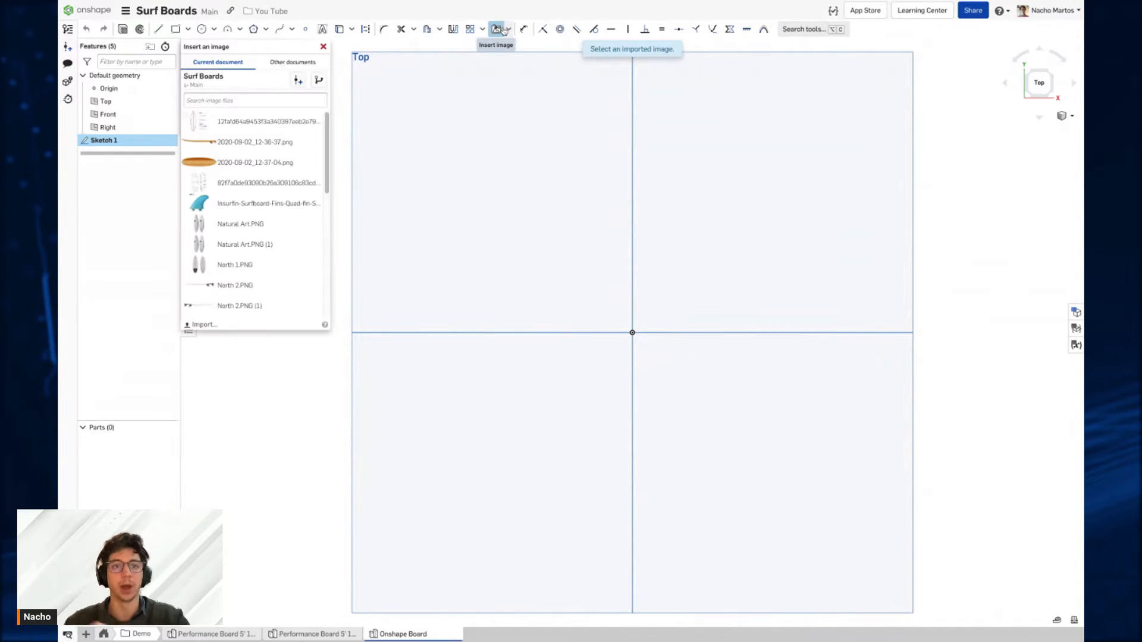
drag(282, 248, 286, 225)
click(285, 261)
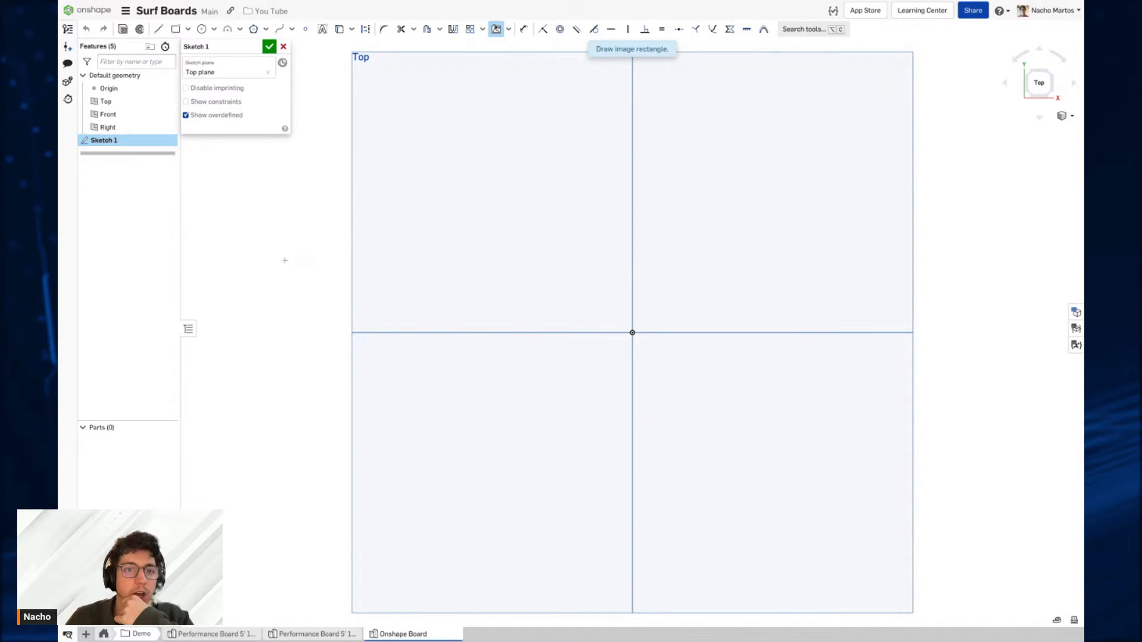
click(337, 63)
click(811, 387)
scroll(782, 310, down, 3)
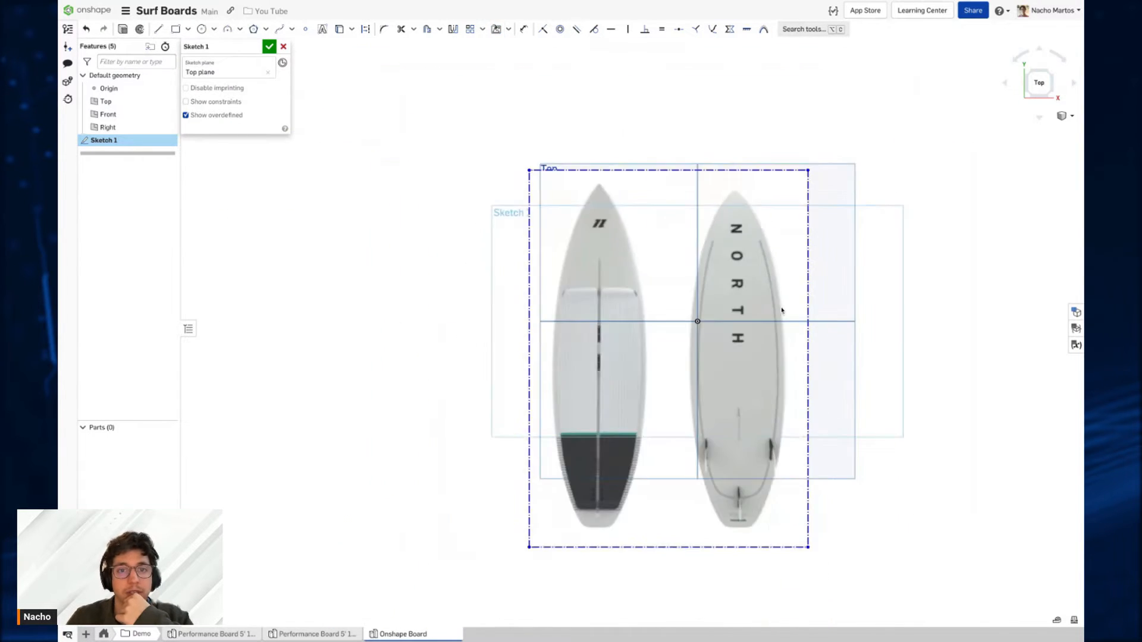
Step: Dimension the vertical edge of the surfboard image to a height of 200 cm
key(d)
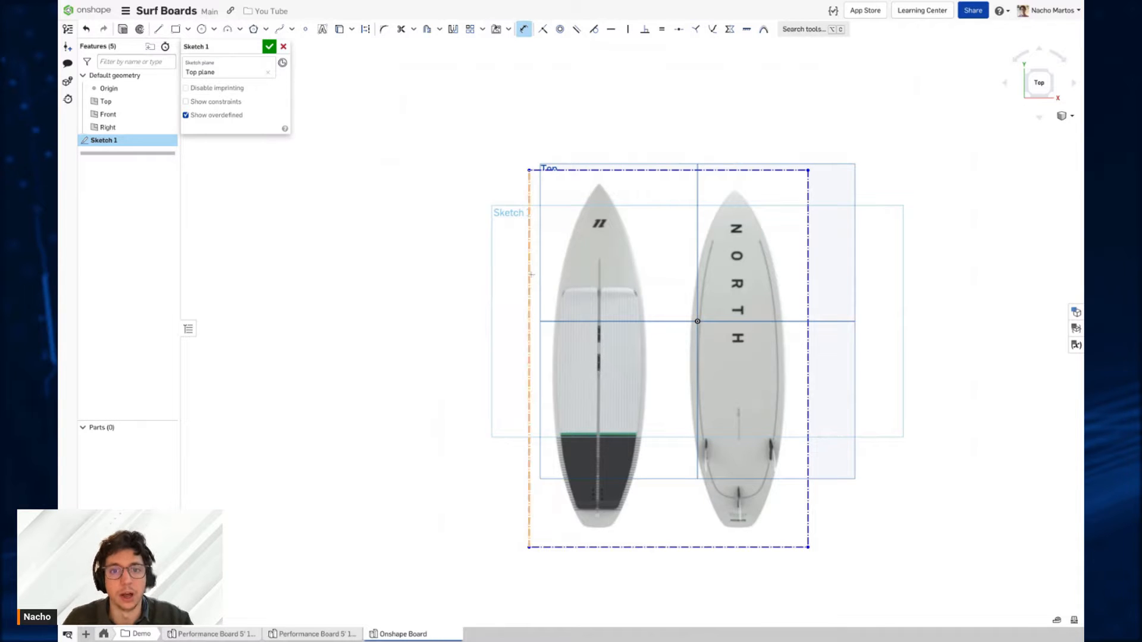
click(529, 333)
click(392, 364)
text(200)
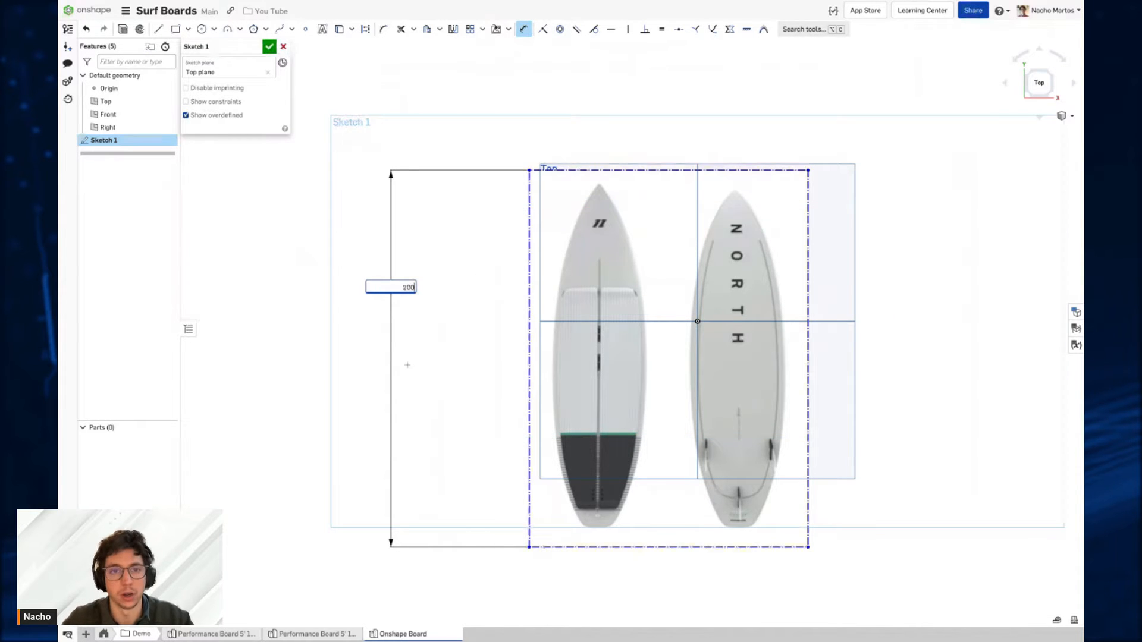
key(Return)
key(f)
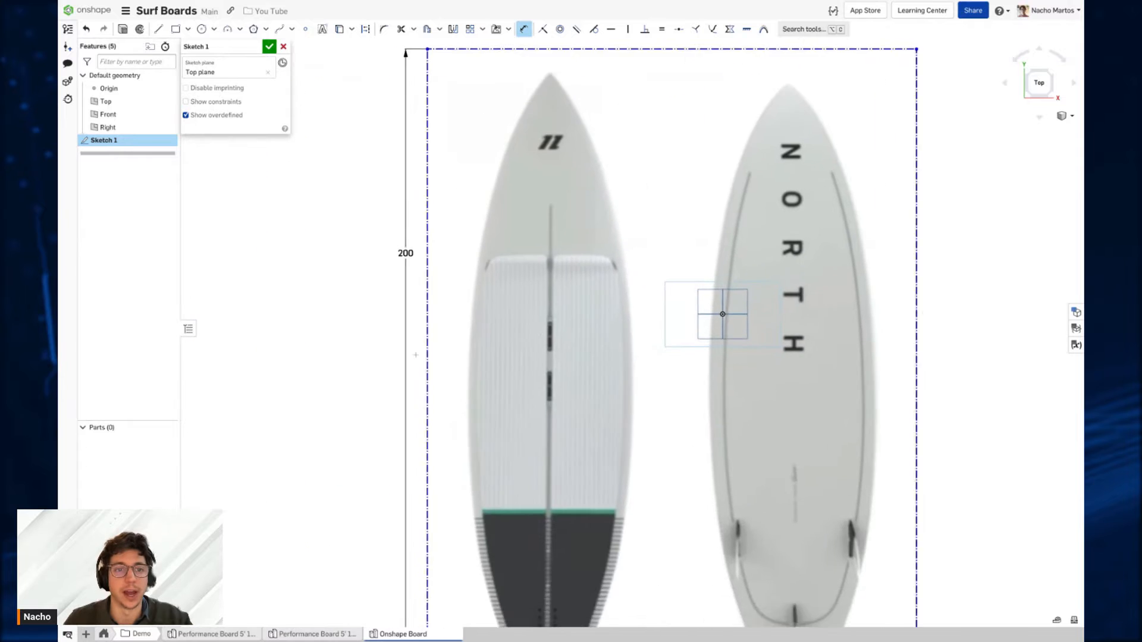
Step: Dimension the horizontal distance between the image's left edge and the origin as 38.9 cm
mouse_move(726, 309)
middle_down()
mouse_move(806, 262)
mouse_move(764, 287)
middle_up()
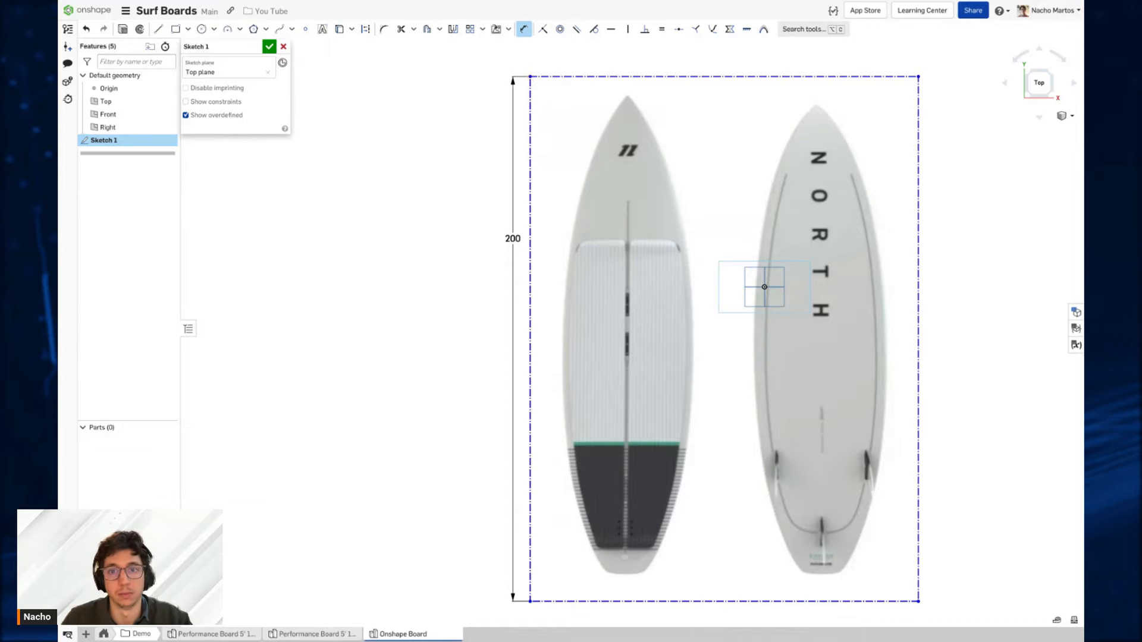
click(764, 286)
click(639, 62)
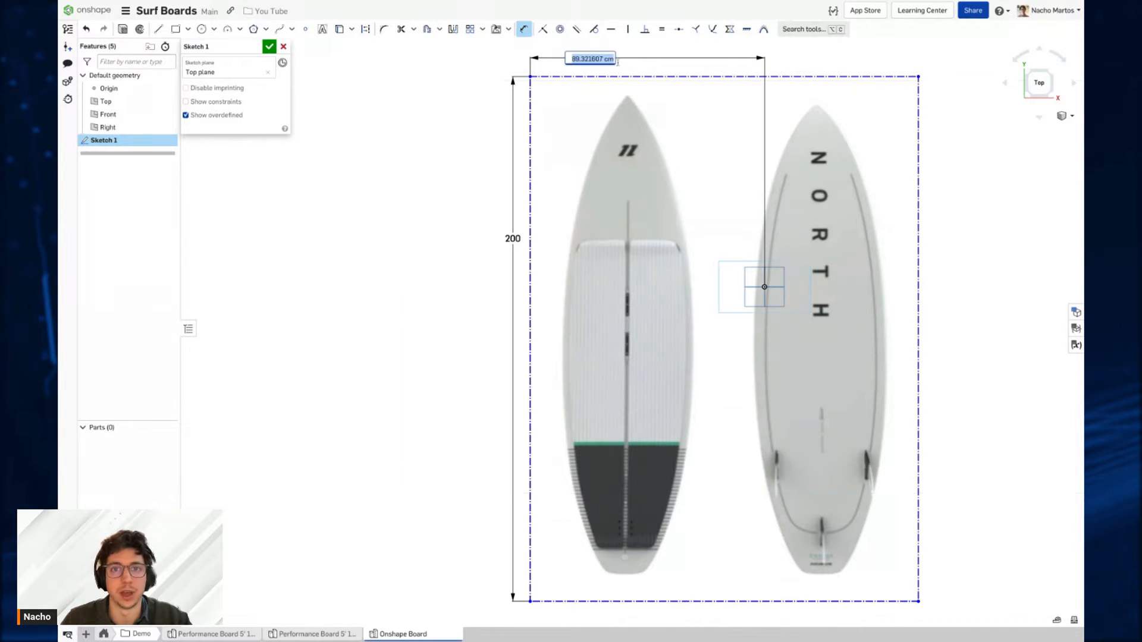
text(3)
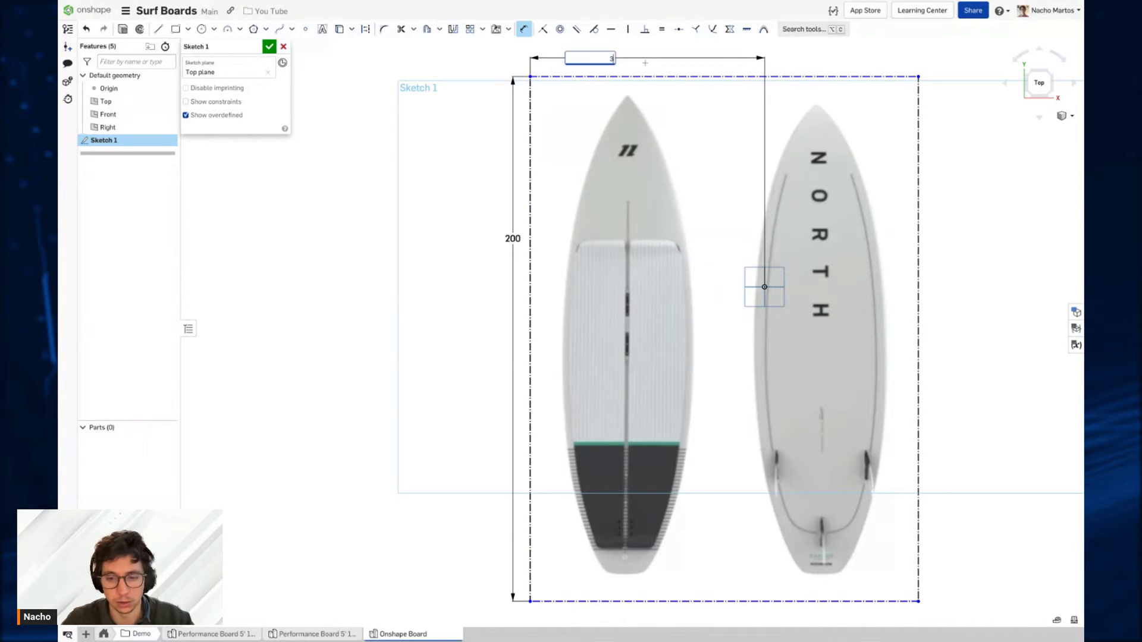
text(8.9)
key(Return)
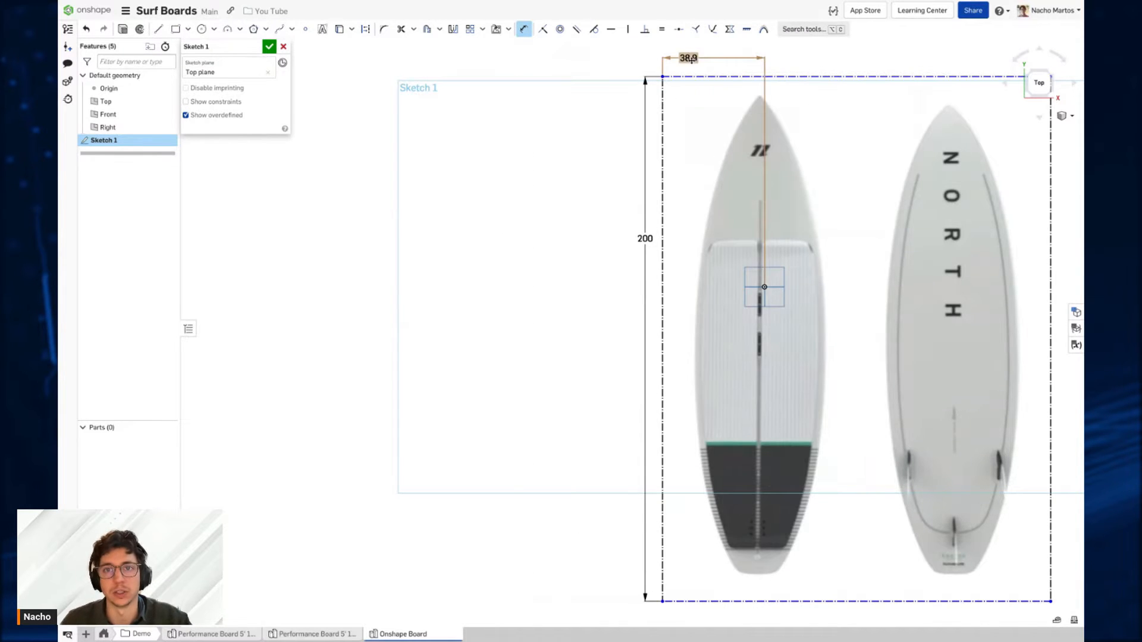
Step: Try 38.8, 38 and 37.7 cm for the distance between the image's left edge and the origin
double_click(688, 58)
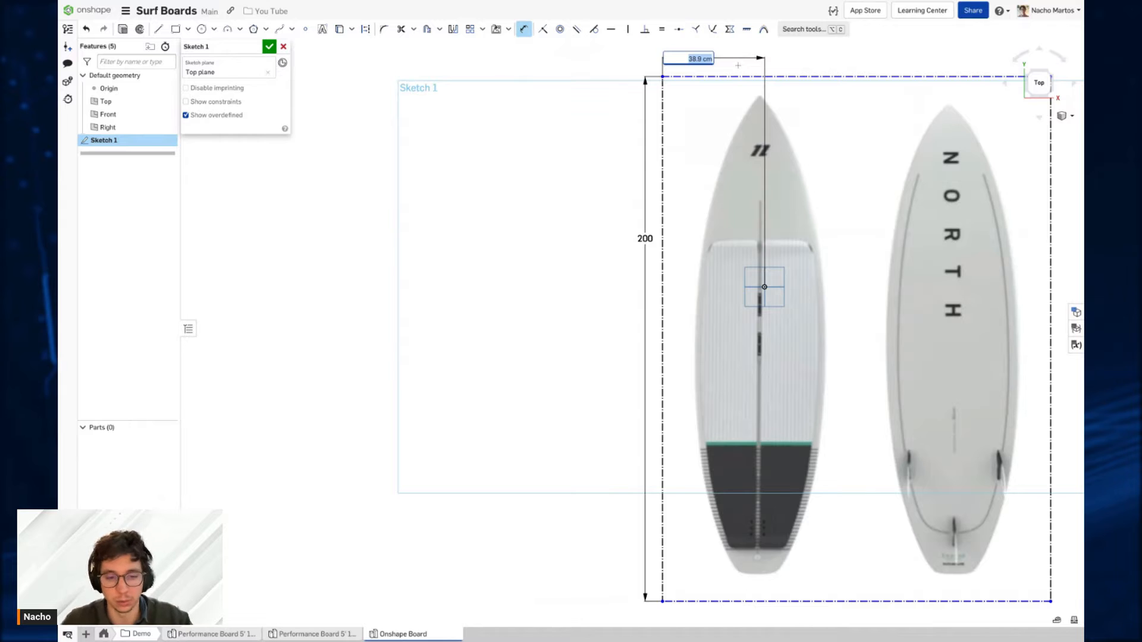
click(712, 59)
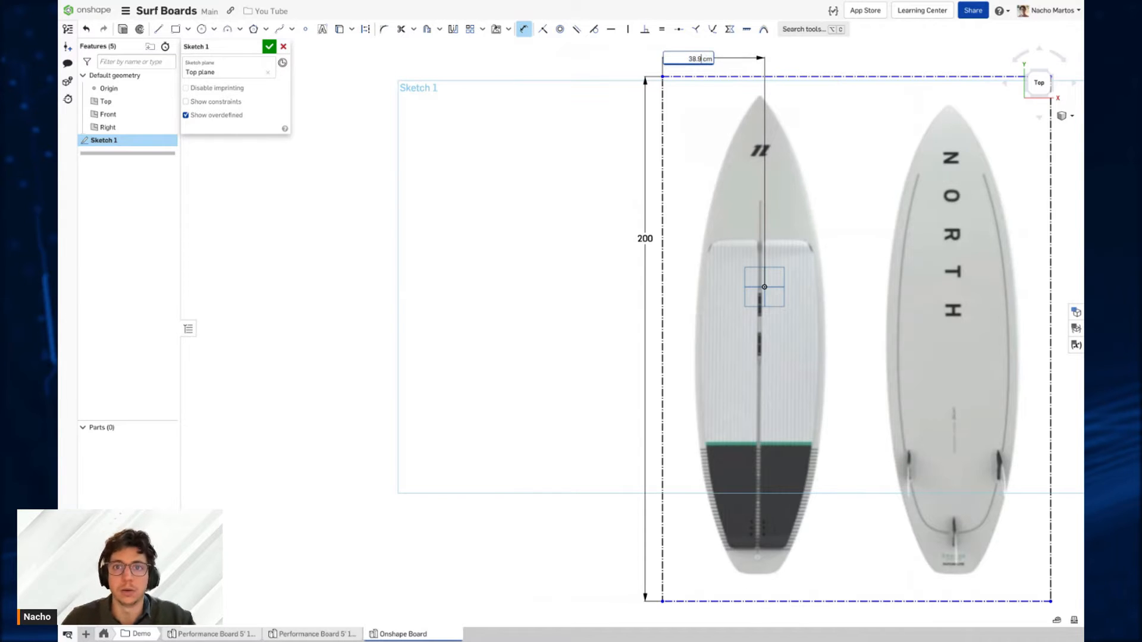
text(.8)
key(Return)
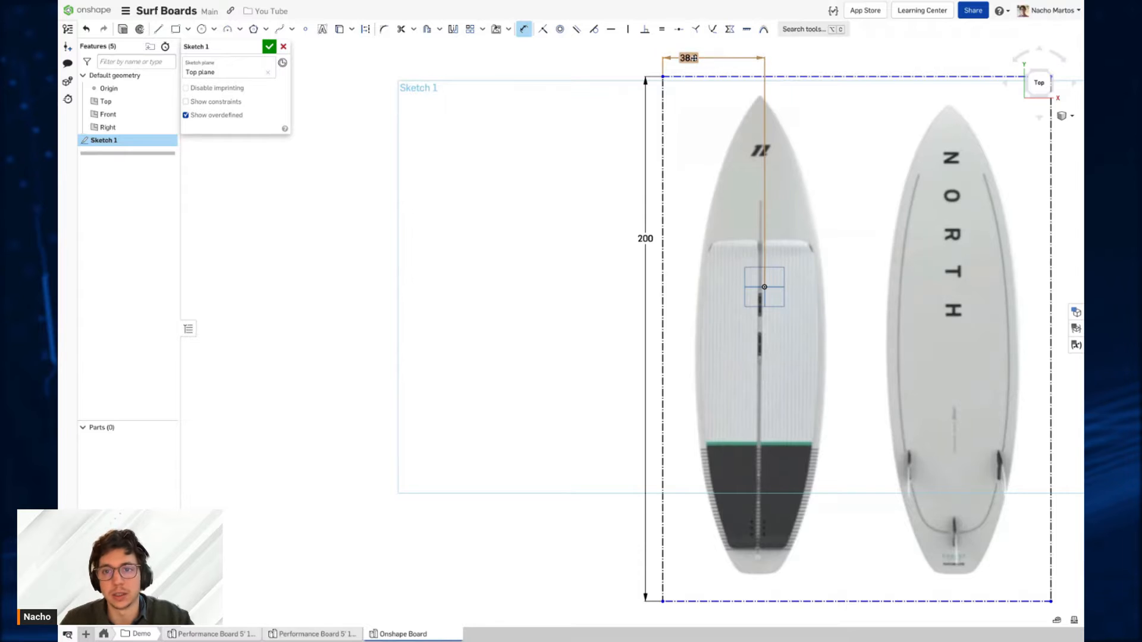
double_click(689, 58)
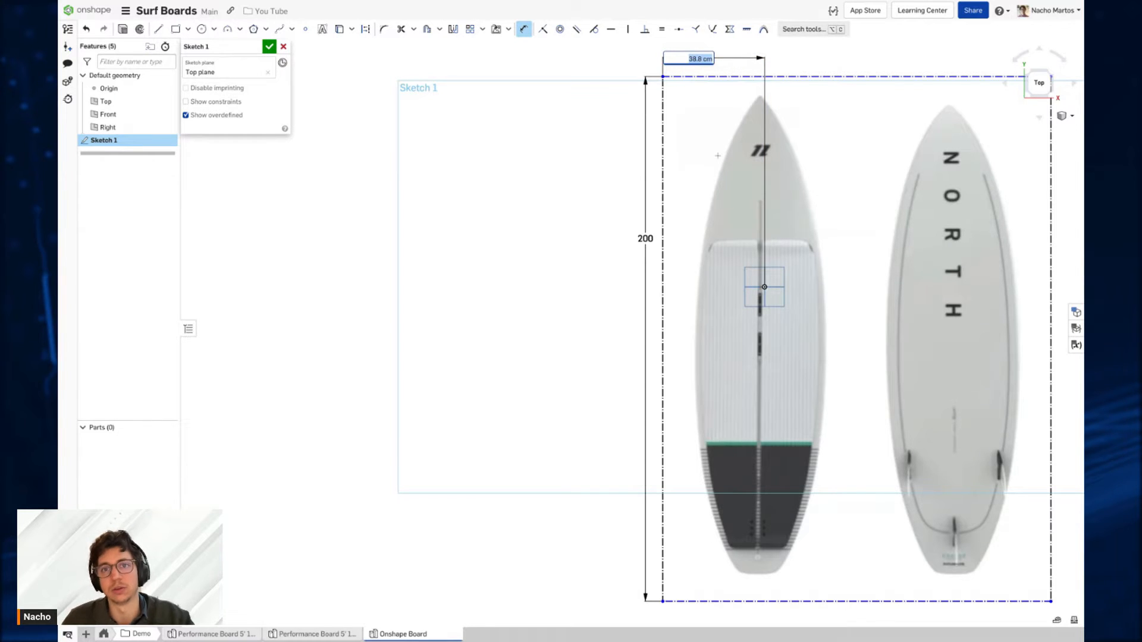
text(38)
key(Return)
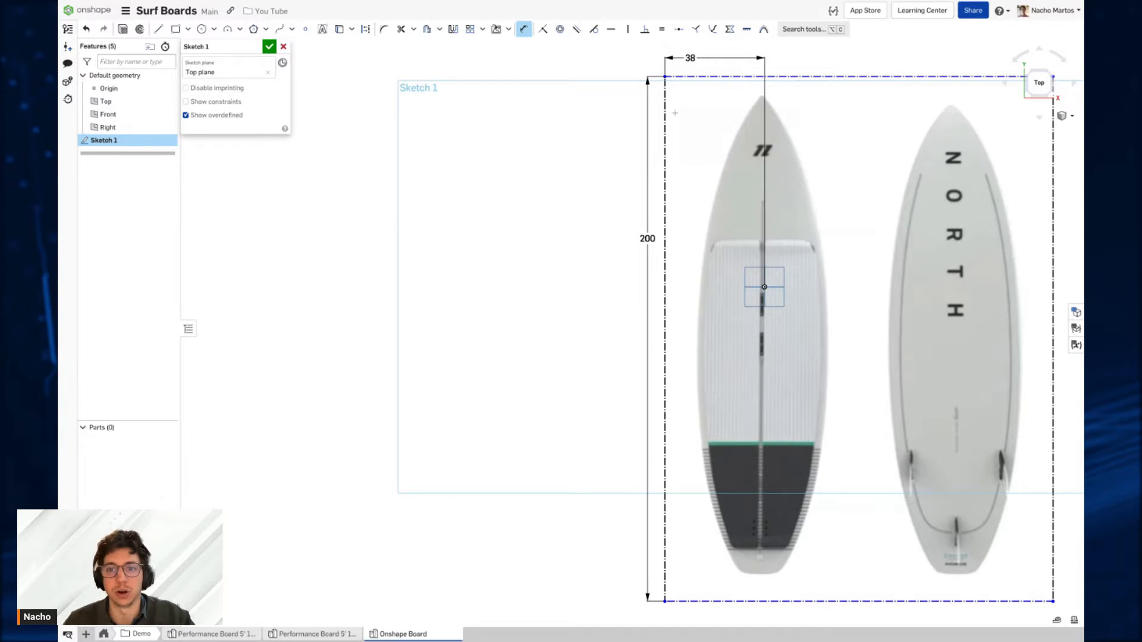
double_click(688, 58)
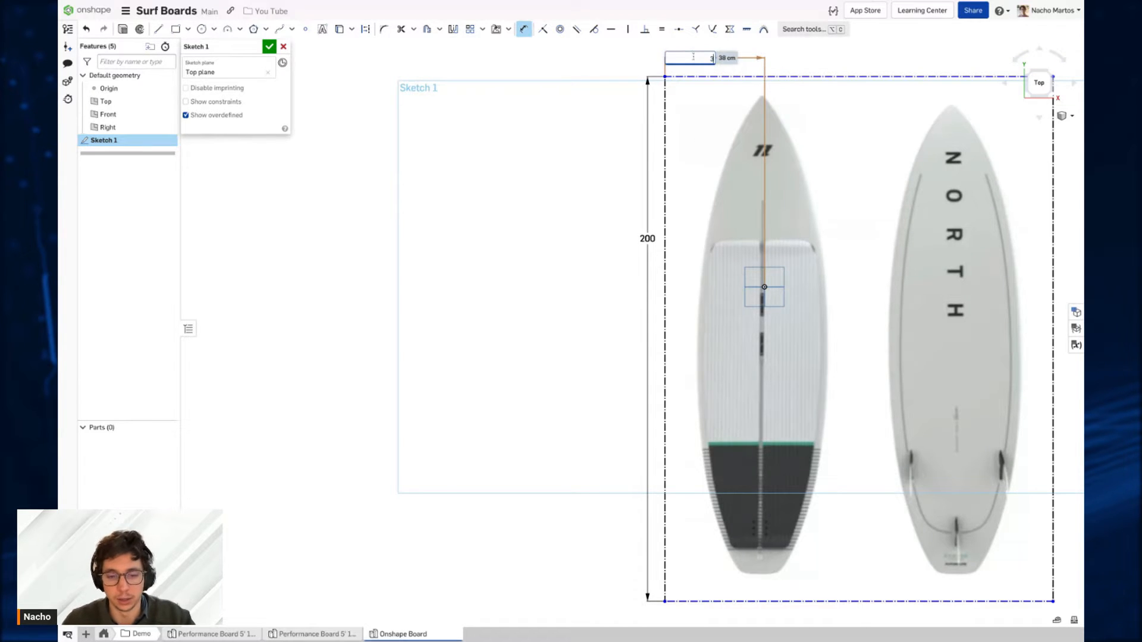
text(37.7)
key(Return)
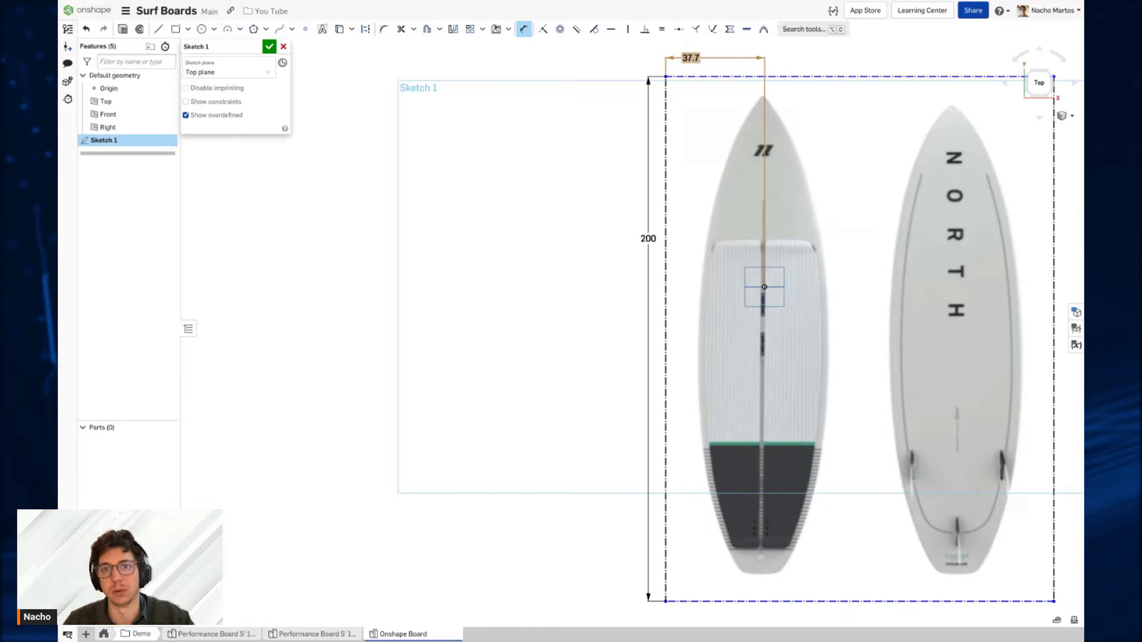
Step: Fine-tune the distance between the image's left edge and the origin with 37.4 cm and settle on 37 cm
double_click(693, 57)
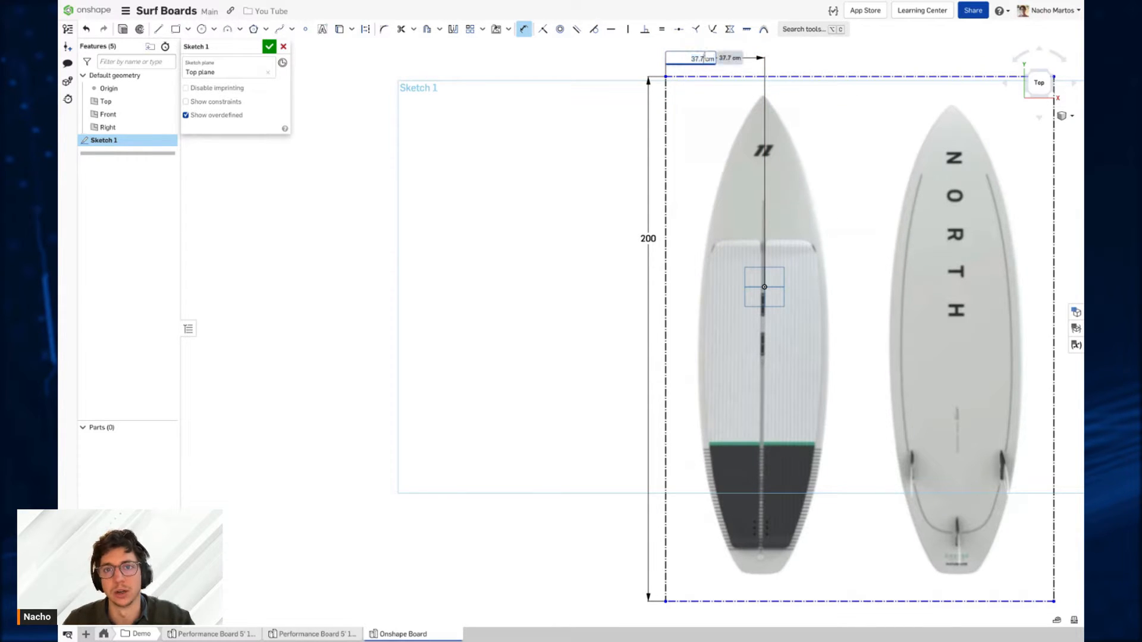
key(BackSpace)
text(4)
key(Return)
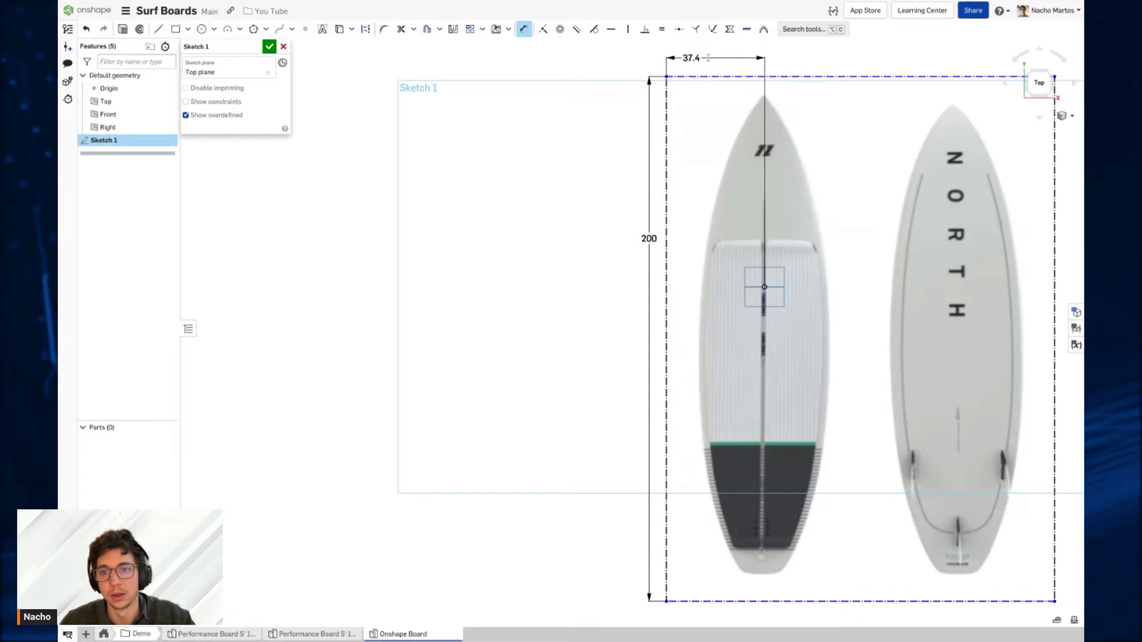
double_click(696, 58)
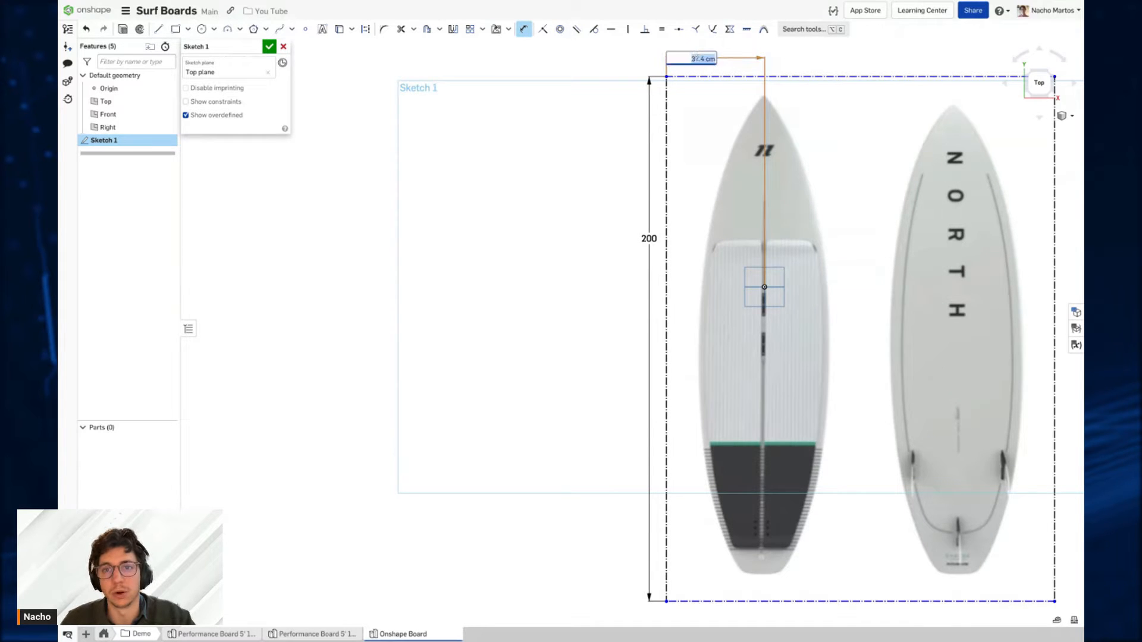
key(Return)
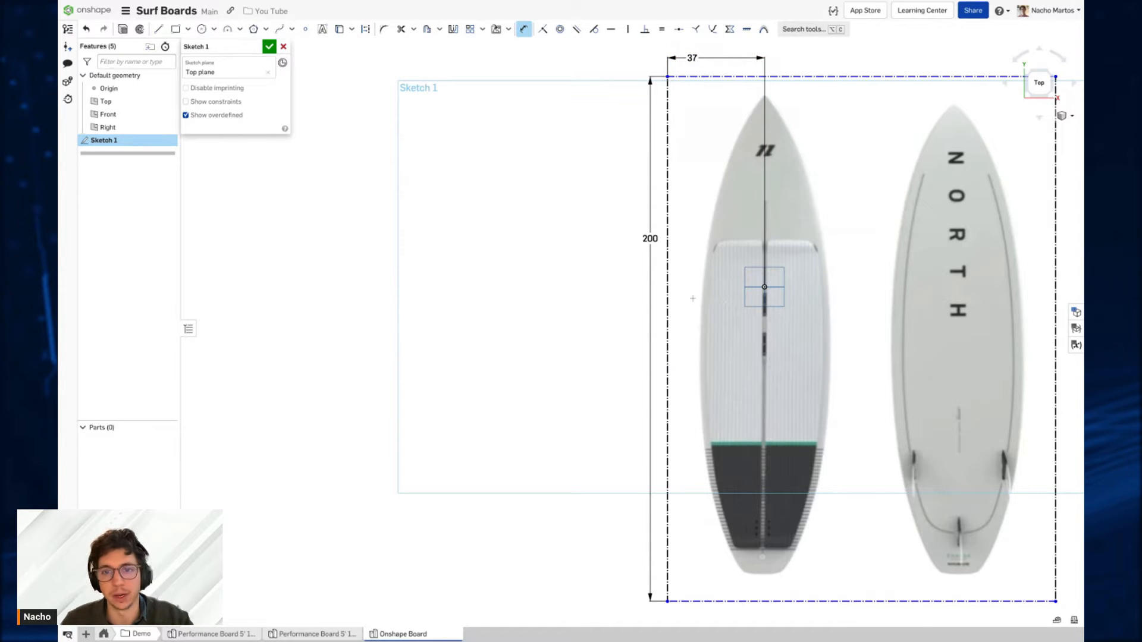
Step: Place a sketch point at the midpoint of the image's left edge
key(s)
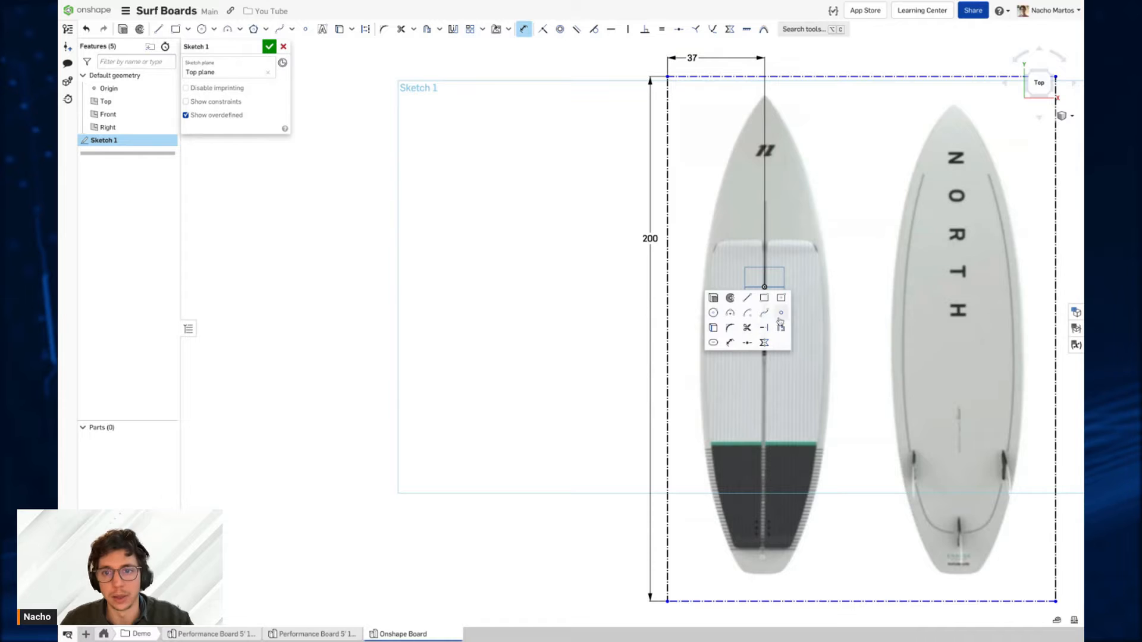
click(766, 327)
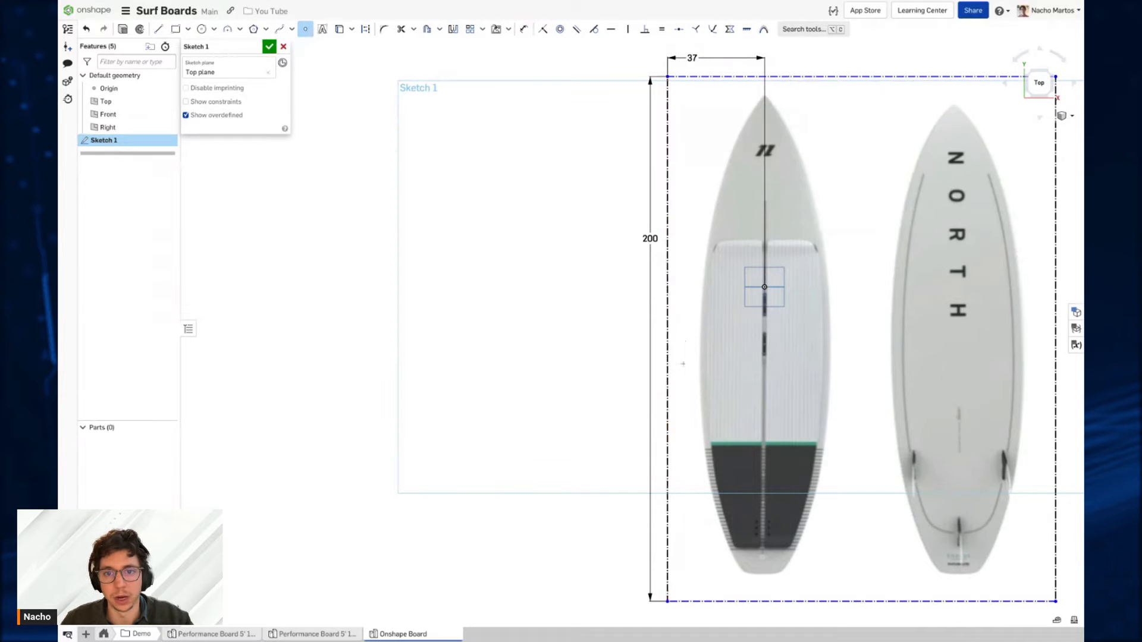
key(s)
click(731, 401)
key(Escape)
click(667, 339)
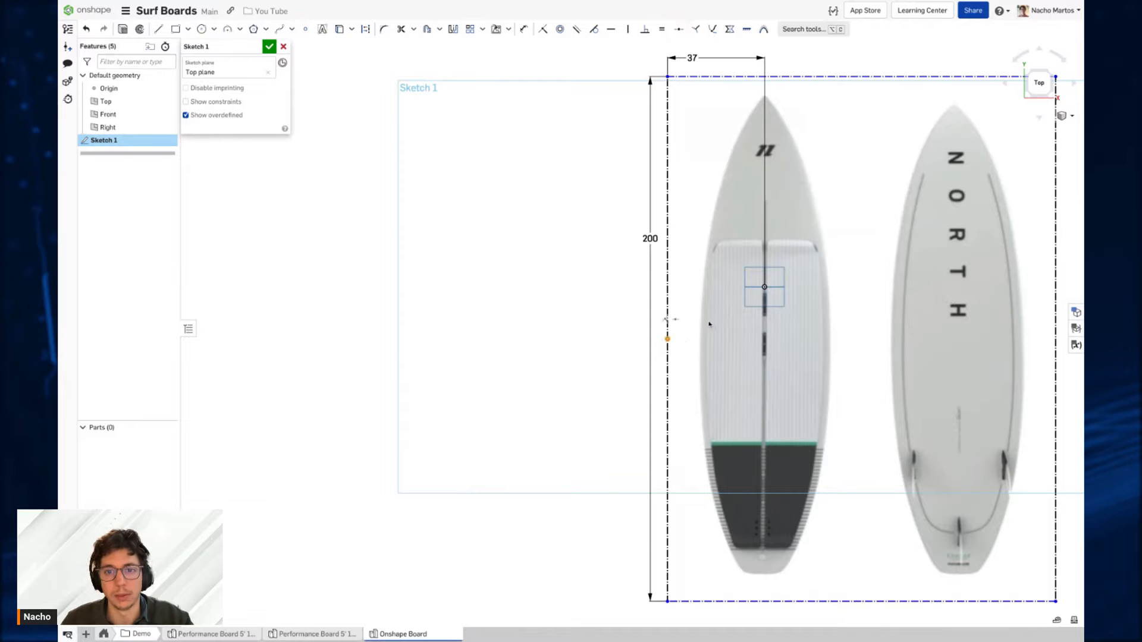
Step: Constrain the left edge's midpoint horizontally with the origin to centre the image vertically, and finish the sketch
click(764, 287)
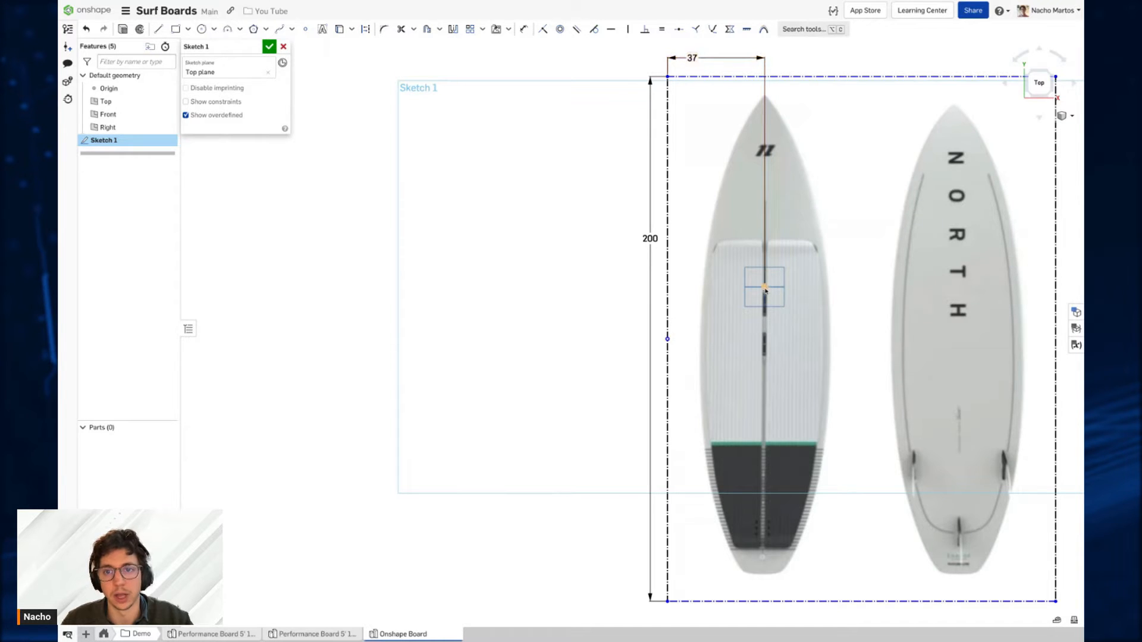
click(764, 287)
click(667, 339)
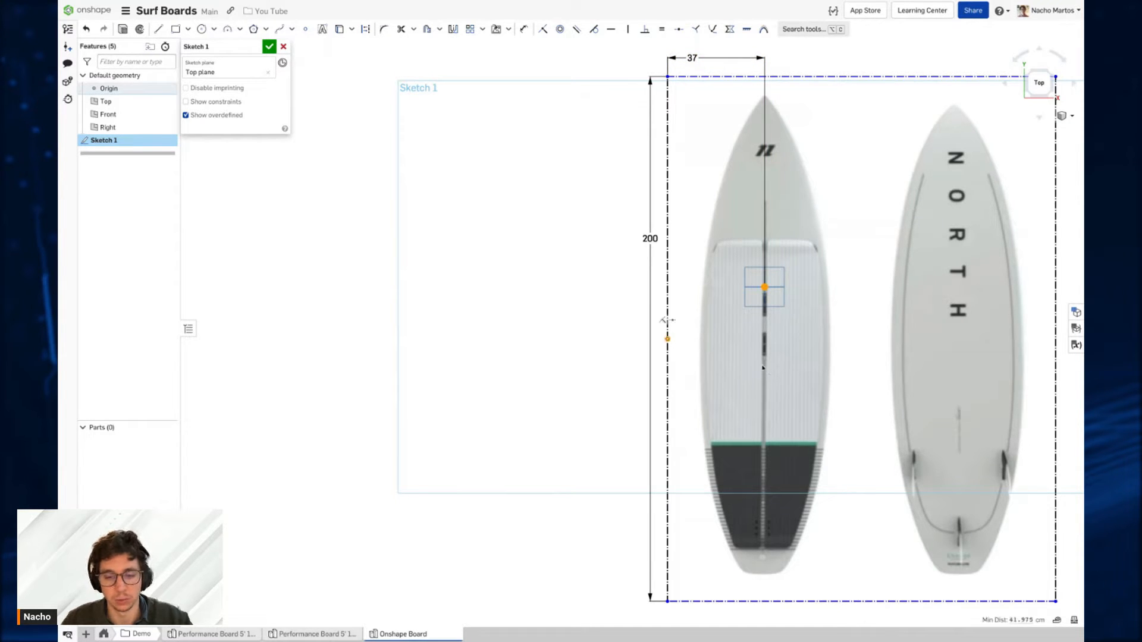
key(h)
key(f)
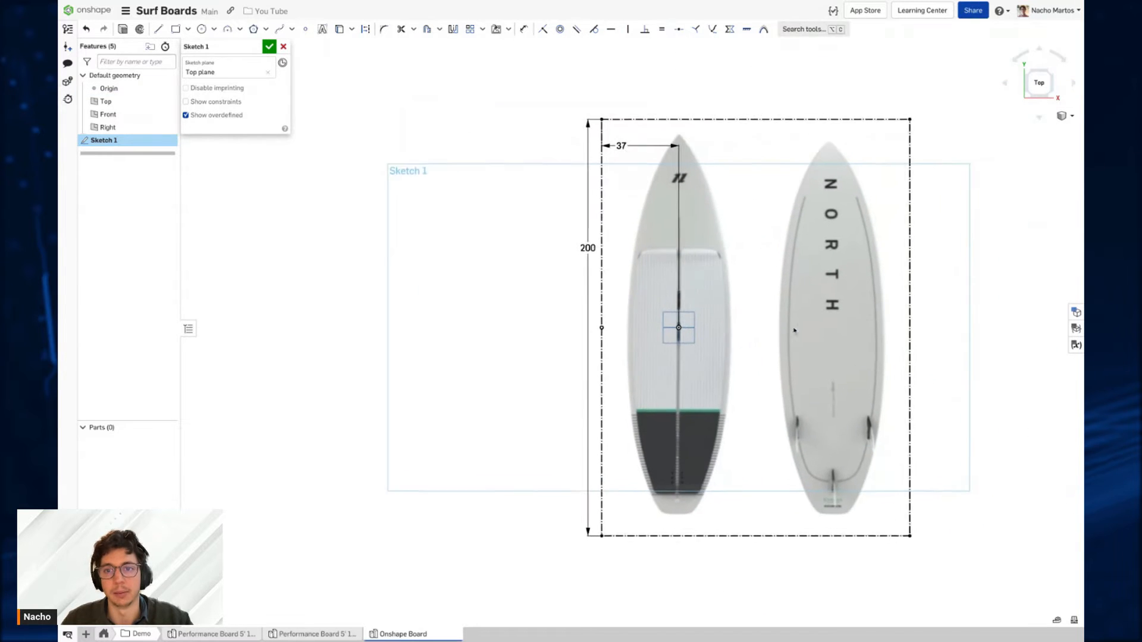
click(270, 47)
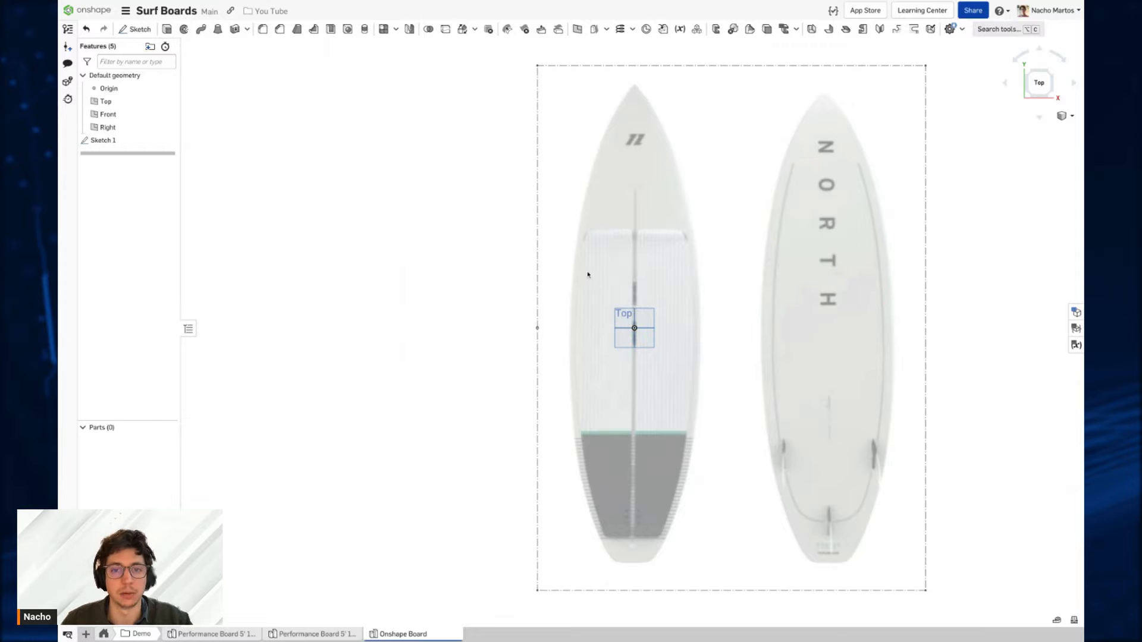
Step: Rename the sketch holding the Top plane reference image as Ref 1
click(119, 142)
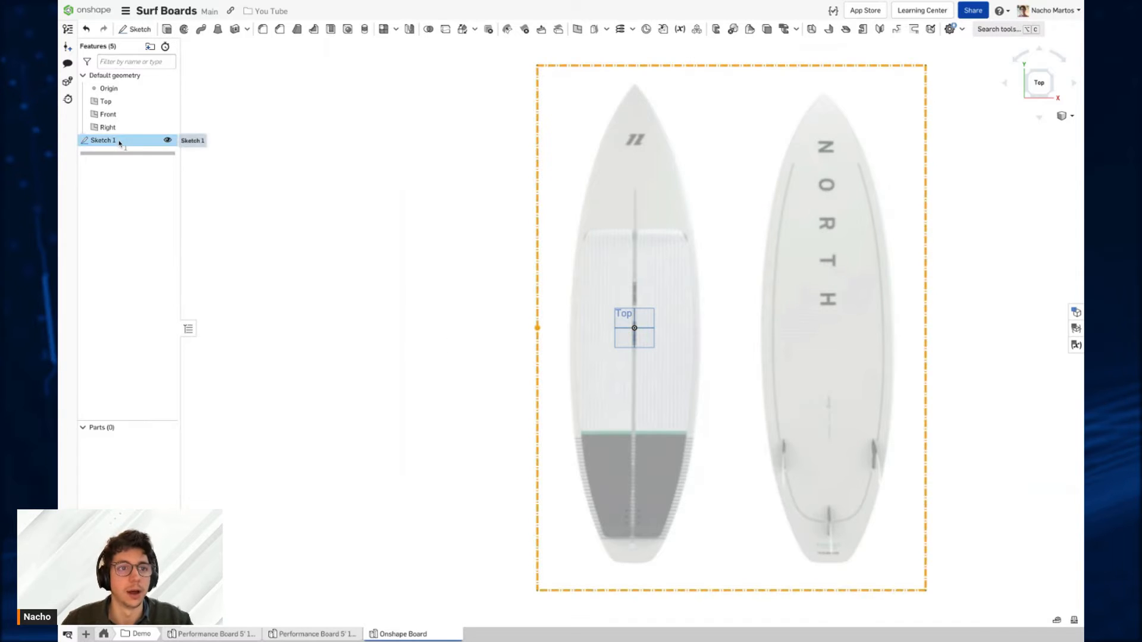
right_click(122, 145)
click(174, 155)
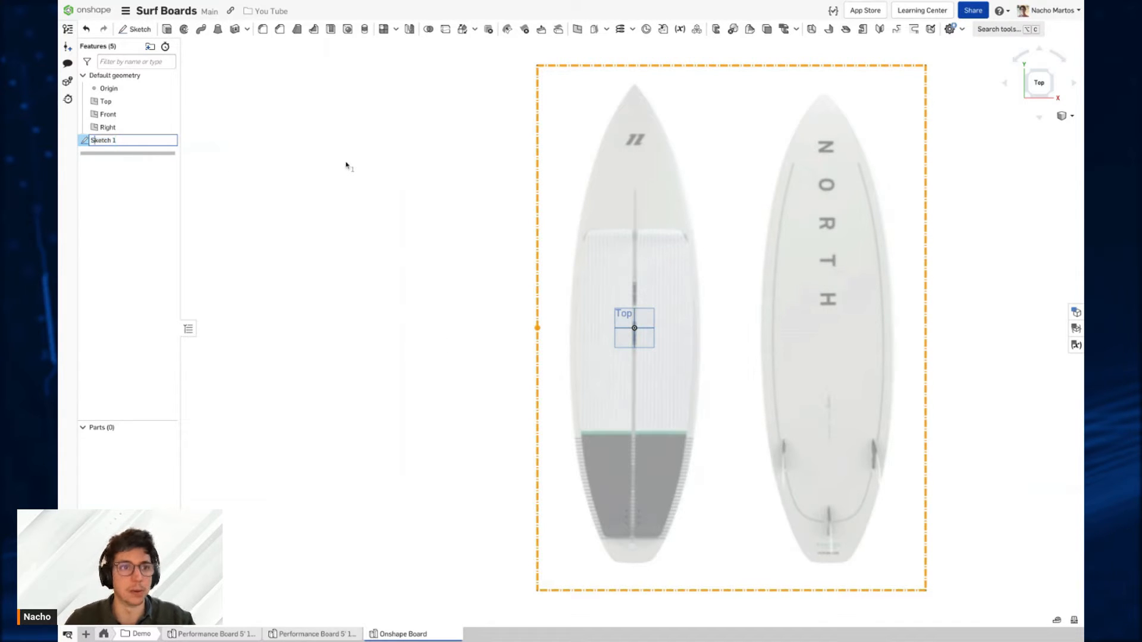
key(BackSpace)
key(BackSpace)
key(BackSpace)
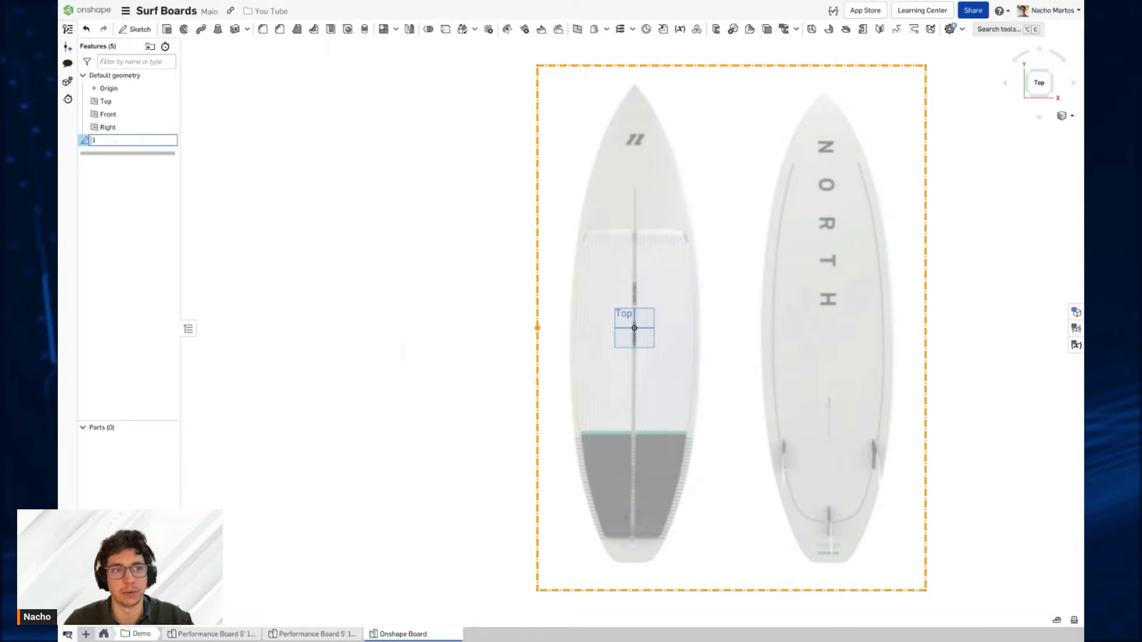
text(Ref)
key(Return)
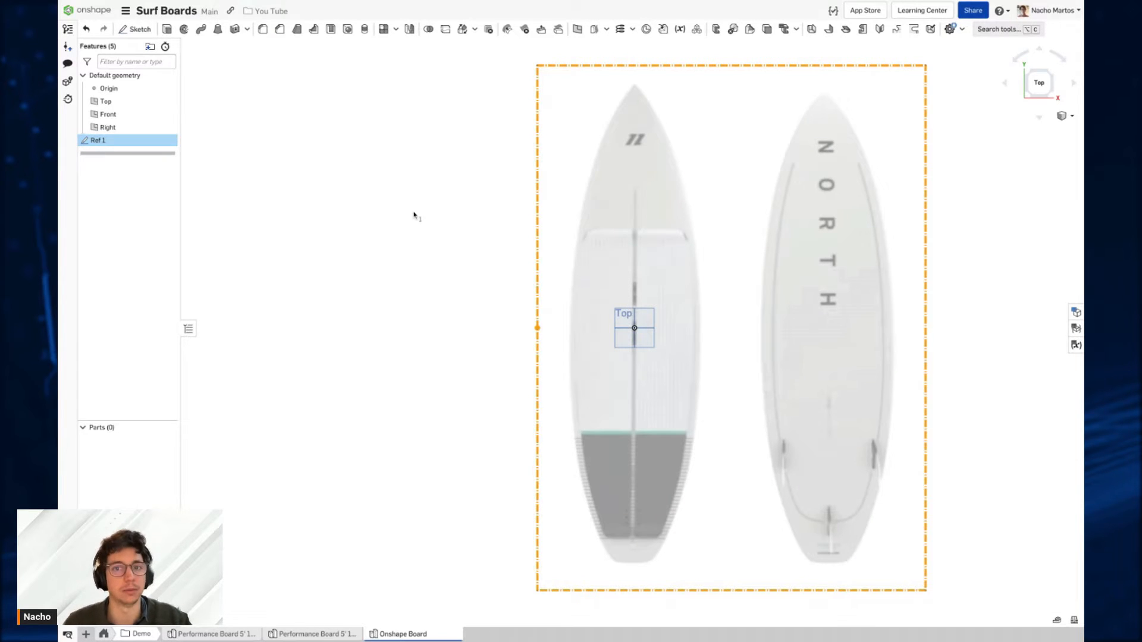
click(415, 219)
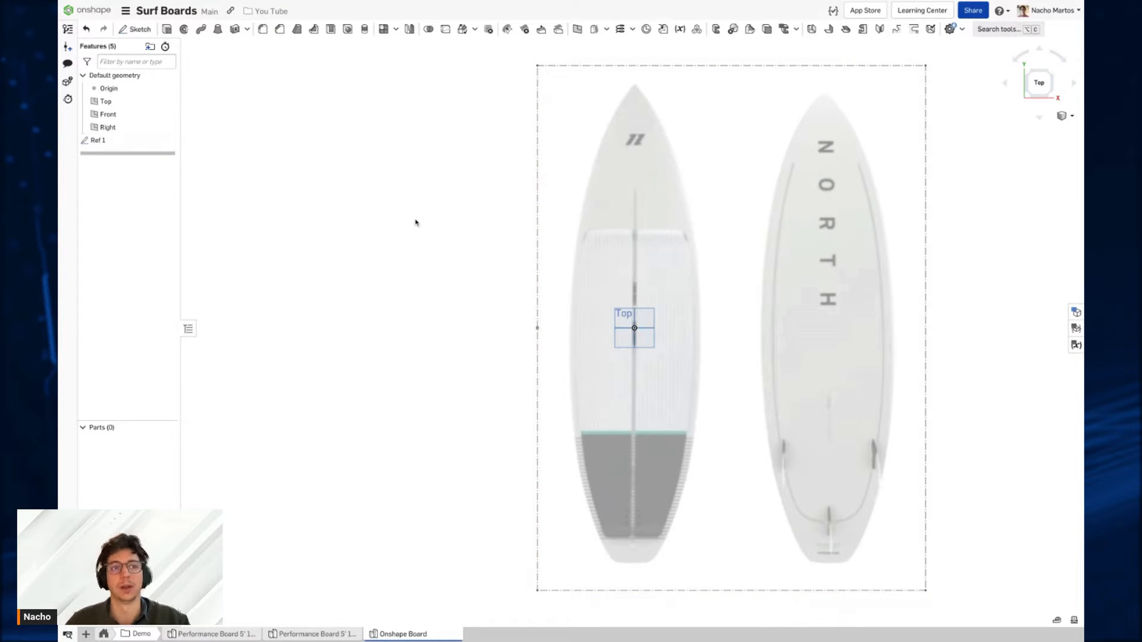
Step: Start a new sketch on the Right plane
click(136, 29)
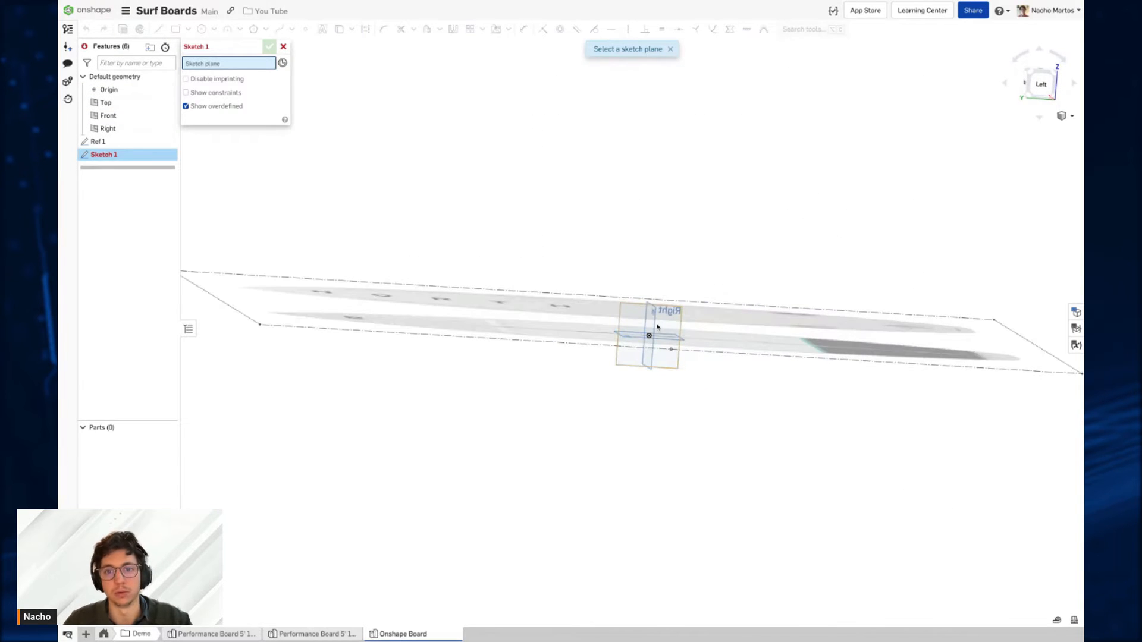
click(632, 320)
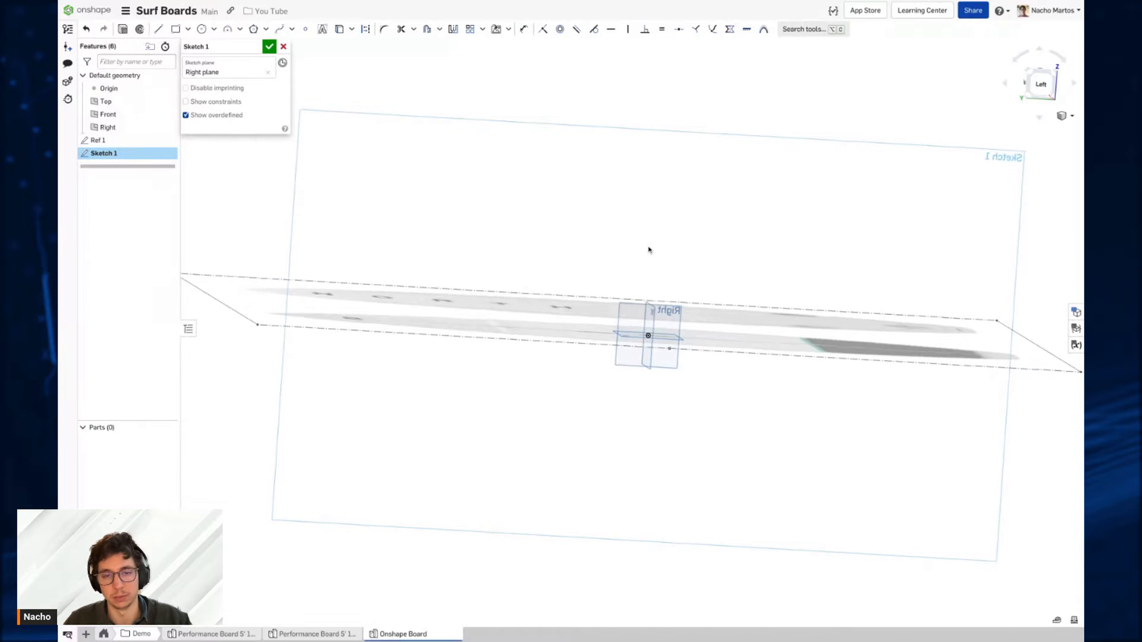
click(496, 29)
scroll(270, 244, down, 2)
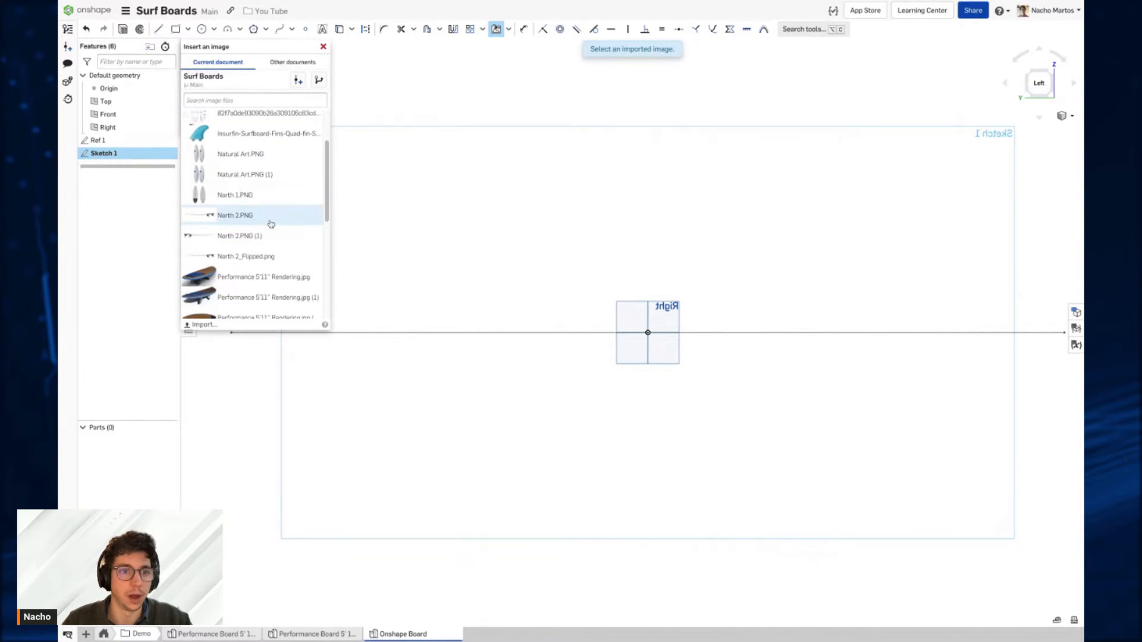
click(269, 220)
drag(255, 212, 766, 420)
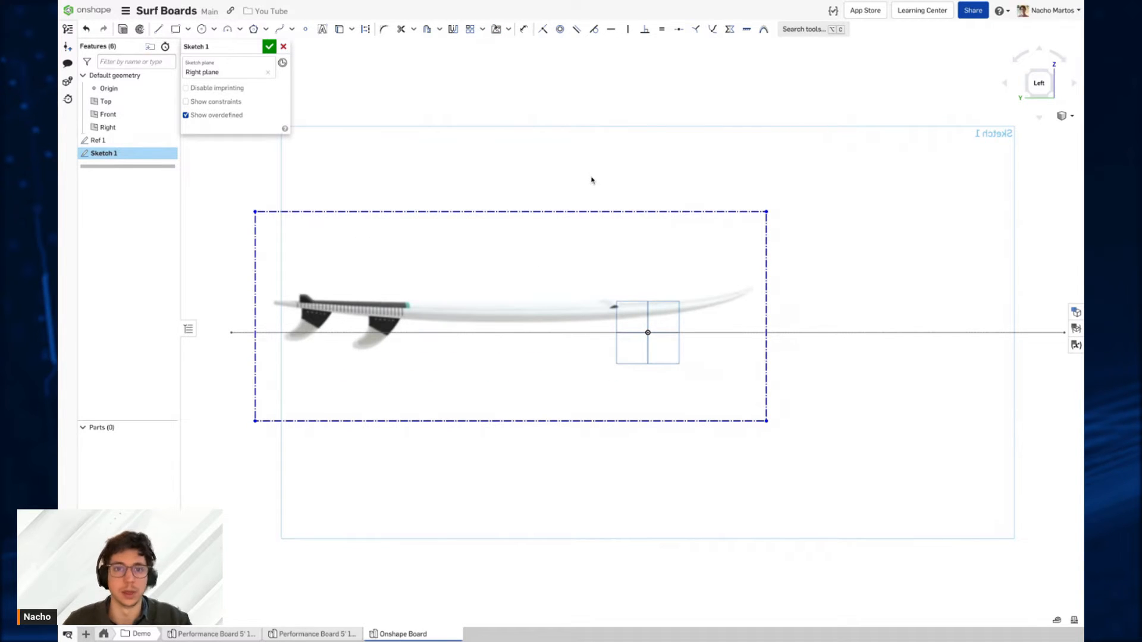
drag(795, 194, 734, 244)
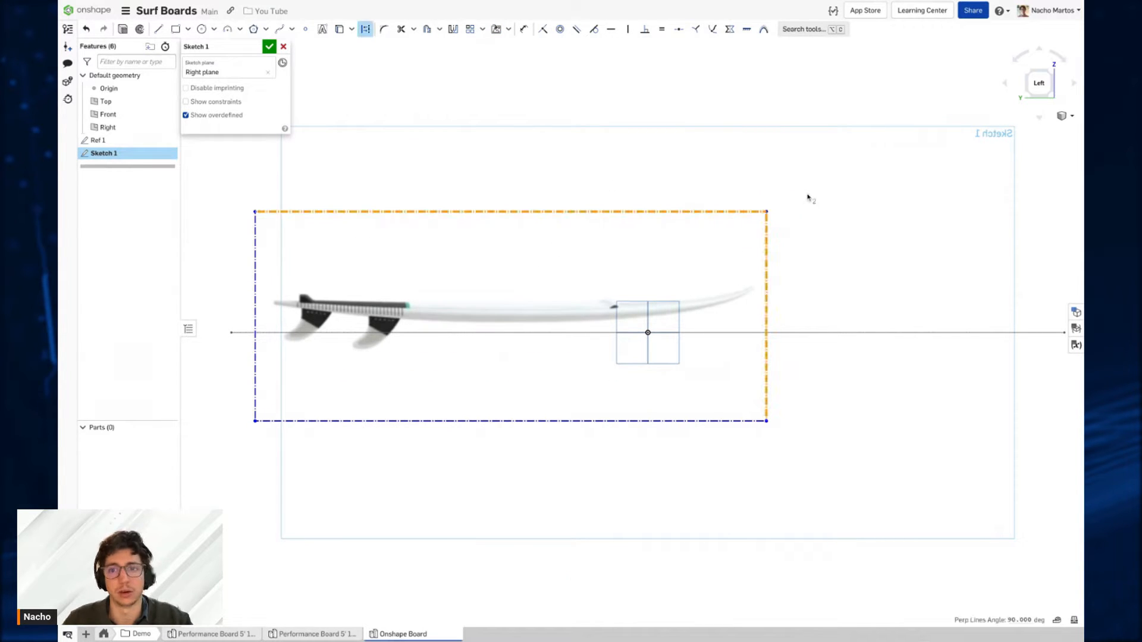
key(Delete)
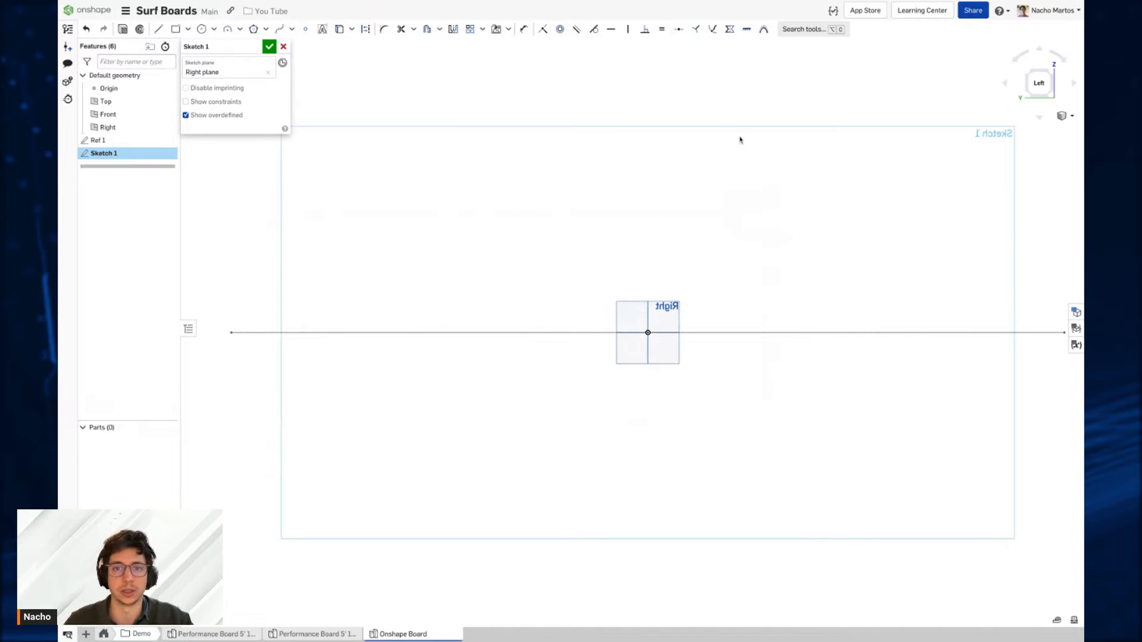
Step: Insert the surfboard side-view image that shows the nose on the left and the fins on the right, spanning the origin horizontally
click(496, 28)
click(258, 306)
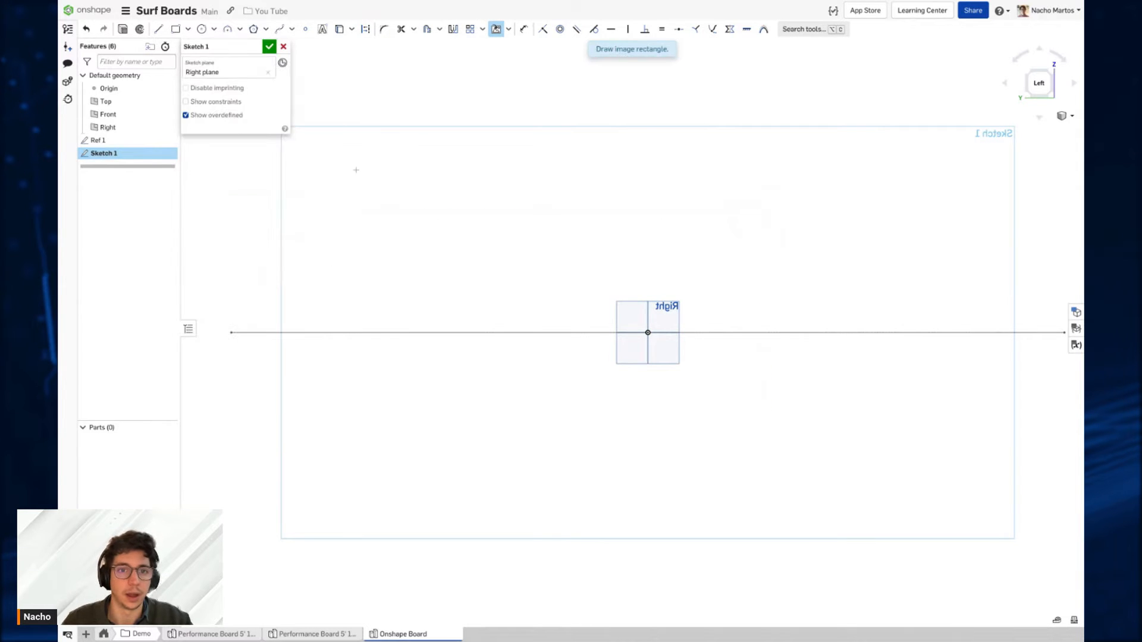
click(356, 169)
click(856, 324)
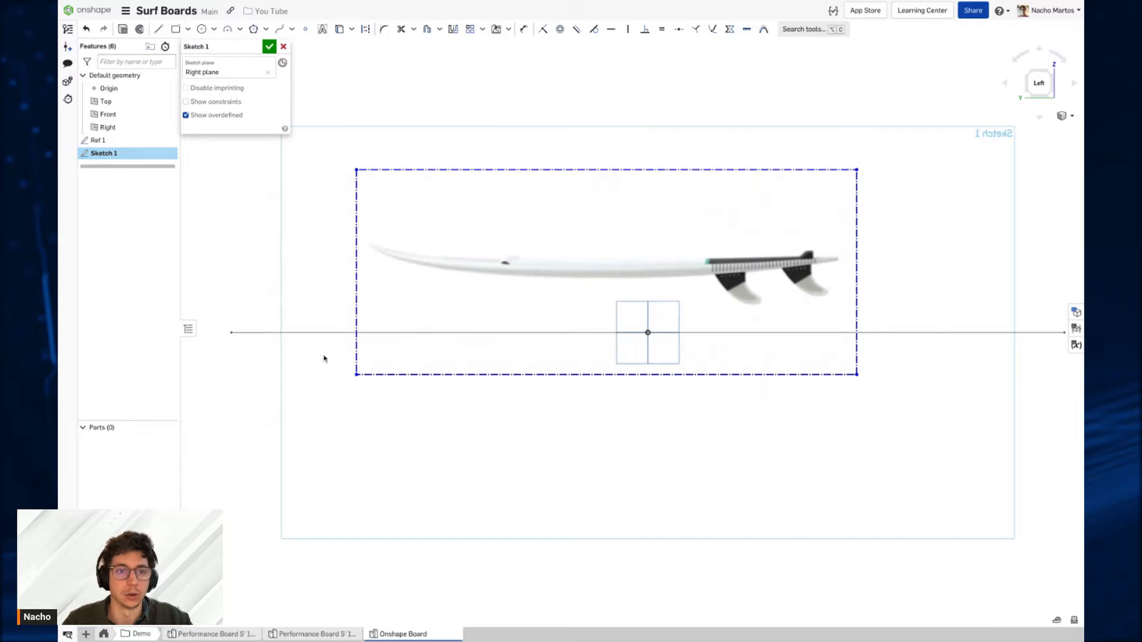
Step: Constrain the side image's lower-left corner vertically with the left end of the Ref 1 image outline
click(356, 374)
key(d)
click(231, 333)
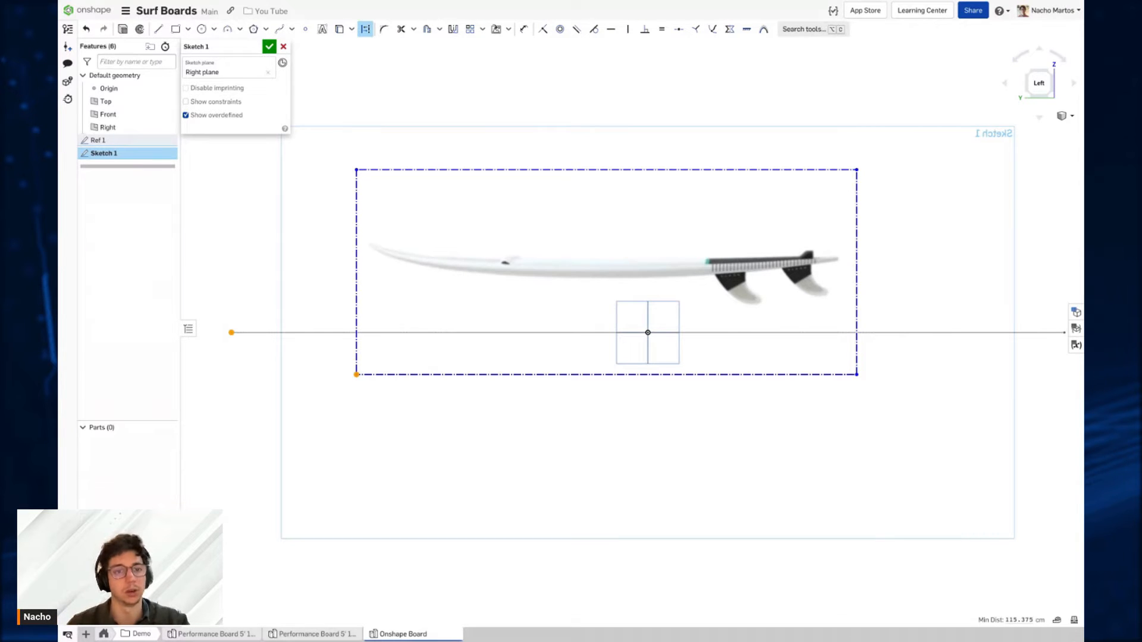
key(v)
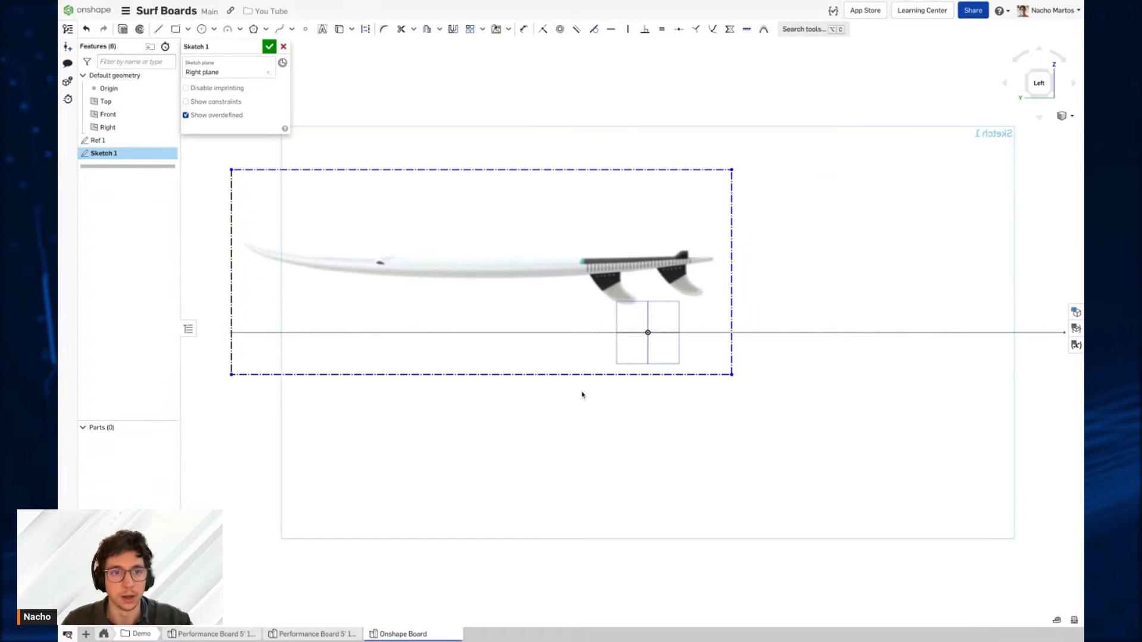
Step: Constrain the side image's lower-right corner vertically with the right end of the Ref 1 image outline to match the lengths
click(731, 375)
middle_drag(1061, 348, 904, 347)
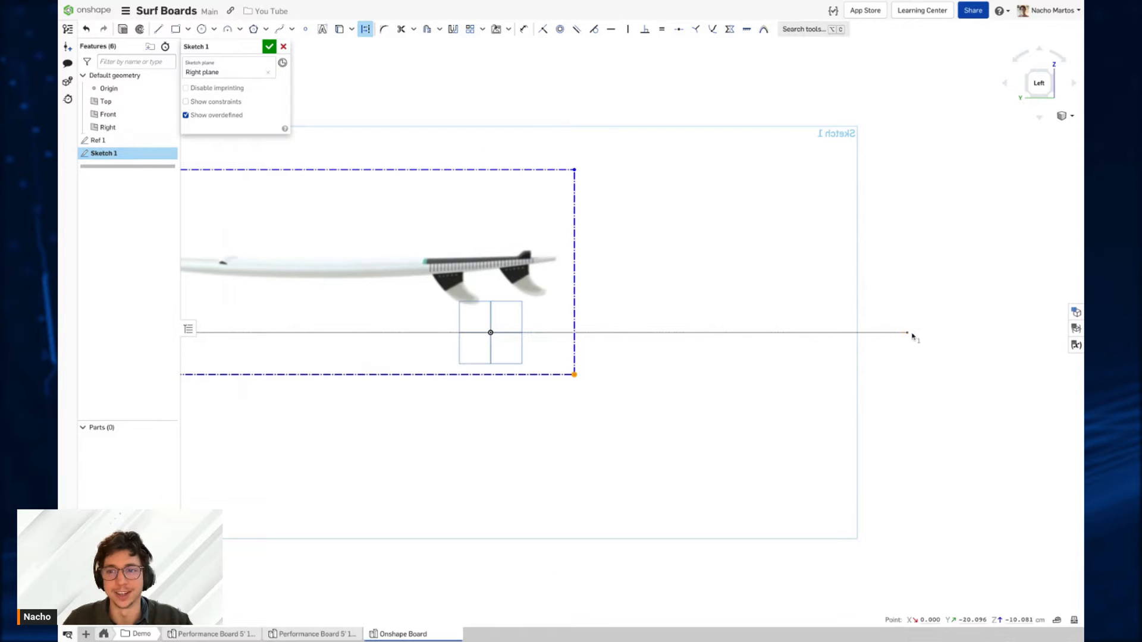
click(907, 332)
click(573, 375)
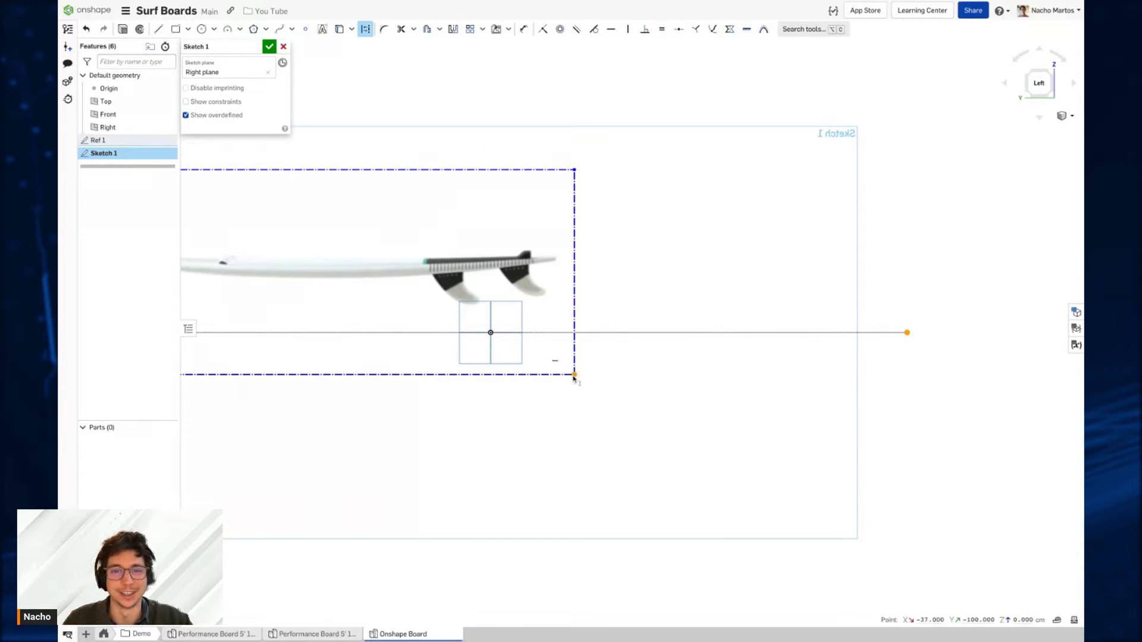
key(v)
Step: Dimension the vertical distance between the side image's lower-left corner and the origin at 22 cm
scroll(520, 308, down, 5)
middle_drag(425, 276, 566, 299)
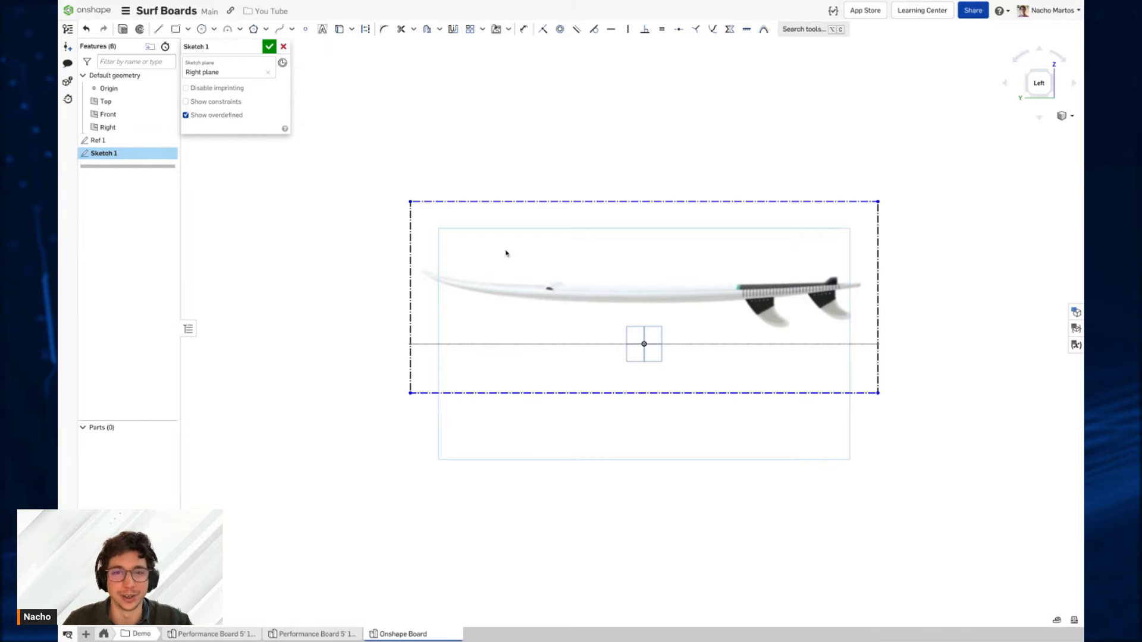
key(u)
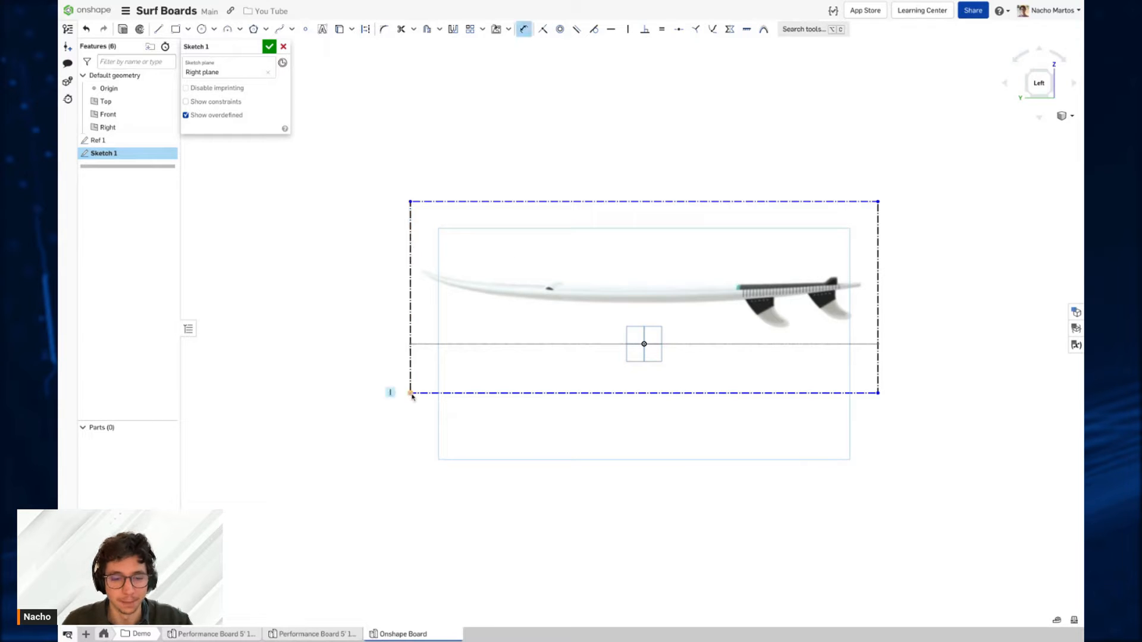
click(411, 392)
click(644, 344)
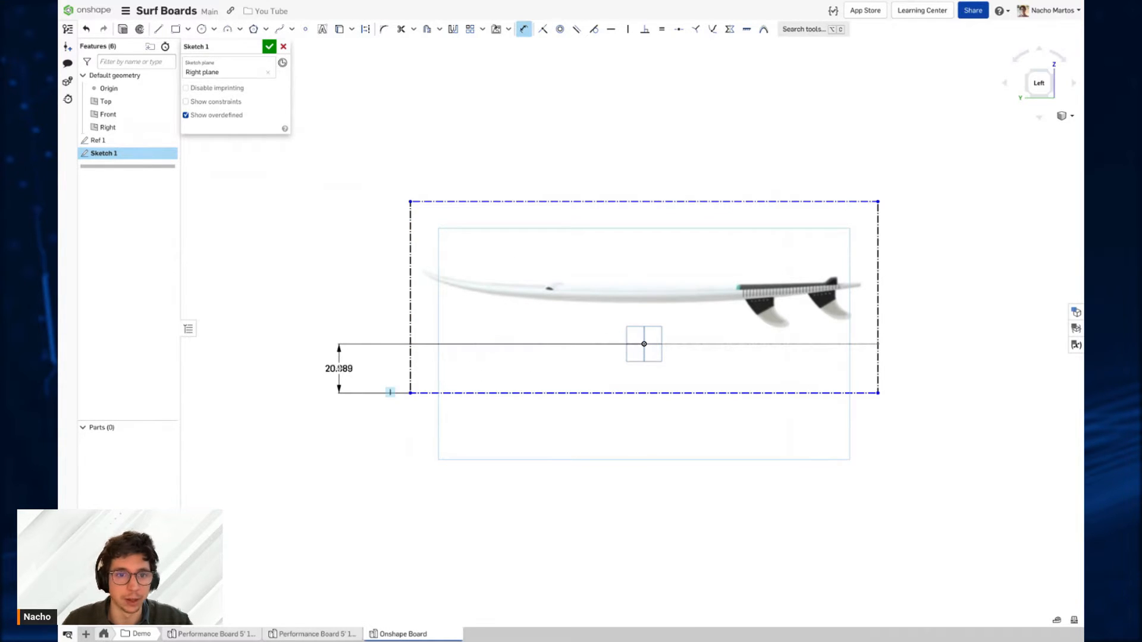
click(325, 379)
key(Down)
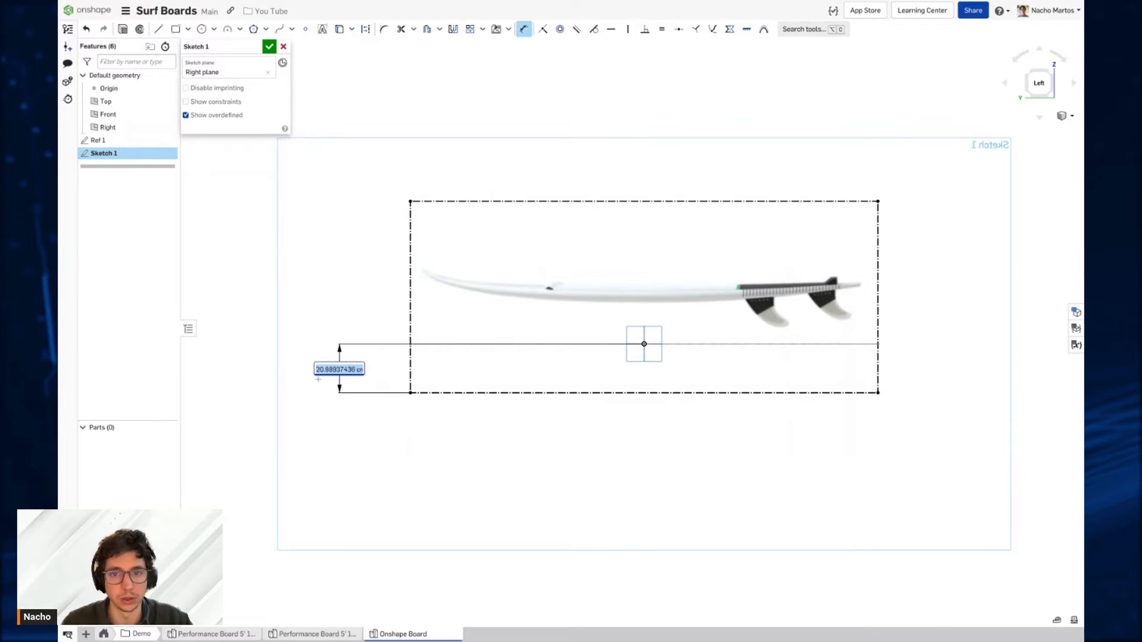
key(Up)
key(Up)
key(Up)
key(Up)
text(22)
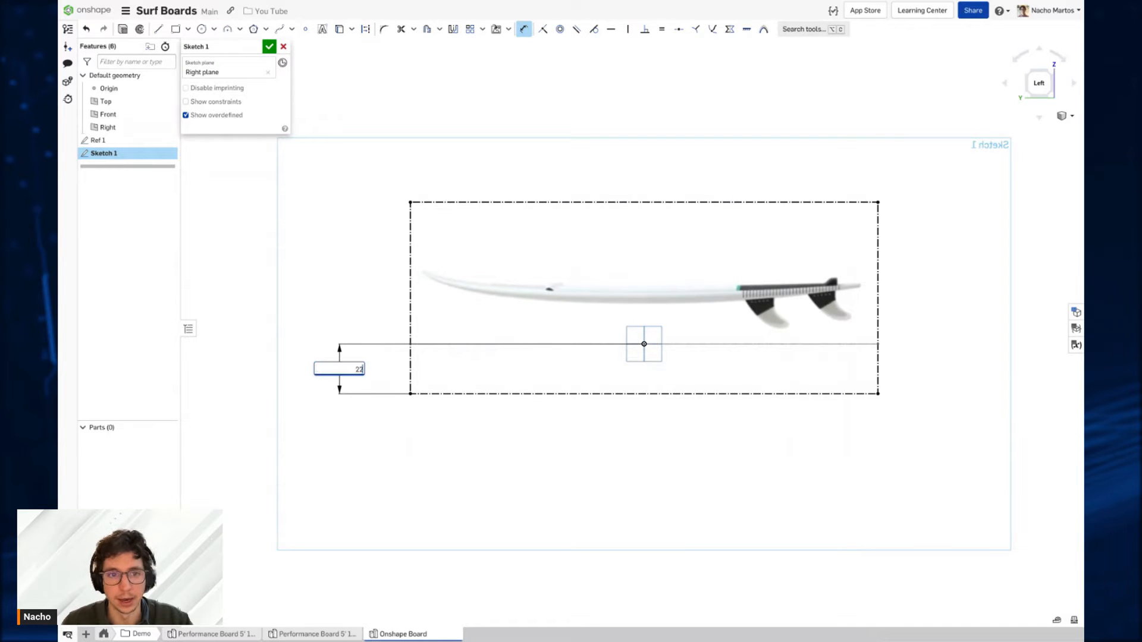
key(Return)
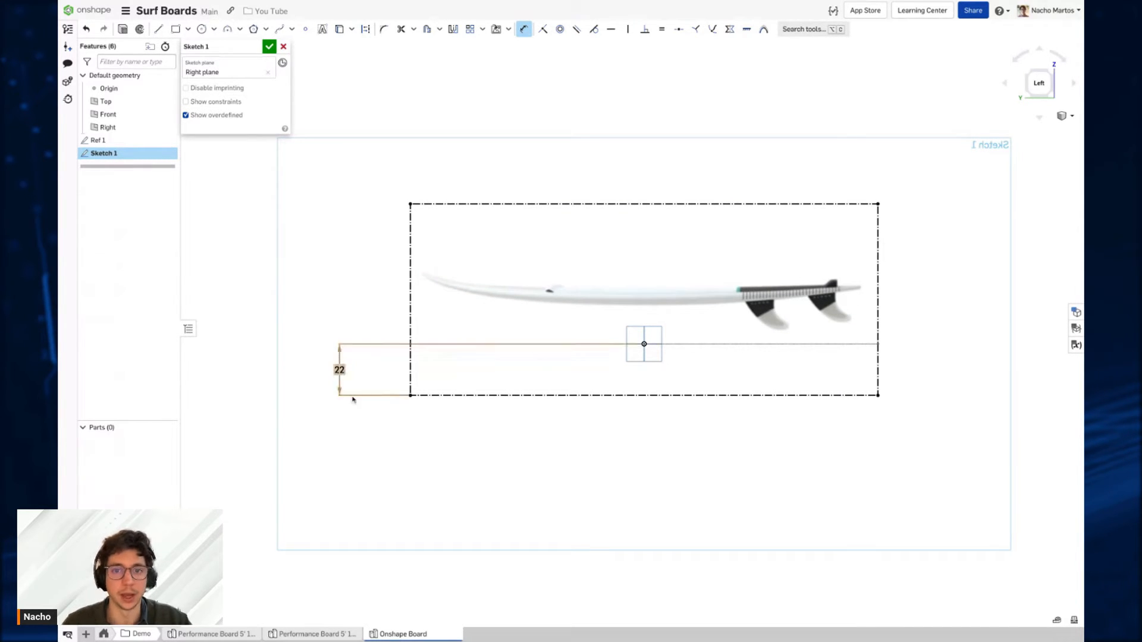
Step: Increase the side image's vertical distance to the origin to 37.5 cm, place the dimension closer to the image, and finish the sketch
double_click(338, 371)
scroll(336, 372, up, 12)
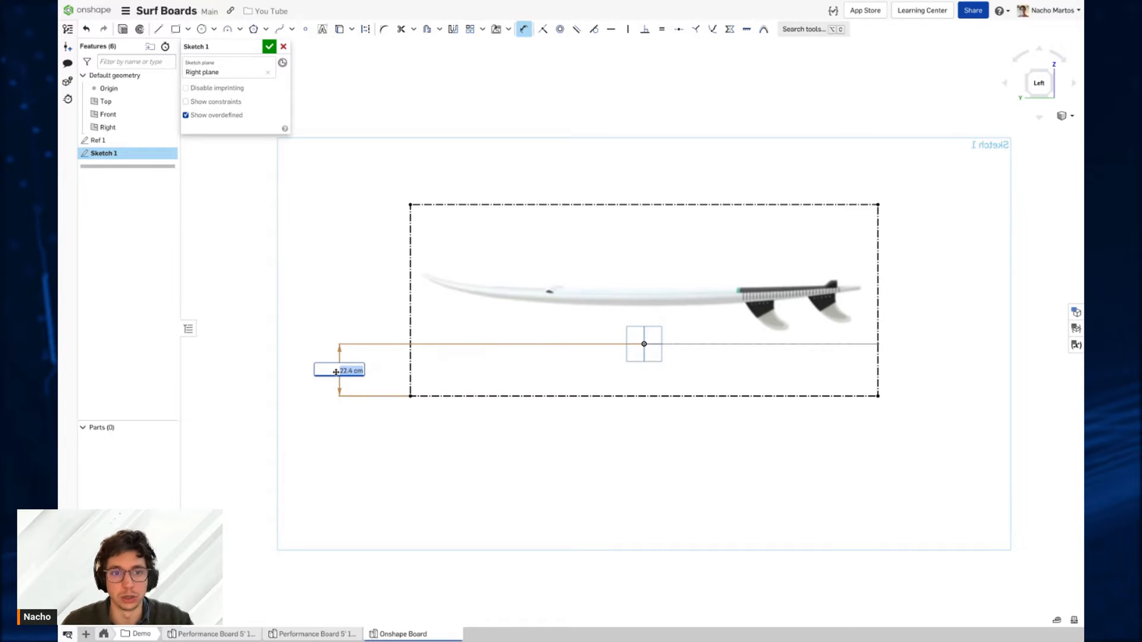
scroll(338, 370, up, 20)
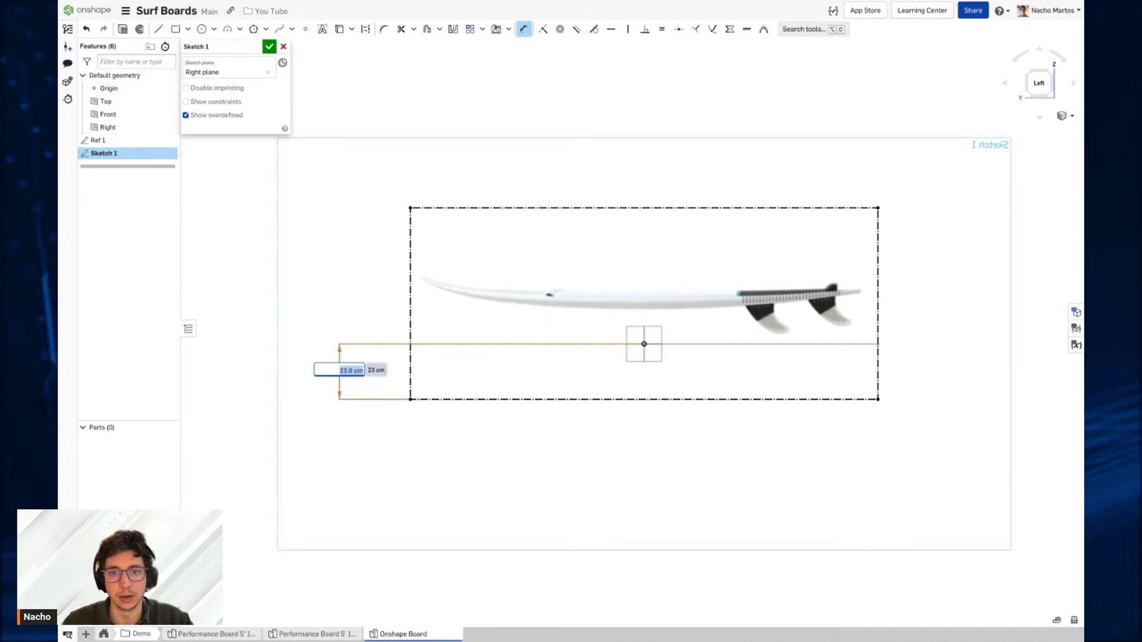
scroll(338, 370, up, 20)
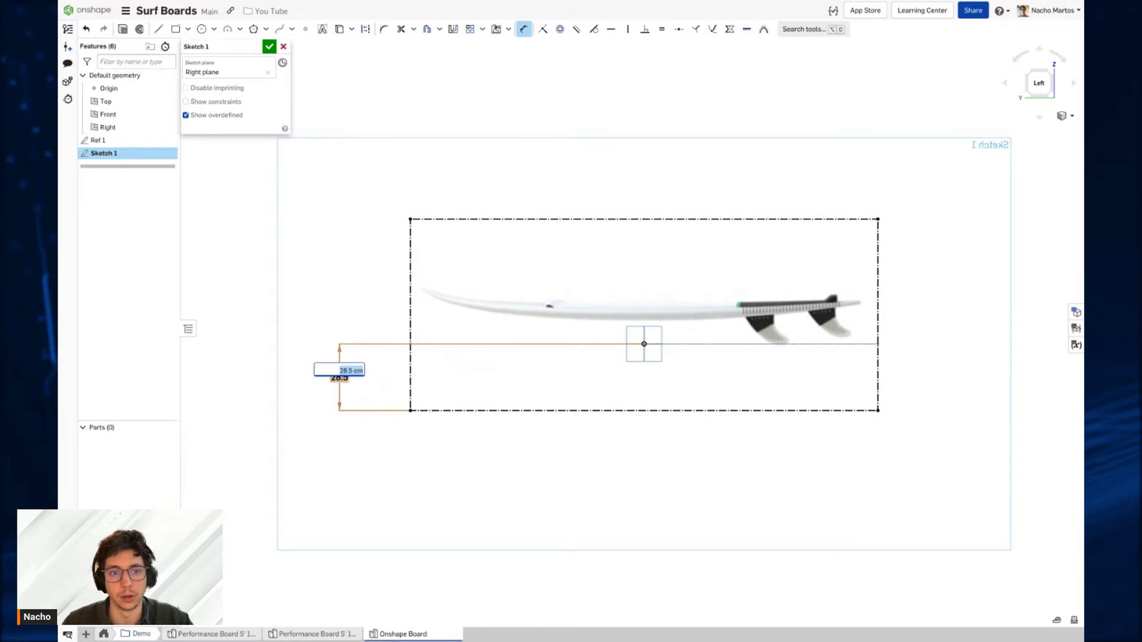
scroll(338, 371, up, 20)
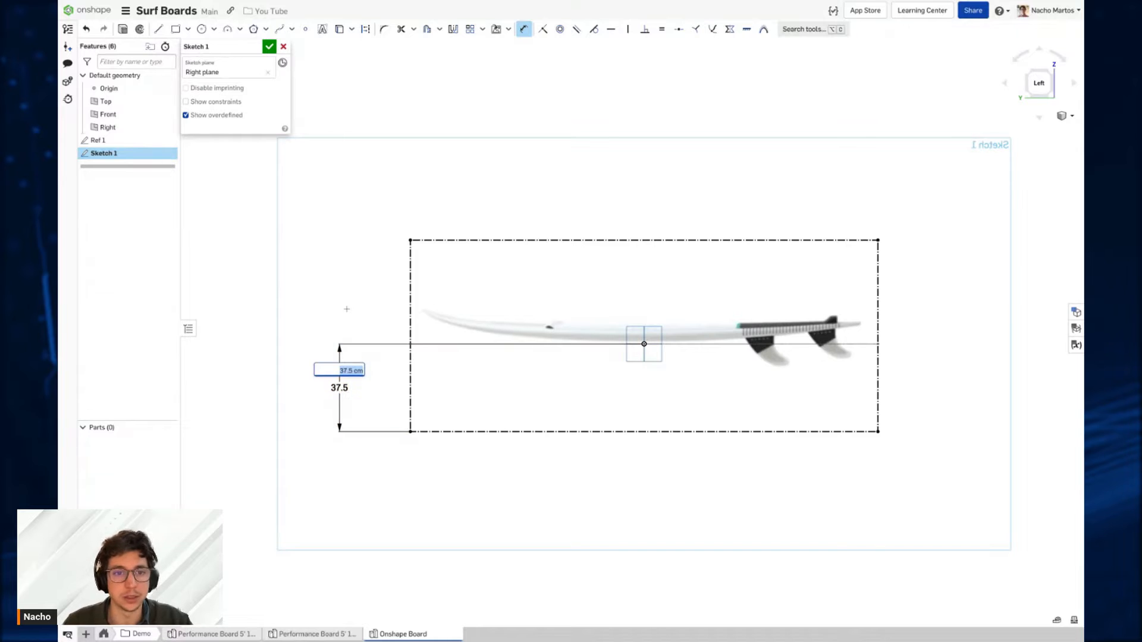
key(Return)
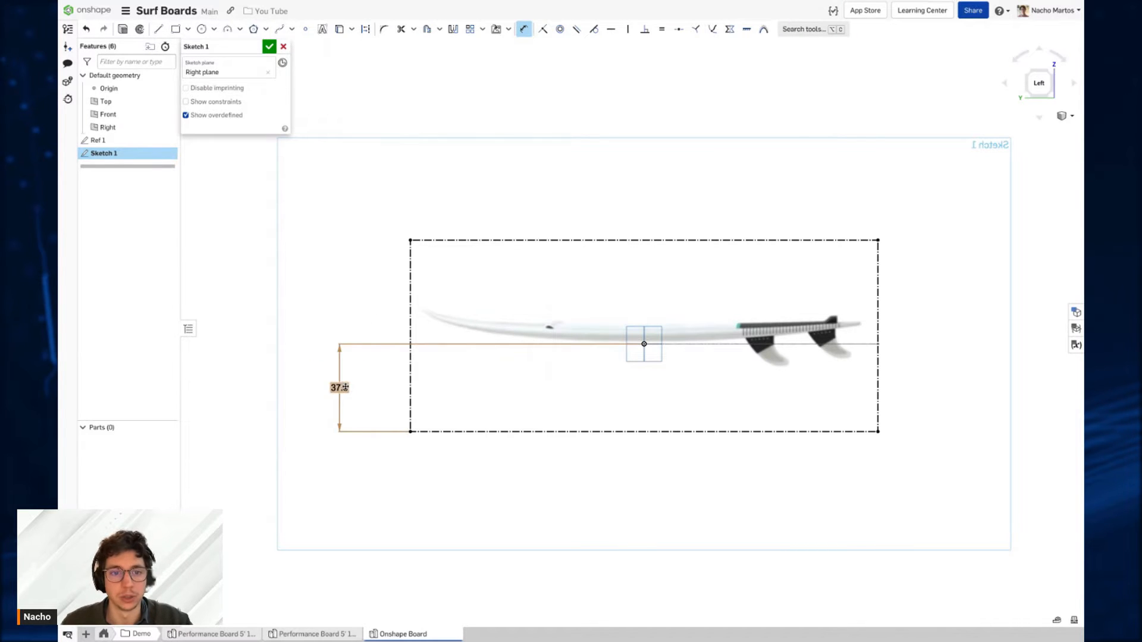
drag(339, 387, 374, 385)
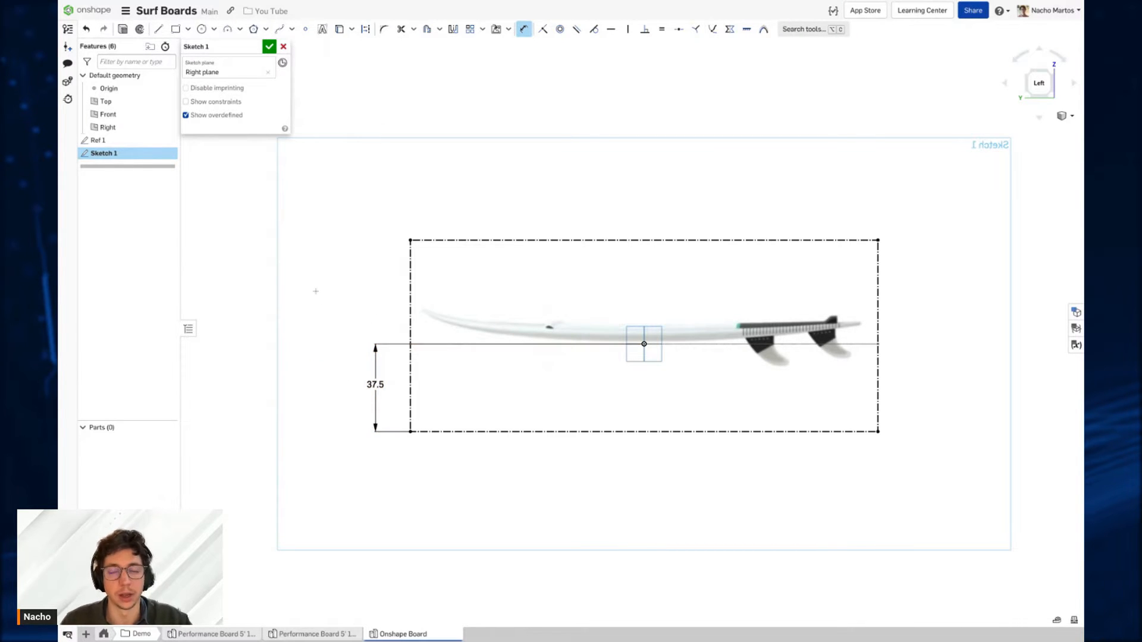
click(269, 46)
Step: Rename the Right plane sketch with the side-view image as Ref 2
mouse_move(523, 387)
right_down()
mouse_move(563, 365)
mouse_move(608, 360)
mouse_move(525, 390)
mouse_move(435, 318)
right_up()
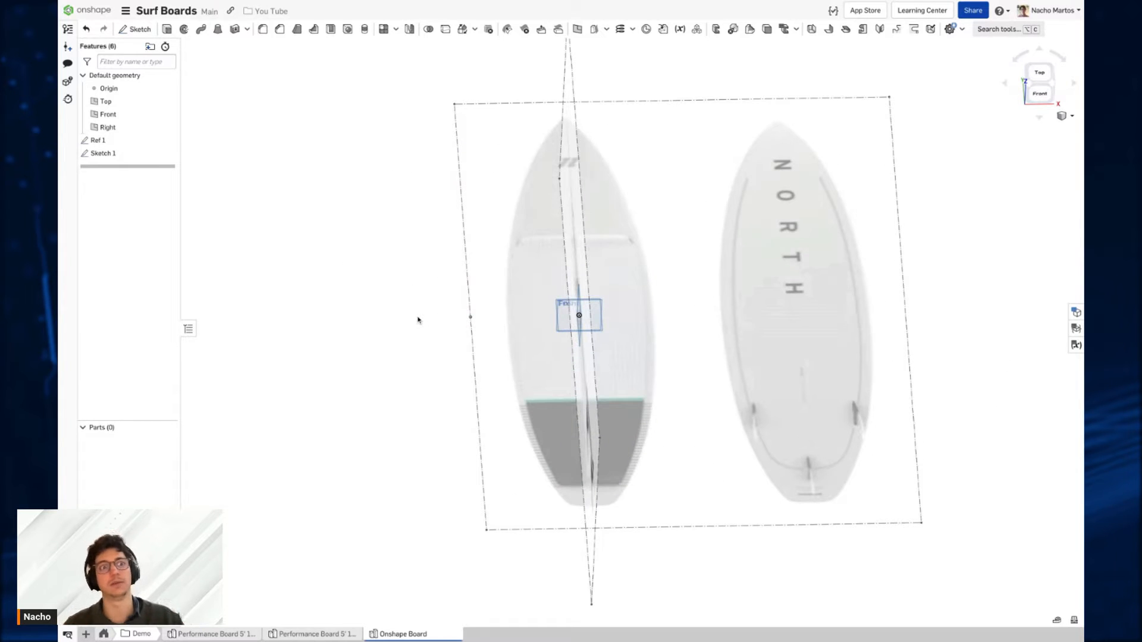
right_click(111, 154)
click(178, 168)
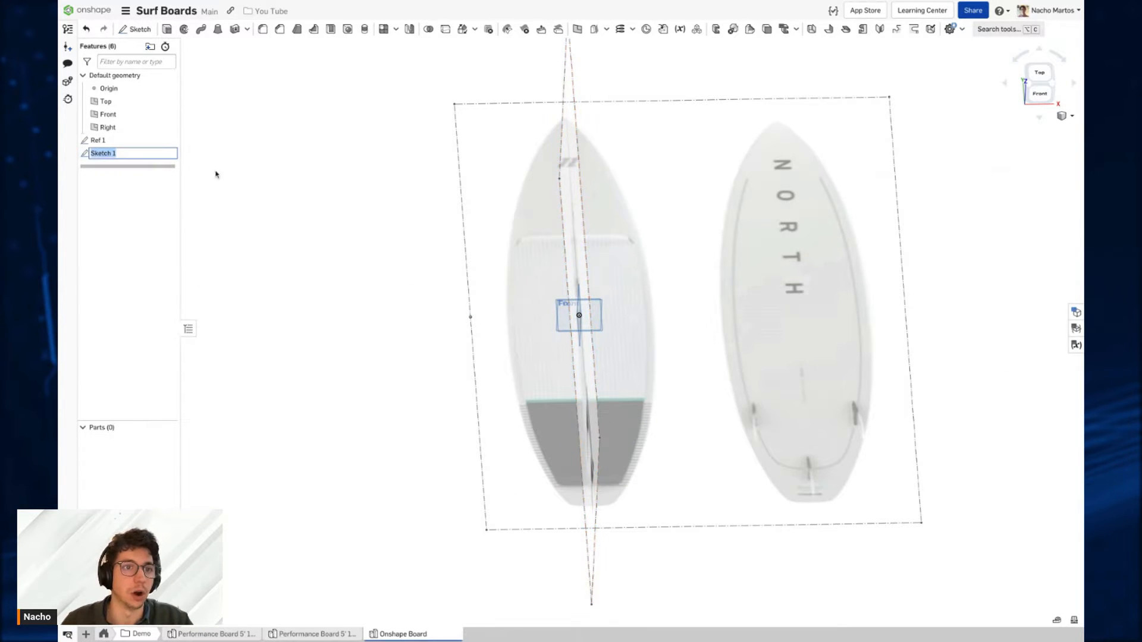
text(Ref 2)
key(Return)
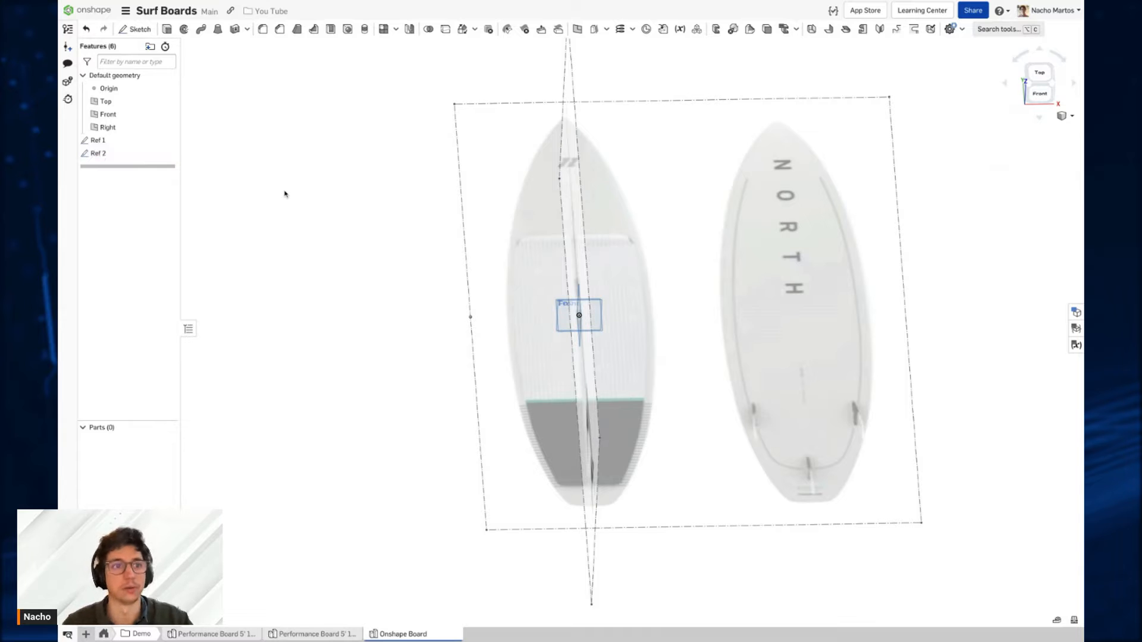
Step: View the two reference sketches straight on from the top
key(shift+5)
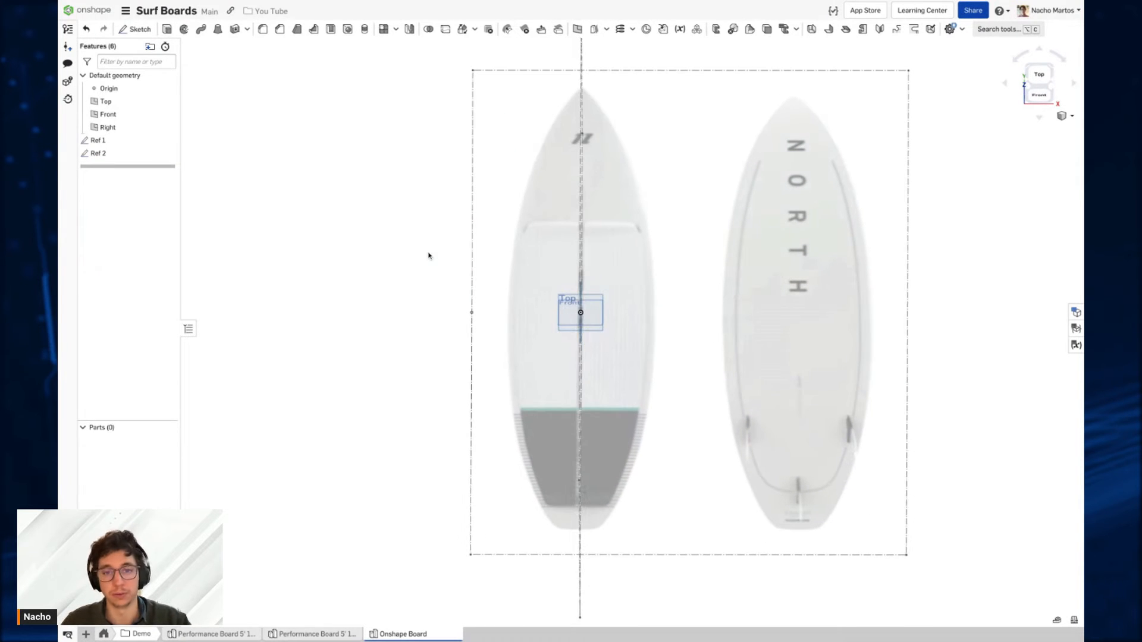
right_drag(428, 263, 451, 282)
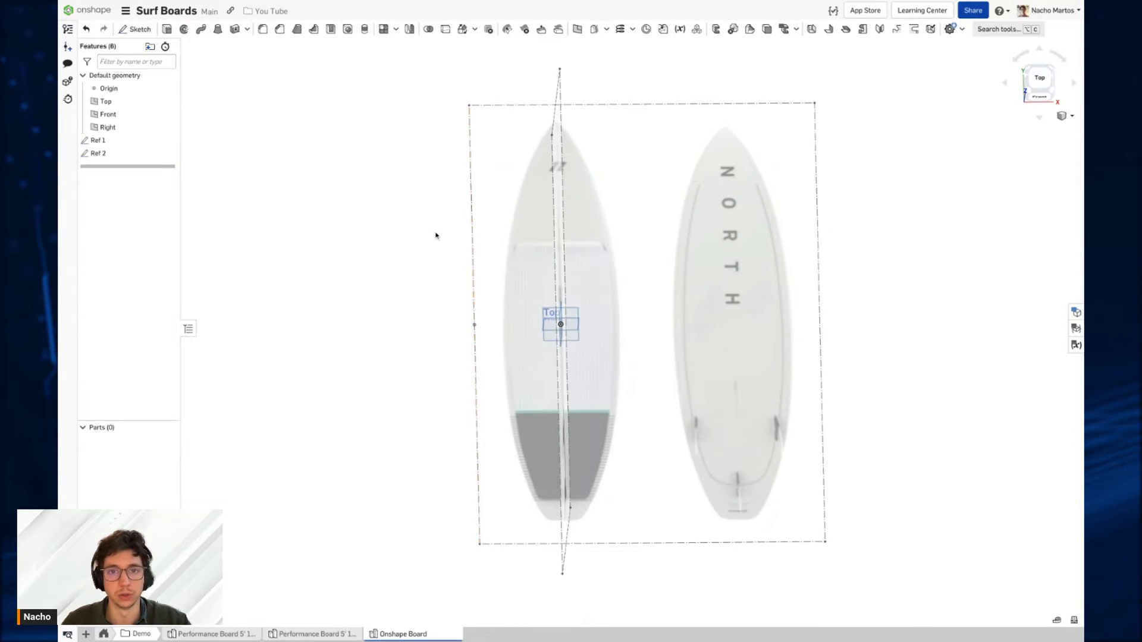
key(shift+5)
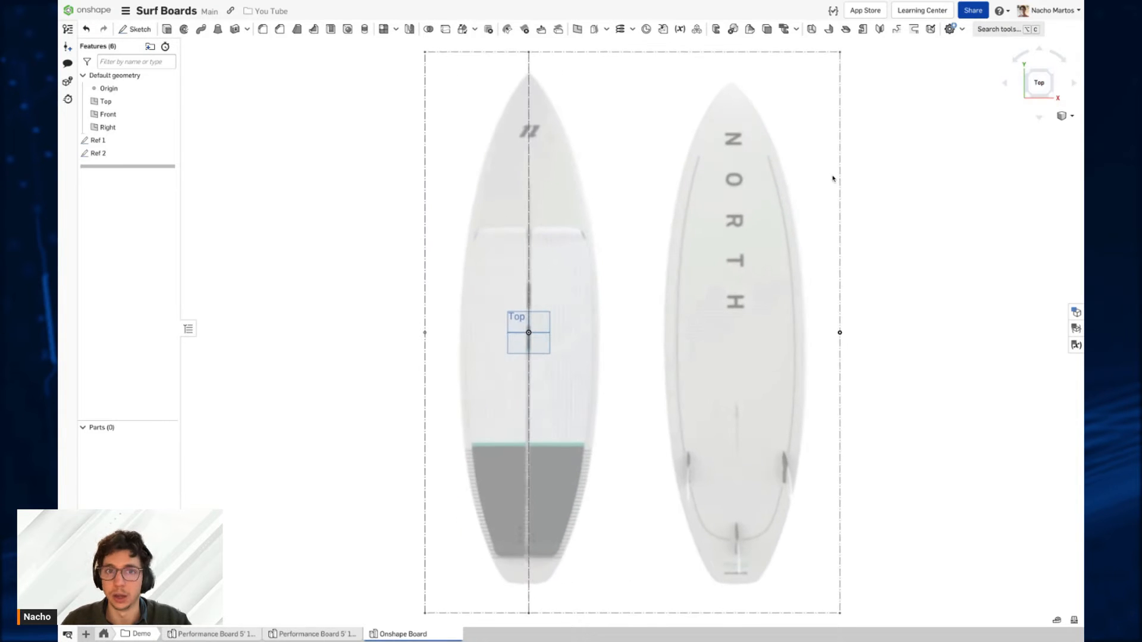
Step: On the Top plane, sketch a Bezier curve from nose to tail on the centreline, with four control points along the board's left half
click(135, 28)
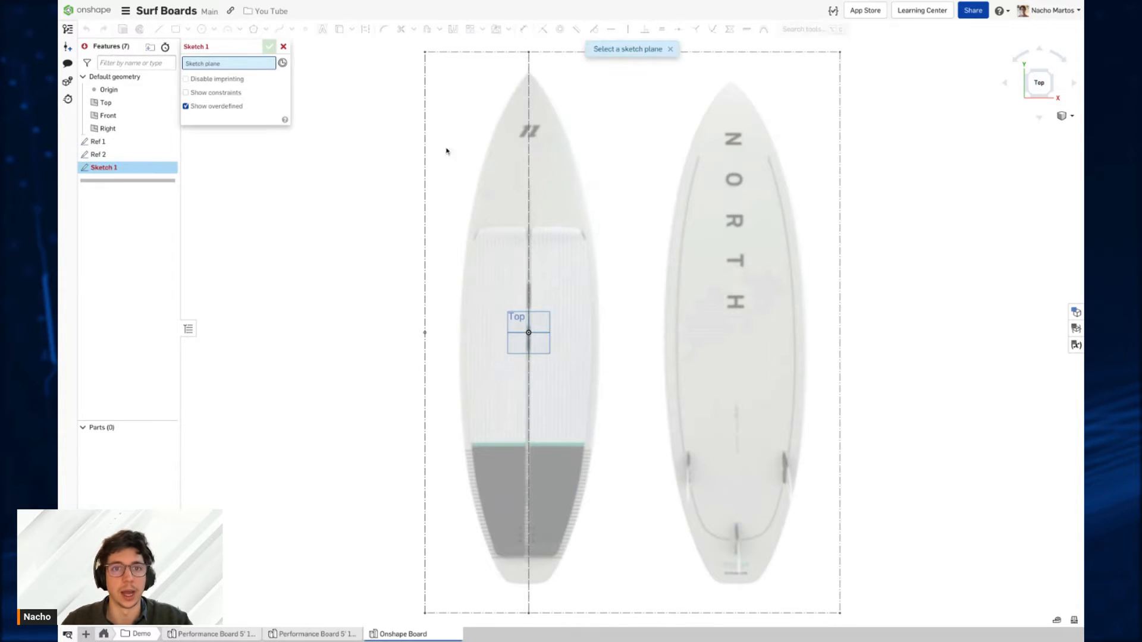
click(110, 103)
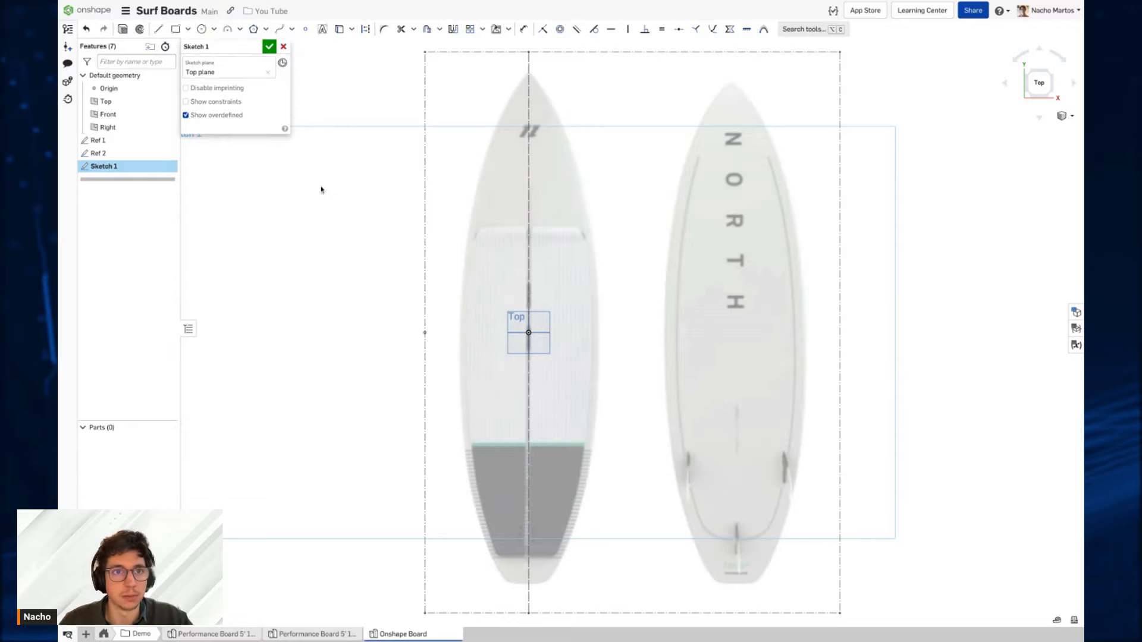
click(292, 29)
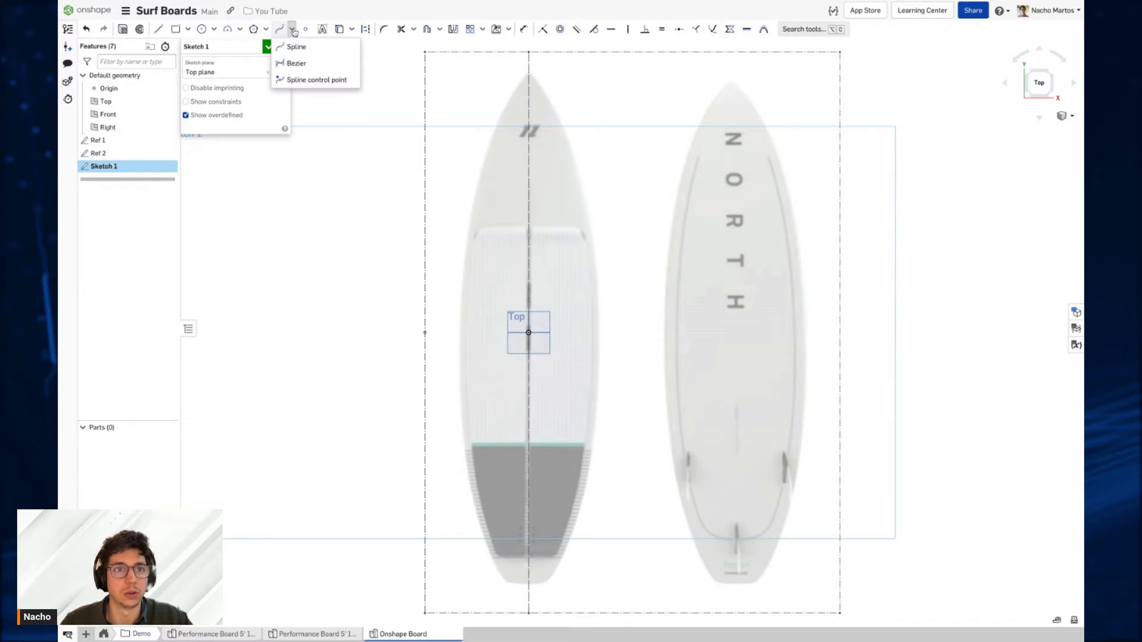
click(310, 65)
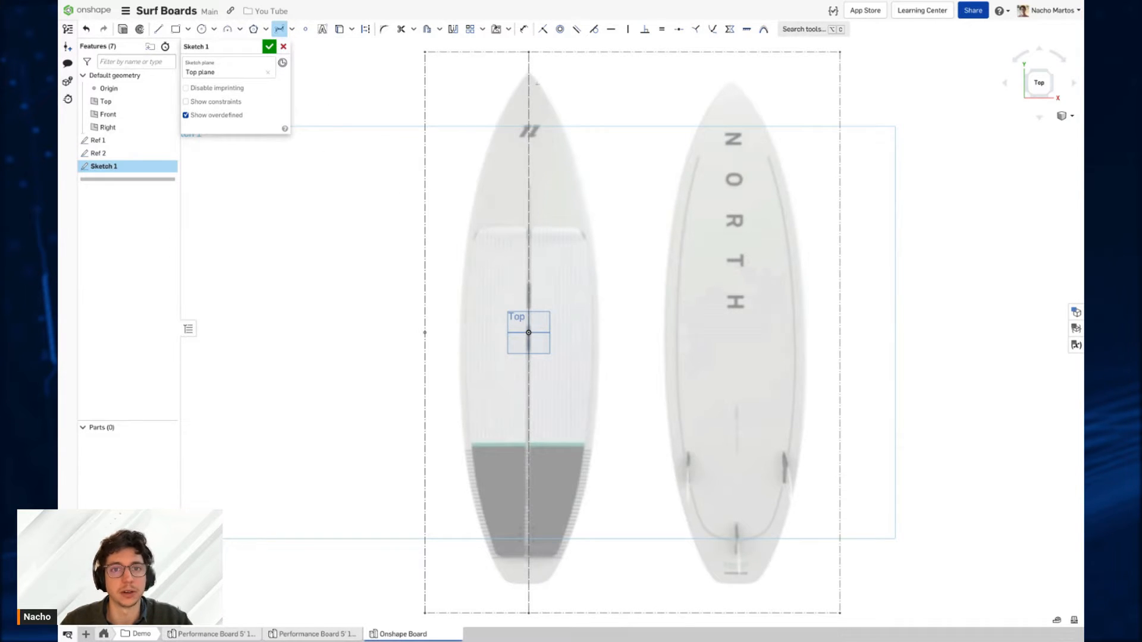
click(528, 72)
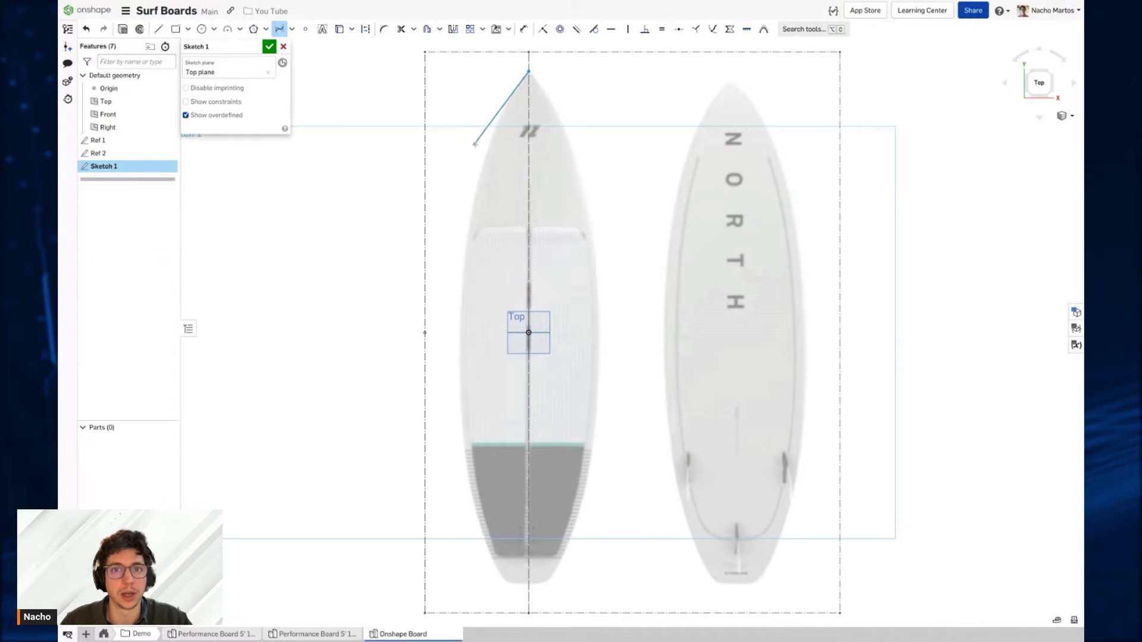
click(472, 186)
click(455, 344)
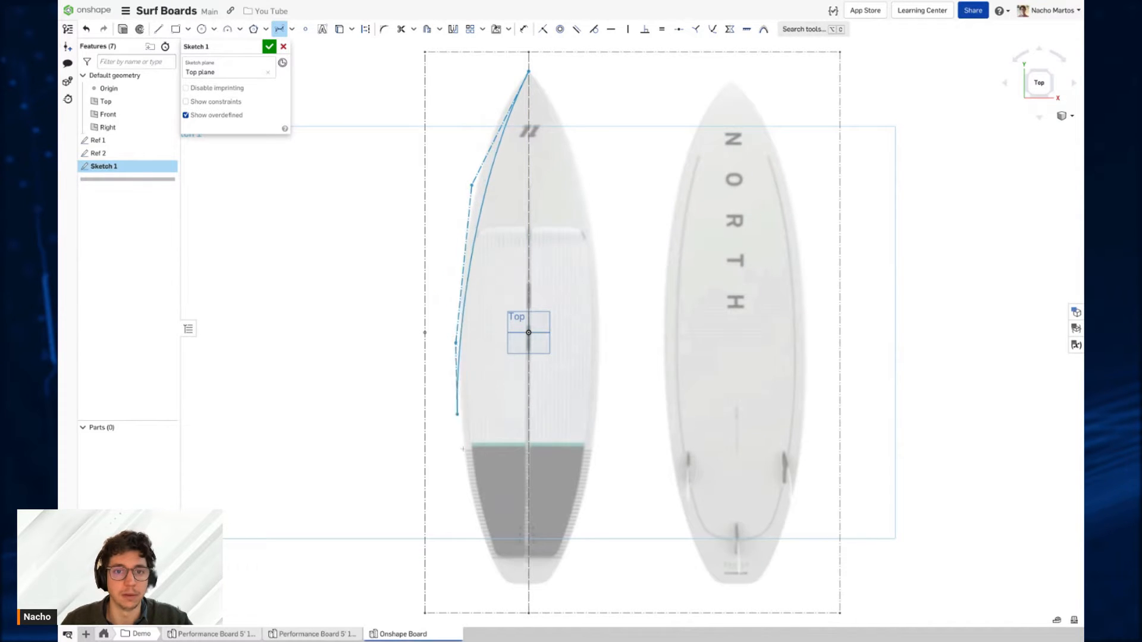
click(498, 465)
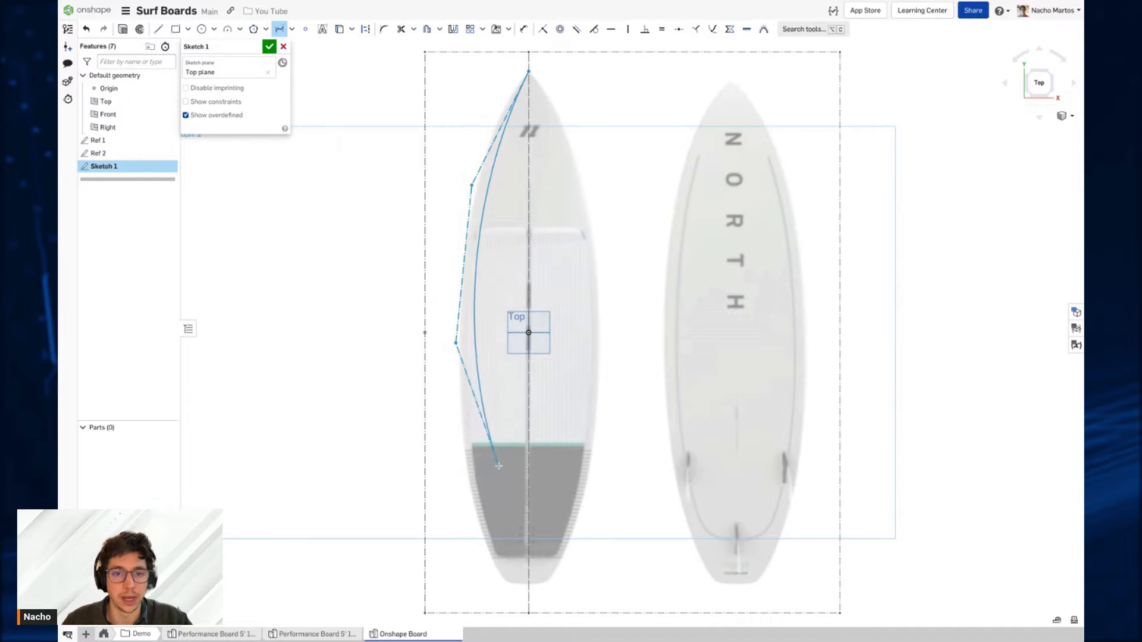
click(447, 531)
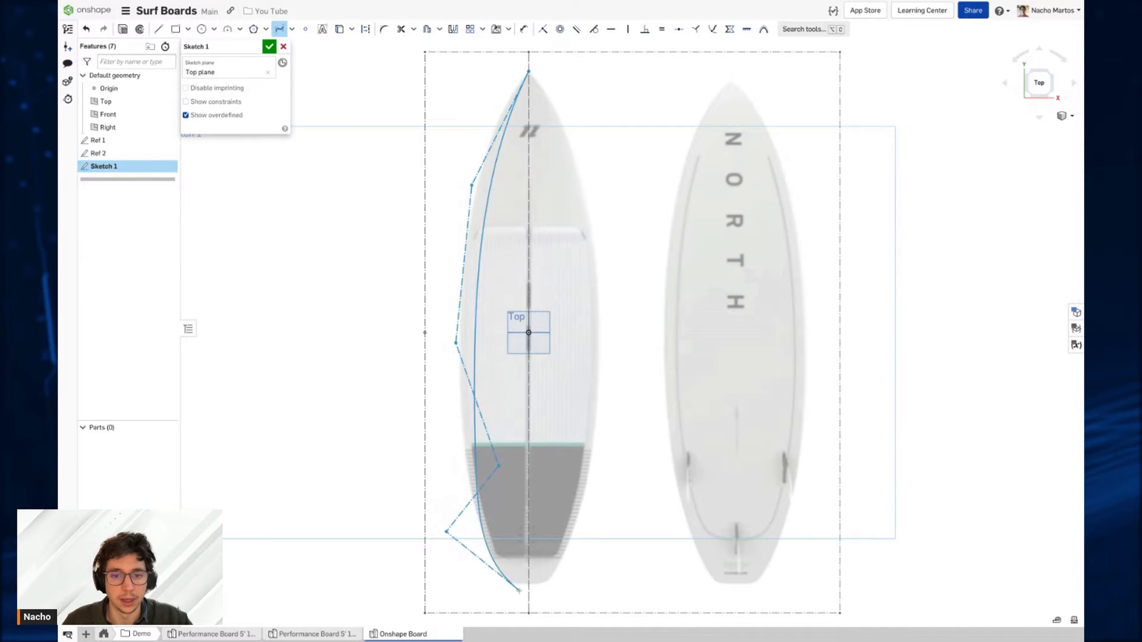
click(528, 588)
key(Return)
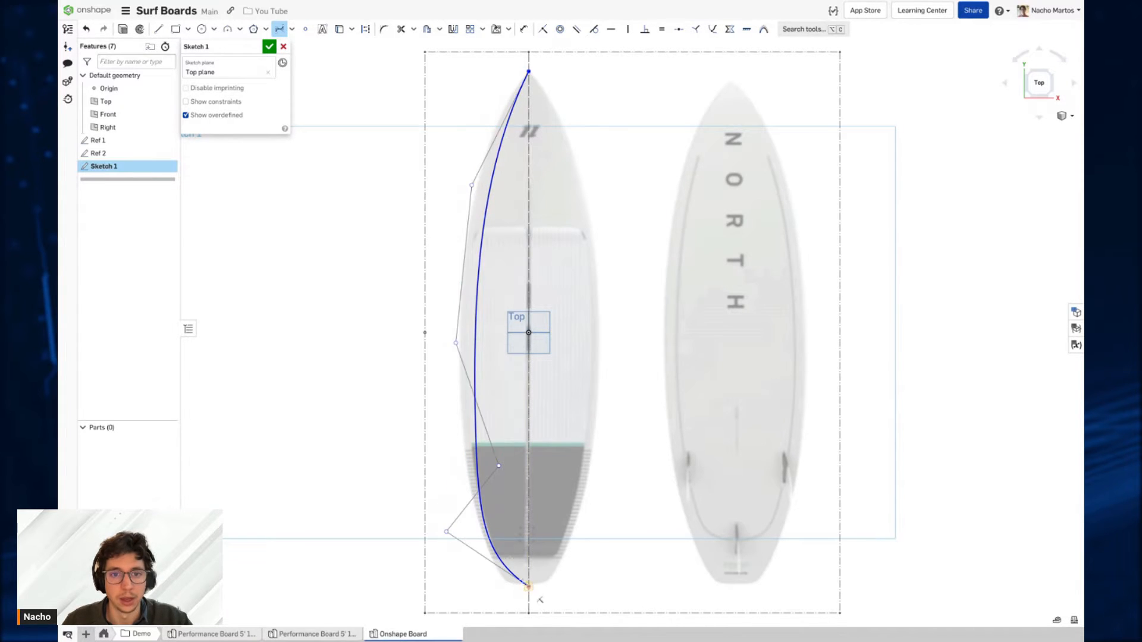
key(Escape)
Step: Make the curve's control segment at the tail horizontal and reposition the middle control points to widen the outline
drag(447, 533, 448, 577)
click(482, 580)
key(h)
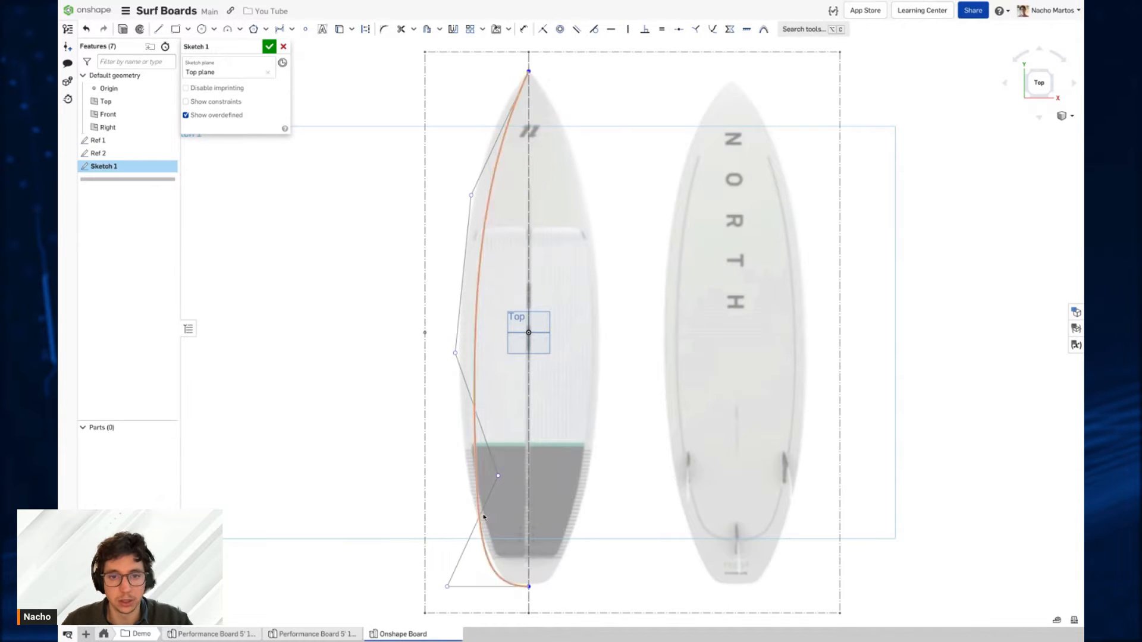
drag(499, 477, 447, 295)
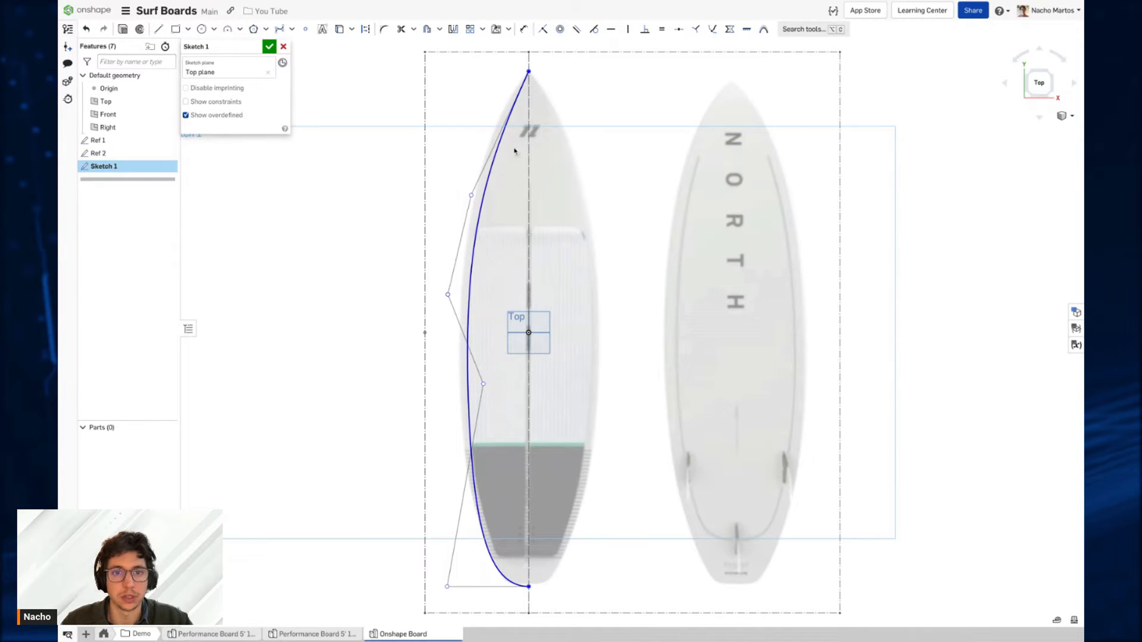
Step: Examine the outline curve's curvature combs from nose to tail with the Curve/surface analysis
right_click(494, 174)
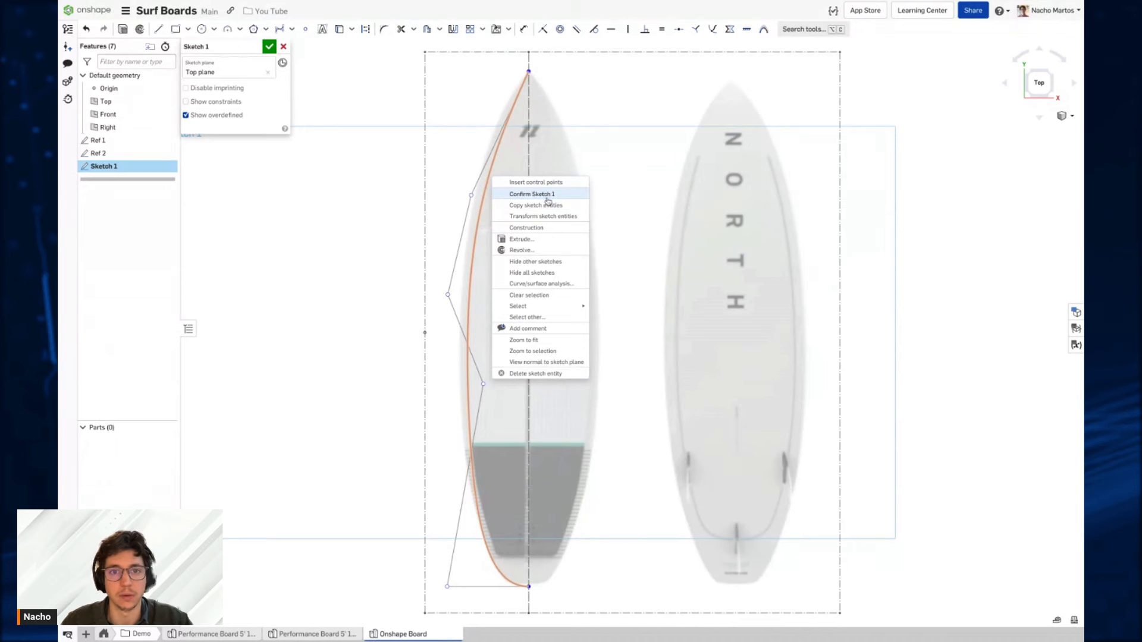
click(542, 283)
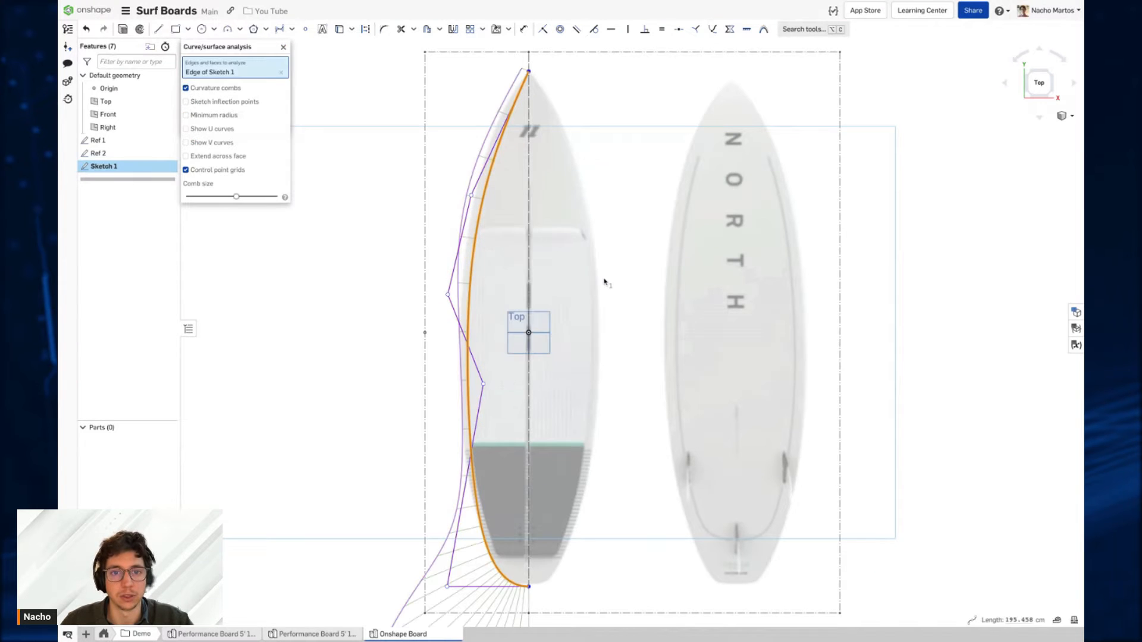
scroll(604, 281, down, 3)
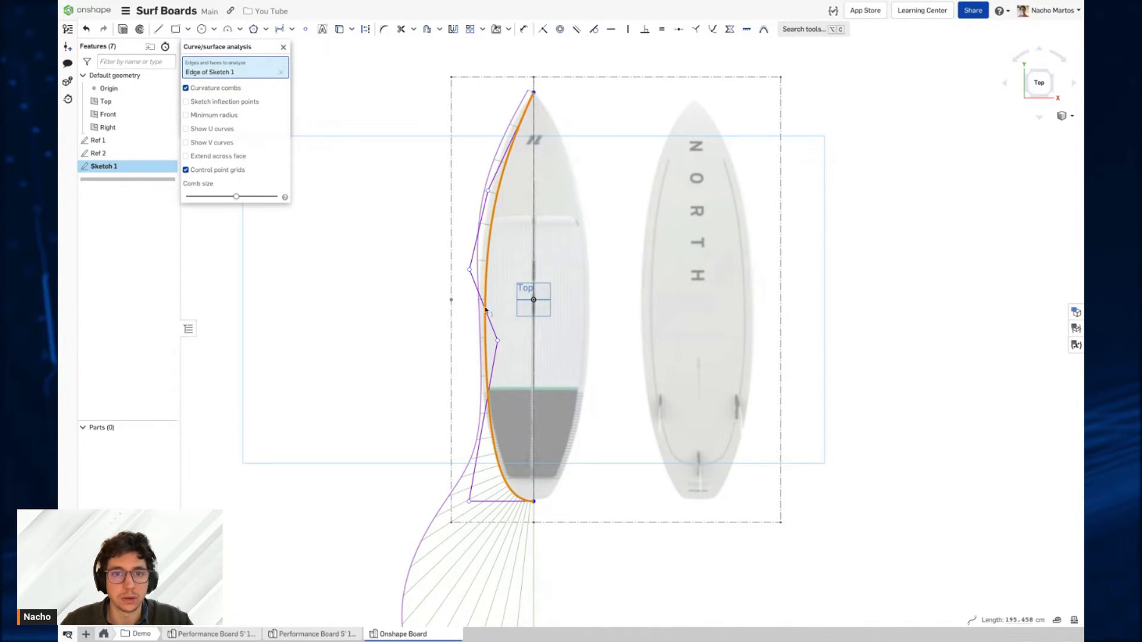
scroll(494, 540, down, 2)
middle_drag(493, 540, 494, 595)
scroll(497, 254, up, 3)
middle_drag(468, 502, 469, 421)
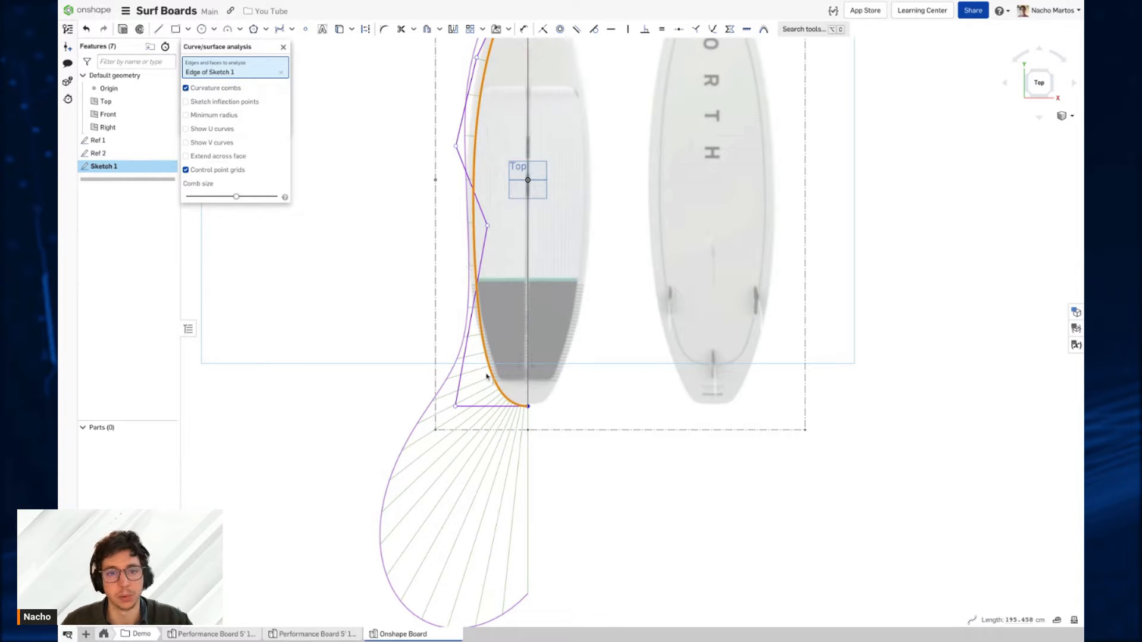
middle_drag(498, 279, 492, 359)
middle_drag(492, 188, 491, 232)
click(283, 46)
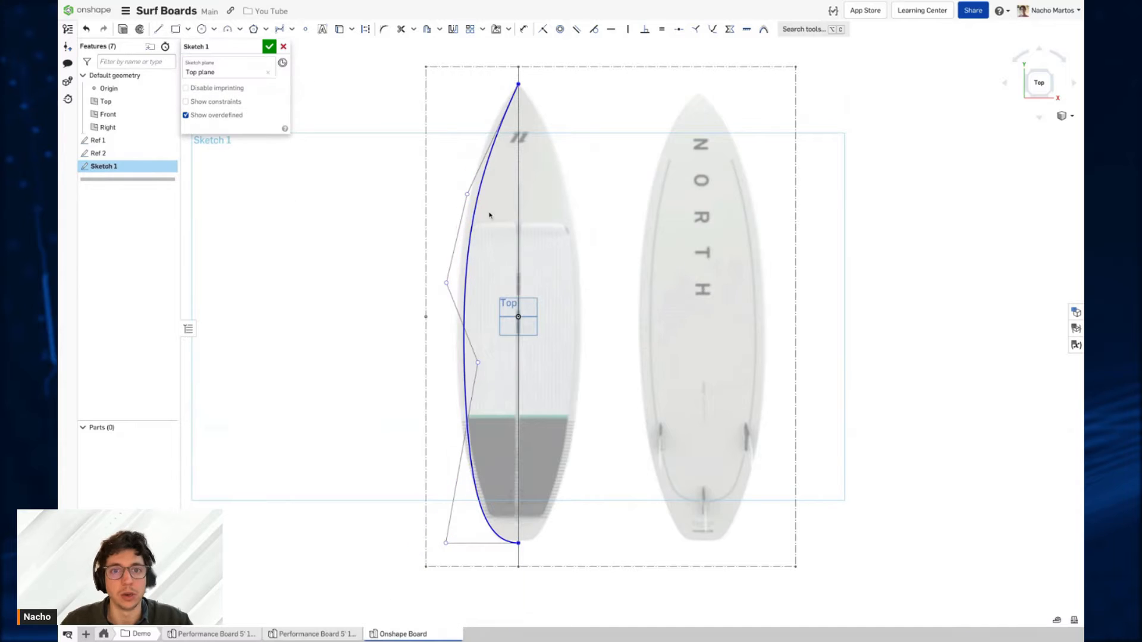
Step: Reposition the two control points nearest the nose so the front of the curve follows the board's left edge
drag(467, 195, 466, 181)
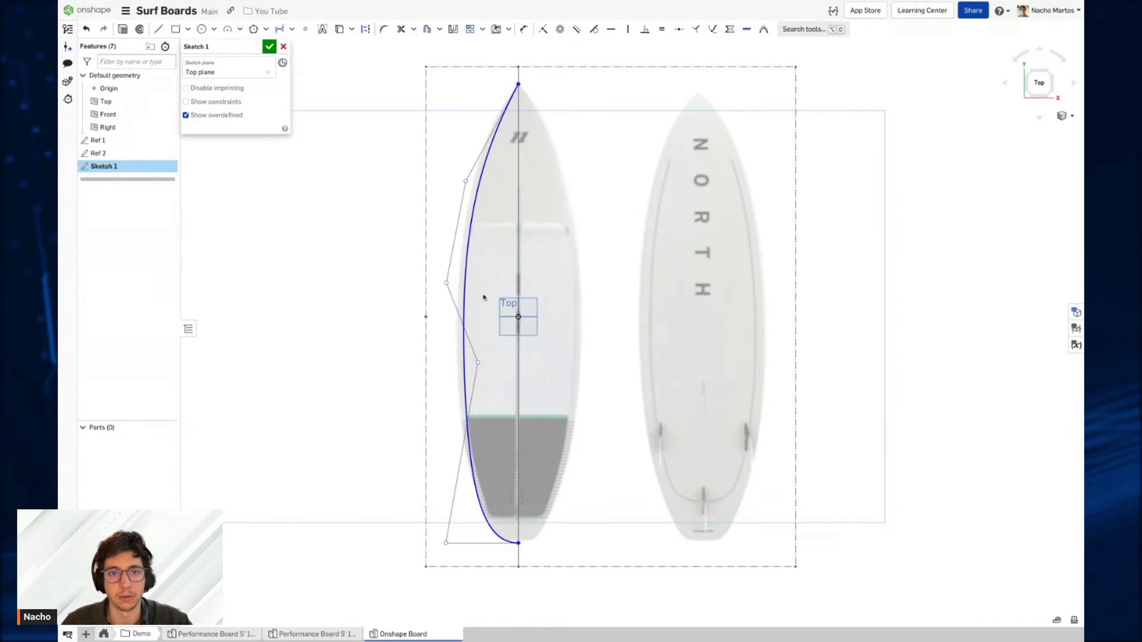
drag(447, 283, 448, 285)
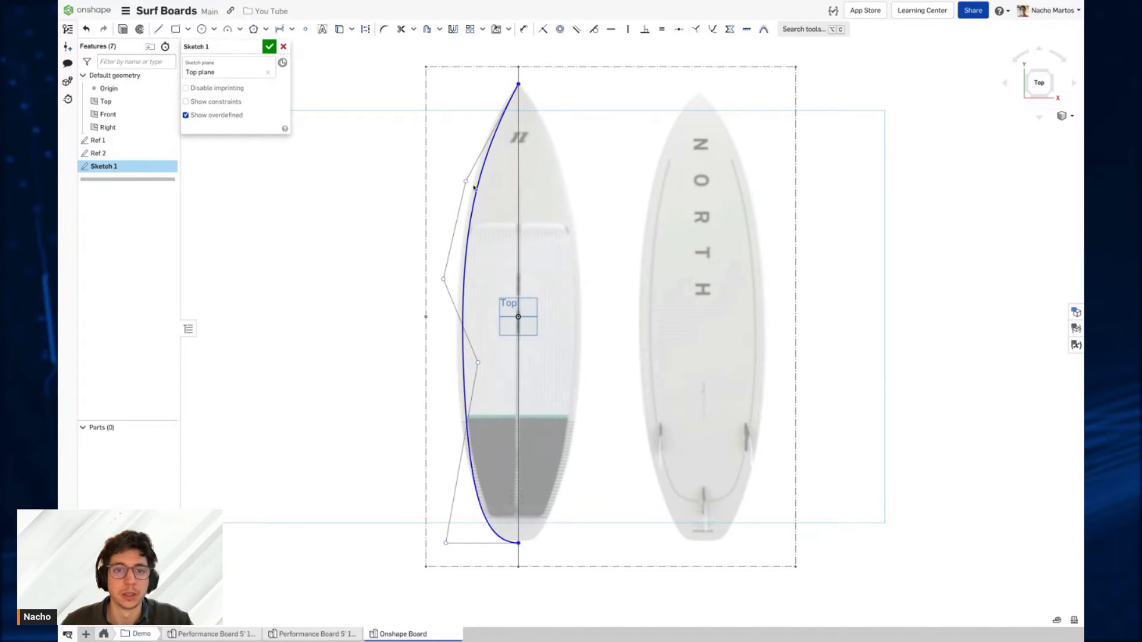
scroll(469, 209, up, 3)
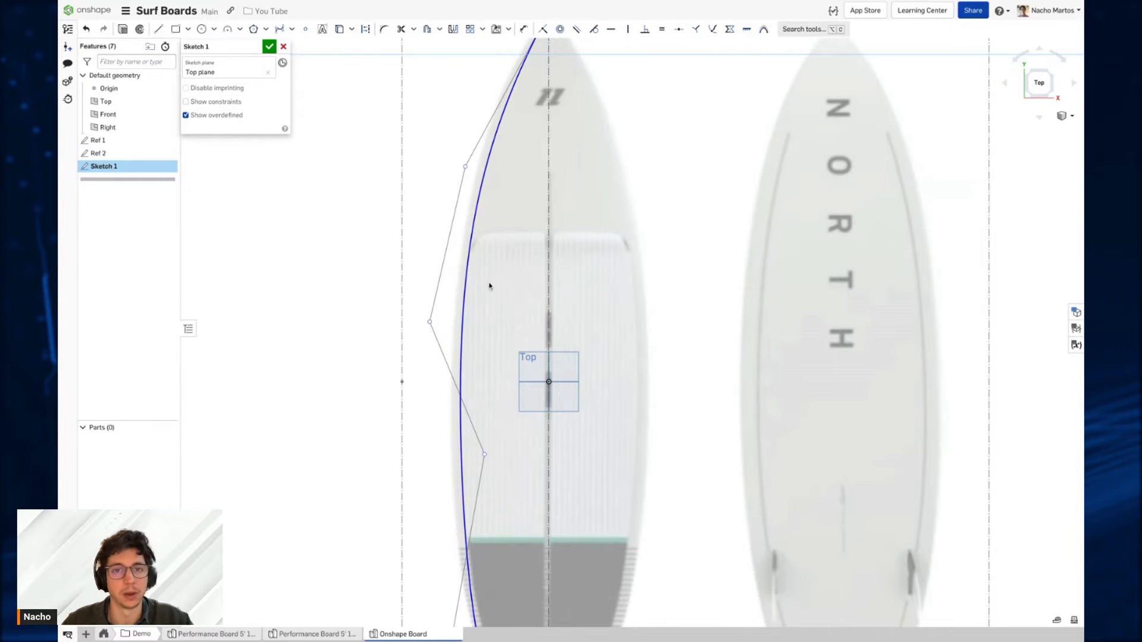
middle_drag(489, 293, 489, 281)
drag(468, 244, 467, 247)
Step: Fine-tune the tail-side control points and the second control point from the nose to match the board's left edge
scroll(464, 306, down, 2)
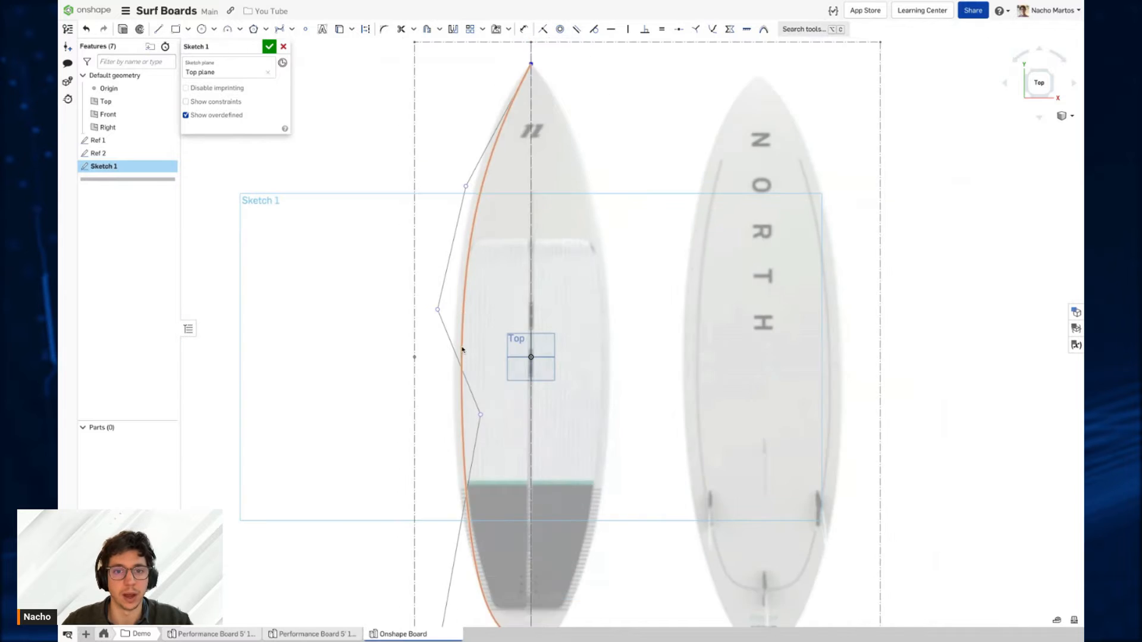
middle_drag(463, 350, 457, 275)
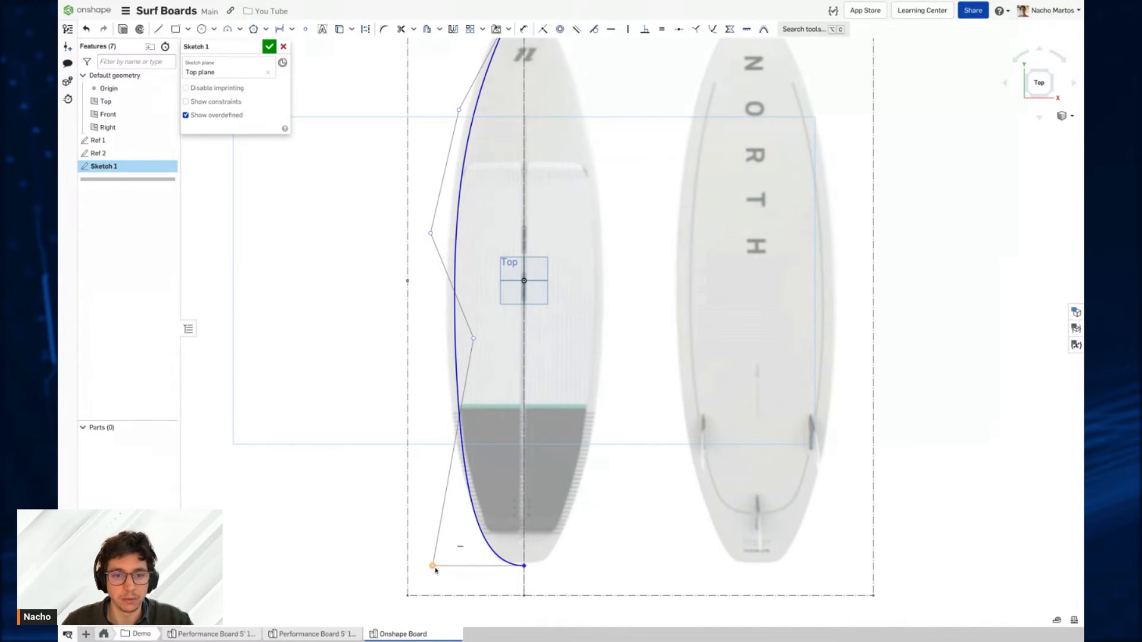
drag(433, 566, 430, 567)
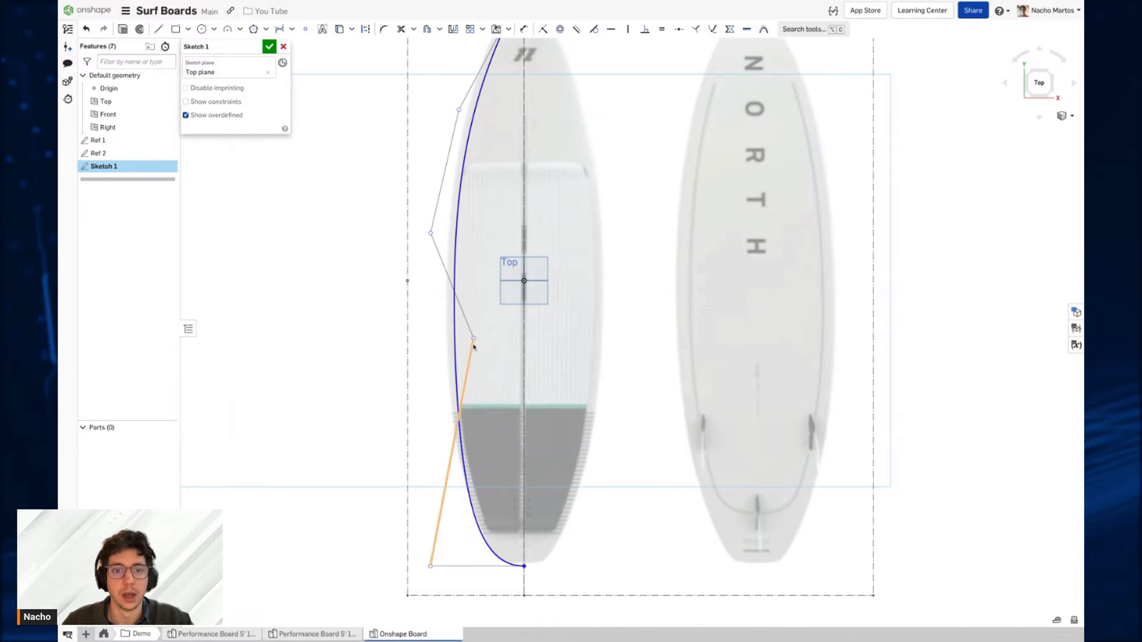
drag(474, 337, 471, 352)
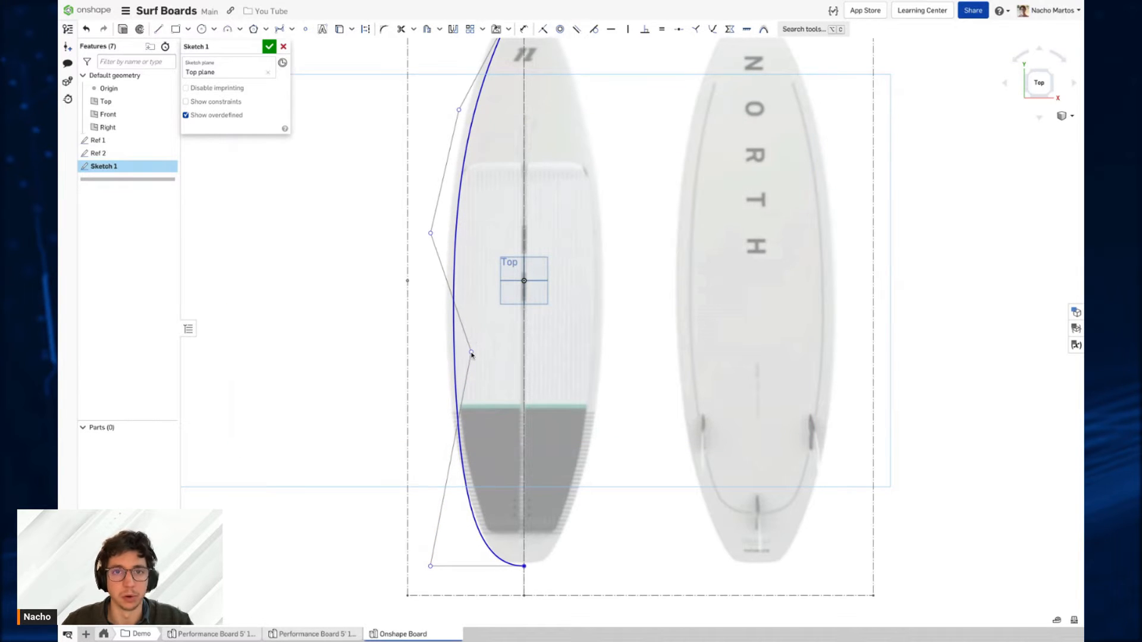
middle_drag(496, 133, 488, 175)
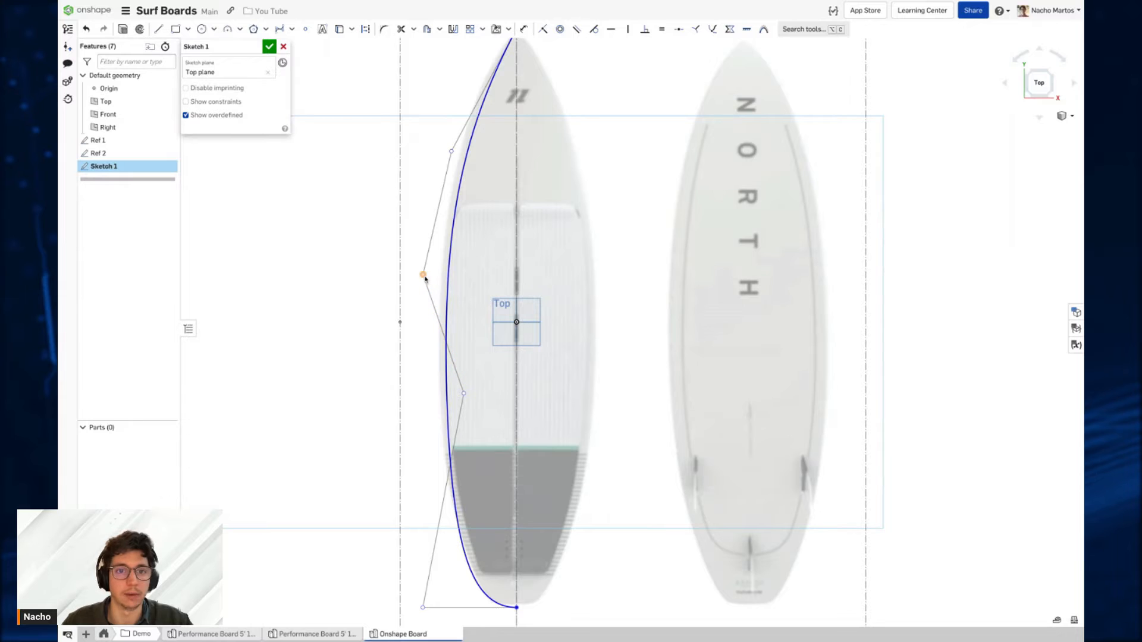
drag(425, 277, 423, 279)
middle_drag(485, 168, 492, 184)
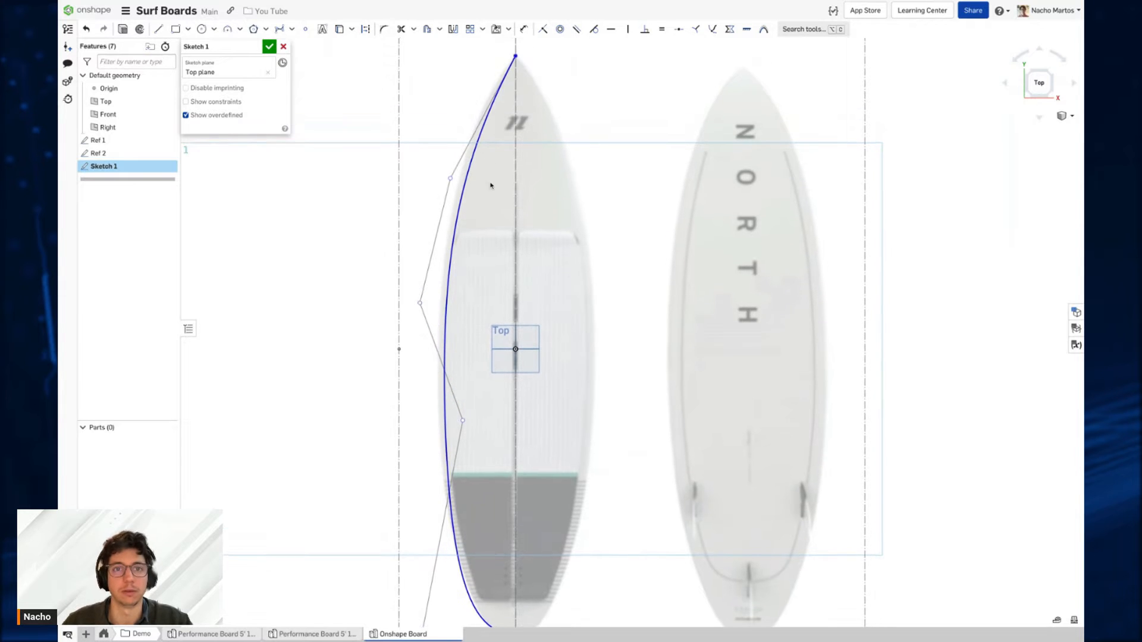
Step: Mirror the outline curve about the board's vertical centreline and finish the sketch
click(453, 29)
click(516, 267)
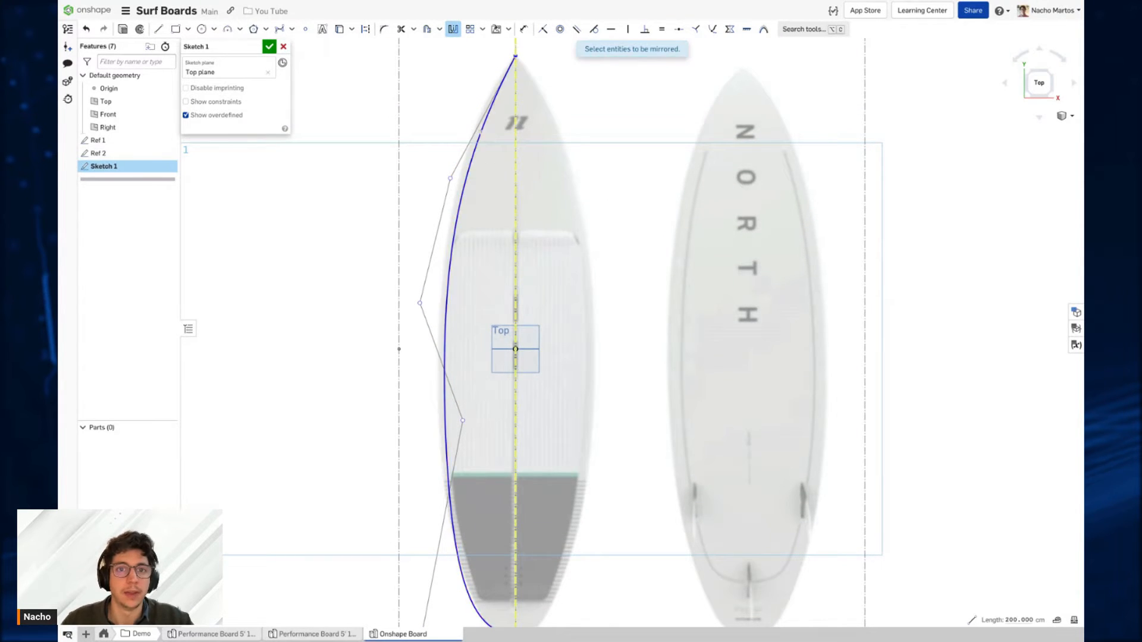
click(447, 267)
scroll(642, 166, down, 2)
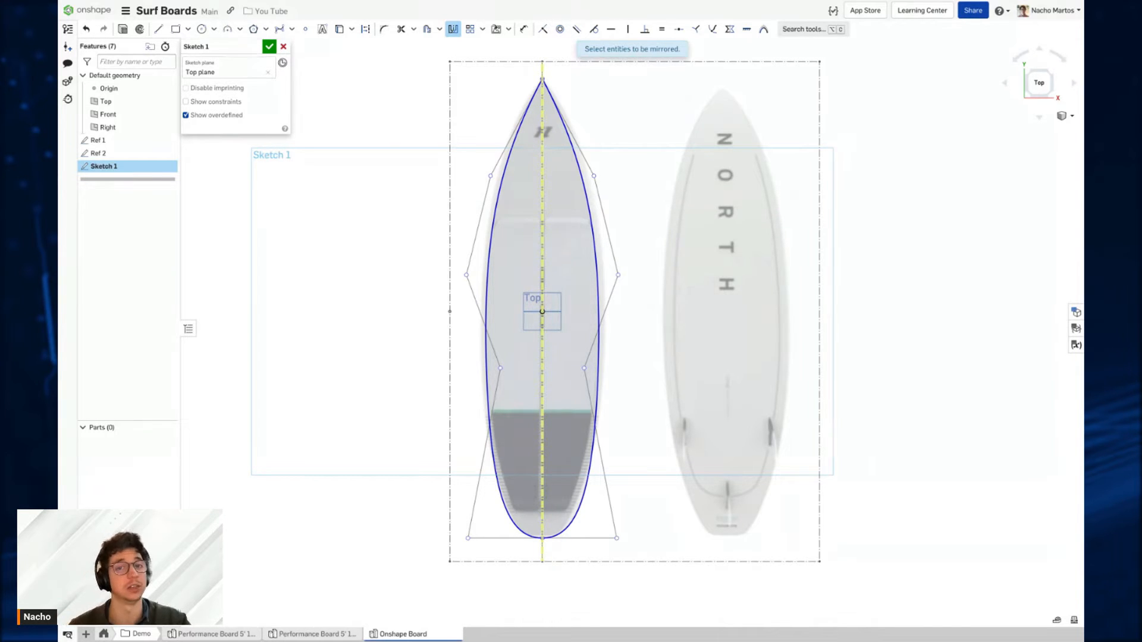
click(269, 46)
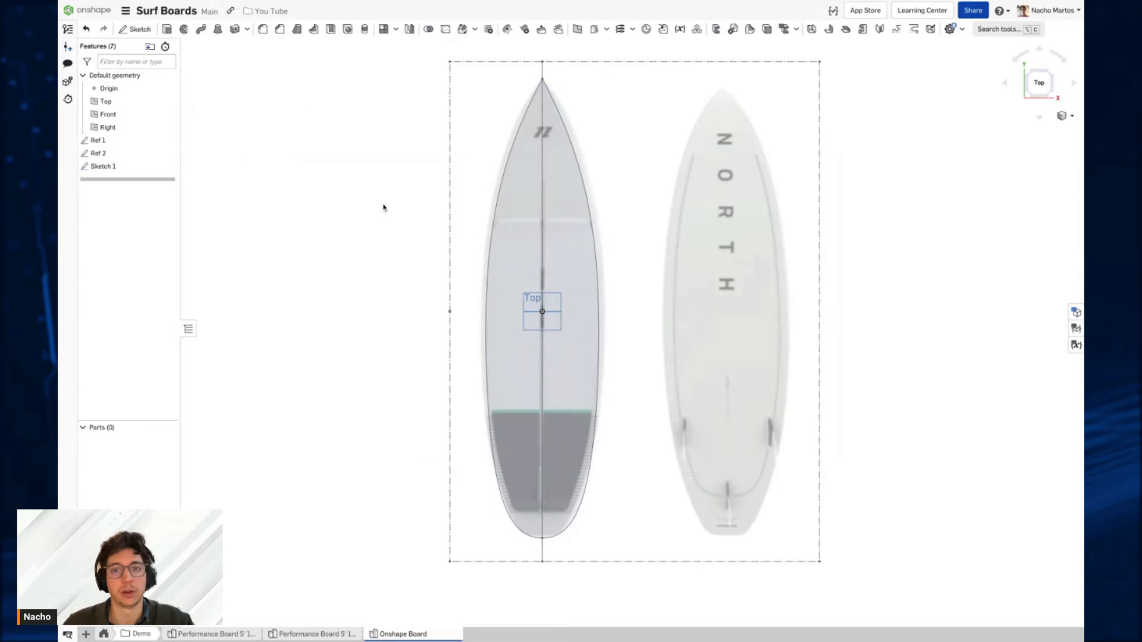
Step: Rename the board outline sketch as Top Sketch
mouse_move(382, 204)
right_down()
mouse_move(453, 315)
mouse_move(505, 297)
mouse_move(567, 311)
mouse_move(535, 298)
right_up()
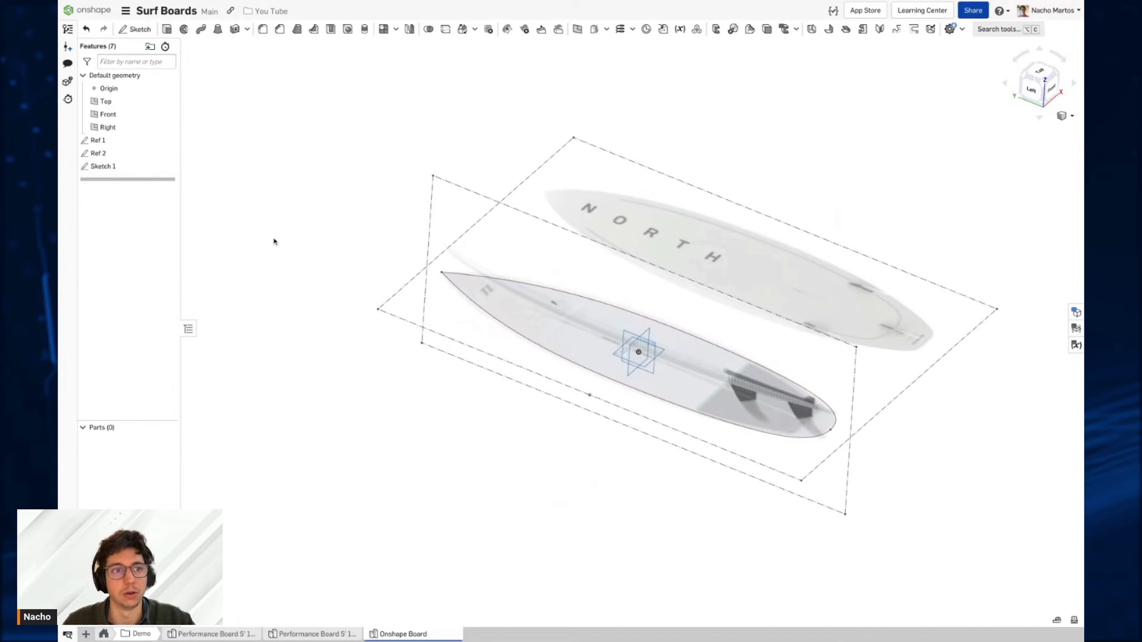
right_click(119, 167)
click(152, 177)
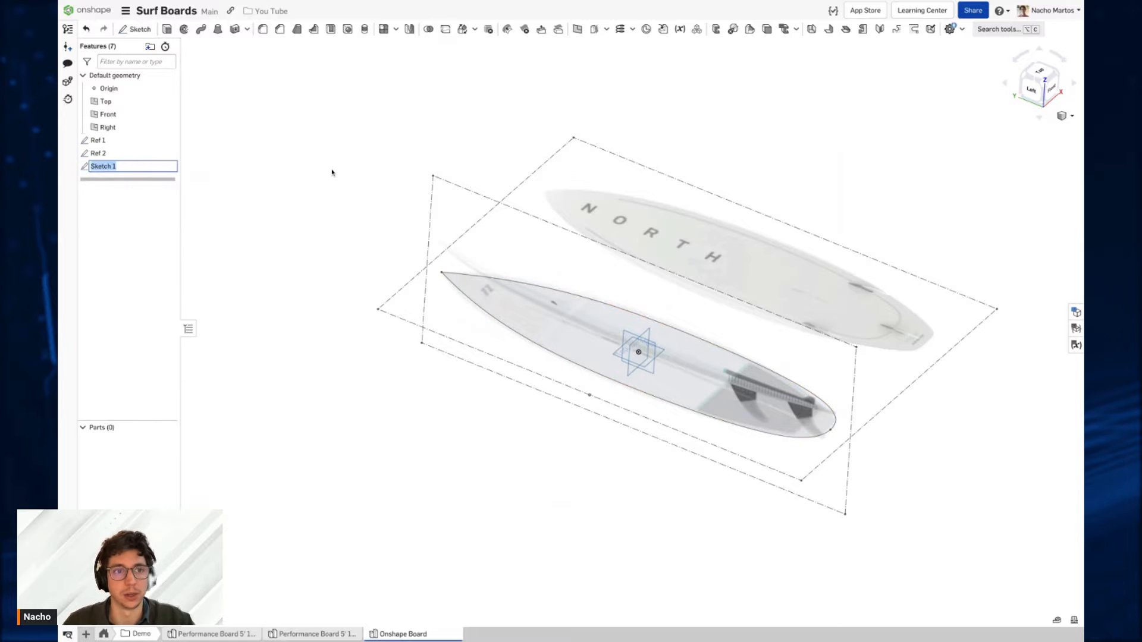
text(Top)
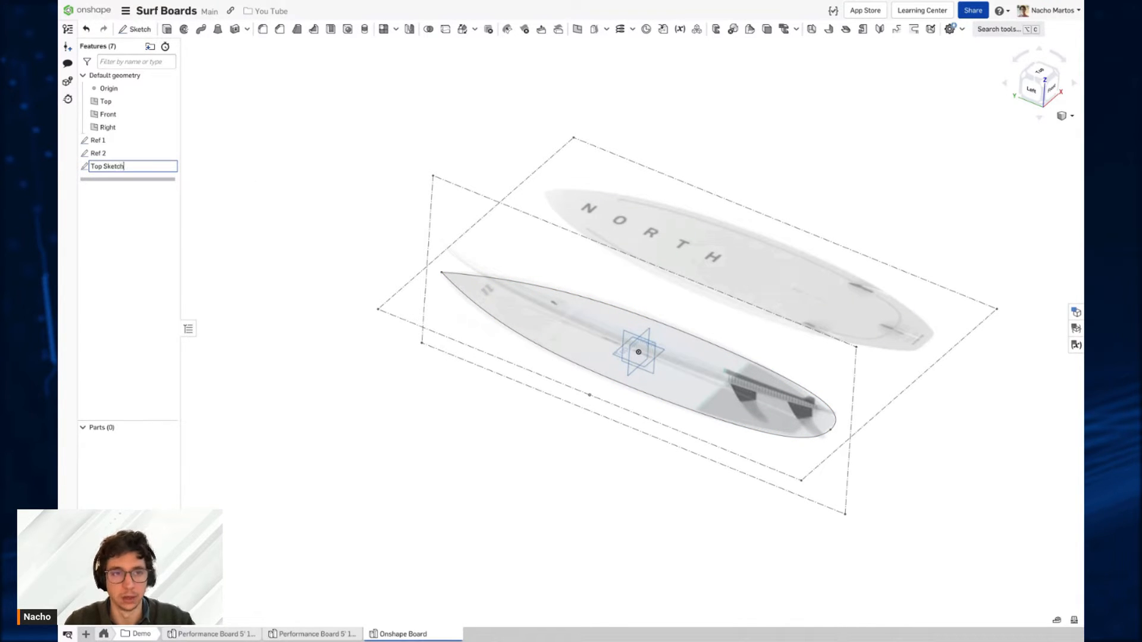
key(Return)
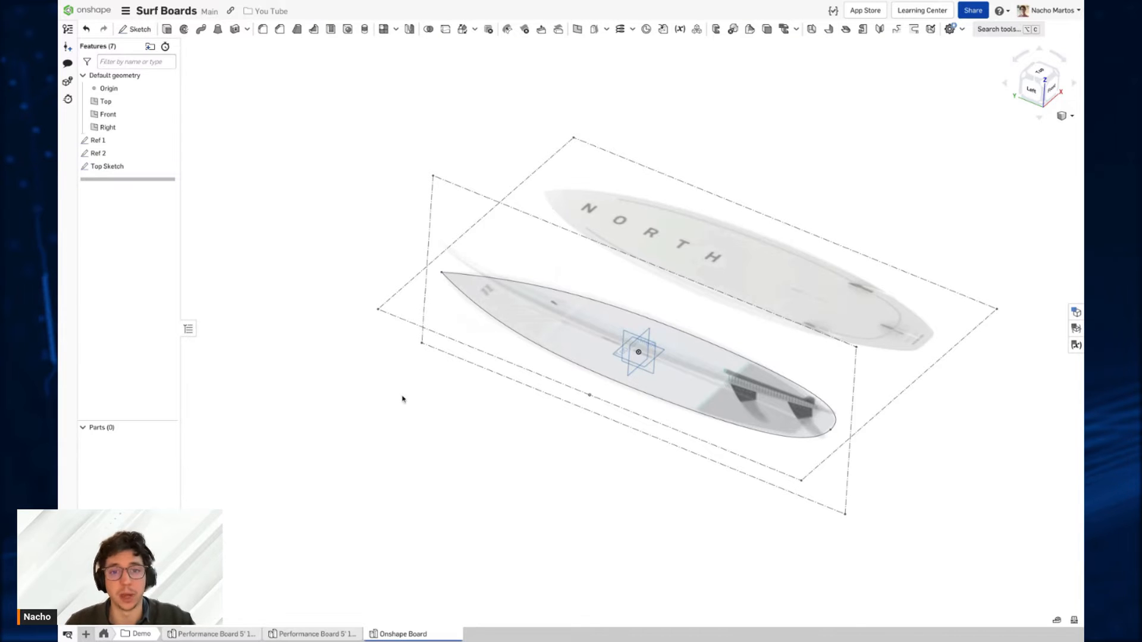
Step: Start a new sketch on the Right plane and view it straight on from the left over the side-view image
key(shift+3)
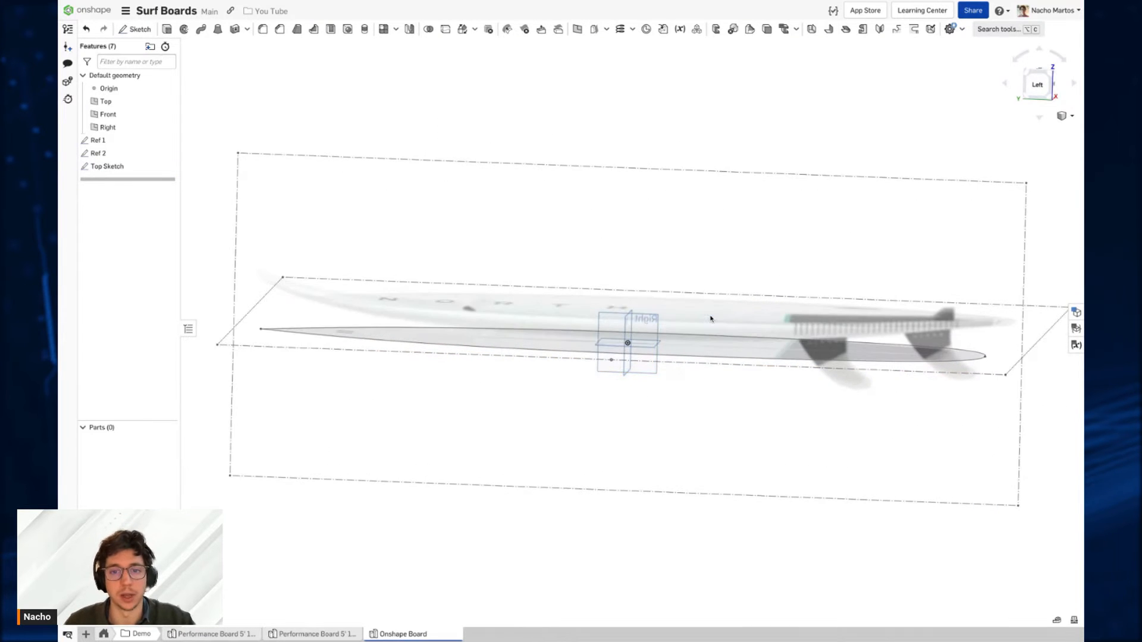
click(609, 322)
key(shift+s)
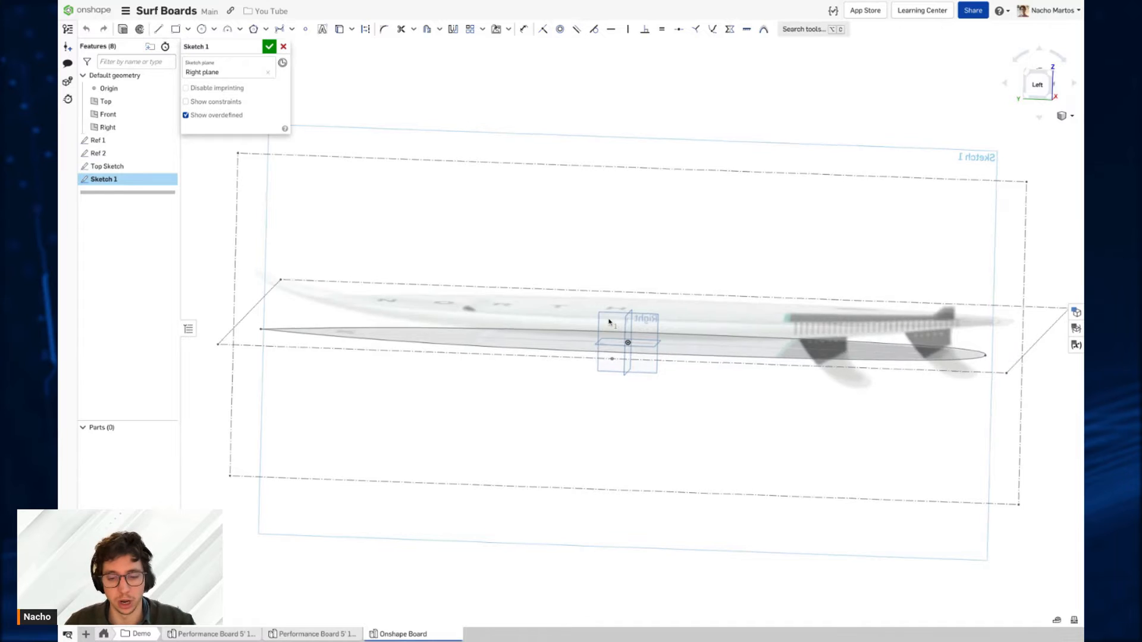
key(n)
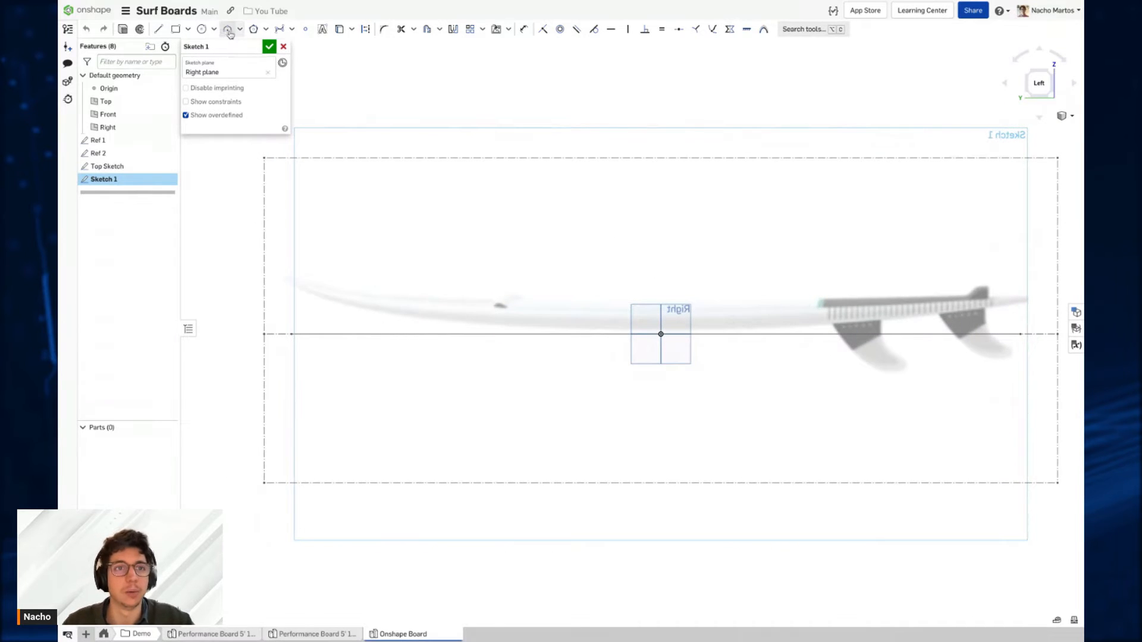
Step: Draw a Bezier curve with one control point along the board's upper edge from nose to tail, and lower its control point
click(279, 28)
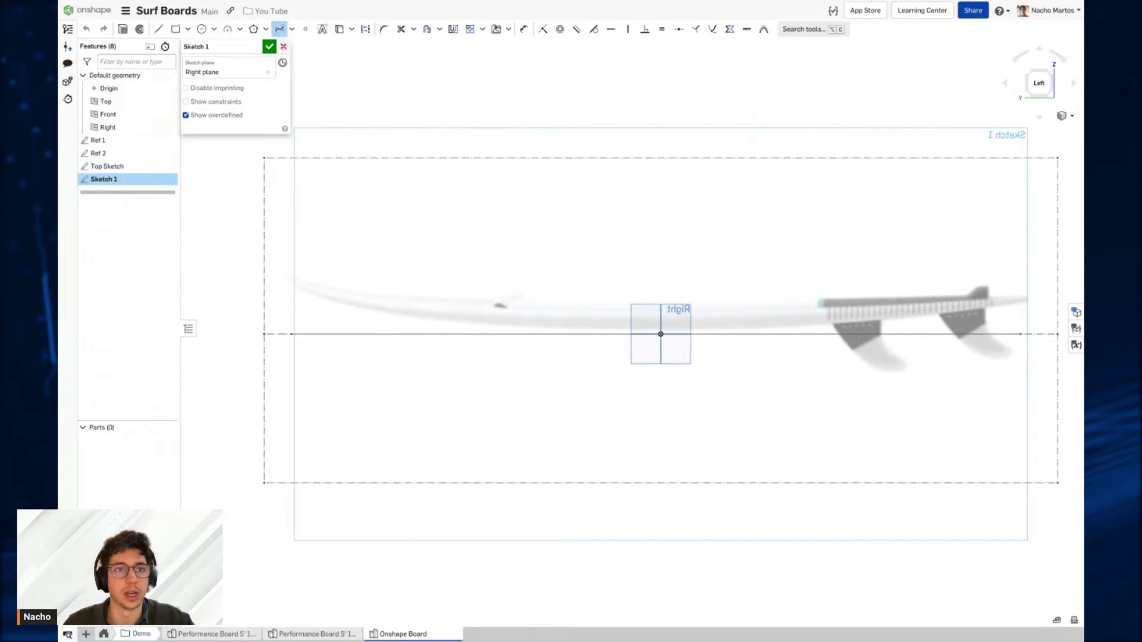
click(288, 273)
click(507, 302)
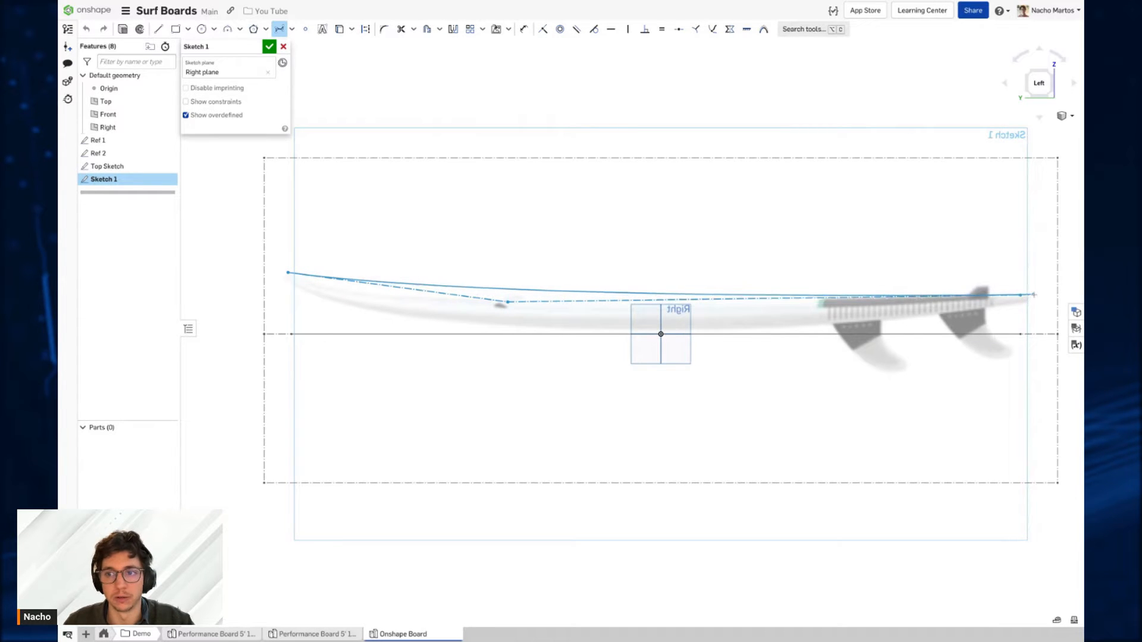
double_click(1020, 295)
key(Escape)
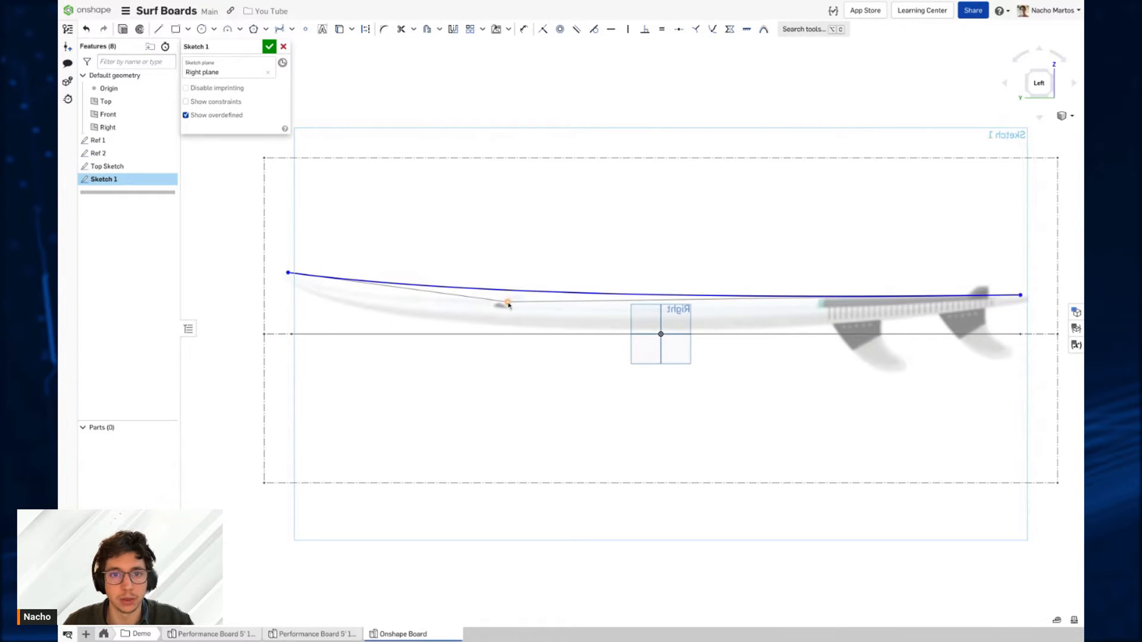
drag(507, 303, 505, 318)
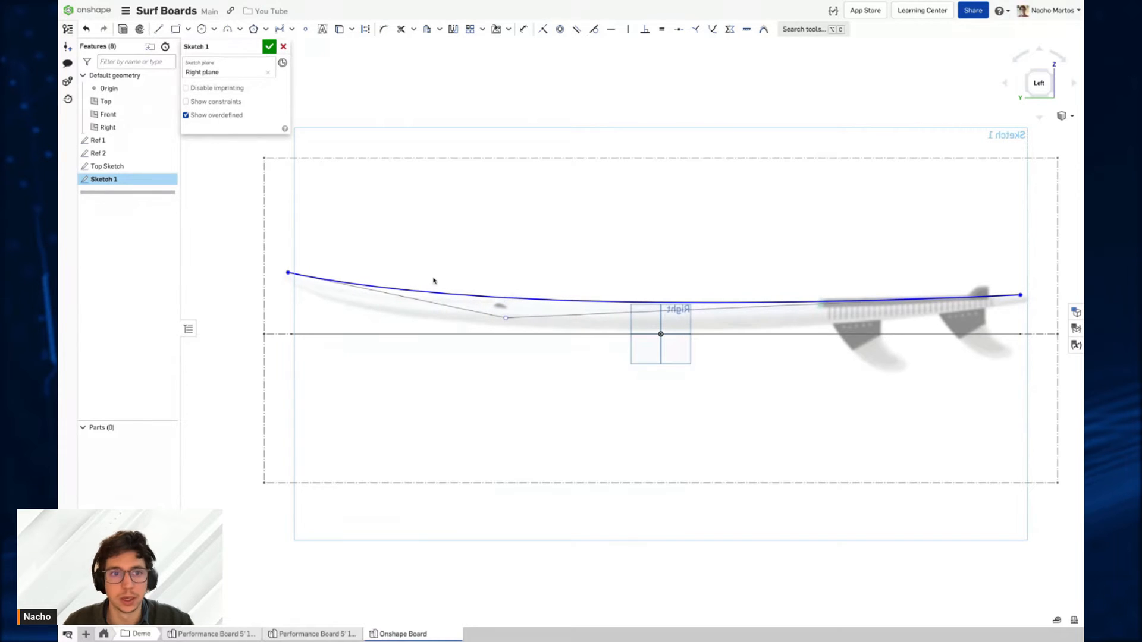
Step: Constrain the upper curve's nose and tail endpoints vertically in line with the nose and tail points of Top Sketch
click(289, 274)
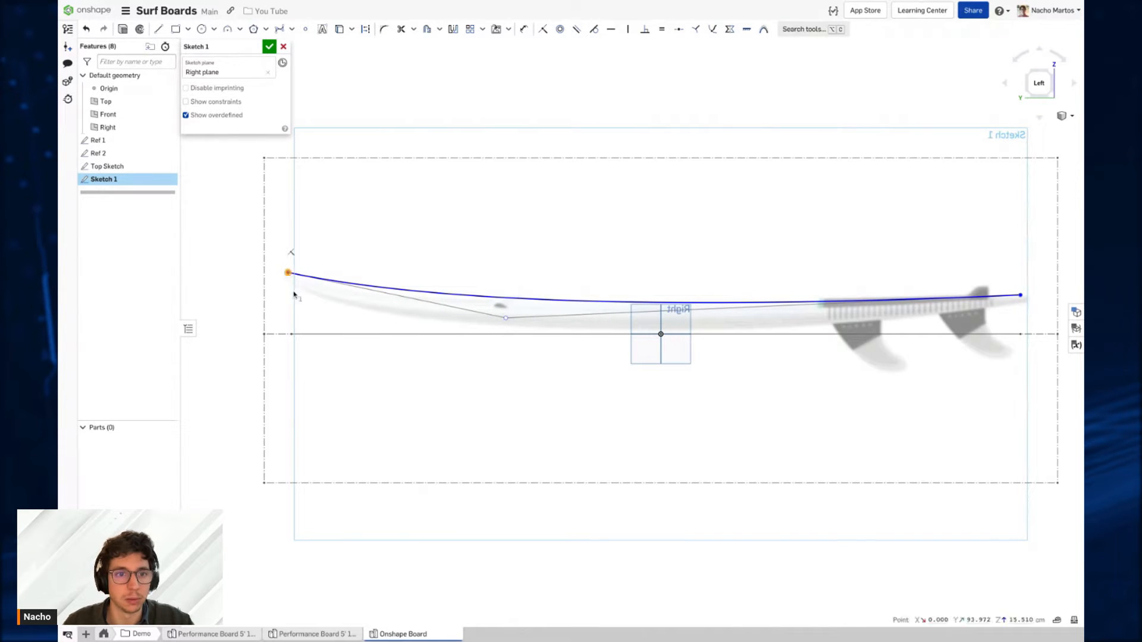
click(291, 334)
mouse_move(291, 334)
right_down()
mouse_move(322, 308)
mouse_move(314, 295)
right_up()
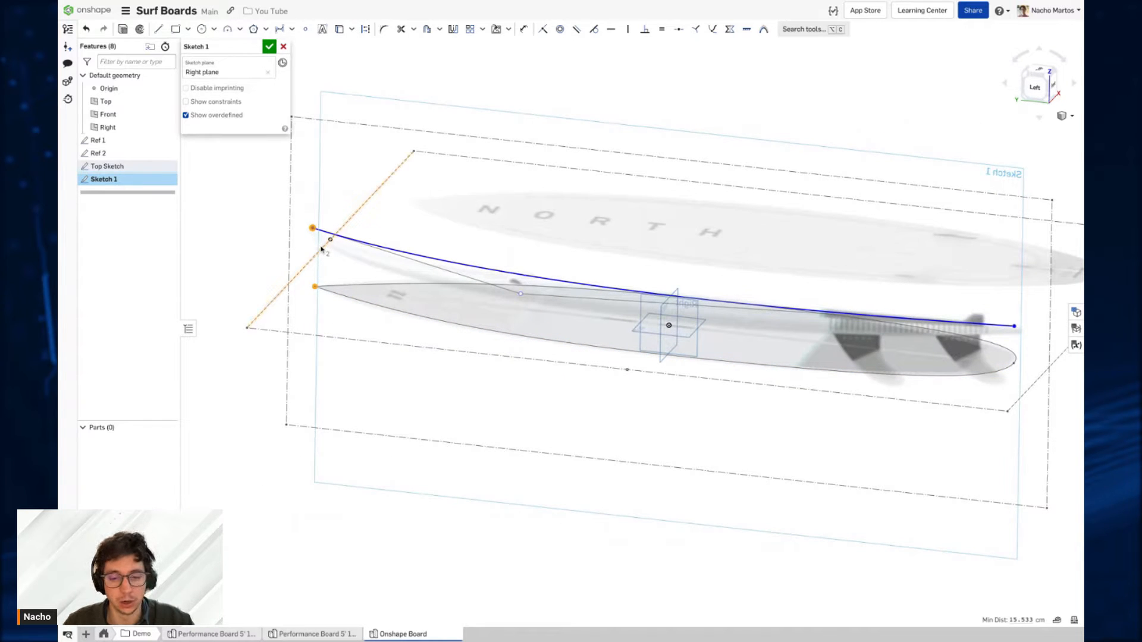
key(v)
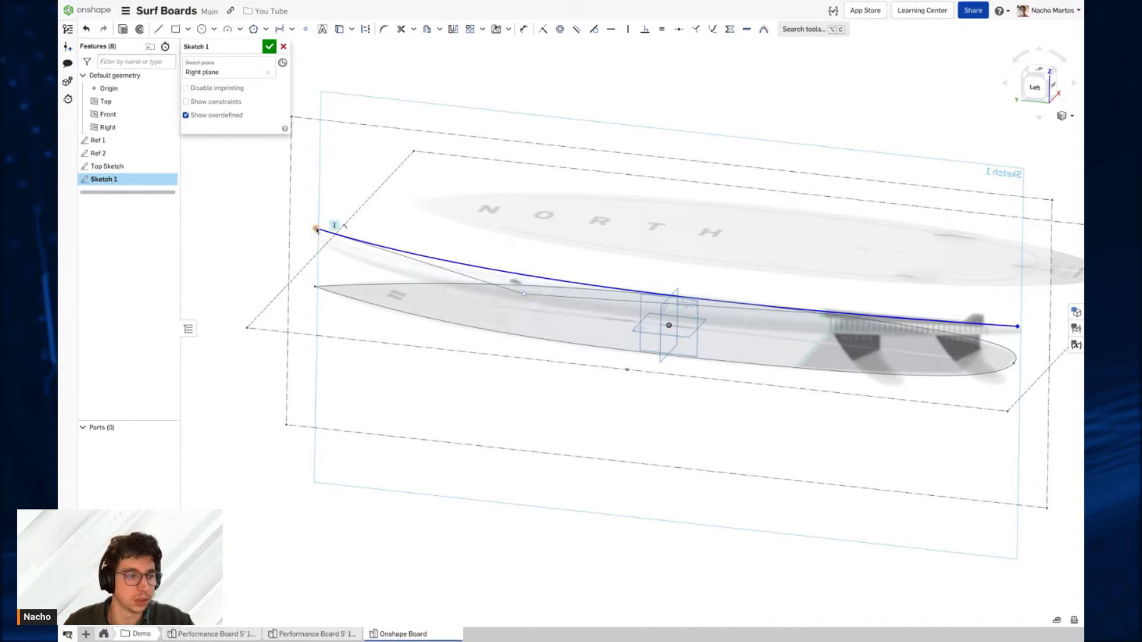
middle_drag(1043, 298, 914, 294)
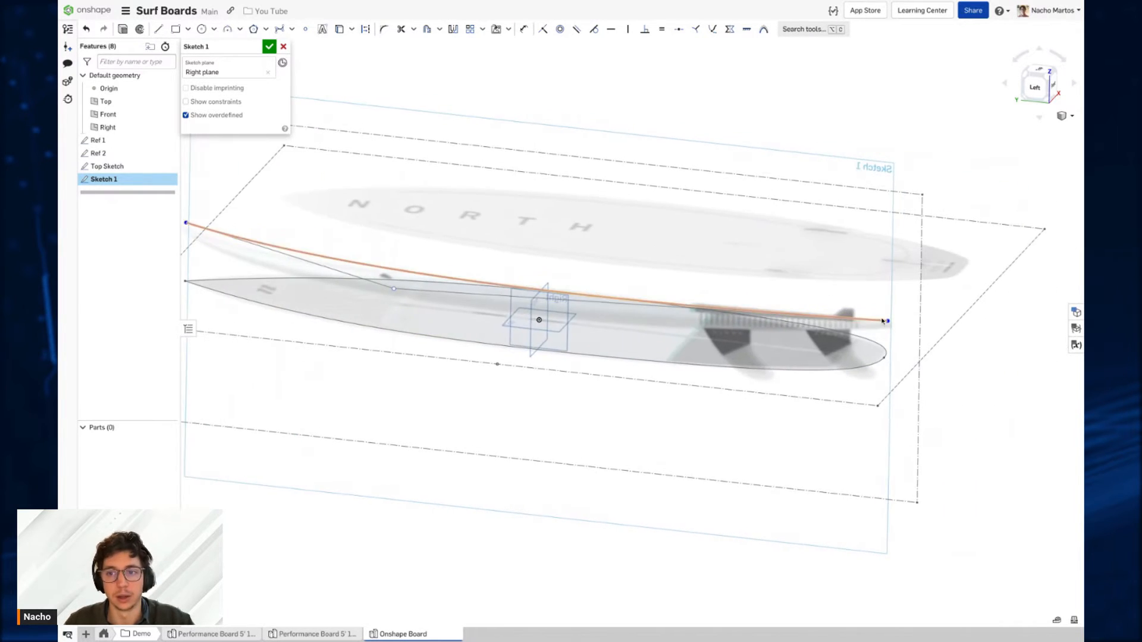
key(v)
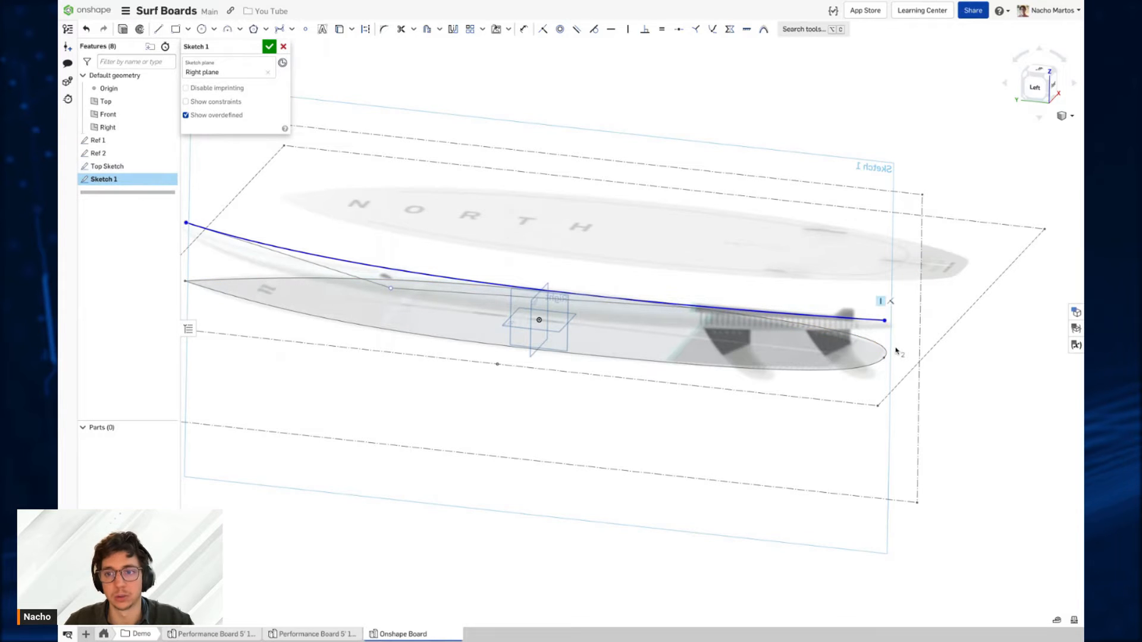
Step: View the sketch plane straight on and shift the upper curve's control point toward the nose to follow the board's upper edge
right_drag(895, 354, 886, 339)
middle_drag(536, 275, 621, 276)
scroll(619, 274, up, 2)
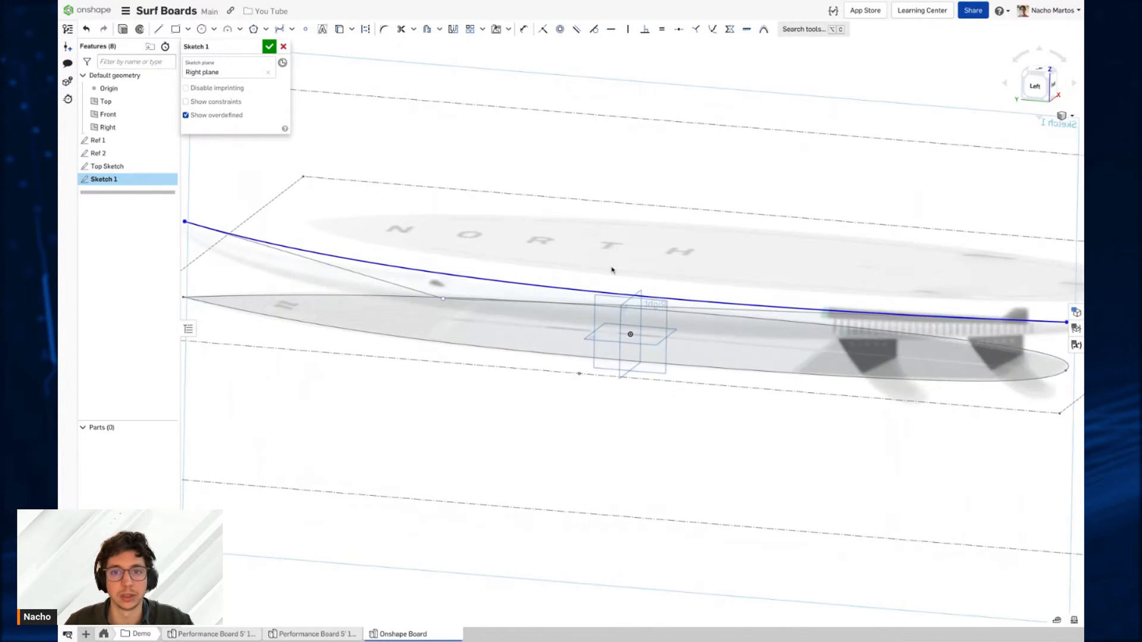
right_drag(612, 269, 622, 259)
middle_drag(622, 259, 629, 177)
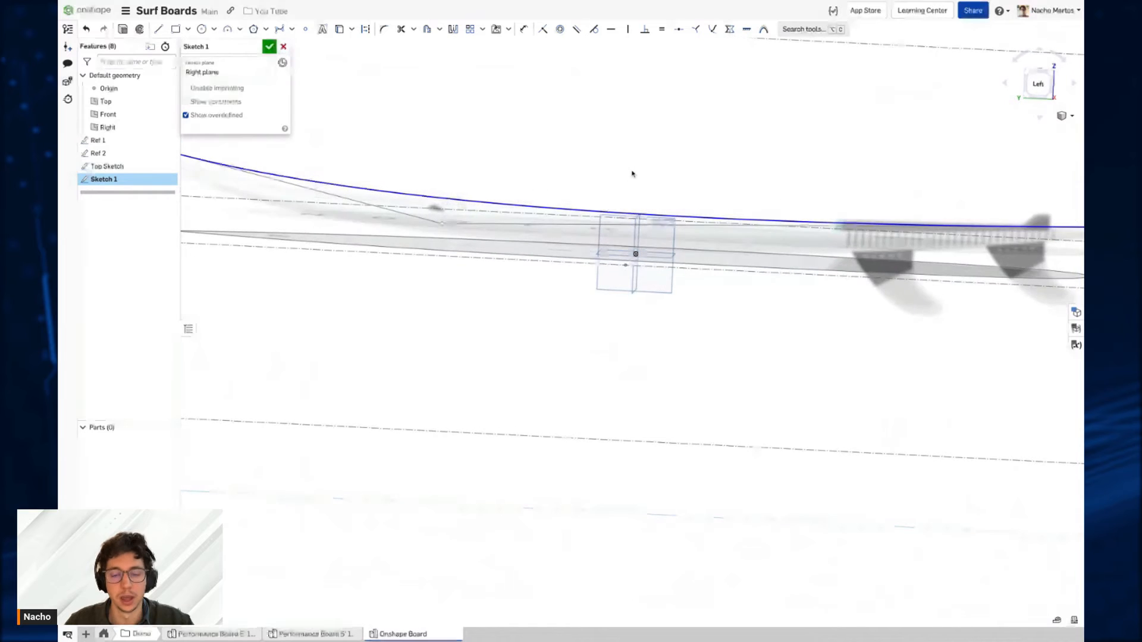
key(n)
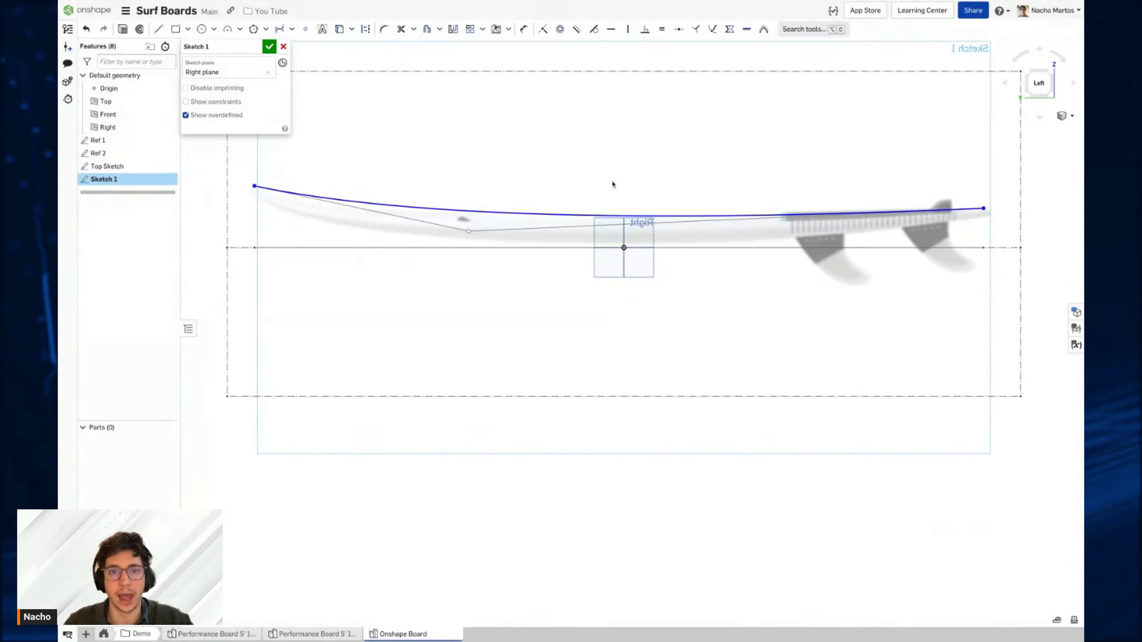
drag(445, 229, 437, 231)
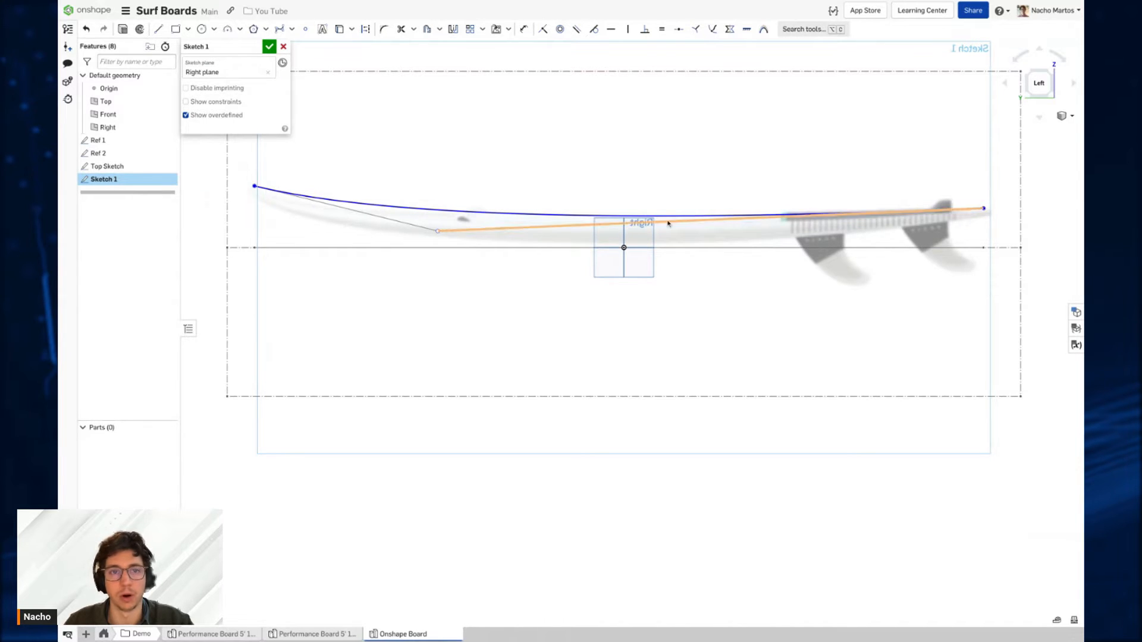
click(292, 29)
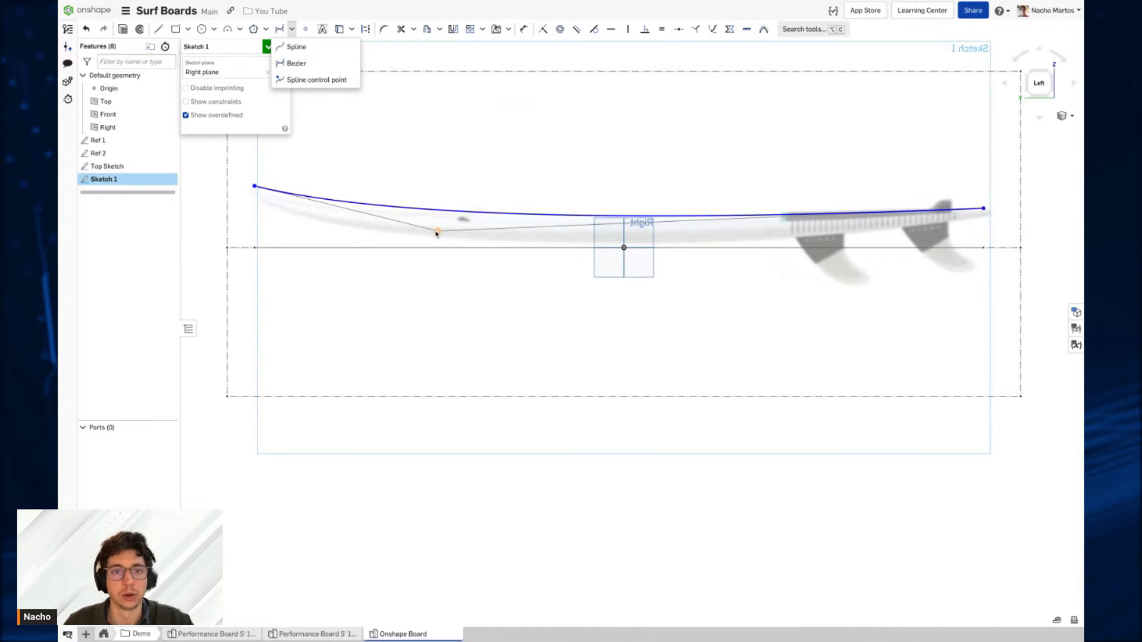
drag(437, 232, 422, 229)
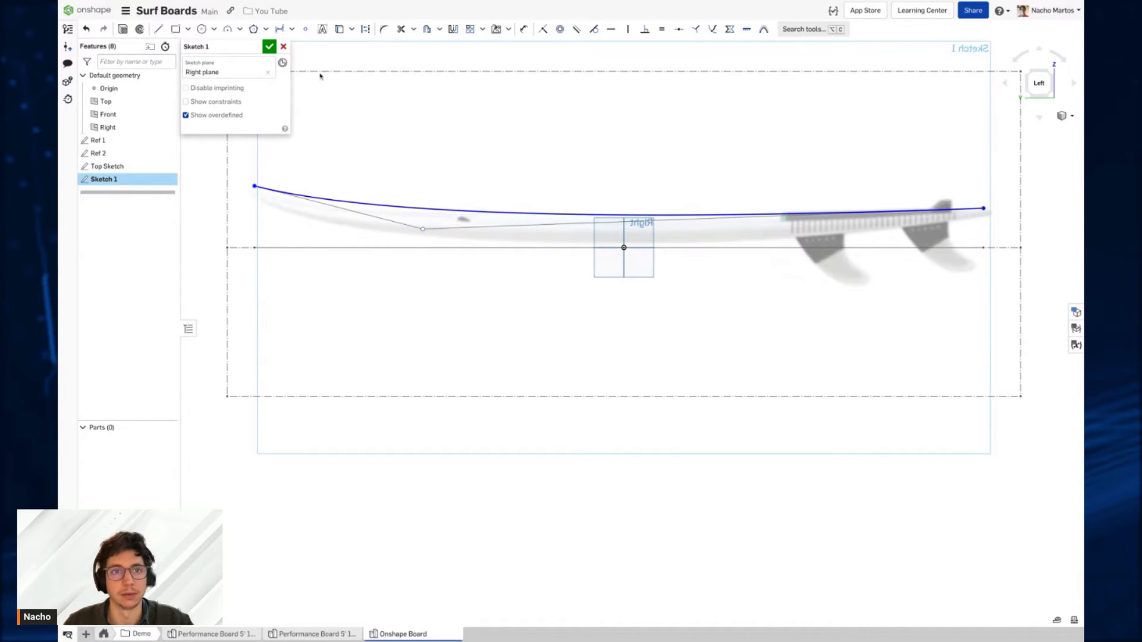
Step: Add a spline control point to the upper curve near mid-board and move it slightly down toward the tail
click(292, 29)
click(298, 47)
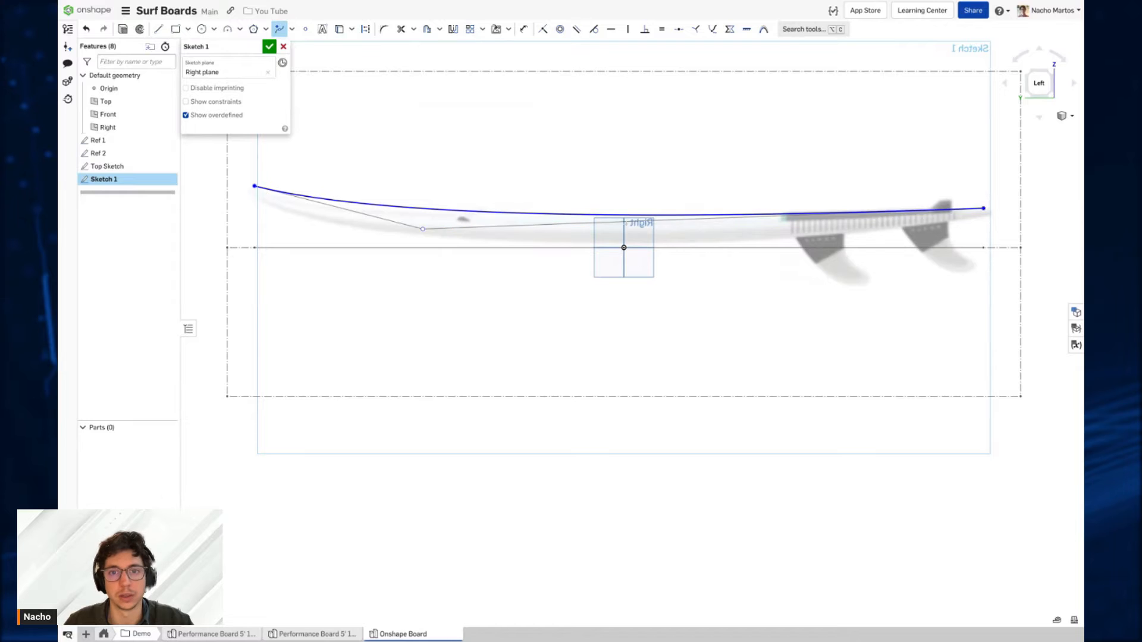
click(623, 223)
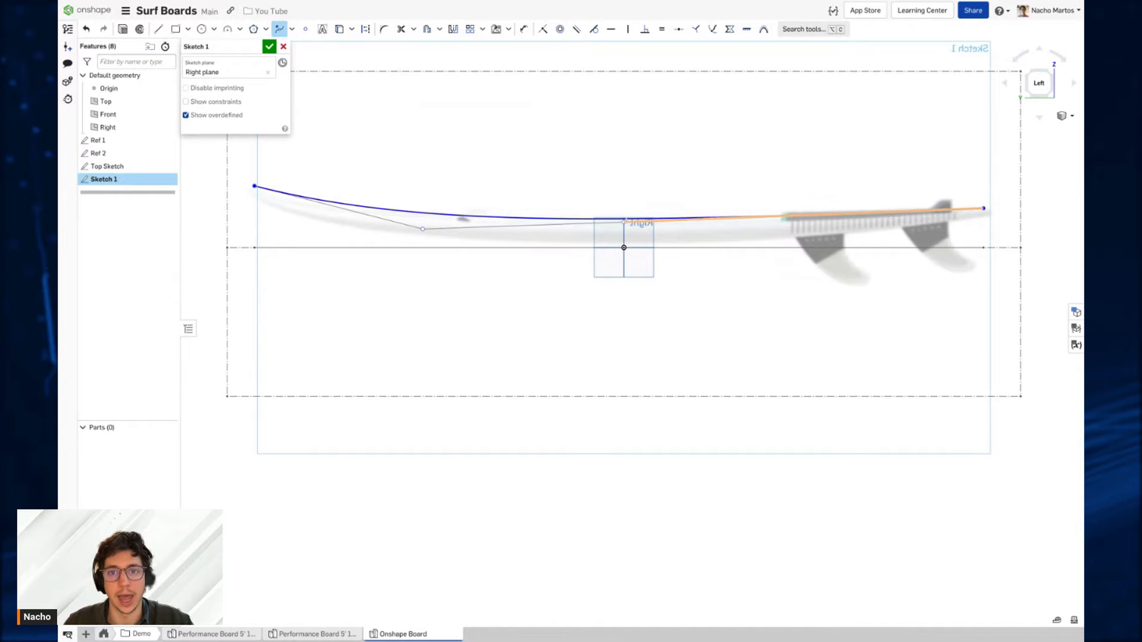
key(Escape)
drag(624, 224, 644, 226)
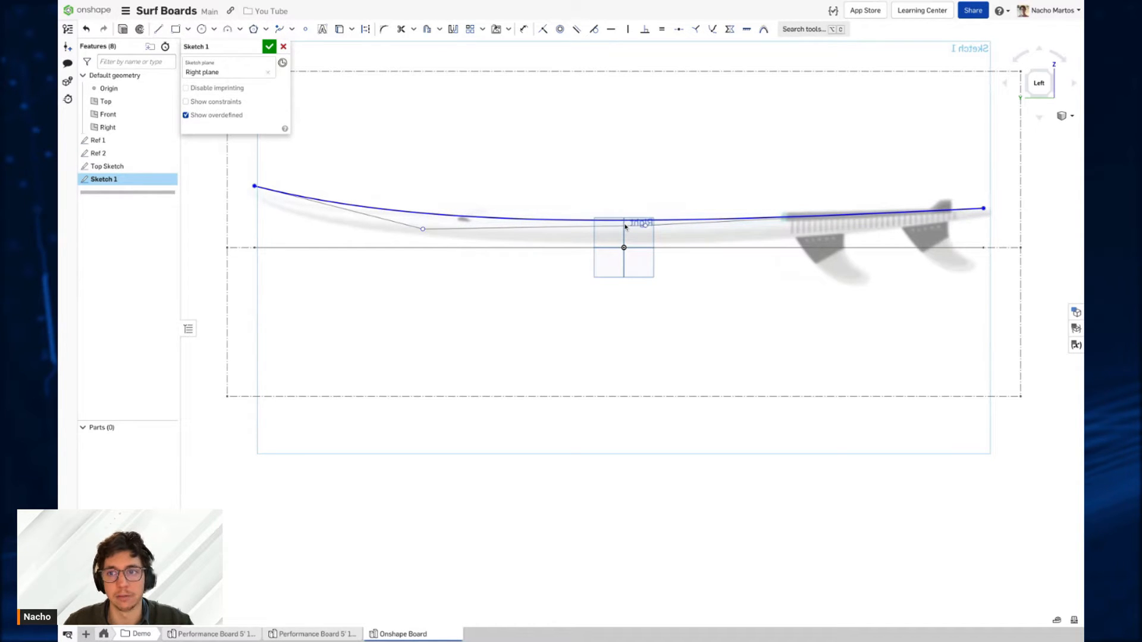
Step: Fine-tune the upper curve's nose-side control point and both endpoints to match the board's upper edge
drag(424, 231, 424, 232)
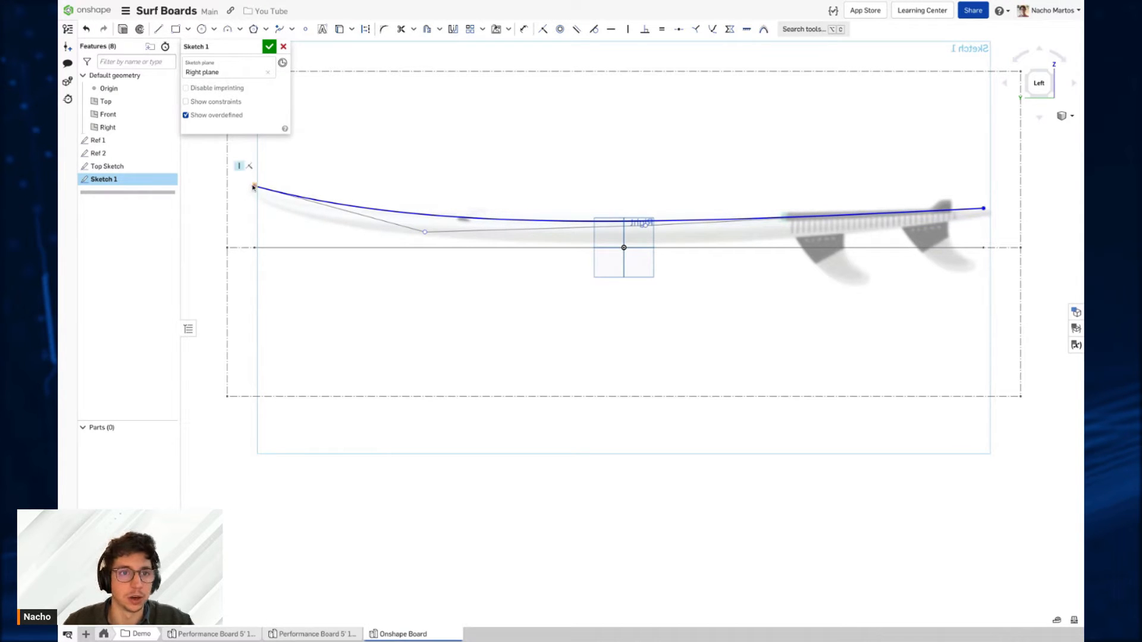
drag(255, 186, 254, 189)
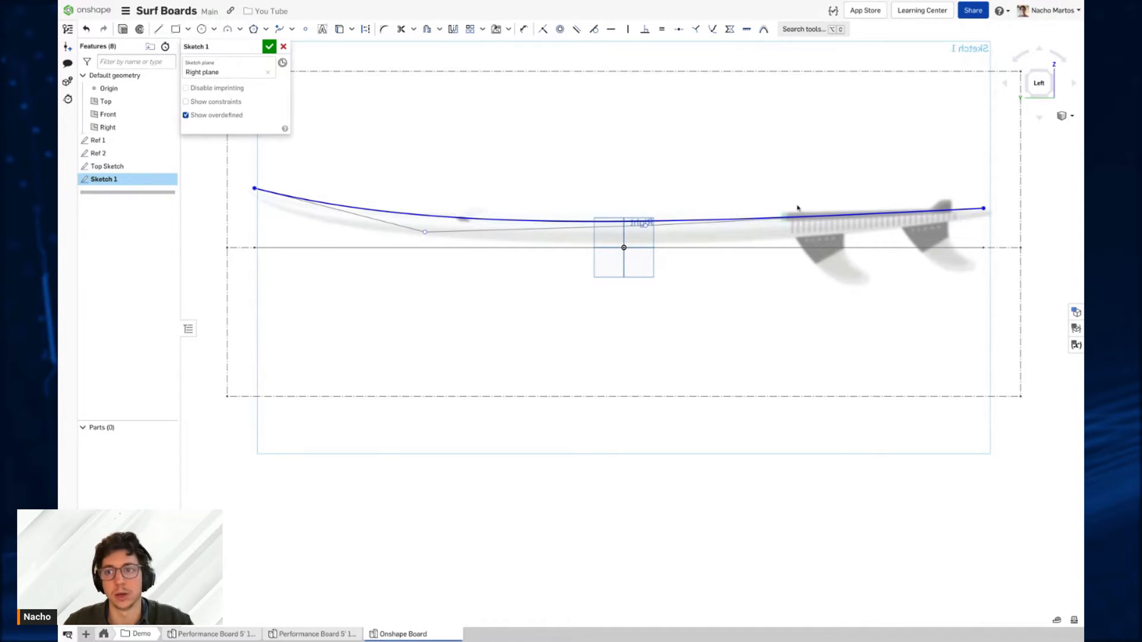
middle_drag(570, 191, 585, 217)
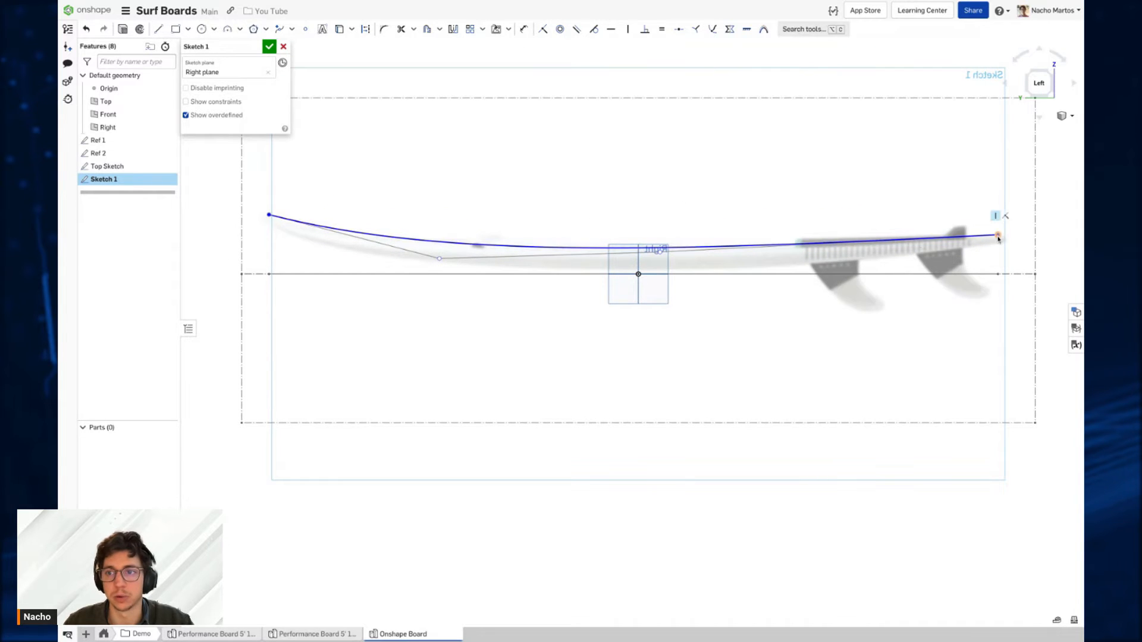
drag(998, 239, 998, 238)
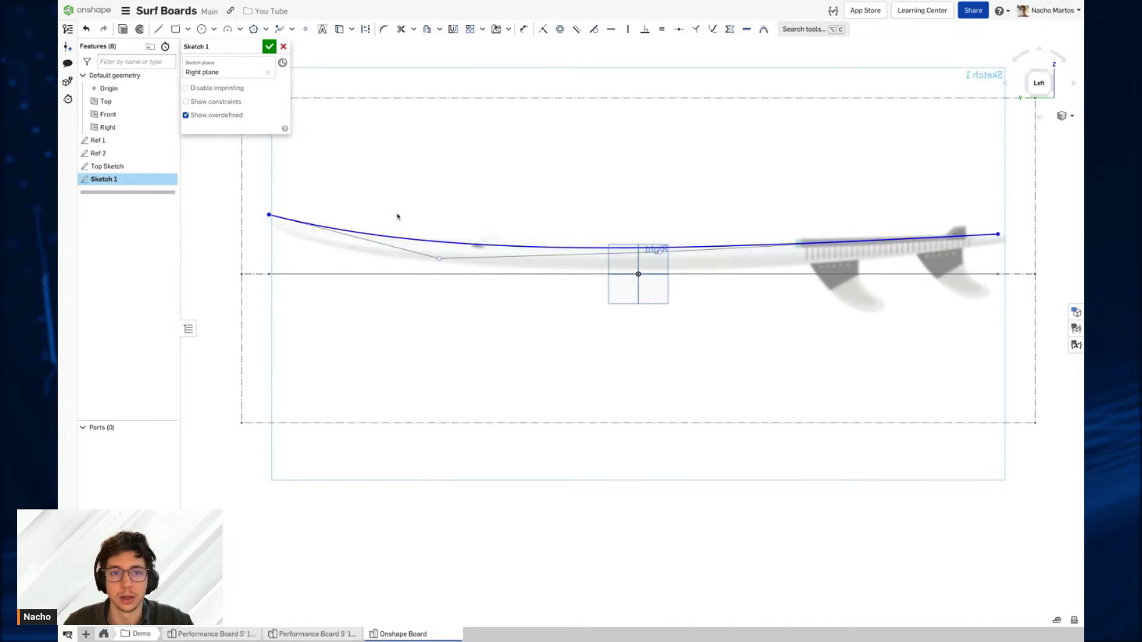
Step: Draw a second Bezier curve with two control points along the board's bottom edge, from just below the nose endpoint to below the tail endpoint
click(291, 29)
click(304, 63)
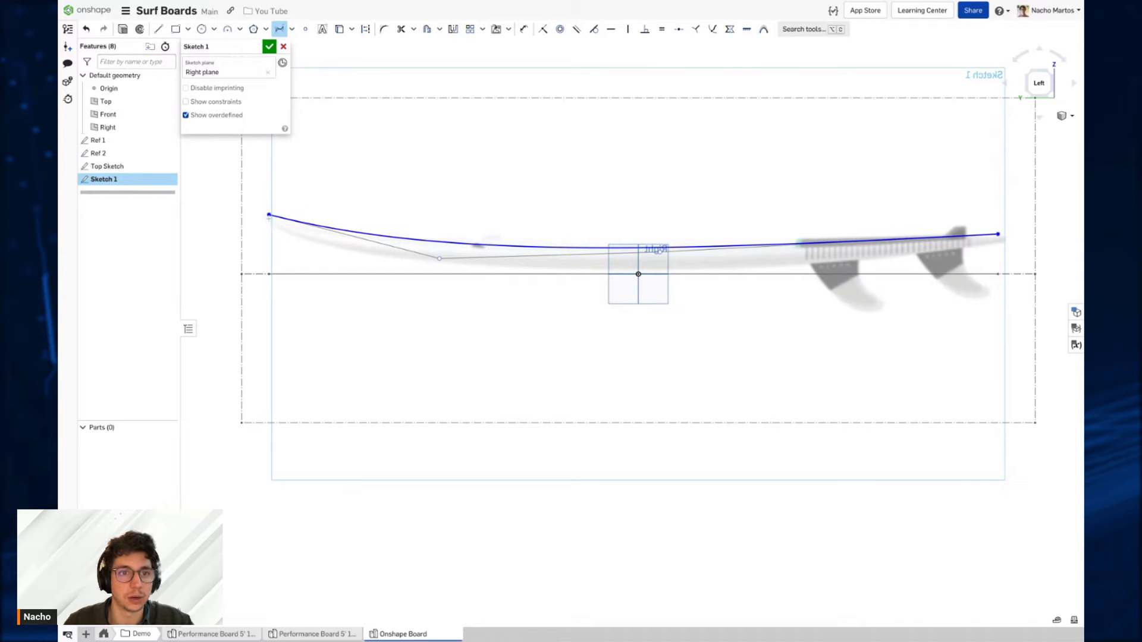
click(268, 224)
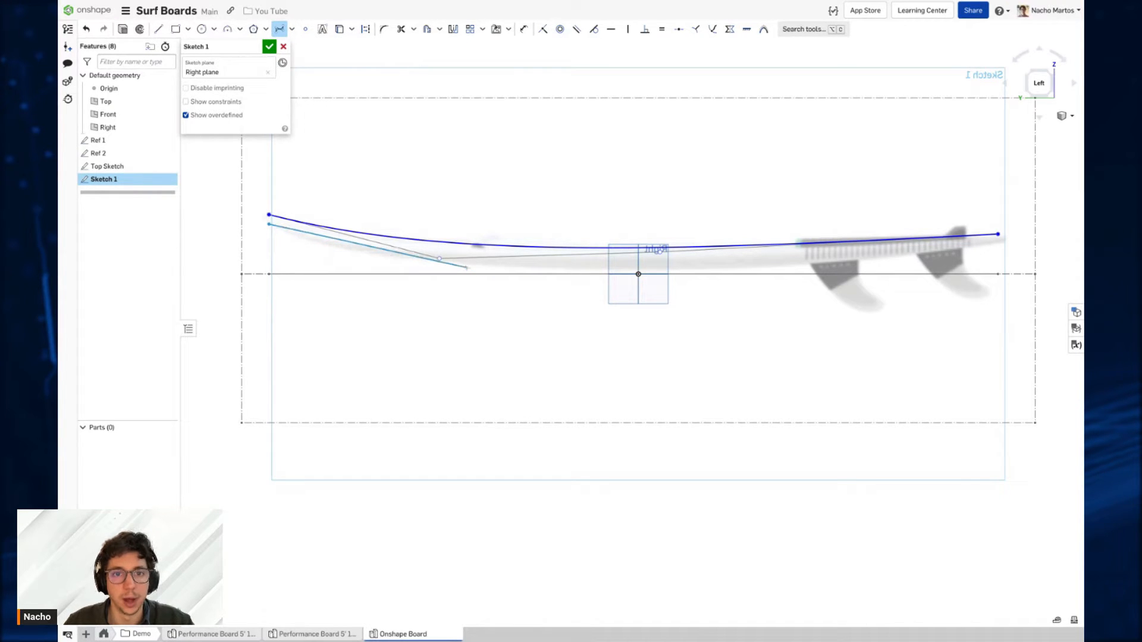
click(467, 266)
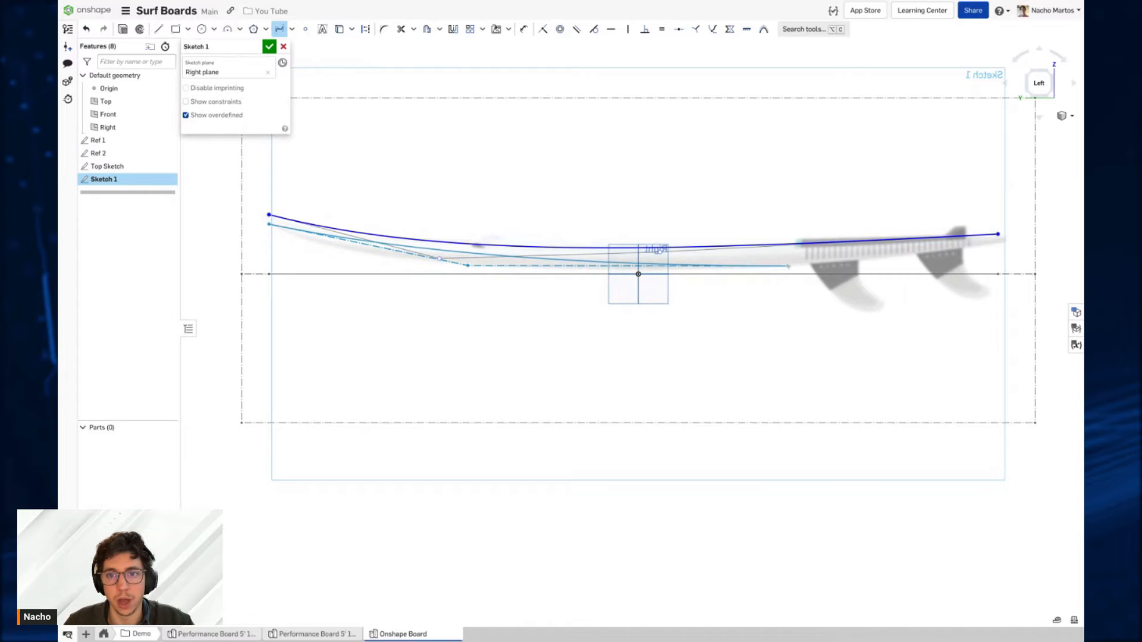
click(788, 266)
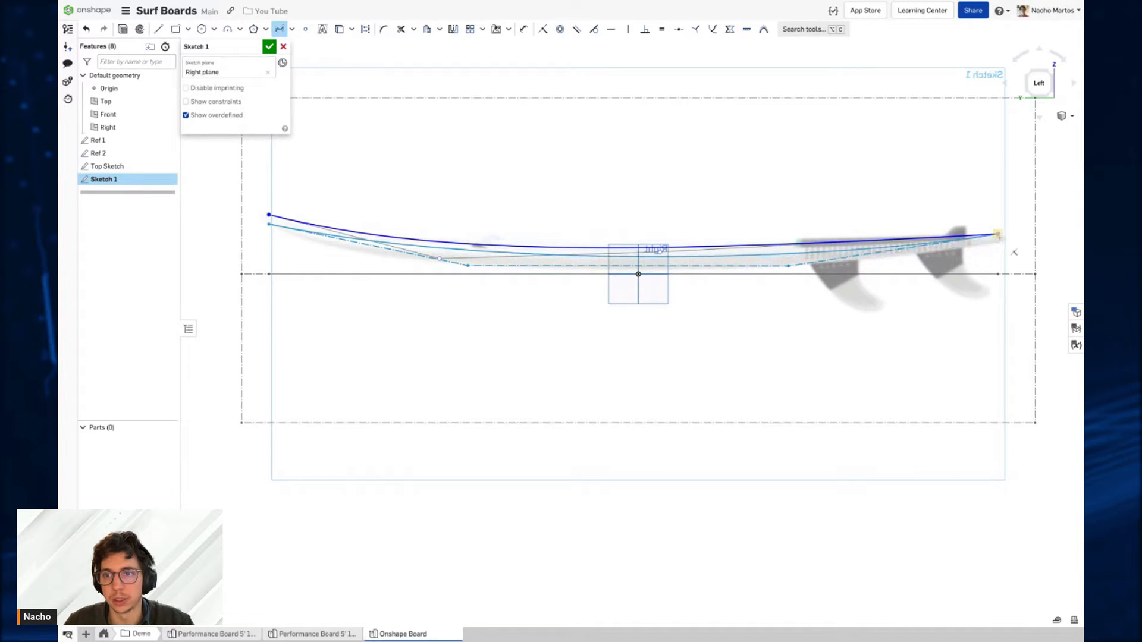
click(998, 243)
key(Escape)
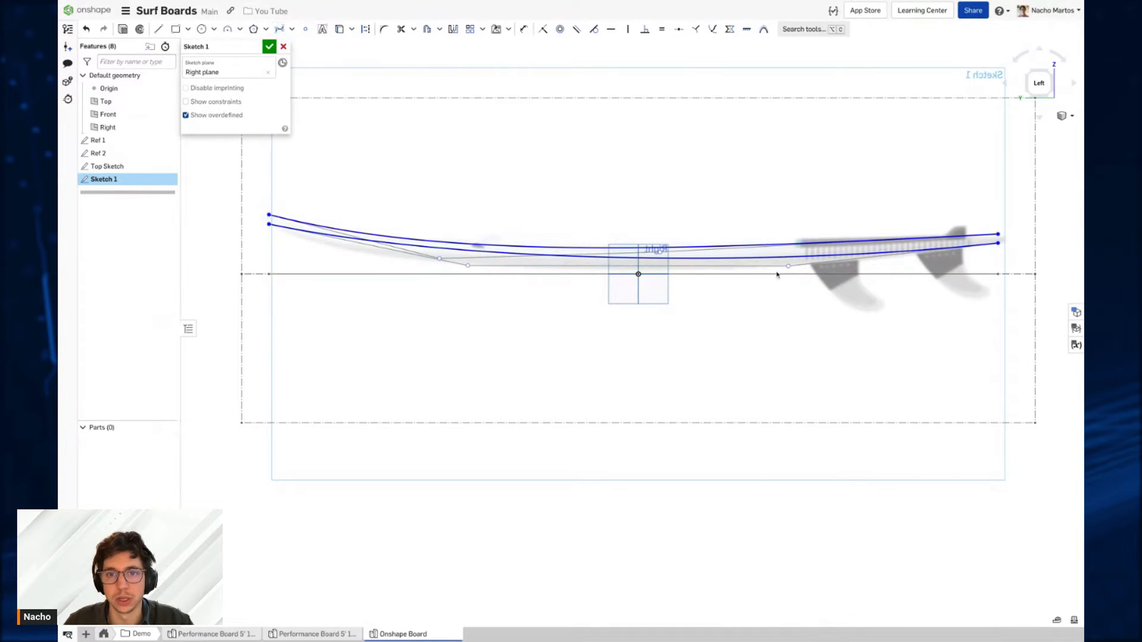
Step: Lower the bottom curve's two control points and shift both toward the nose to follow the board's underside
drag(754, 268, 757, 278)
drag(470, 274, 391, 281)
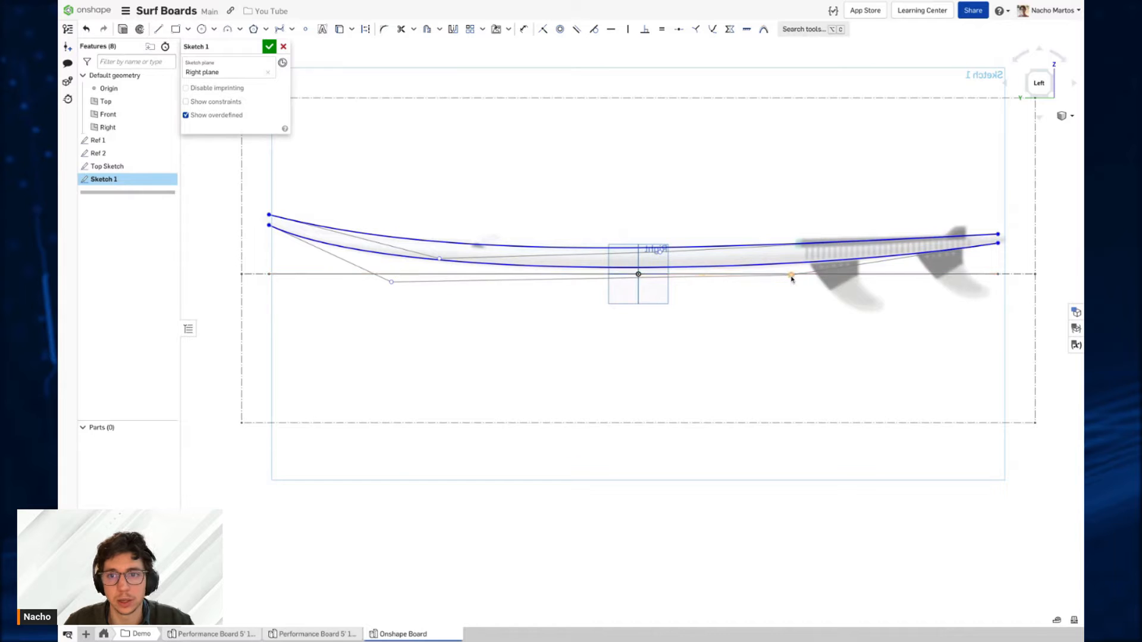
drag(791, 276, 741, 271)
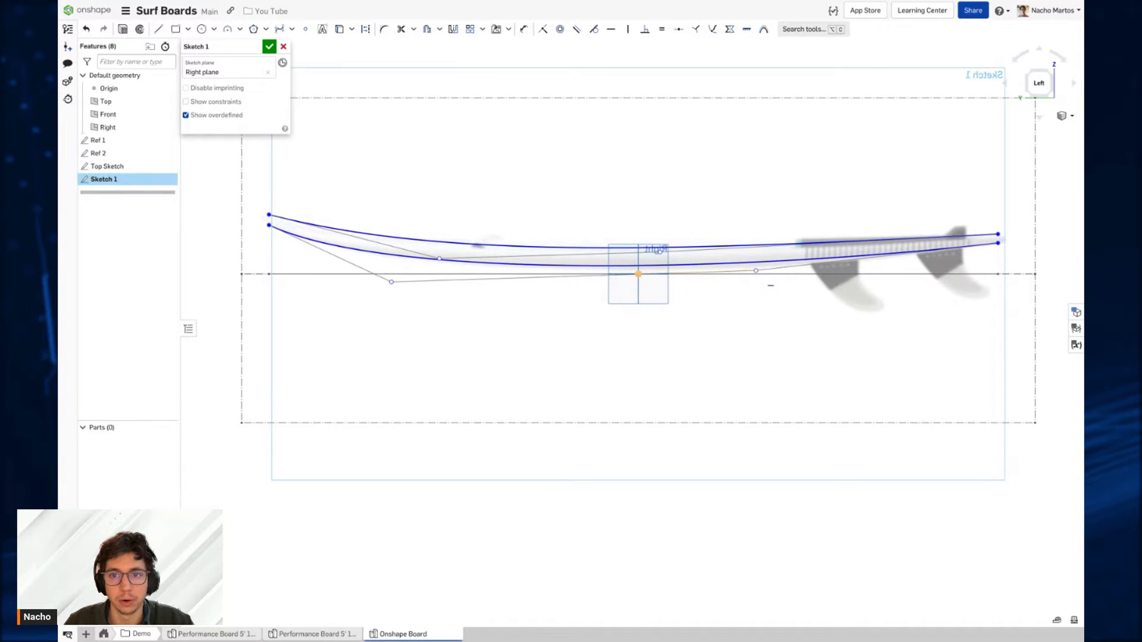
Step: Try moving the bottom curve's tail-side control point down and toward the tail, and undo the last move
scroll(760, 269, up, 5)
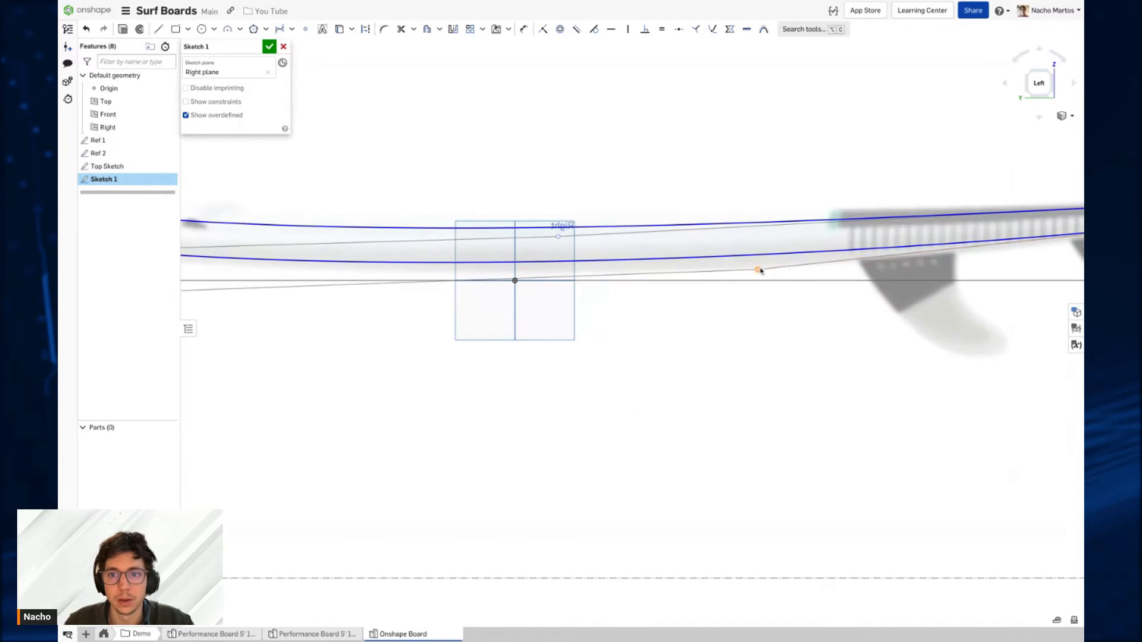
drag(759, 270, 791, 284)
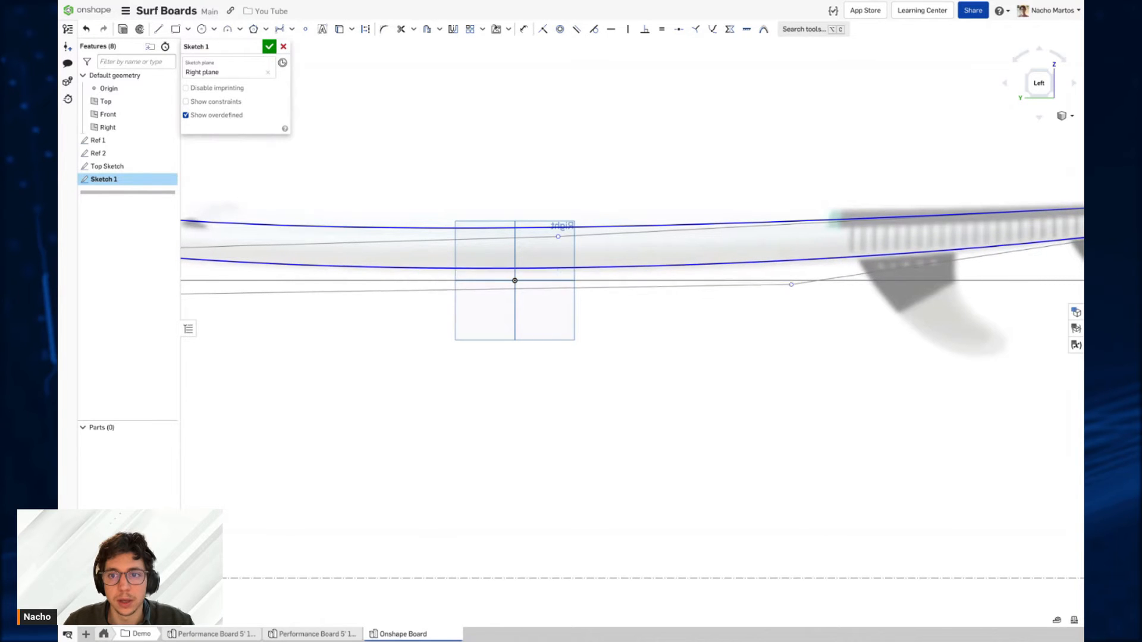
scroll(927, 240, down, 3)
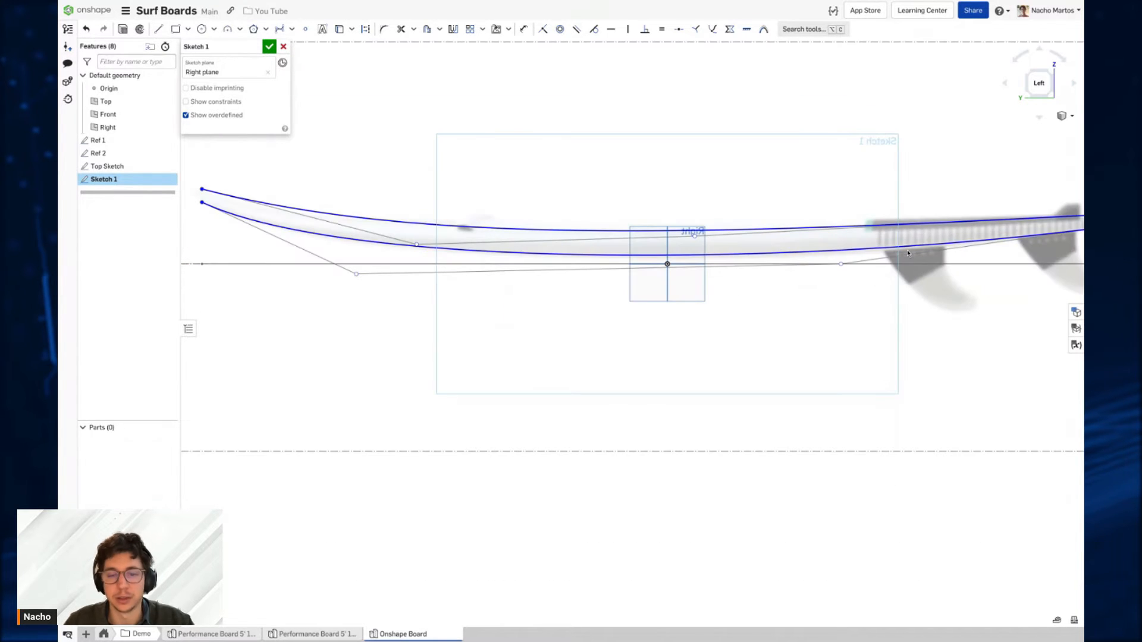
key(super+z)
Step: Reposition the bottom curve's tail-side control point toward the tail, close to the horizontal centreline, to match the board's underside
drag(821, 258, 841, 259)
scroll(845, 259, up, 5)
scroll(847, 261, up, 2)
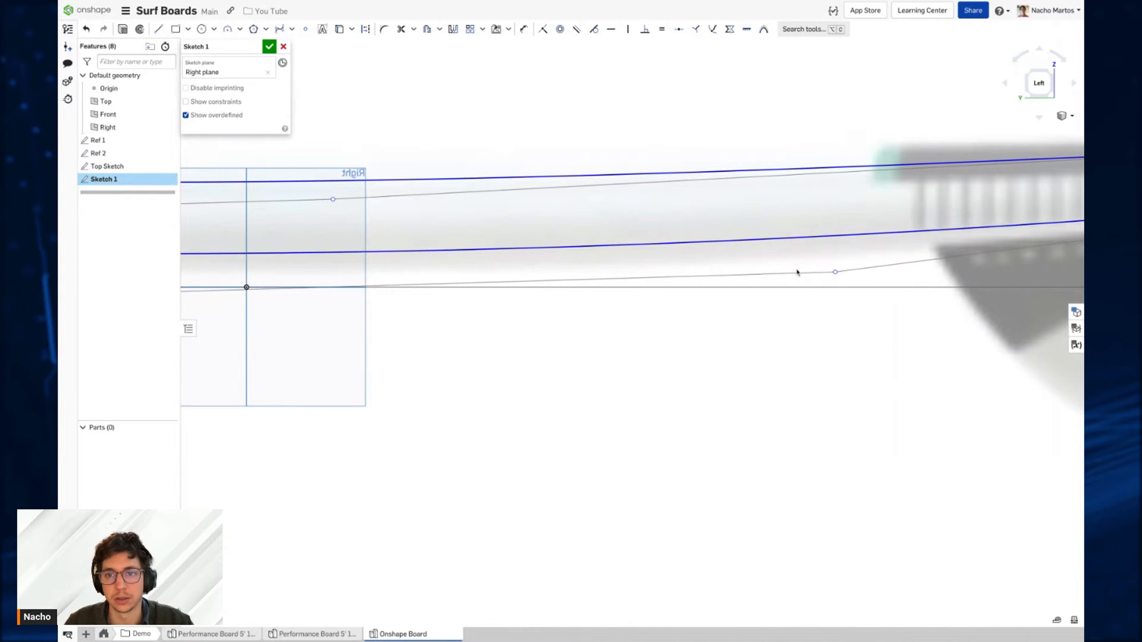
scroll(755, 253, down, 5)
scroll(695, 408, down, 5)
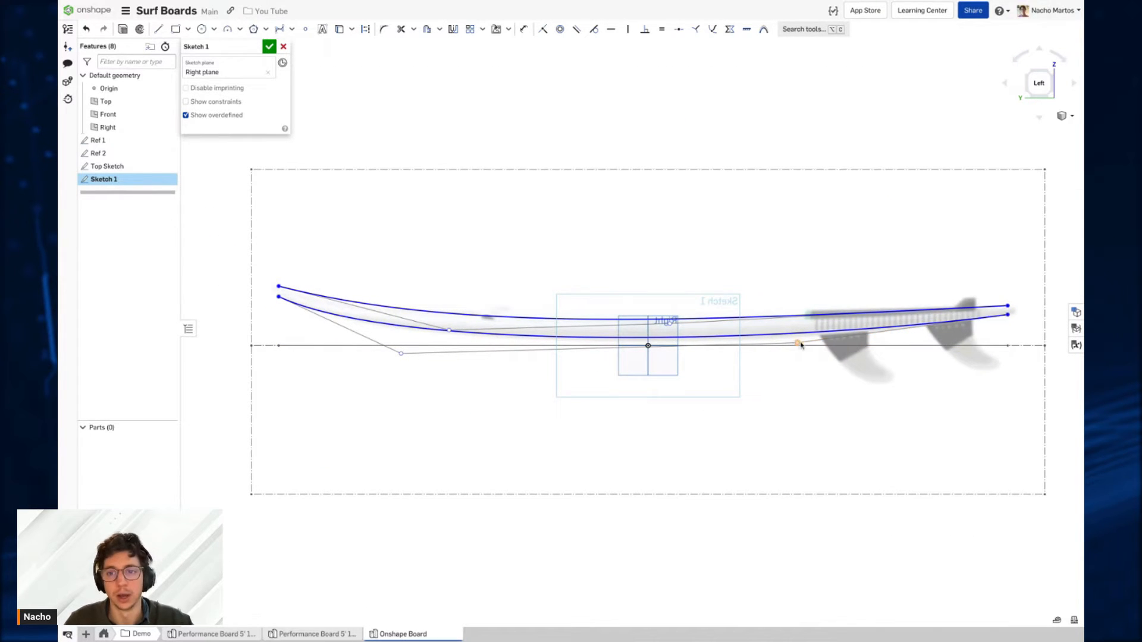
drag(799, 344, 797, 346)
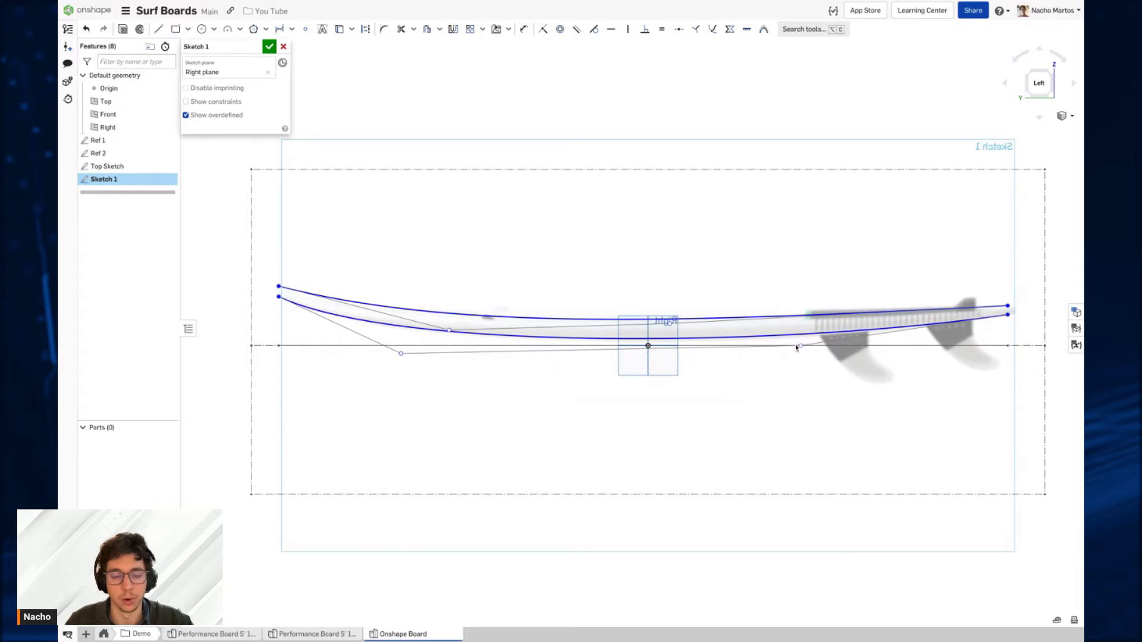
Step: Undo the last move of the bottom curve's control point and finish the side profile sketch
key(ctrl+z)
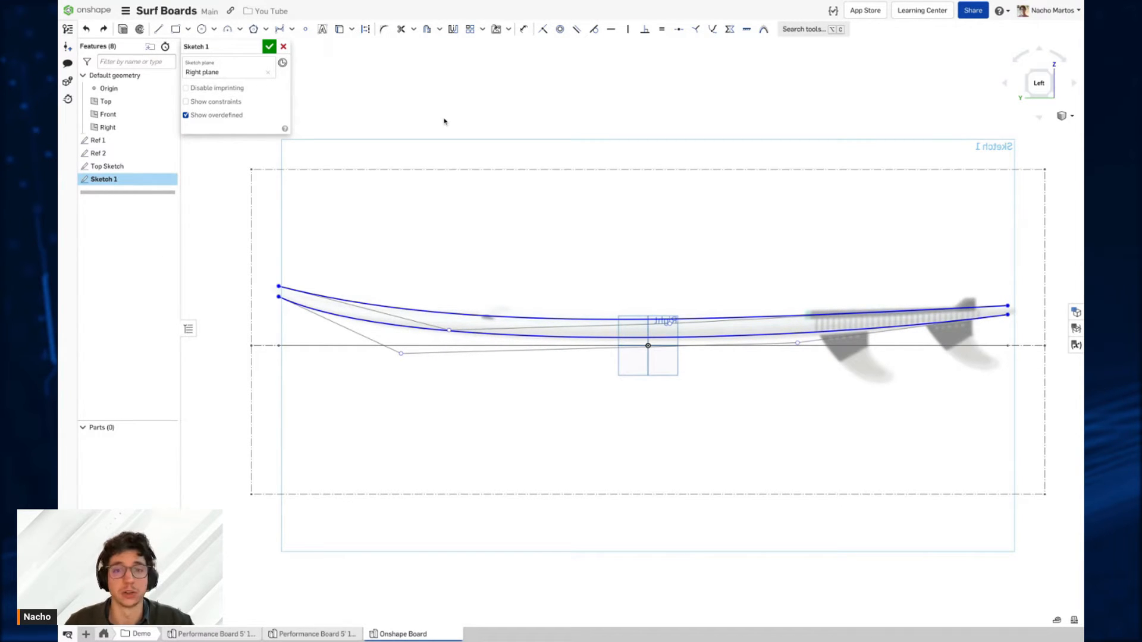
mouse_move(450, 125)
right_down()
mouse_move(523, 186)
mouse_move(508, 195)
right_up()
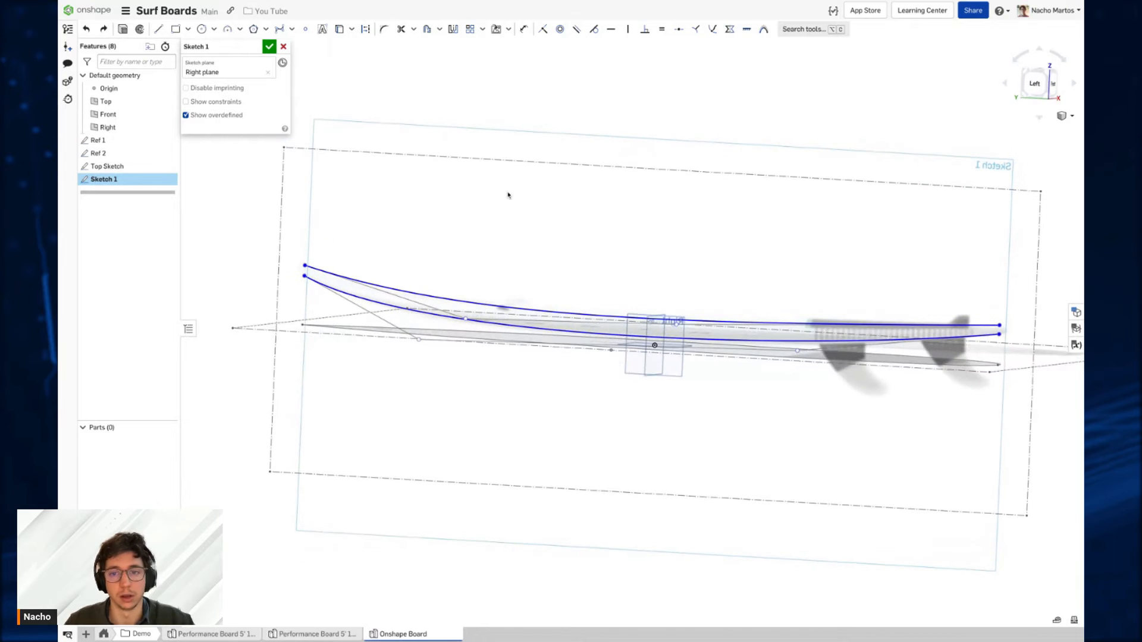
click(268, 52)
Step: Hide the default reference planes
right_drag(566, 148, 575, 179)
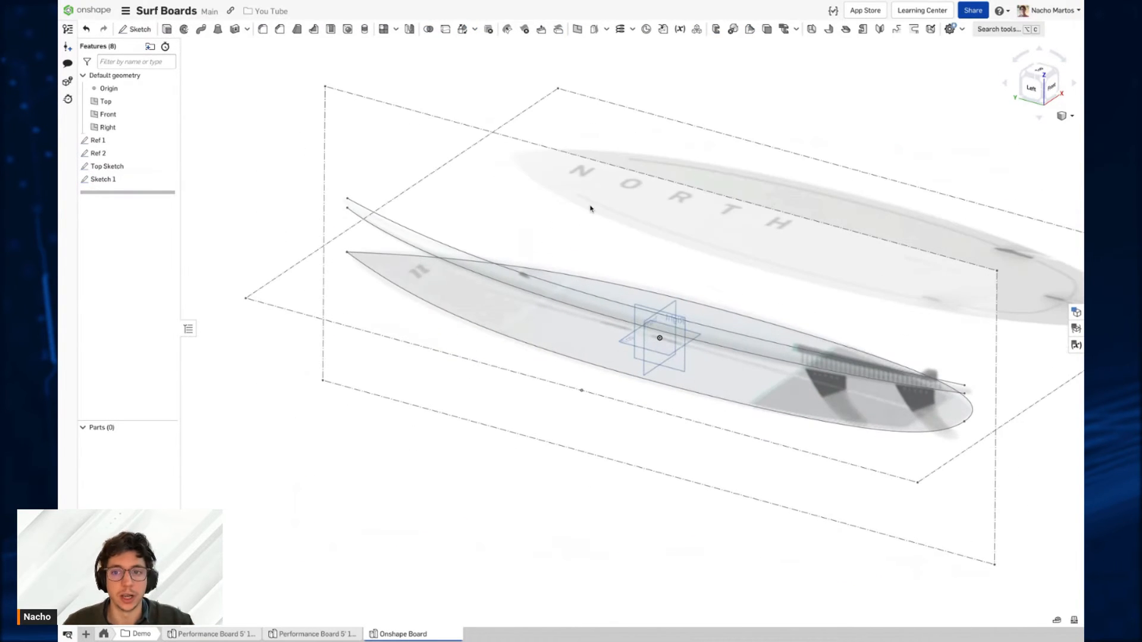
right_drag(544, 242, 641, 238)
middle_drag(641, 238, 637, 242)
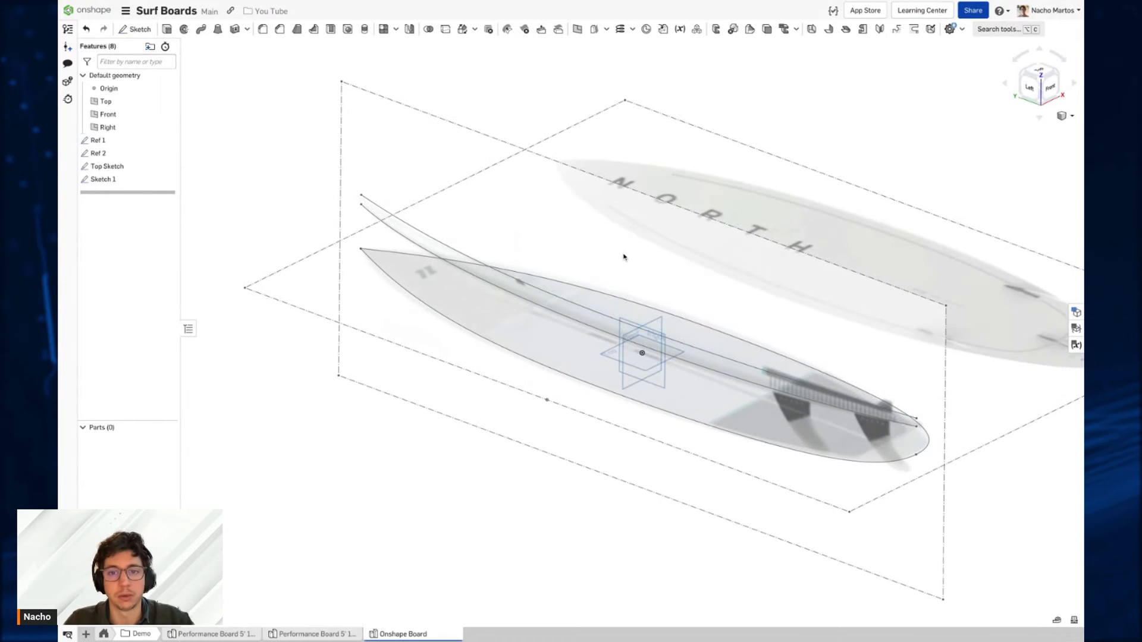
key(p)
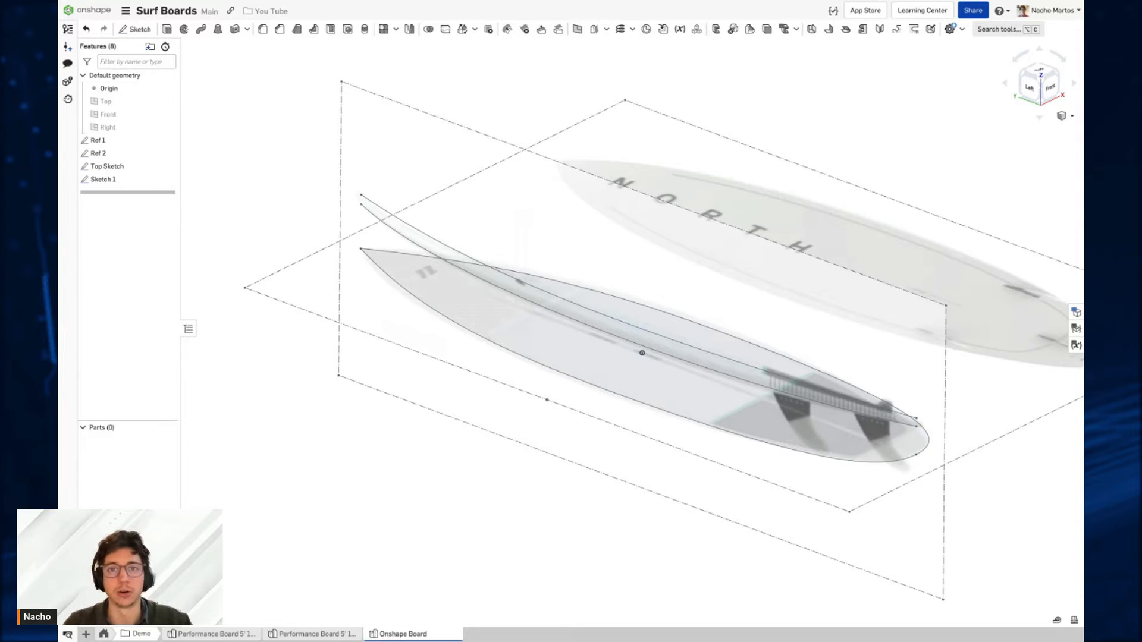
Step: Create a projected curve from one half of the Top Sketch outline and the upper side-profile curve of Sketch 1
click(633, 29)
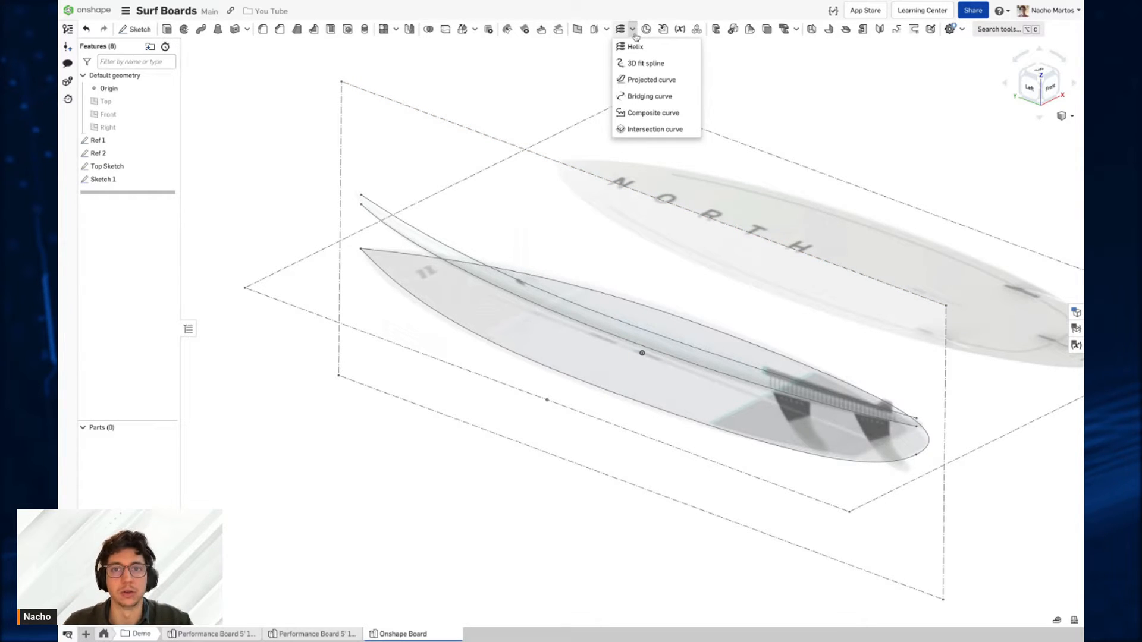
click(669, 81)
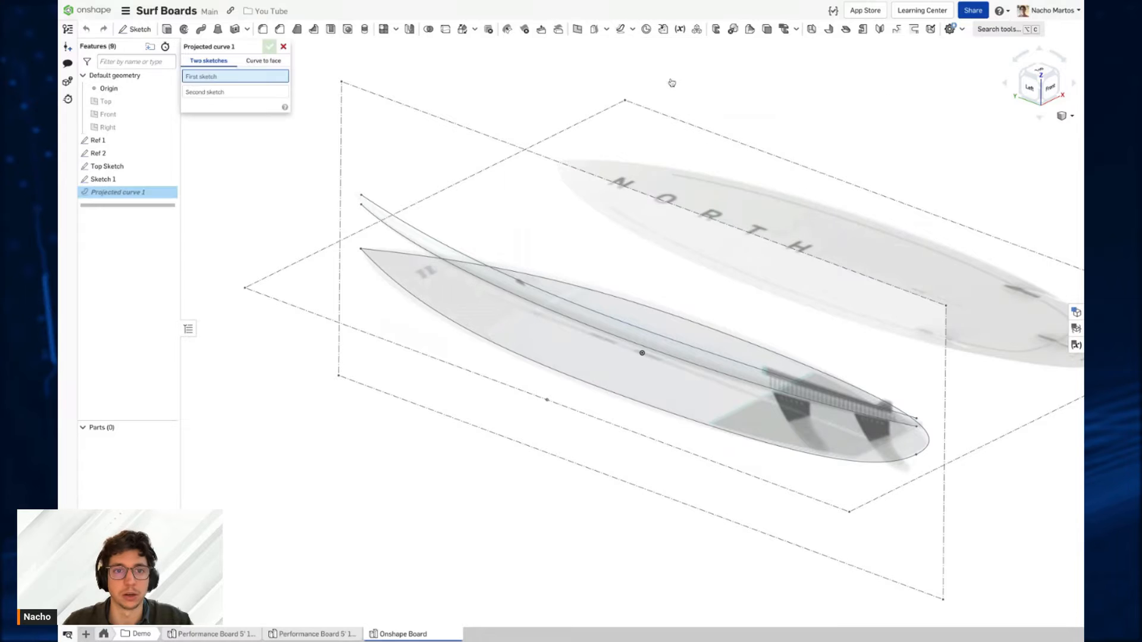
click(385, 278)
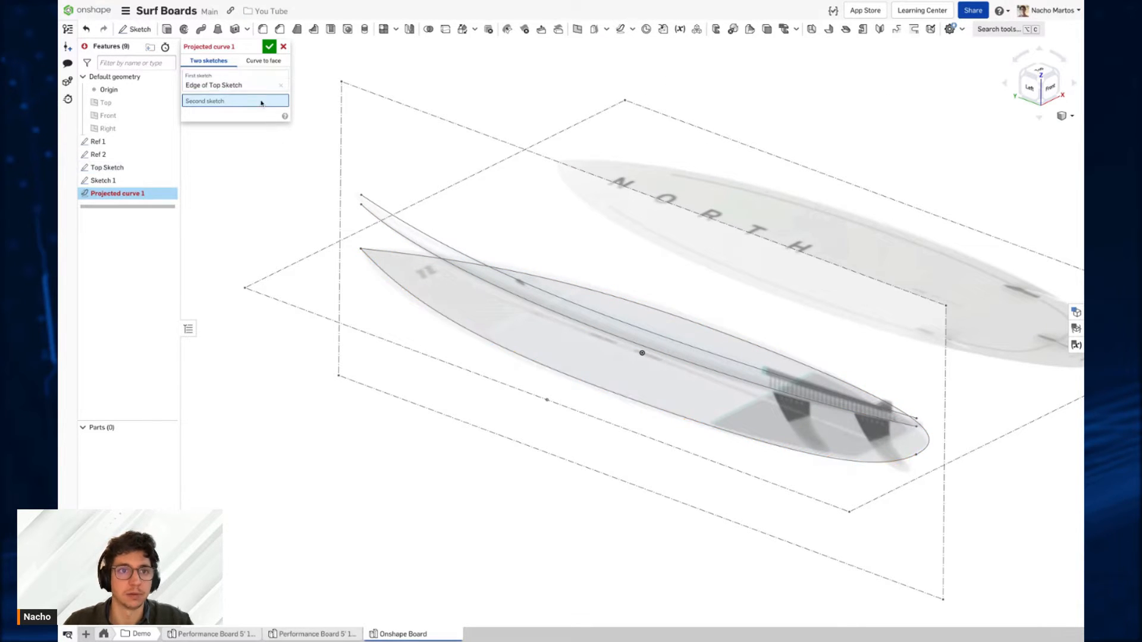
click(455, 235)
key(shift+1)
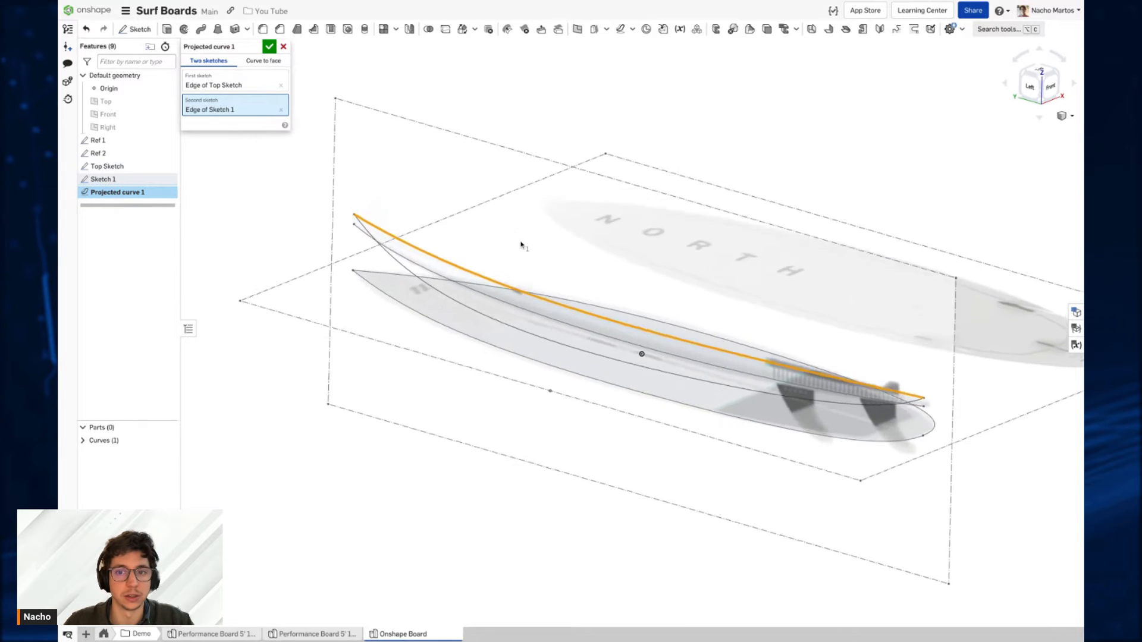
right_drag(520, 244, 418, 230)
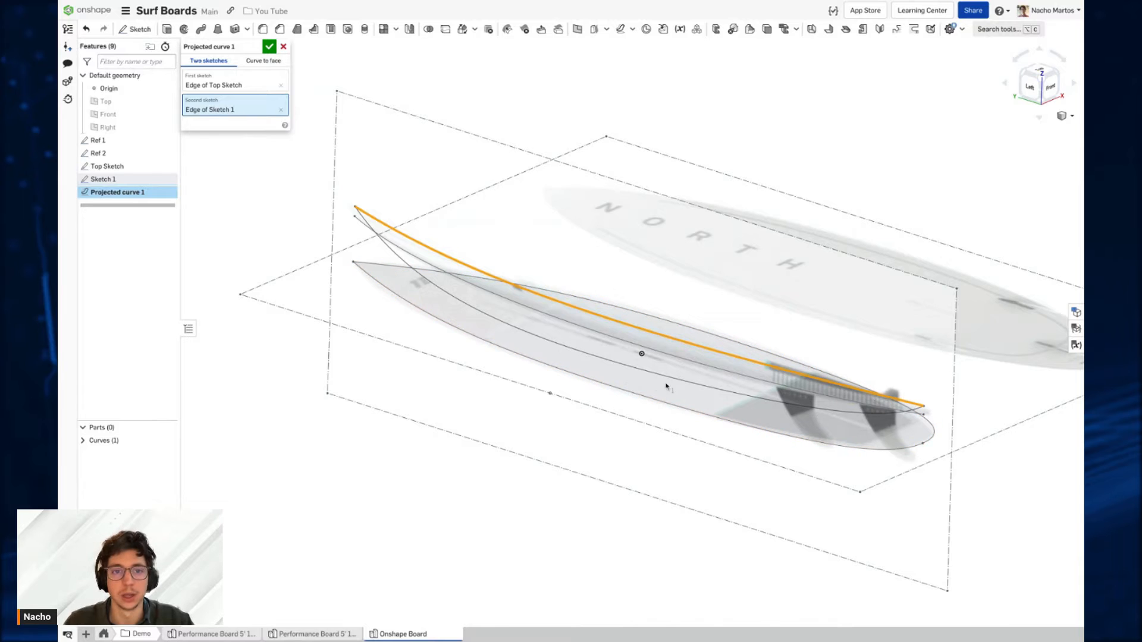
key(shift+1)
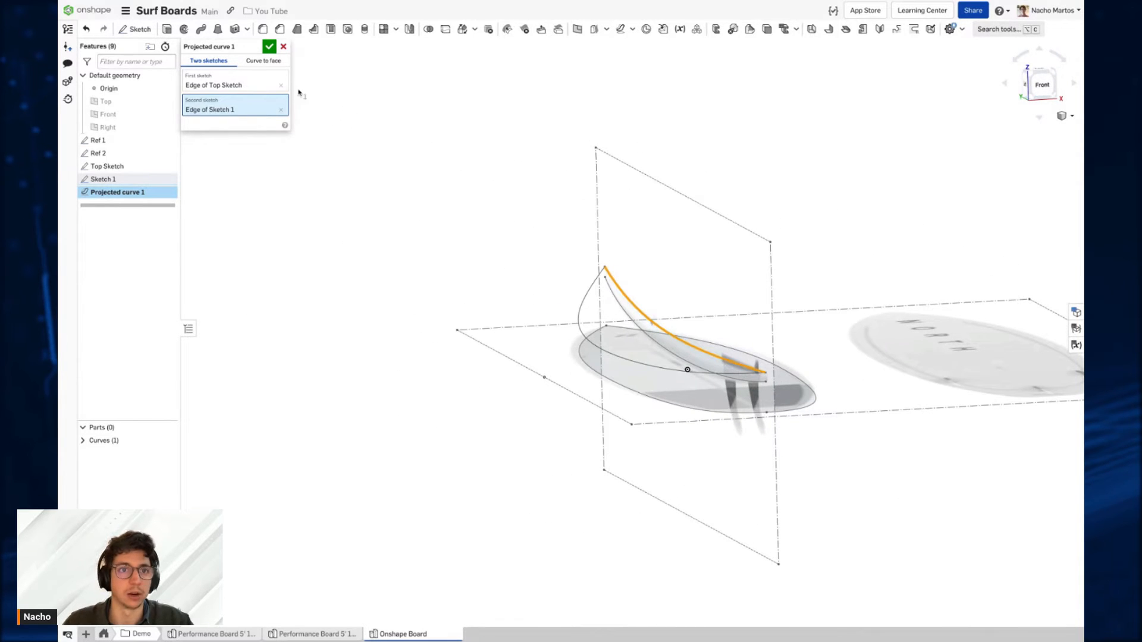
key(Return)
Step: Start a second projected curve, show the Top Sketch again, and use the same outline half as its first sketch
click(620, 28)
mouse_move(648, 357)
right_down()
mouse_move(665, 372)
mouse_move(637, 371)
right_up()
click(168, 181)
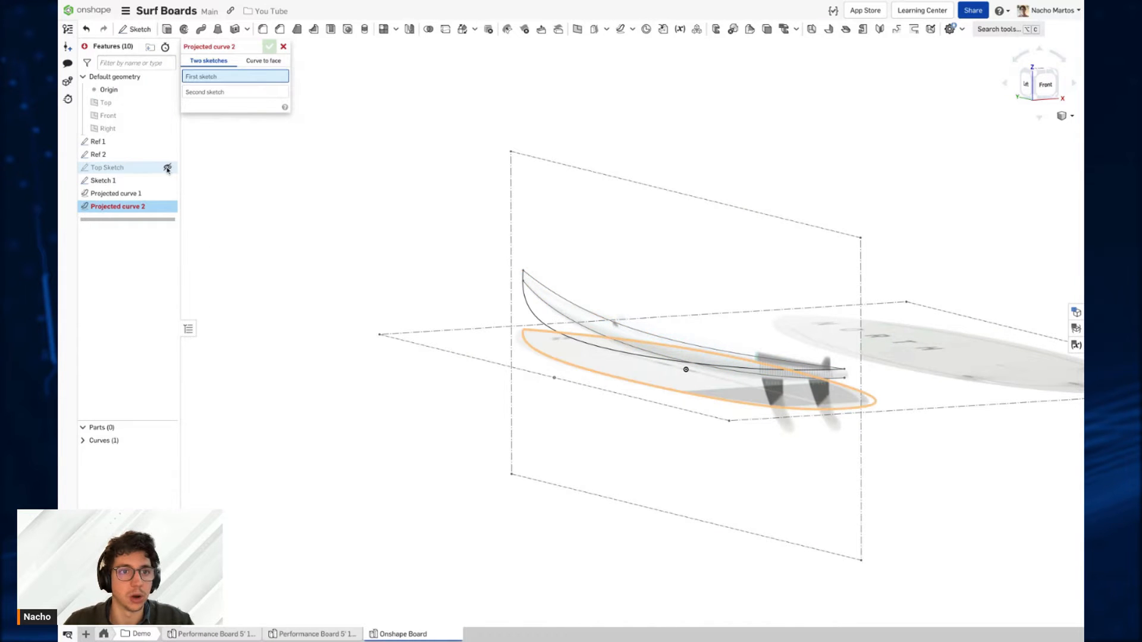
click(168, 169)
click(602, 375)
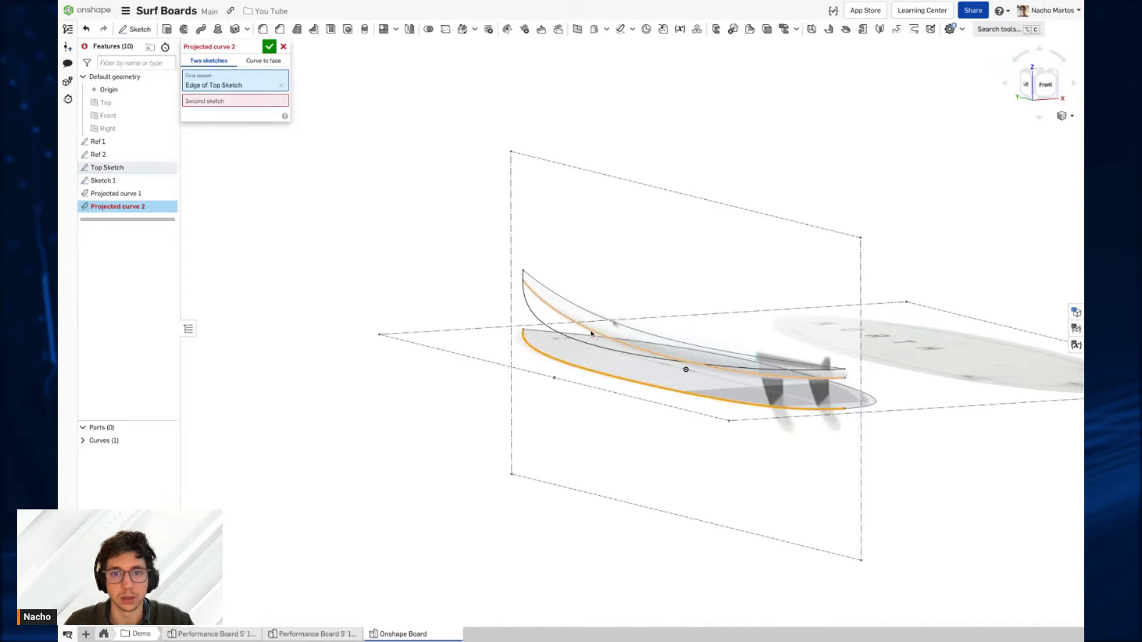
Step: Use the bottom side-profile curve of Sketch 1 as the second sketch and complete the second projected curve
click(592, 333)
right_drag(604, 326, 658, 307)
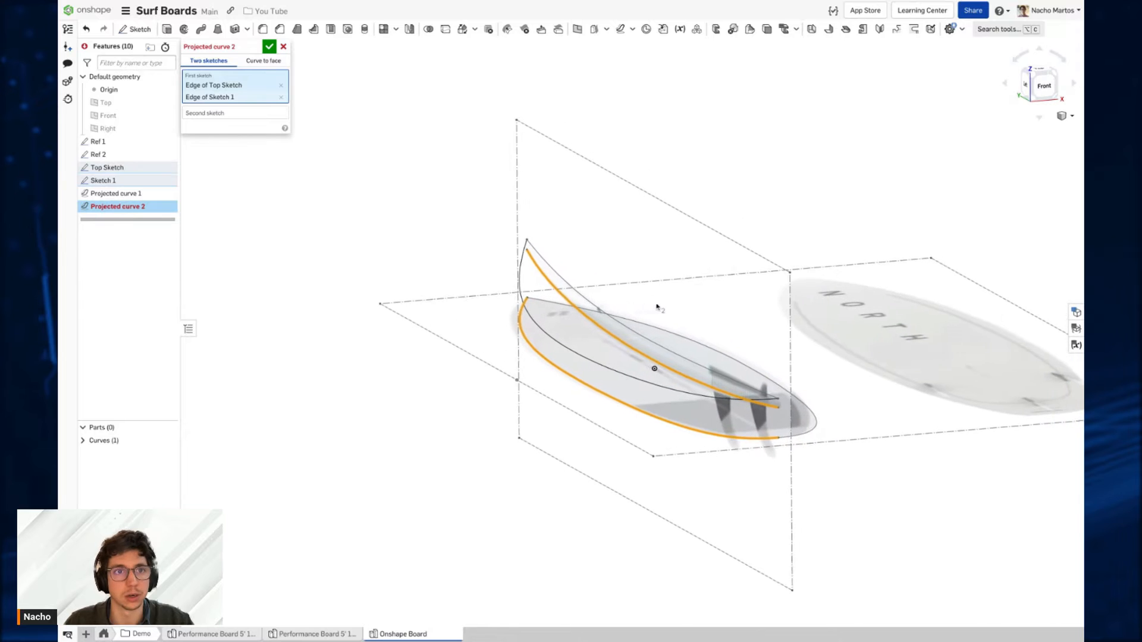
middle_drag(657, 307, 617, 308)
click(281, 97)
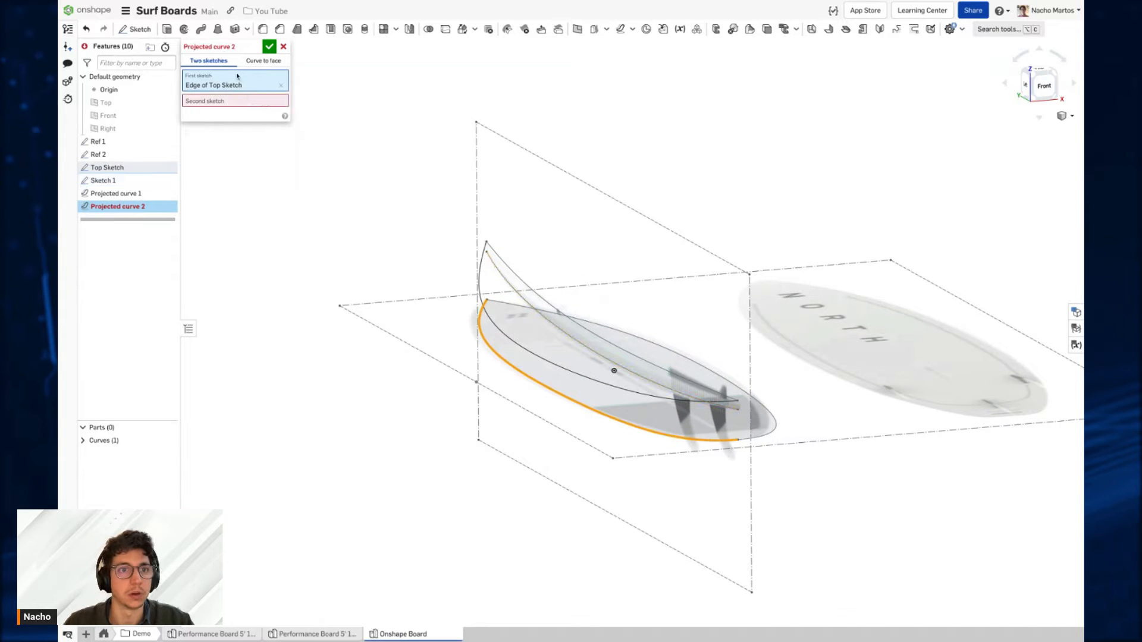
click(230, 102)
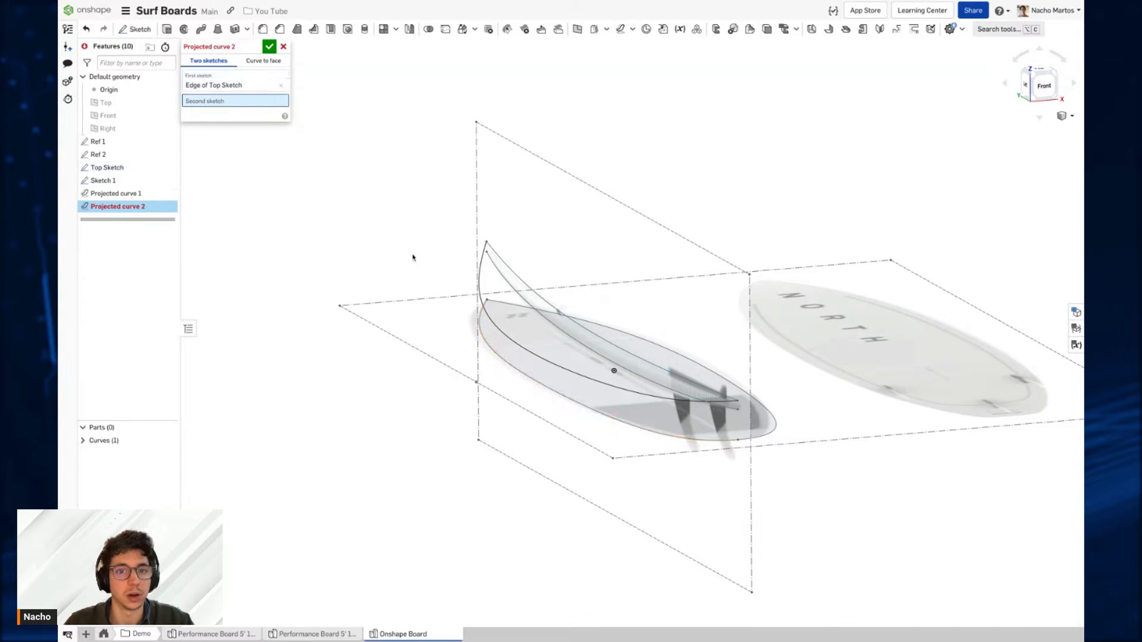
click(582, 349)
right_drag(570, 365, 543, 300)
click(268, 47)
Step: Hide the Ref 1 and Ref 2 reference image sketches
mouse_move(655, 273)
right_down()
mouse_move(742, 301)
mouse_move(704, 311)
mouse_move(785, 283)
mouse_move(717, 276)
mouse_move(707, 290)
right_up()
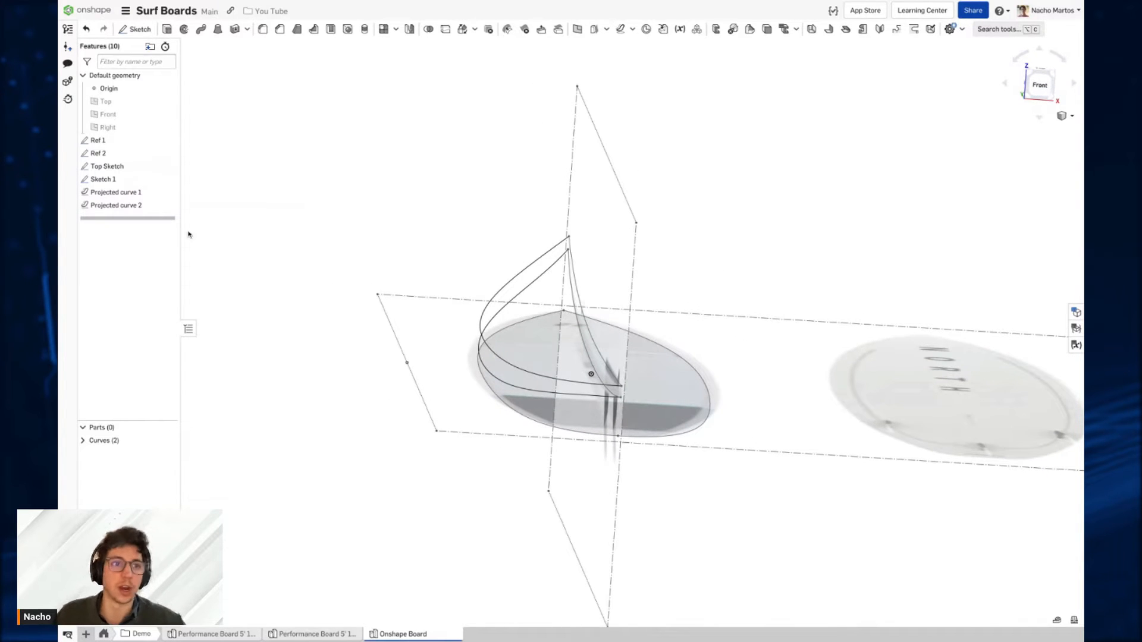
click(168, 141)
click(168, 154)
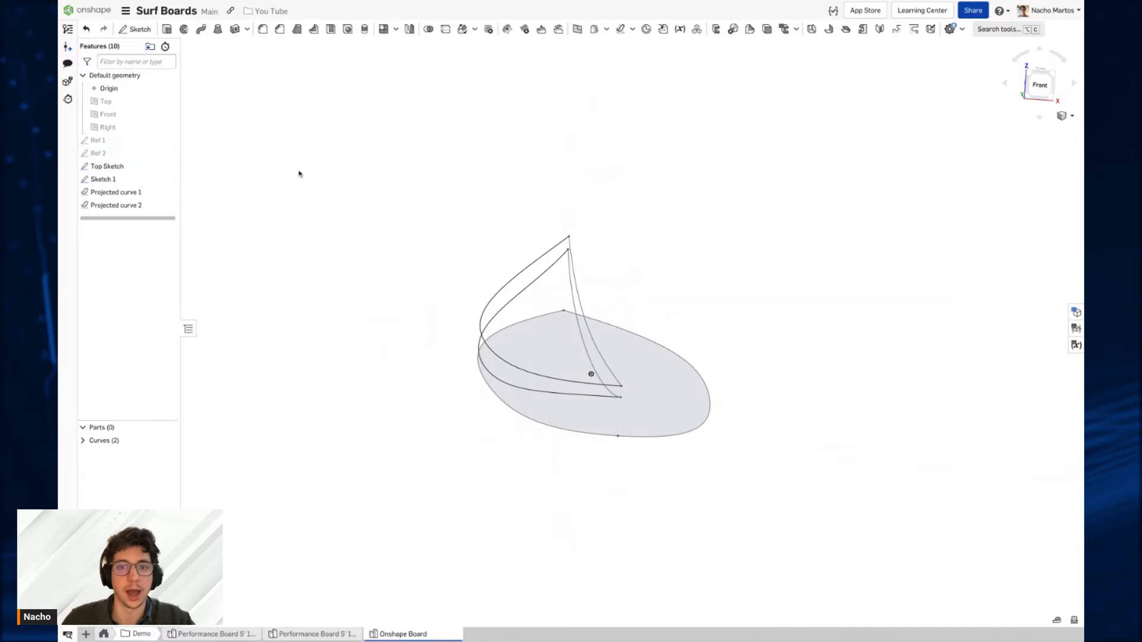
key(shift+3)
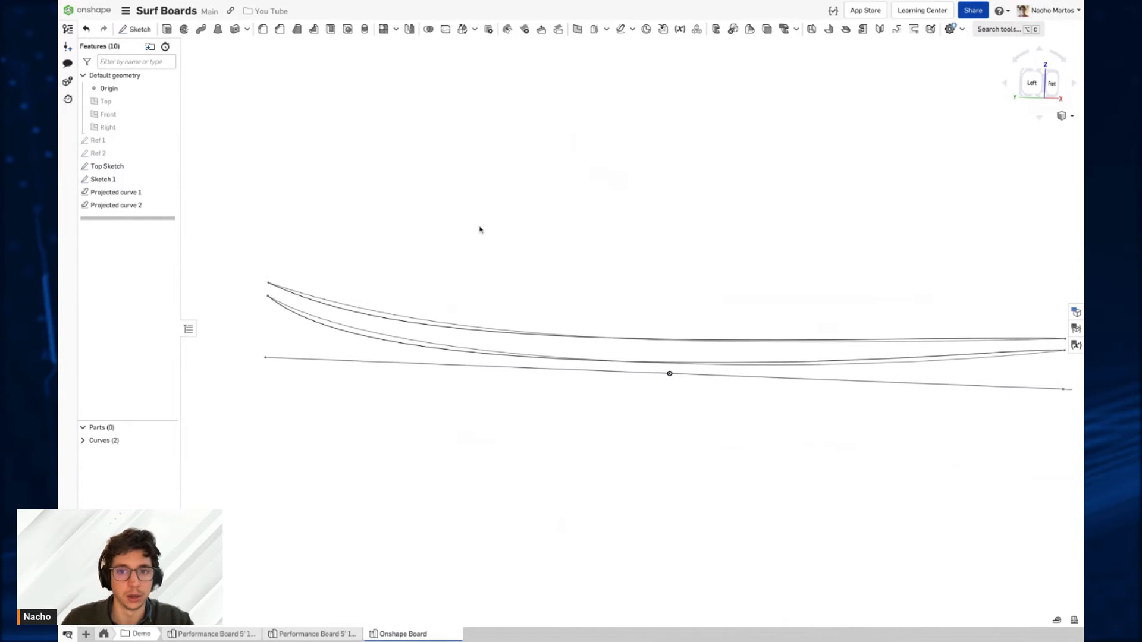
key(shift+7)
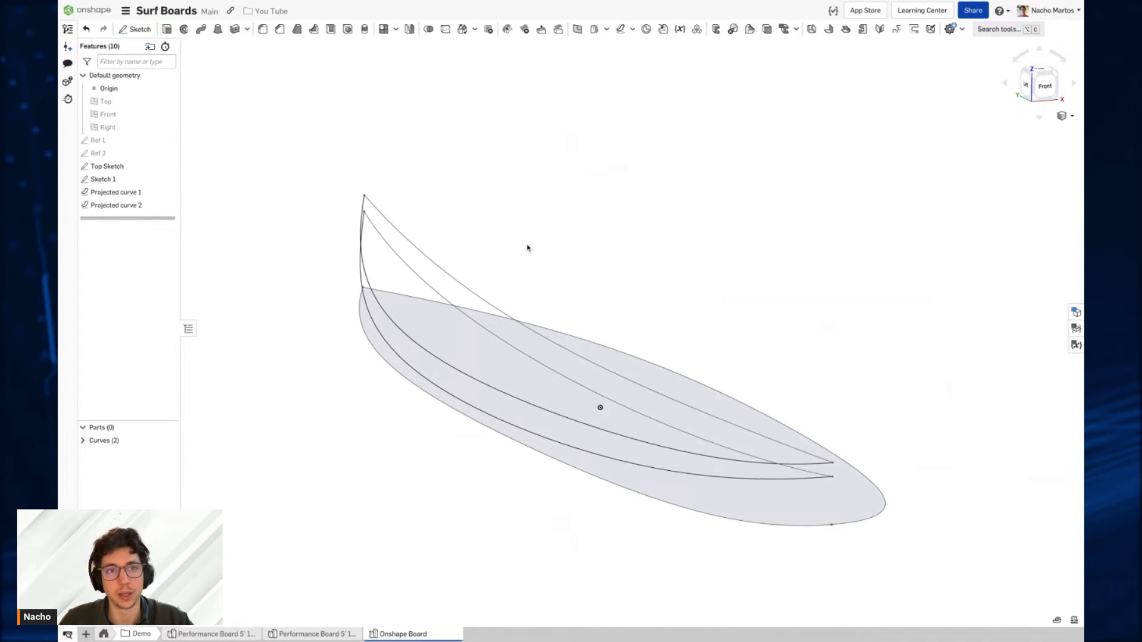
Step: Set up a feature mirror of Projected curve 1 and Projected curve 2 about the Right plane
click(409, 28)
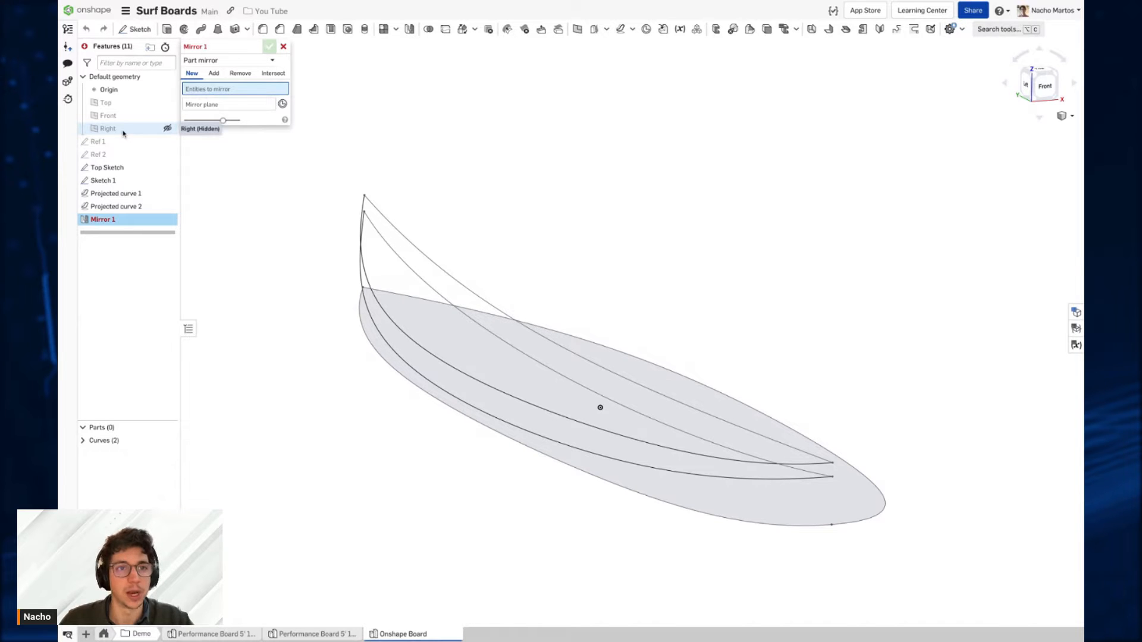
click(232, 60)
click(238, 89)
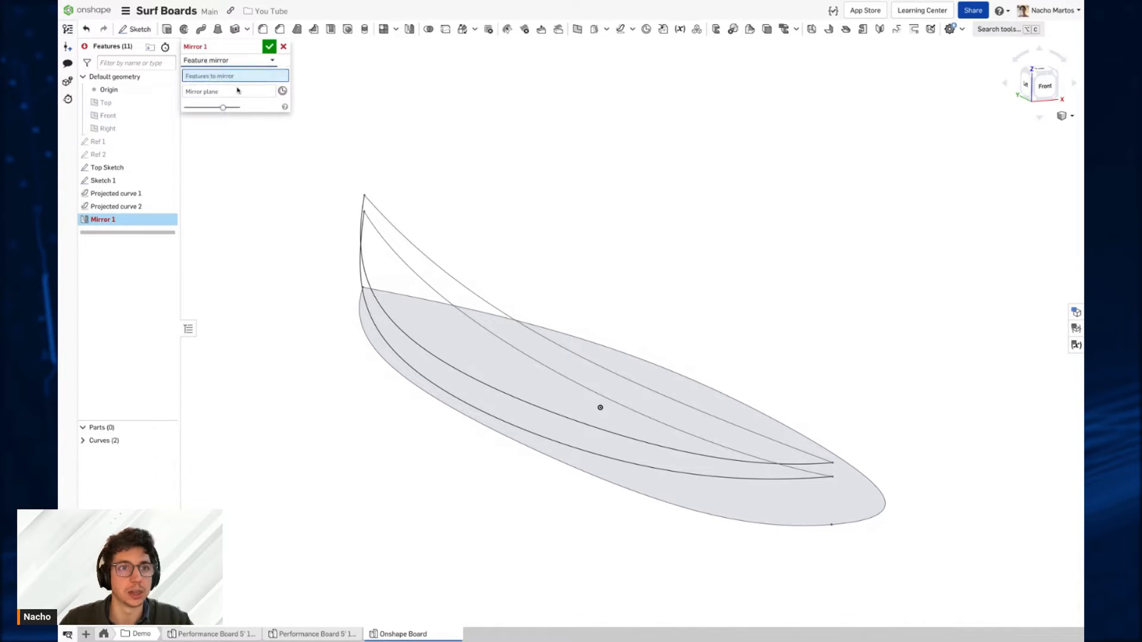
click(113, 129)
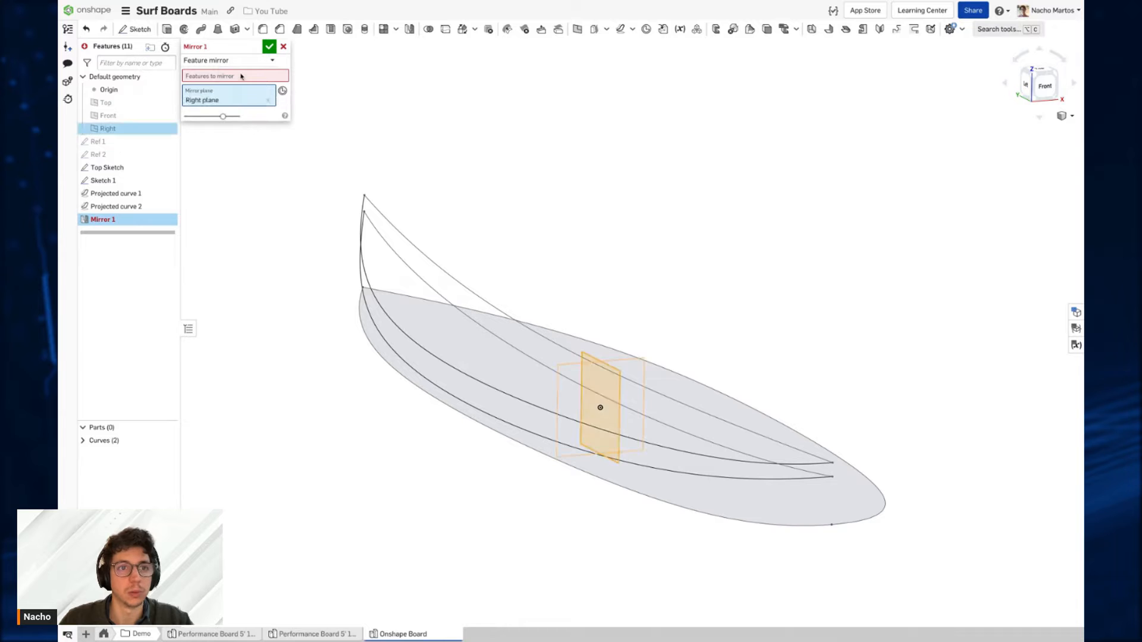
click(127, 194)
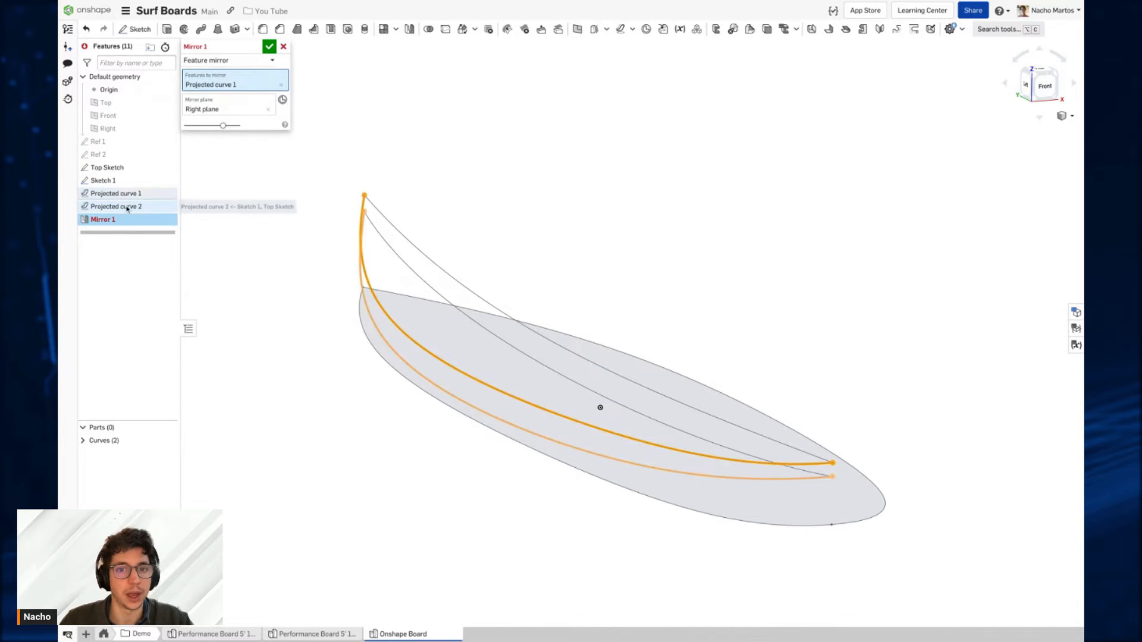
click(127, 206)
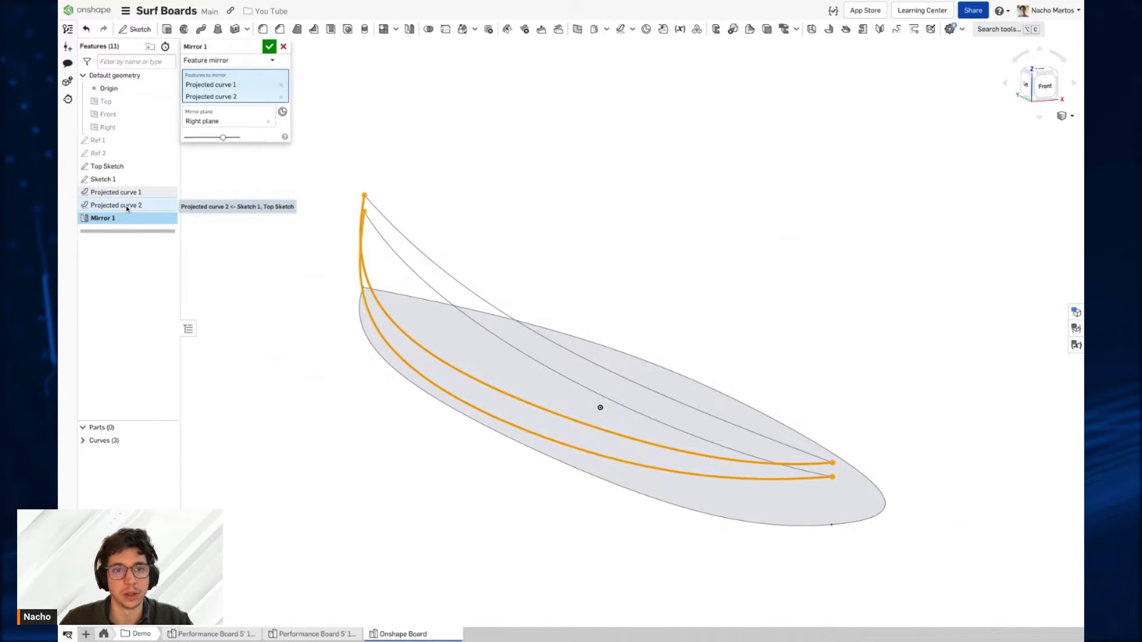
click(229, 121)
right_drag(421, 147, 421, 148)
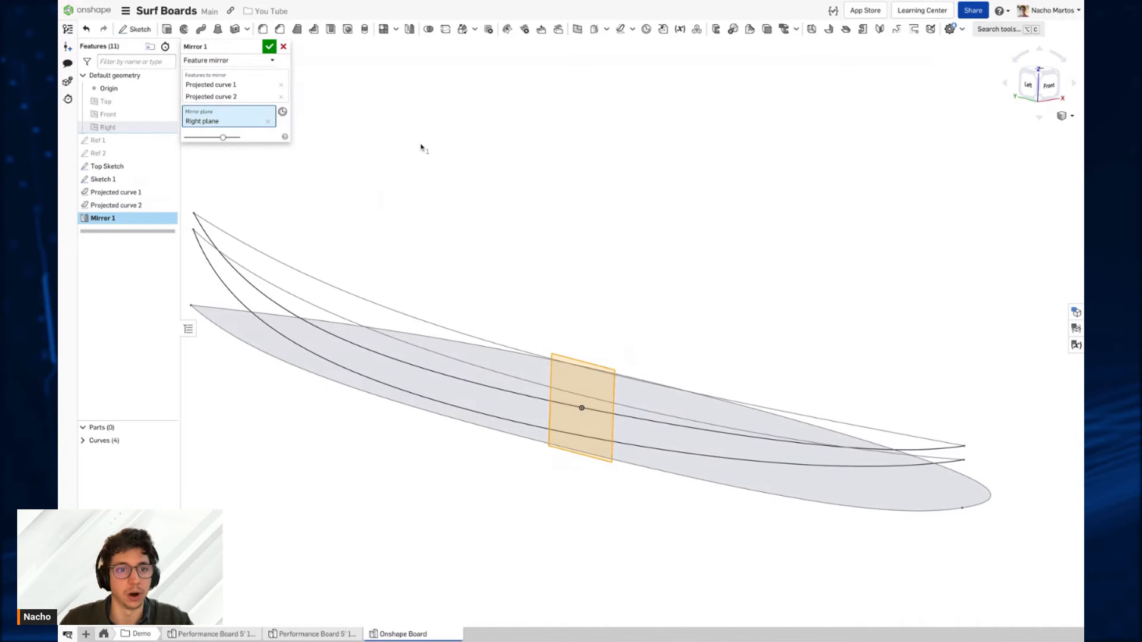
Step: Add Sketch 1 and Top Sketch to the features to mirror and complete the mirror
click(228, 60)
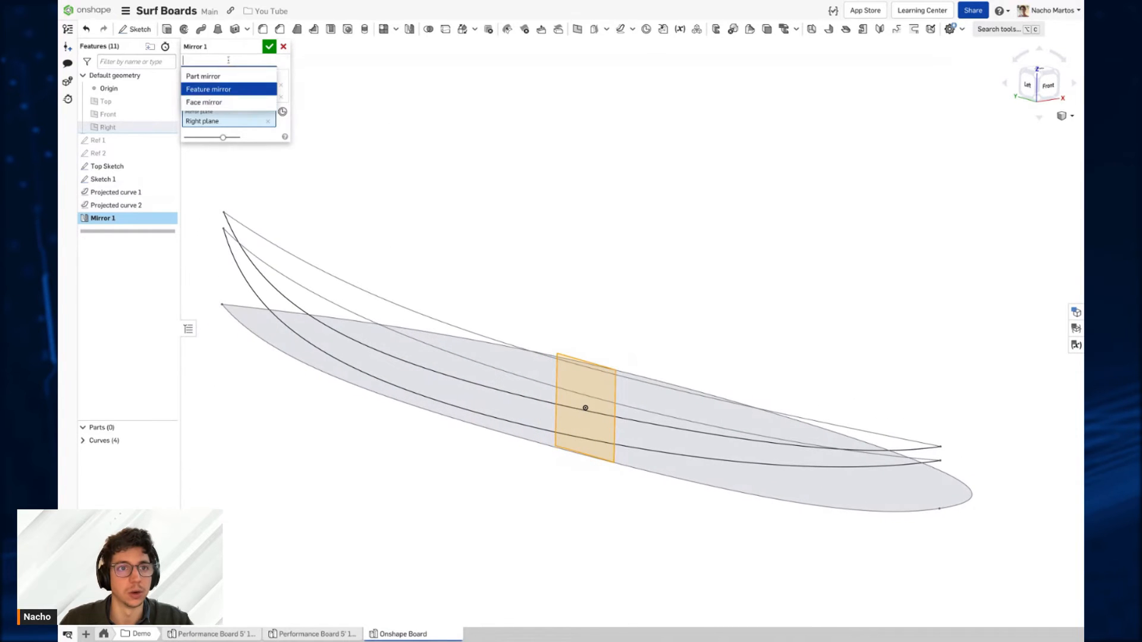
click(236, 90)
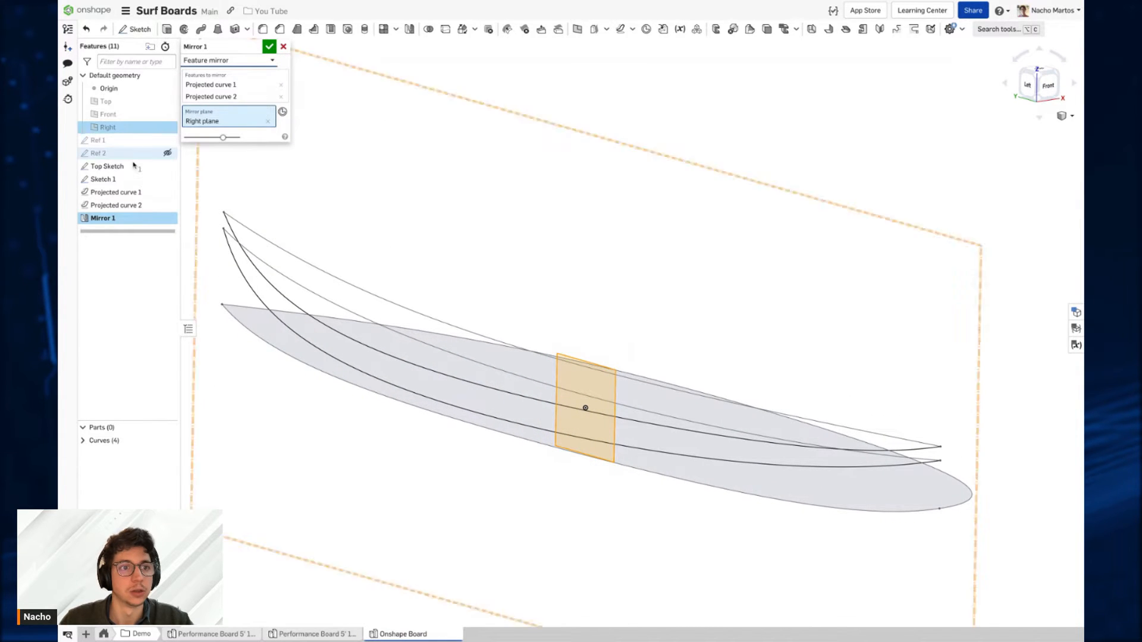
click(232, 85)
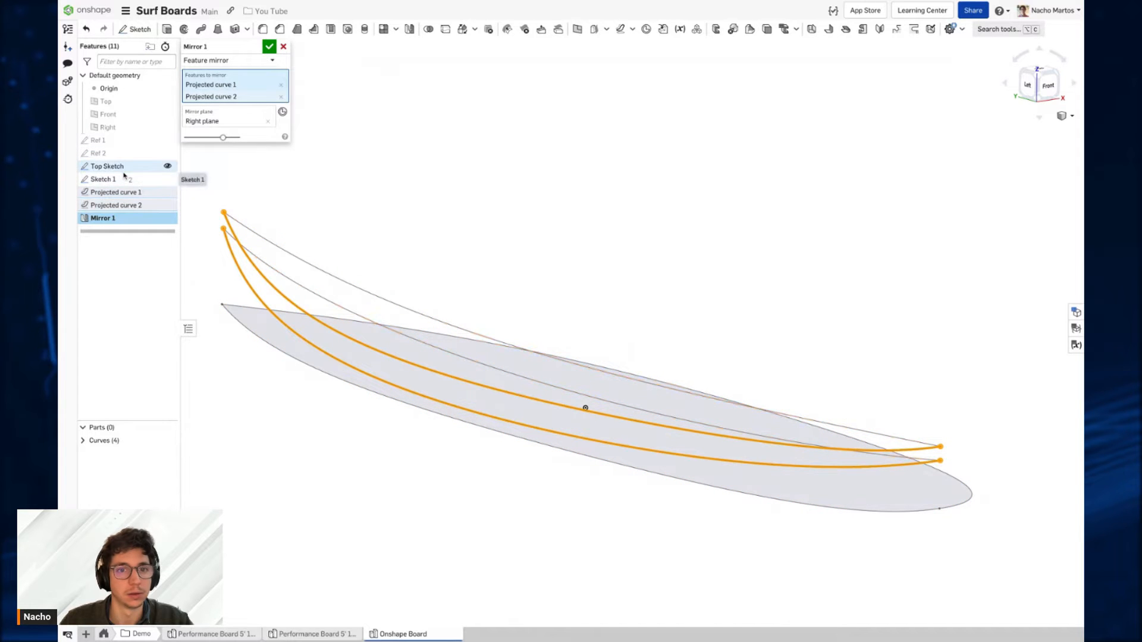
click(123, 177)
click(122, 167)
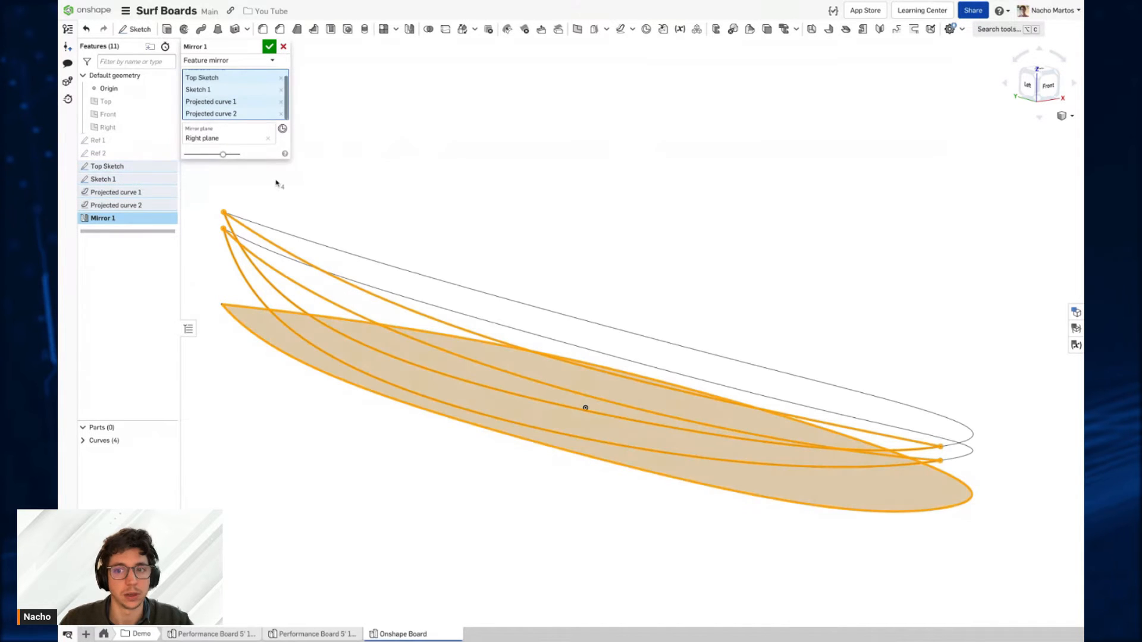
key(shift+1)
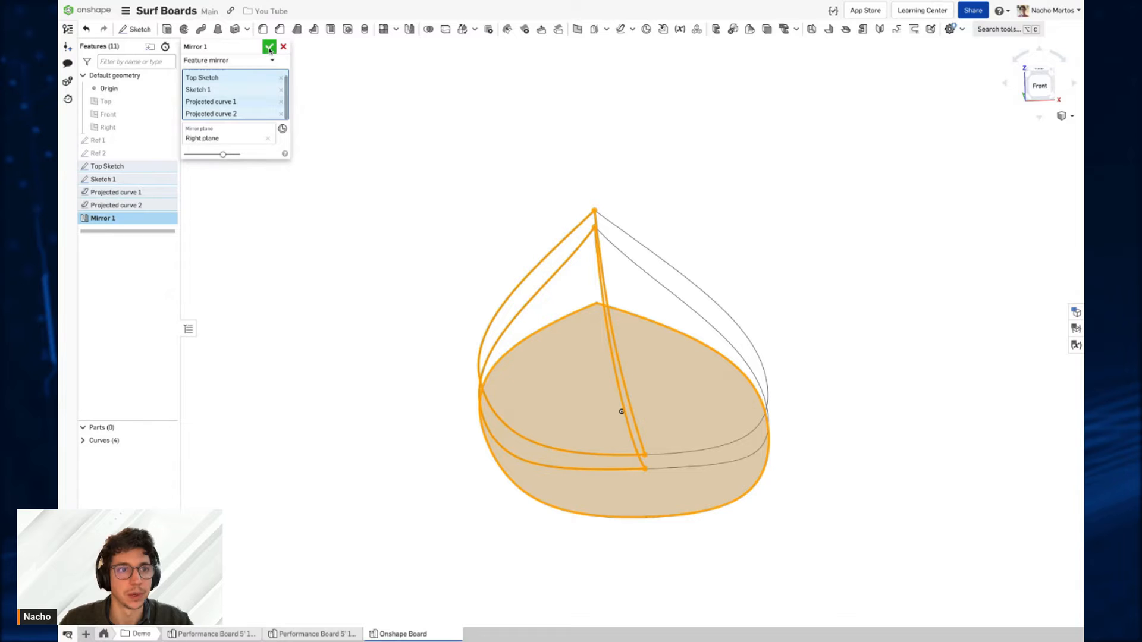
click(269, 47)
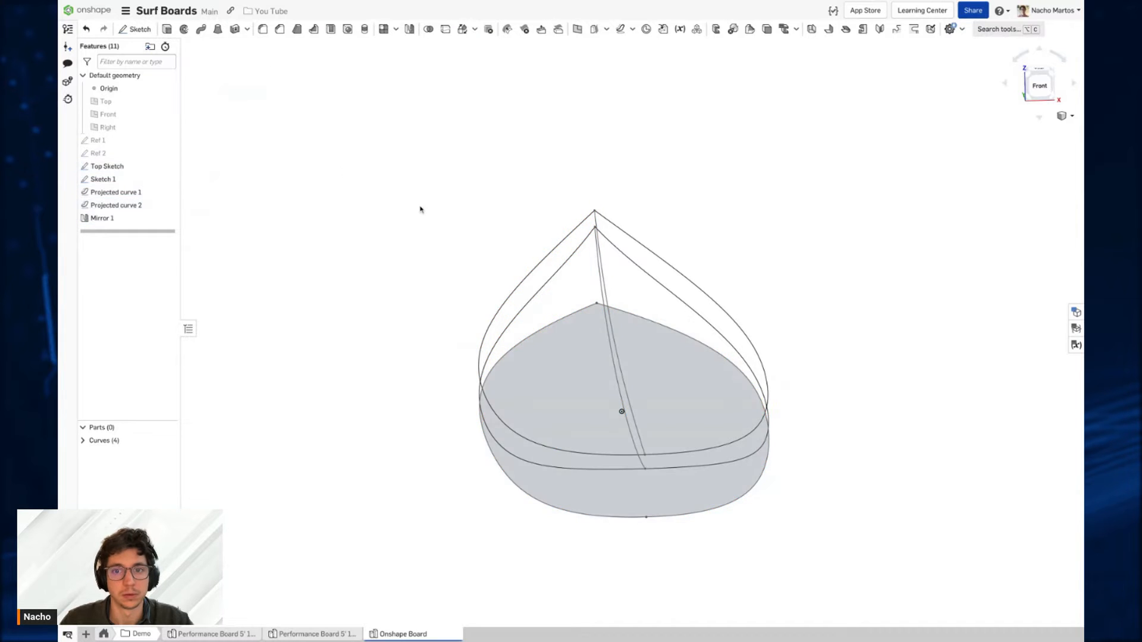
Step: List the model's curves and highlight Curve 1 to Curve 4 to examine the resulting board outline
right_drag(421, 209, 455, 221)
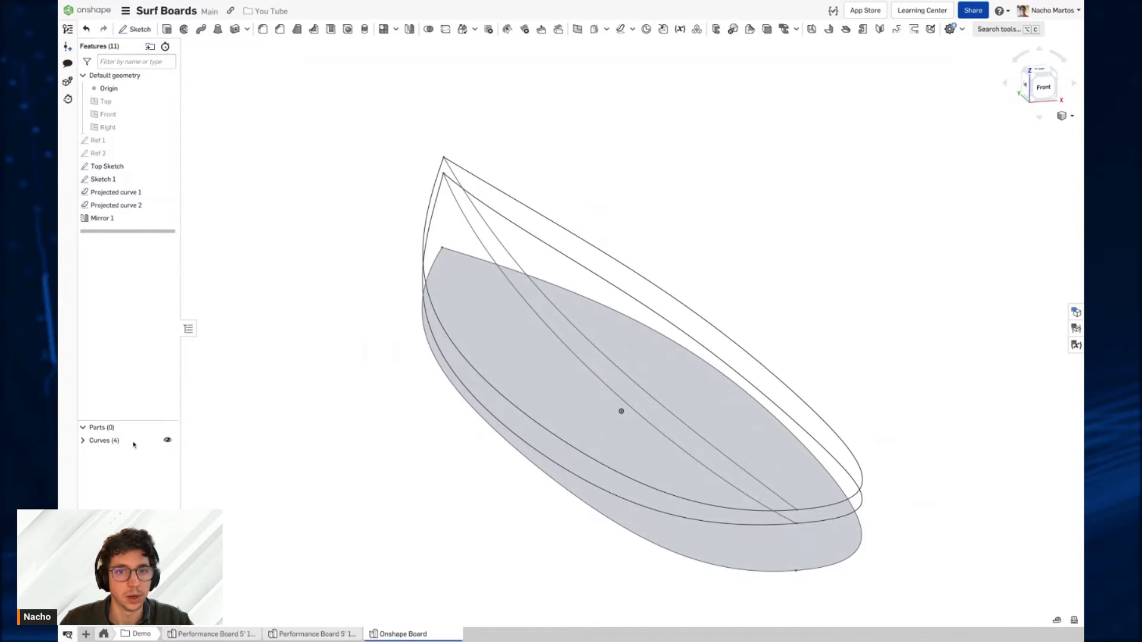
click(82, 440)
drag(110, 453, 132, 495)
right_drag(303, 354, 319, 332)
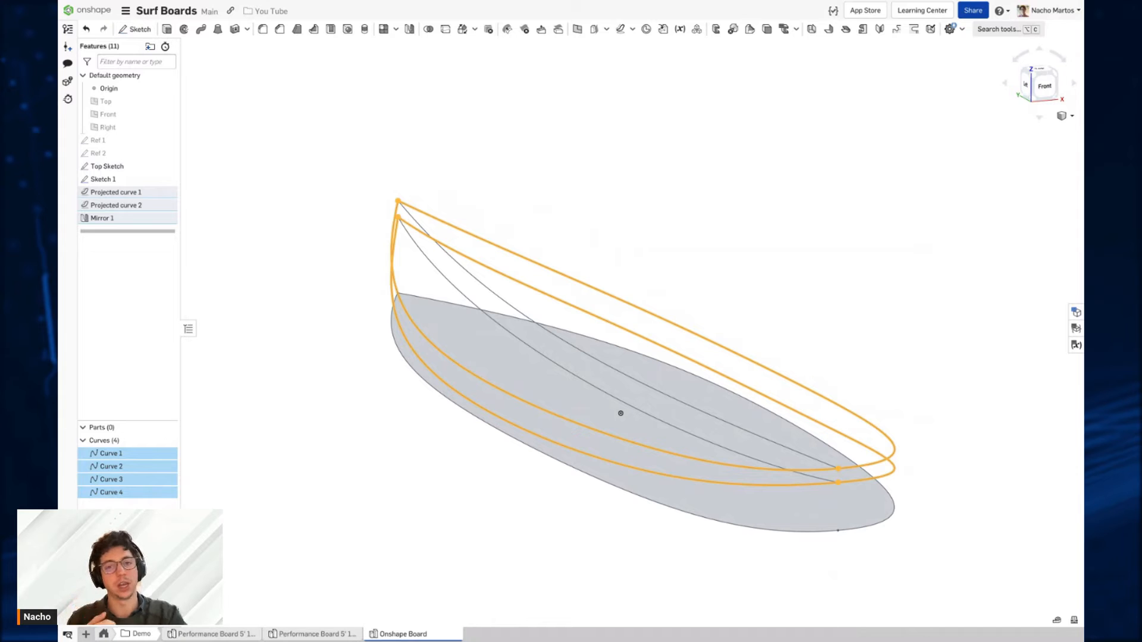
click(306, 283)
right_drag(305, 283, 469, 284)
middle_drag(488, 267, 495, 290)
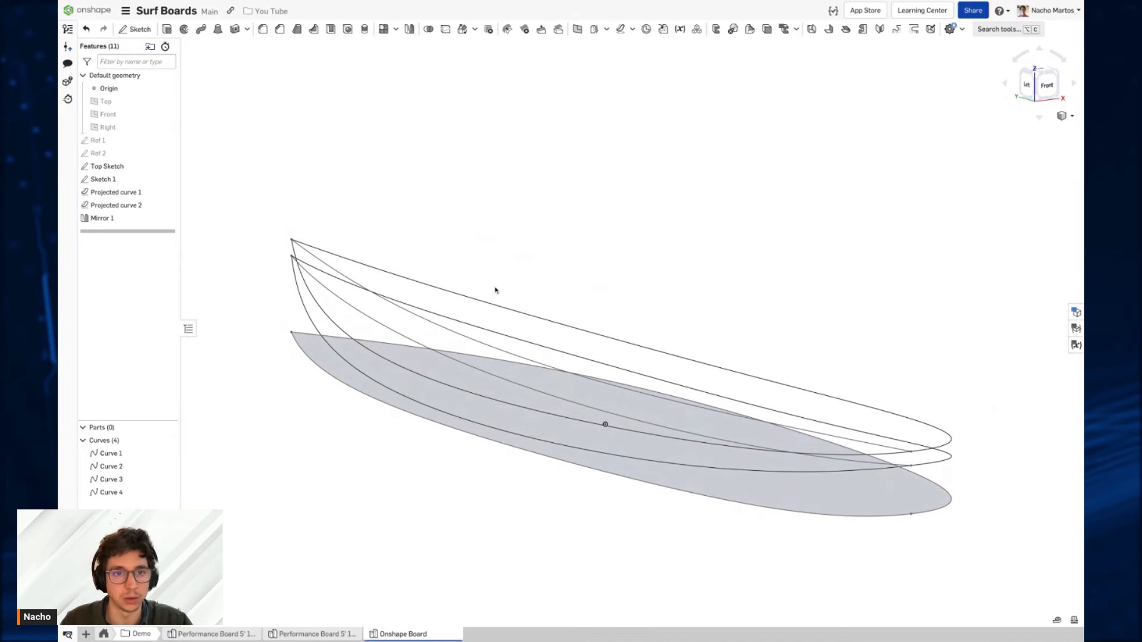
Step: Create a plane offset 45 cm from the Front plane toward the board's nose
right_drag(495, 291, 501, 277)
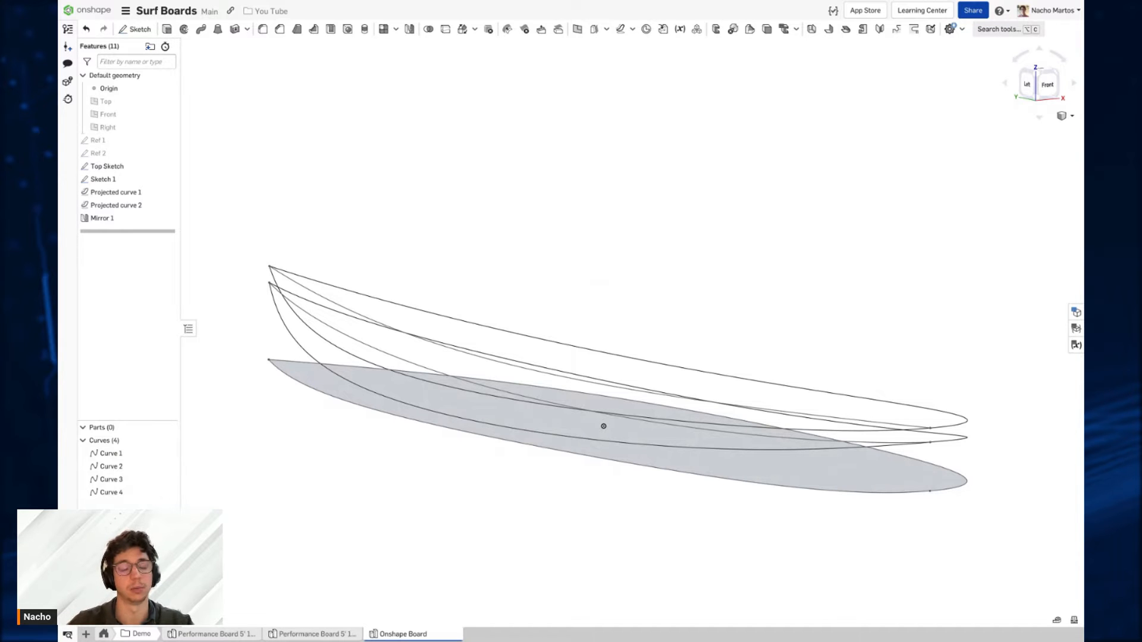
right_drag(512, 242, 522, 274)
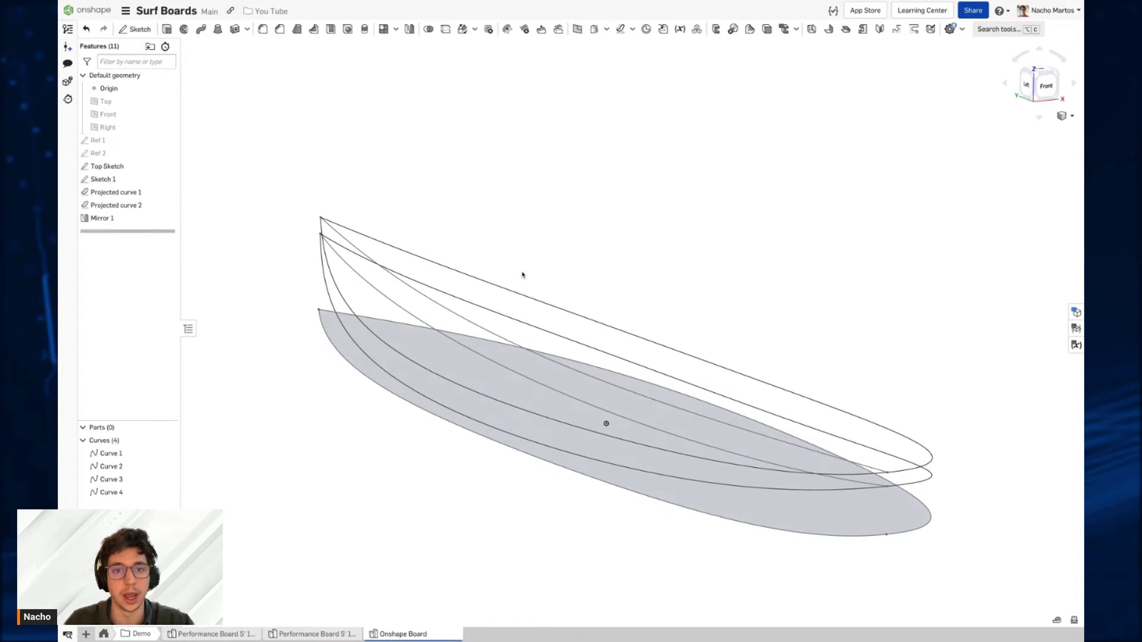
click(577, 29)
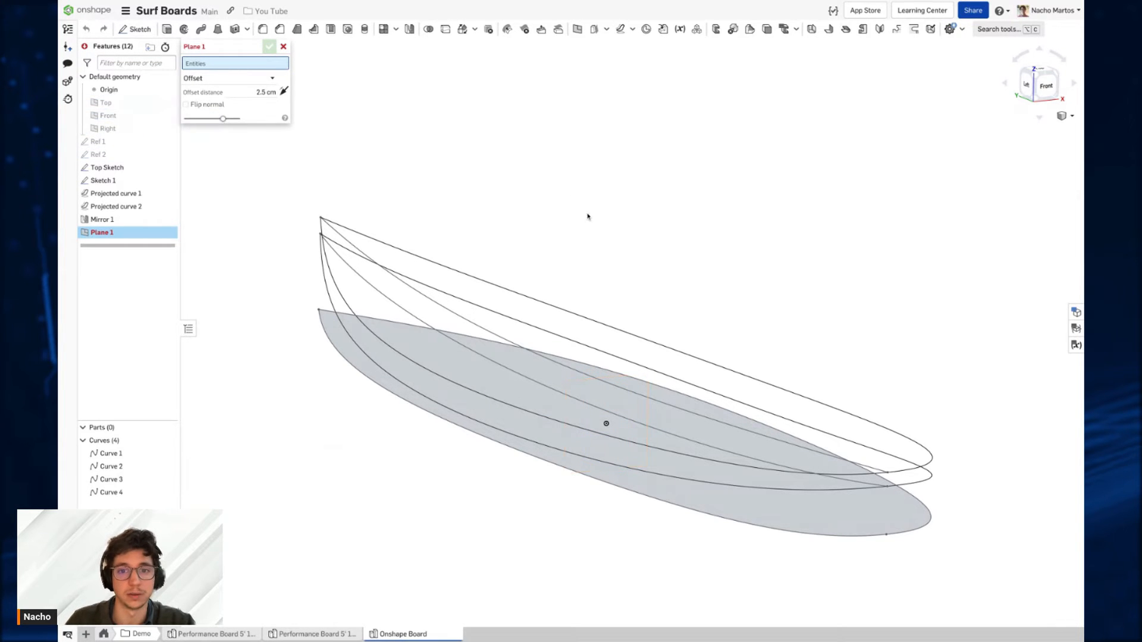
right_drag(588, 216, 620, 205)
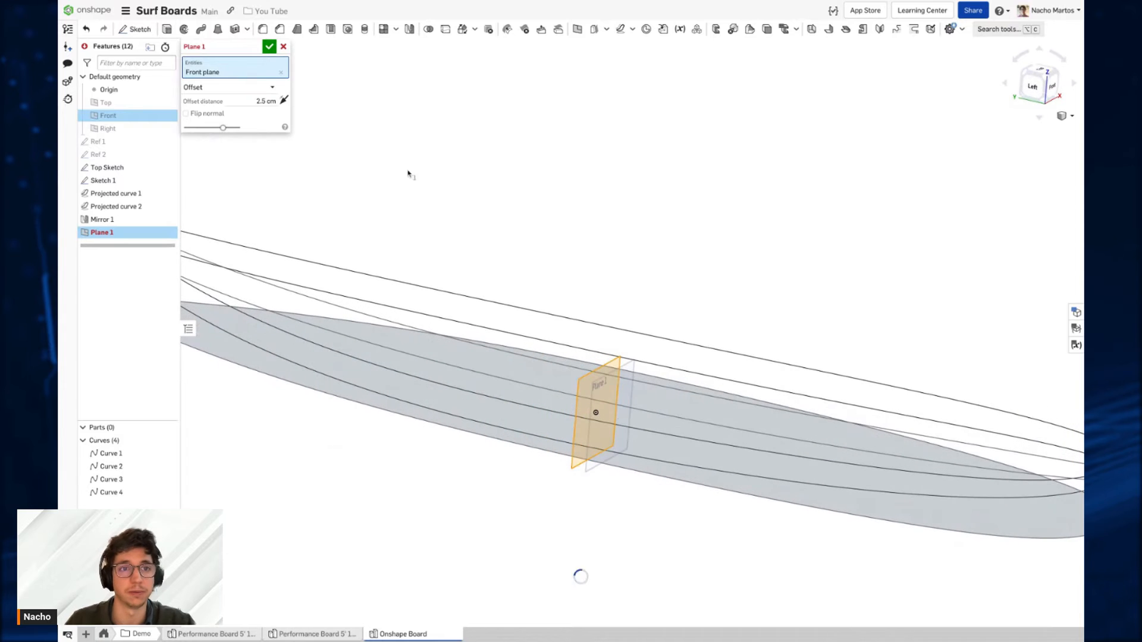
click(242, 104)
drag(625, 418, 360, 360)
middle_drag(439, 252, 581, 285)
right_drag(581, 285, 583, 290)
text(45)
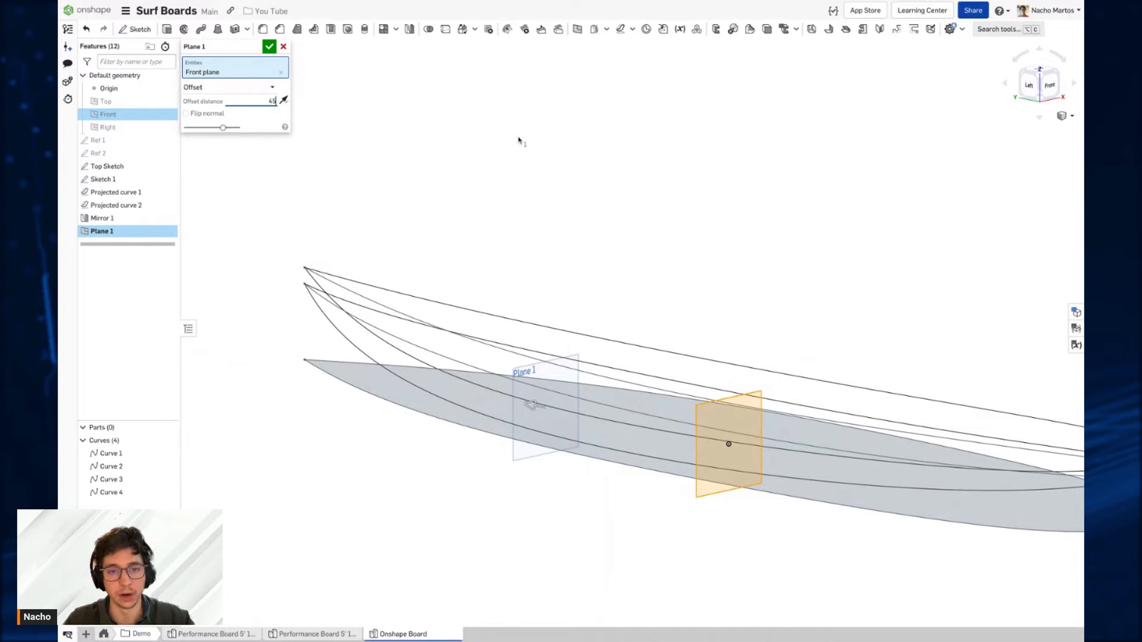
key(Return)
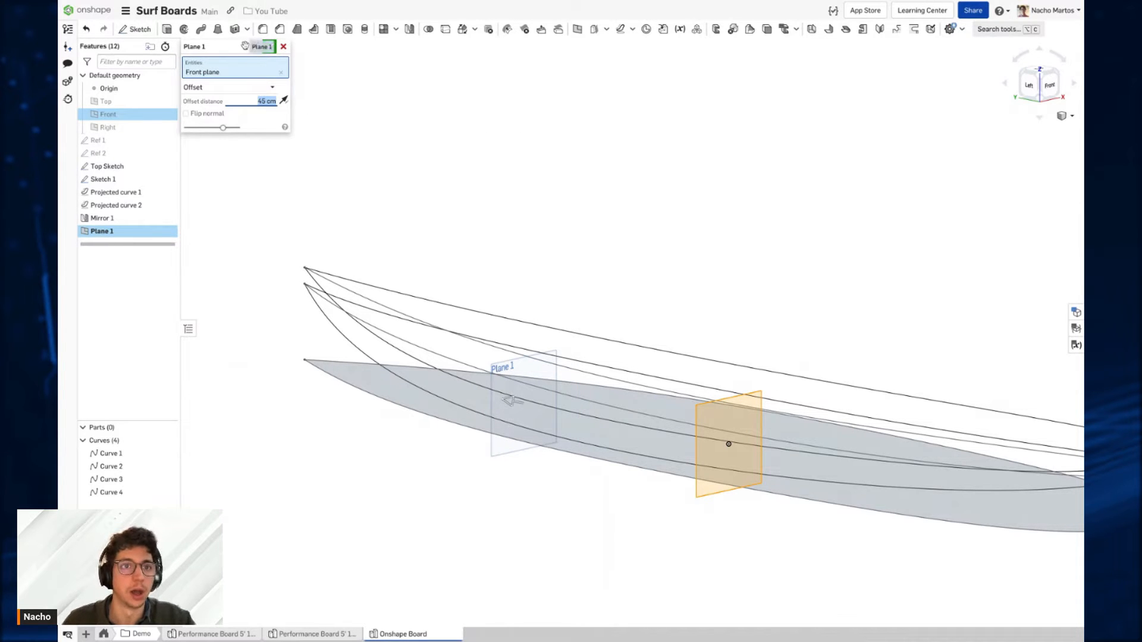
Step: Rename the new nose-side plane as Front Tip Plane and accept the feature
click(224, 46)
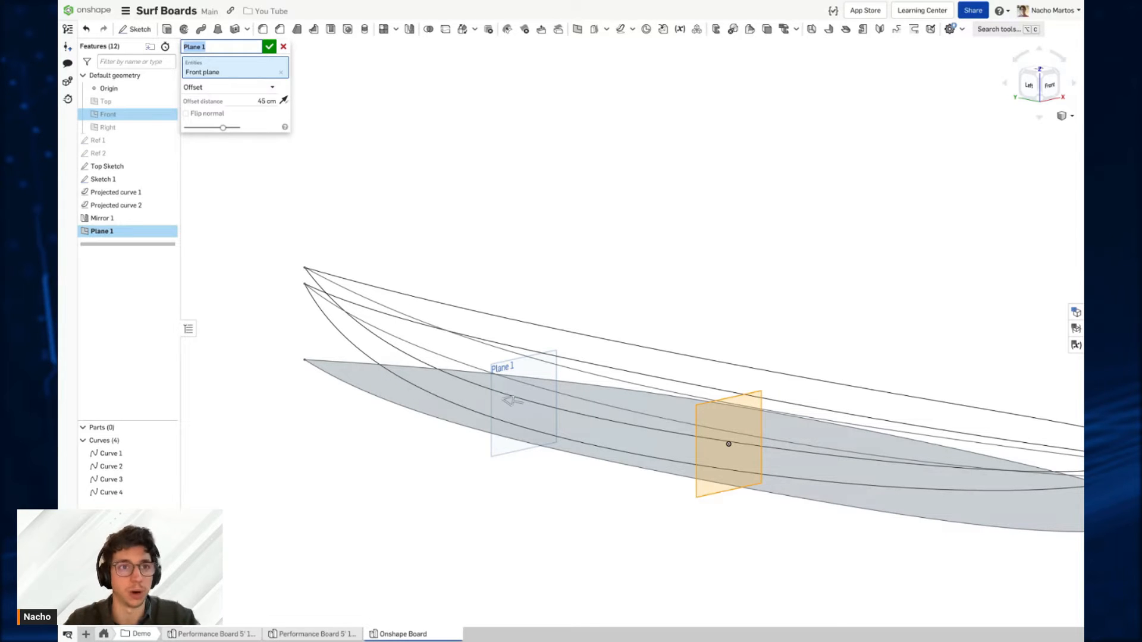
text(Front)
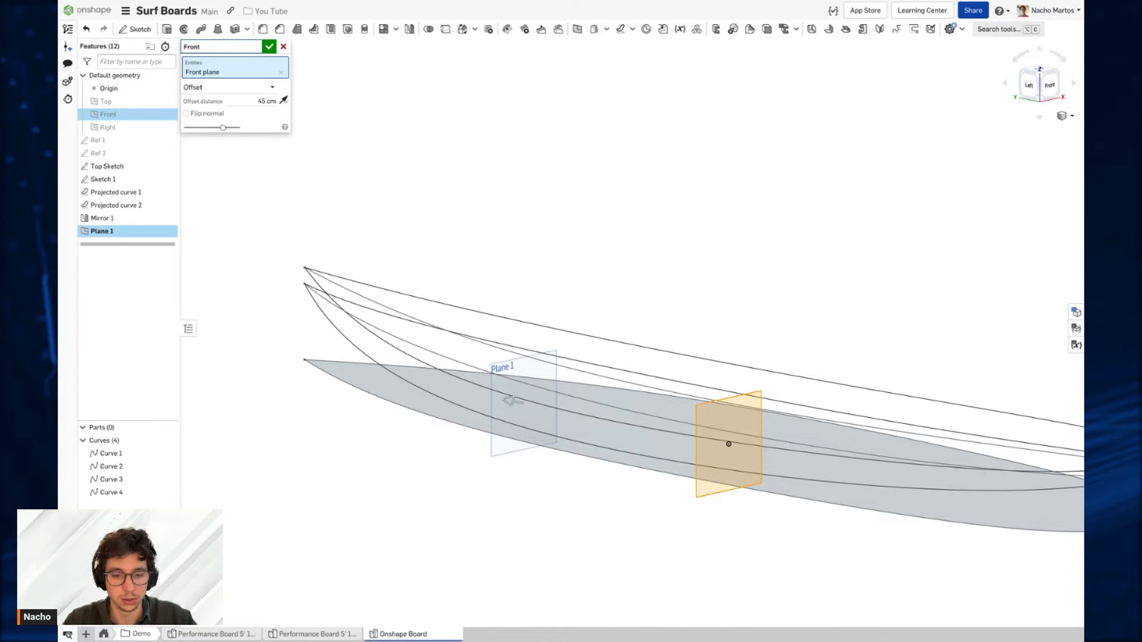
text( Plane)
key(Return)
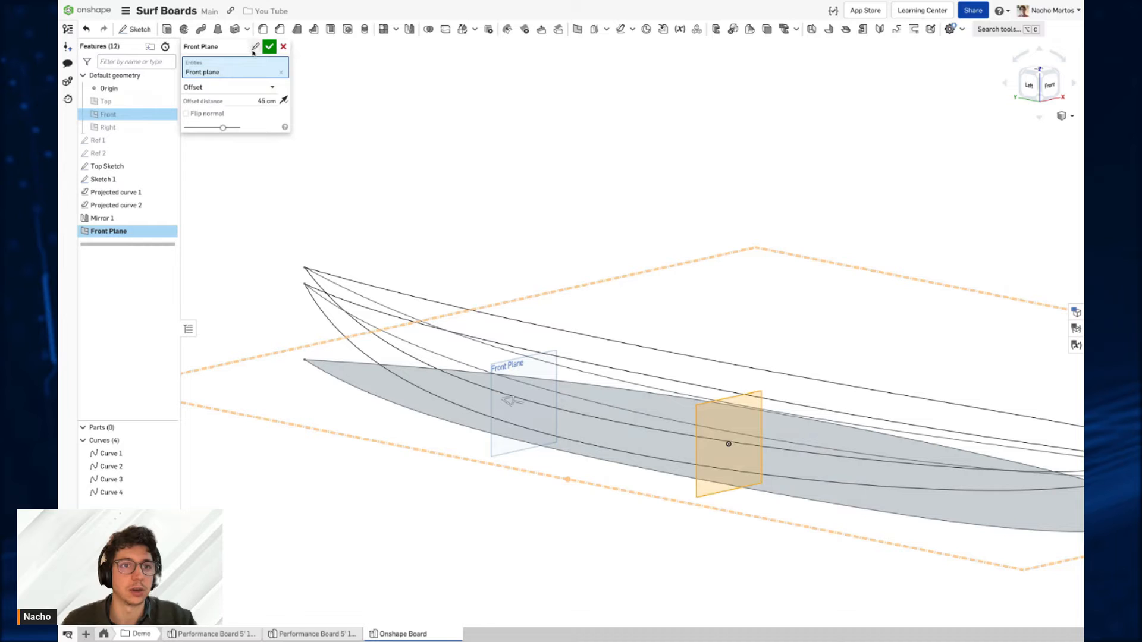
click(256, 47)
click(188, 47)
double_click(188, 47)
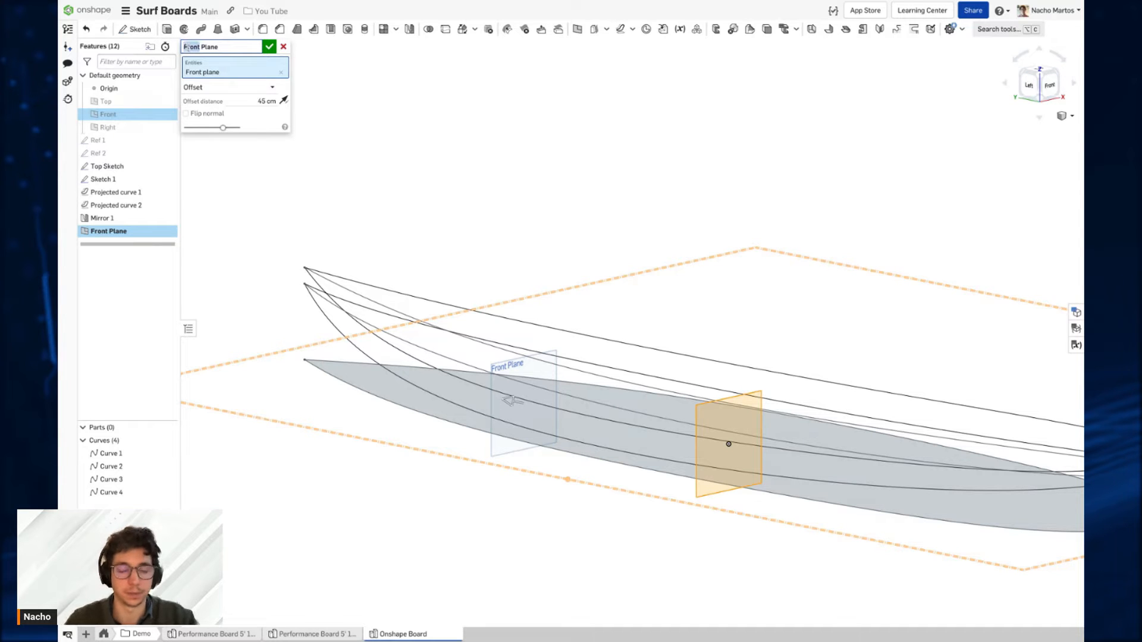
key(Right)
text(Tip)
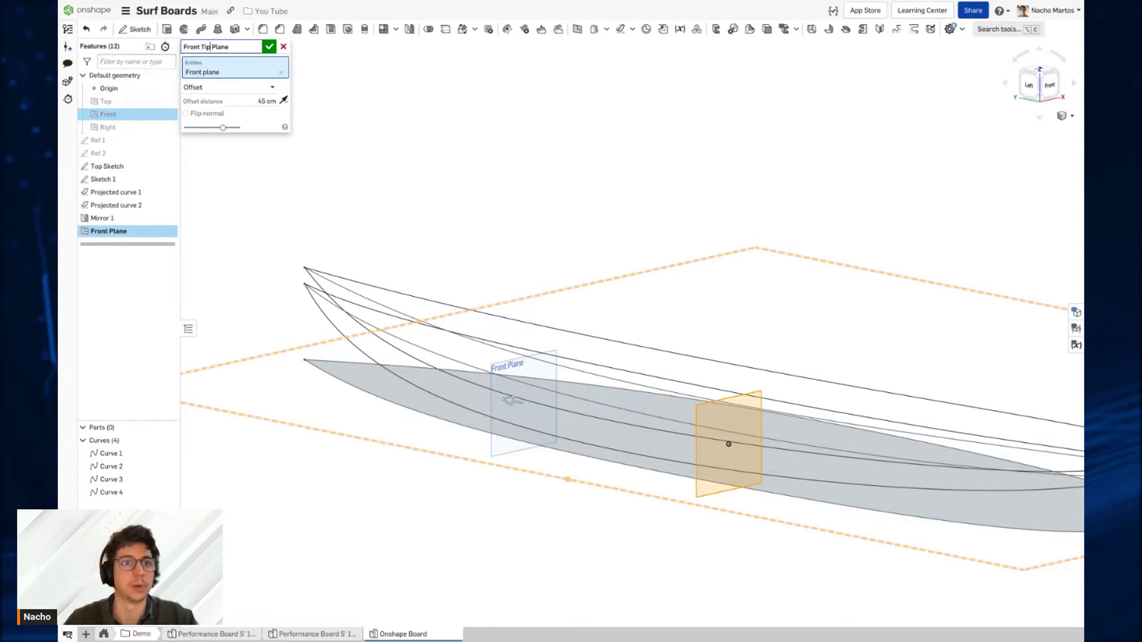
key(Return)
click(268, 46)
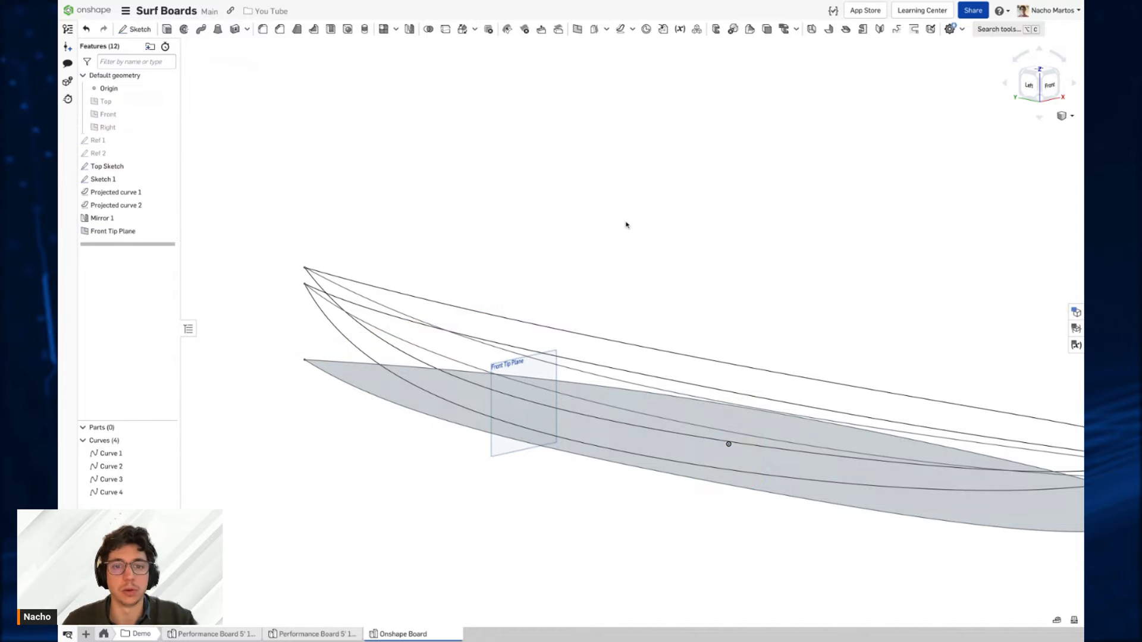
Step: Create a second plane offset 45 cm from the Front plane toward the board's tail
middle_drag(598, 254, 523, 222)
click(460, 333)
key(n)
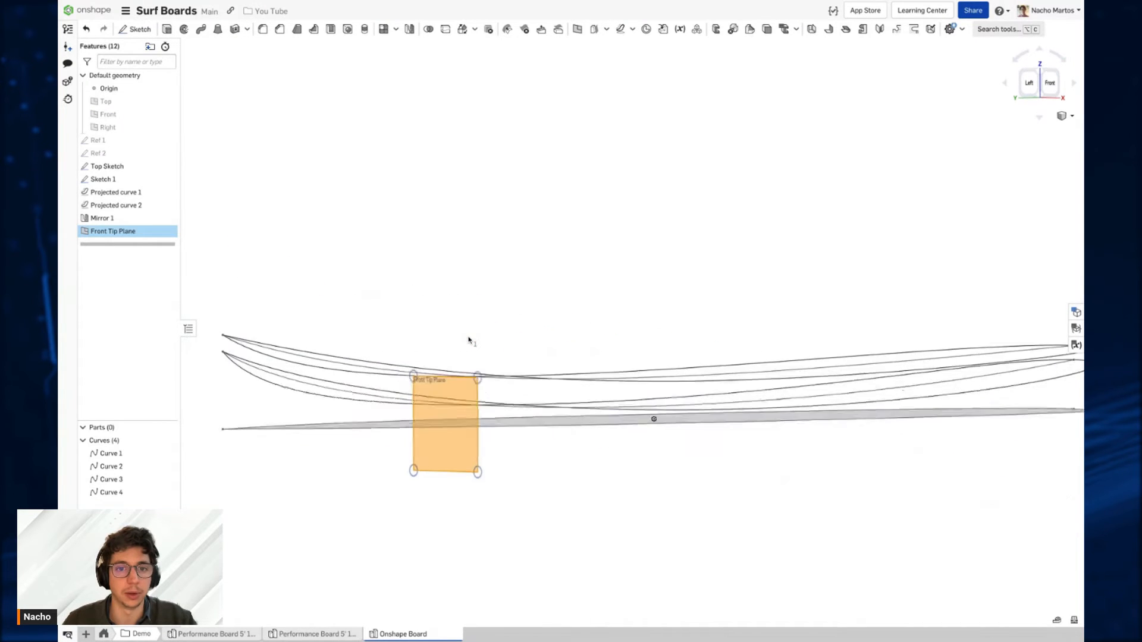
click(480, 332)
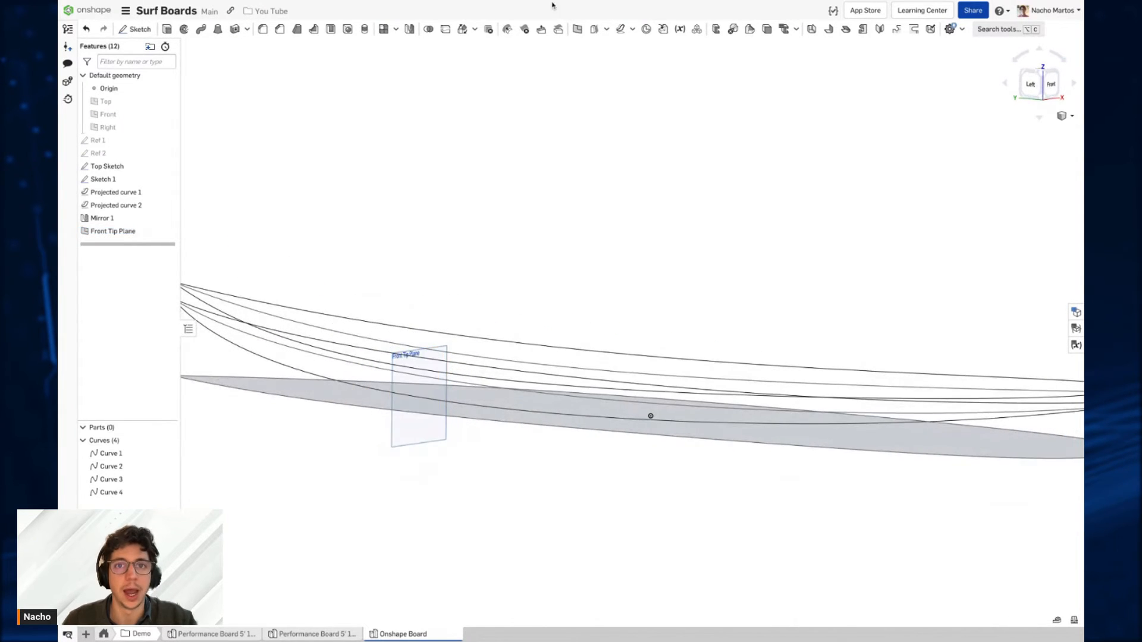
click(577, 29)
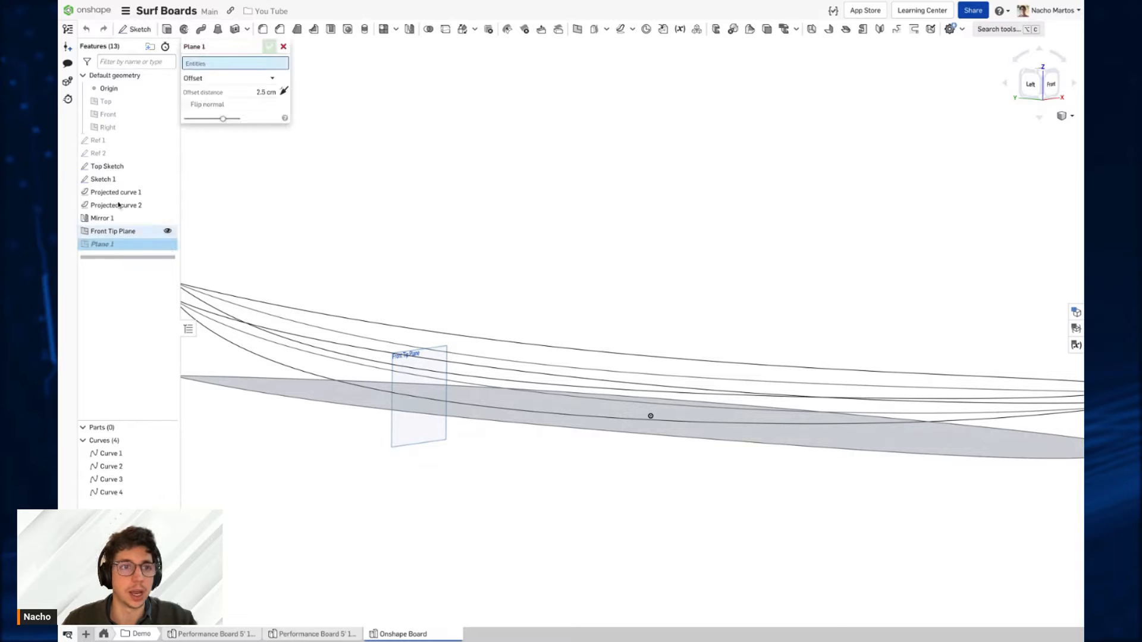
click(132, 118)
middle_drag(648, 222, 566, 205)
drag(596, 402, 702, 410)
text(45)
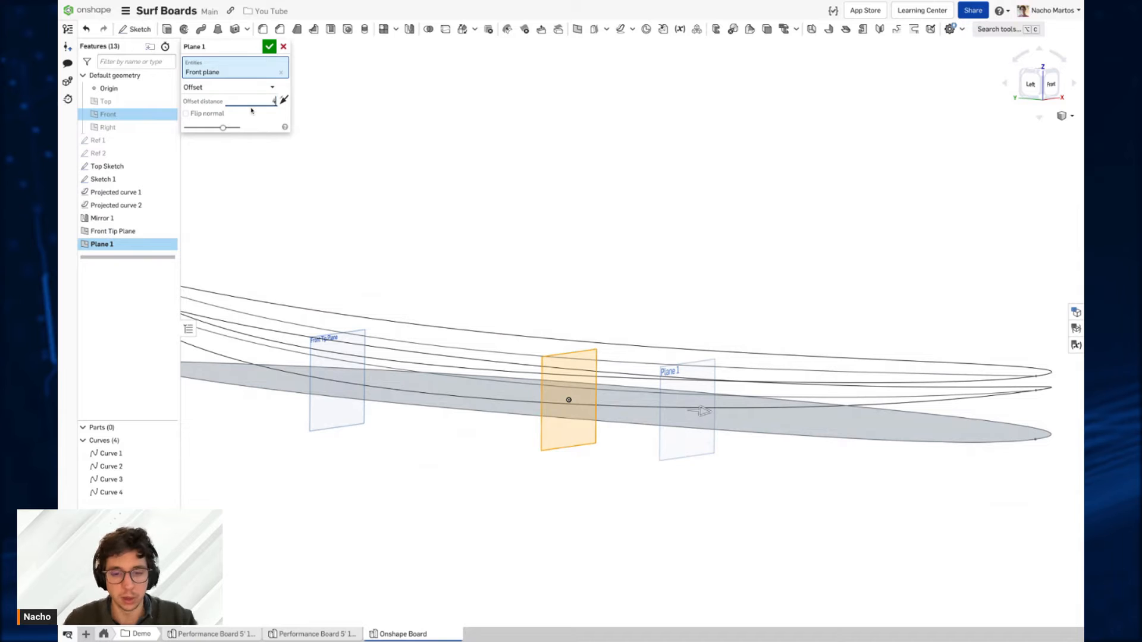
key(Return)
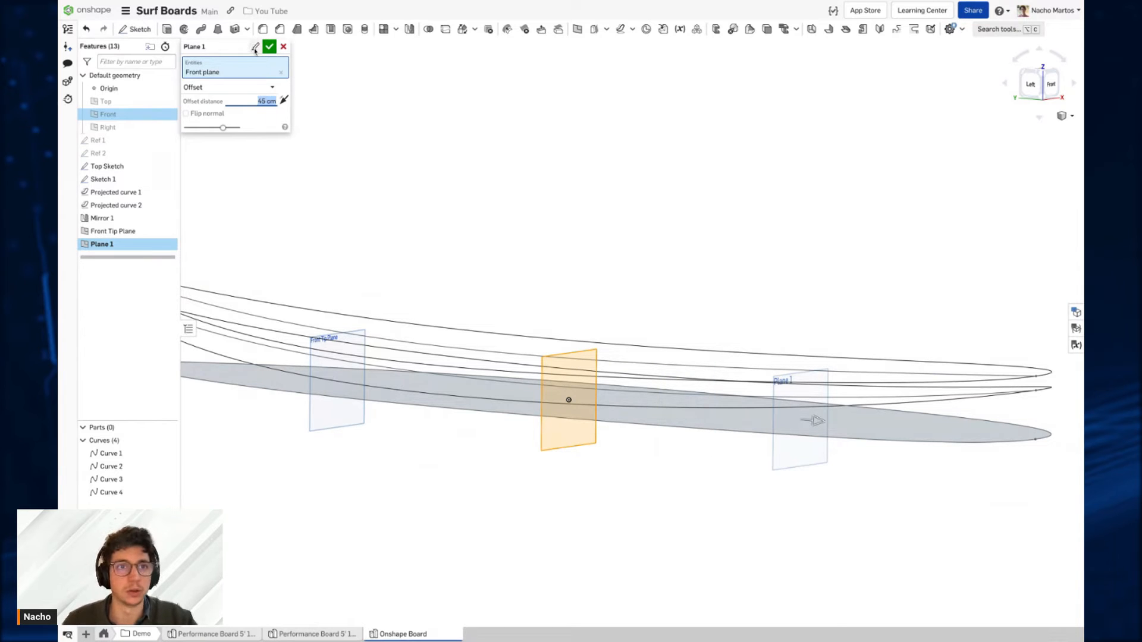
Step: Rename the tail-side plane as Back Tip Plane and accept the feature
click(254, 48)
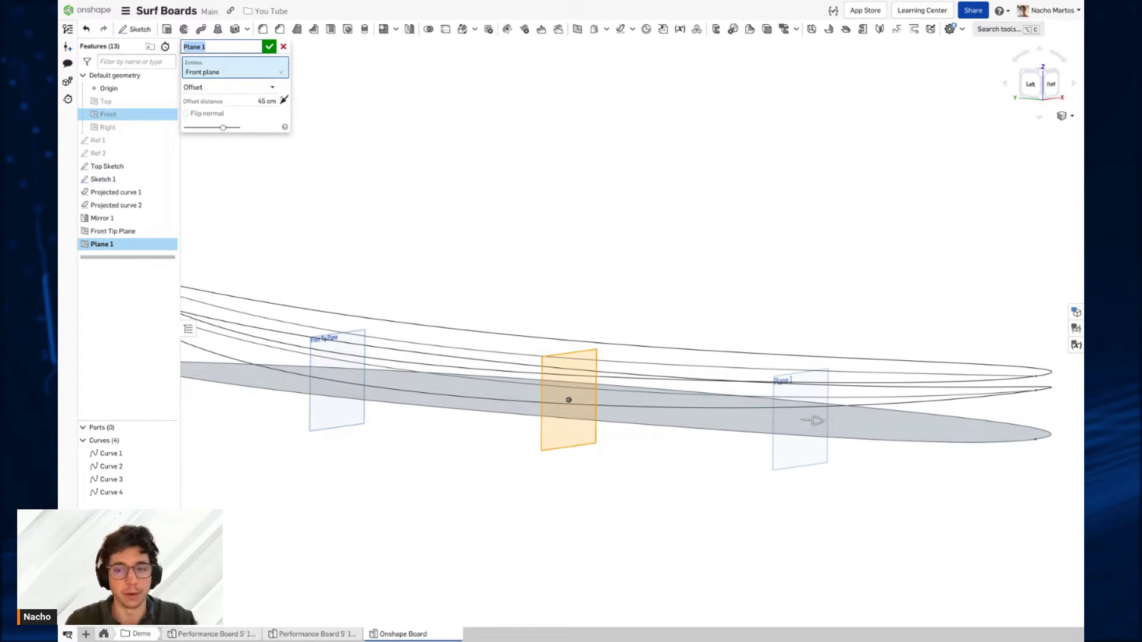
text(Back Tip)
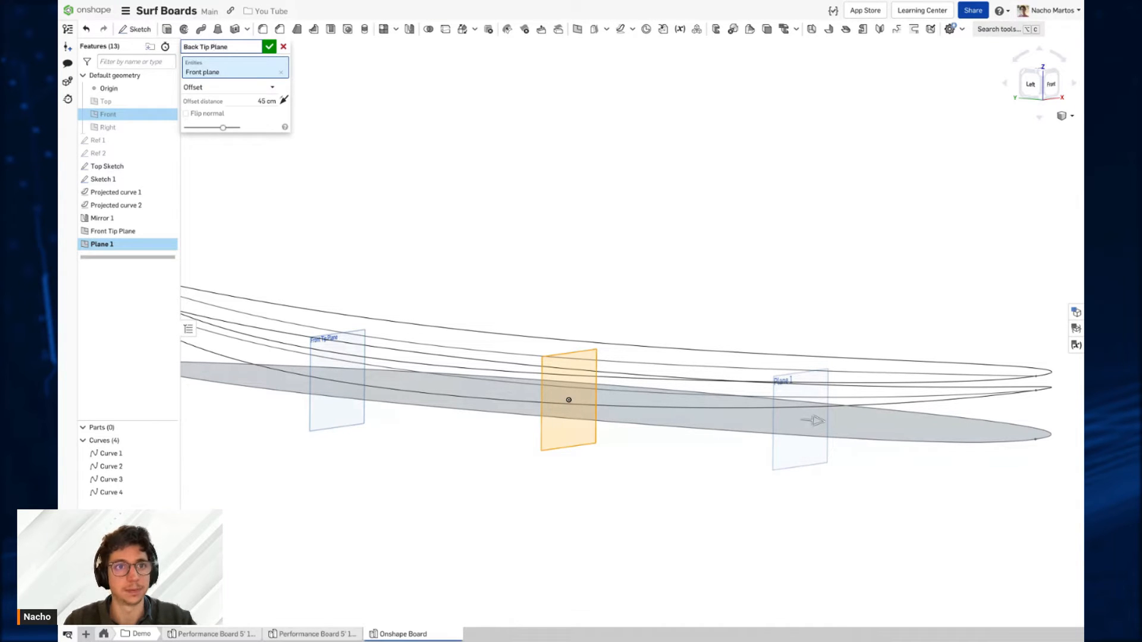
key(Return)
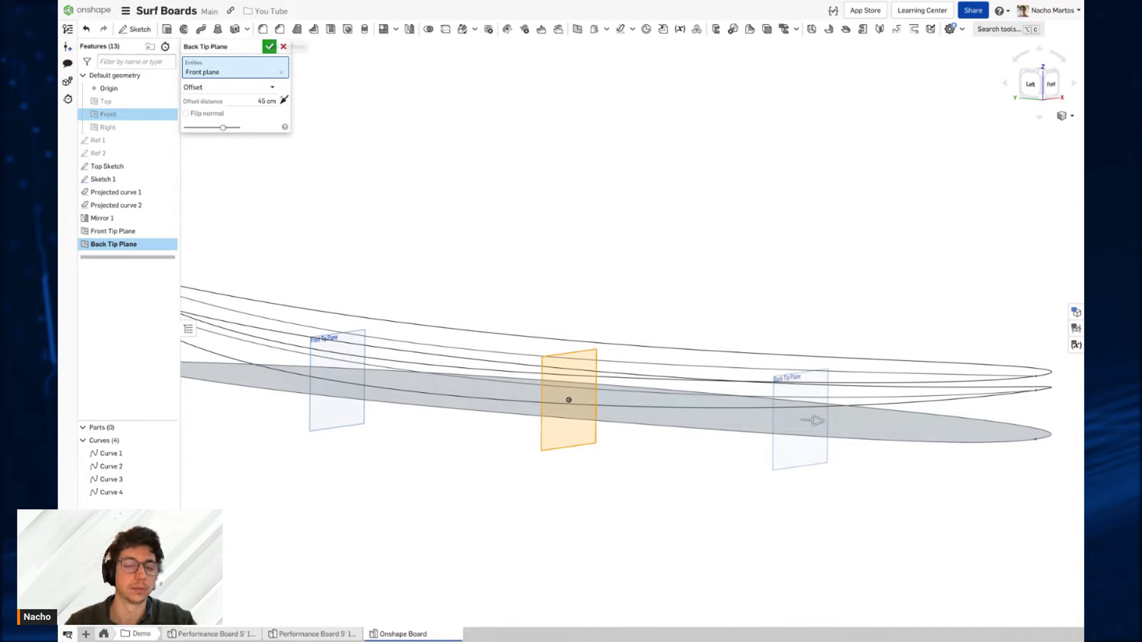
click(269, 47)
Step: Examine the placement of the two tip planes along the board's curves from the left side and at an angle
right_drag(535, 249, 638, 276)
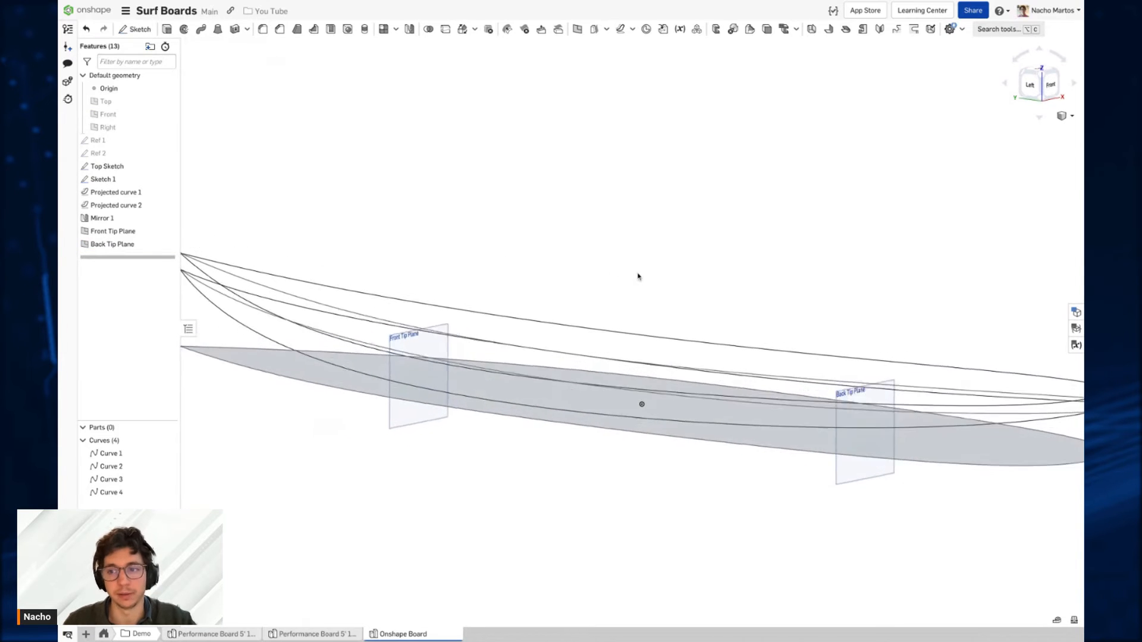
key(shift+3)
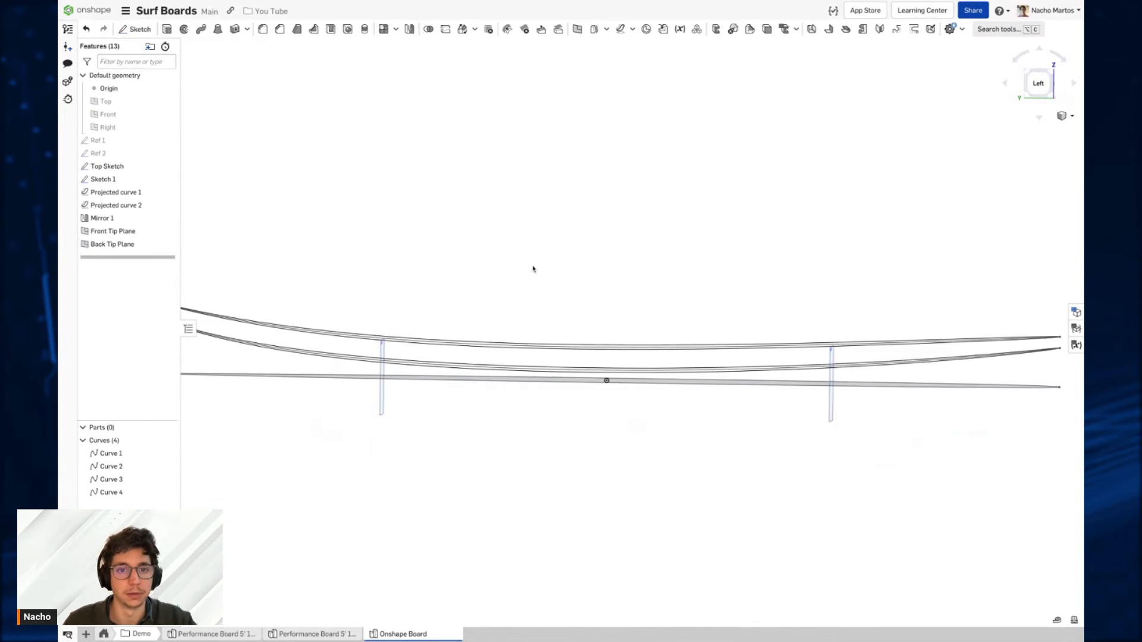
right_drag(533, 269, 551, 287)
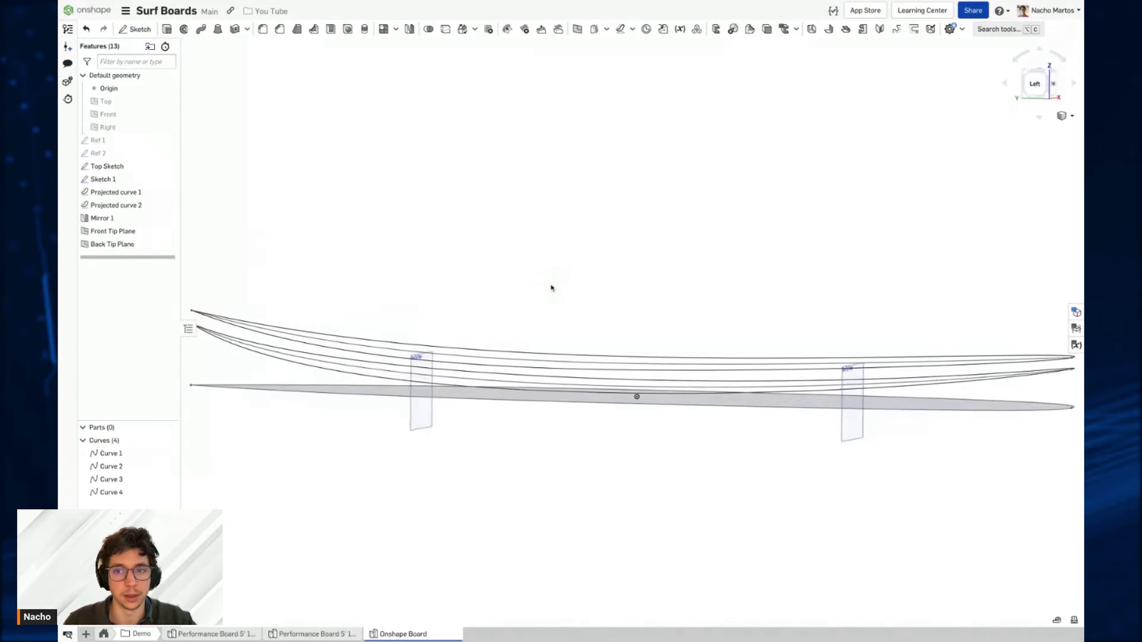
key(shift+3)
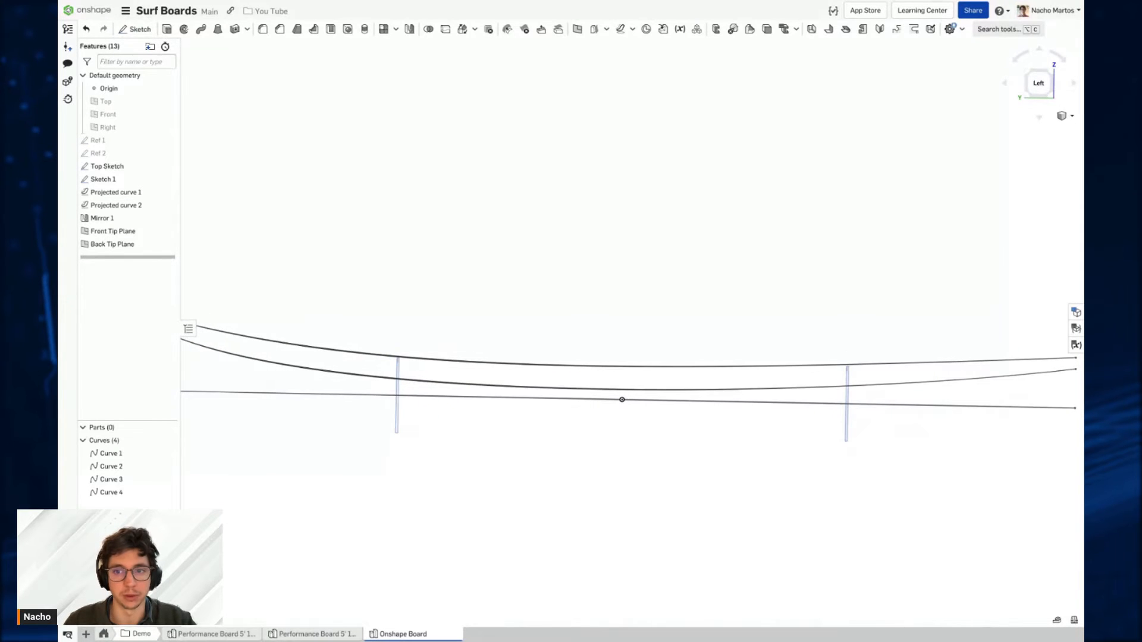
middle_drag(401, 326, 420, 325)
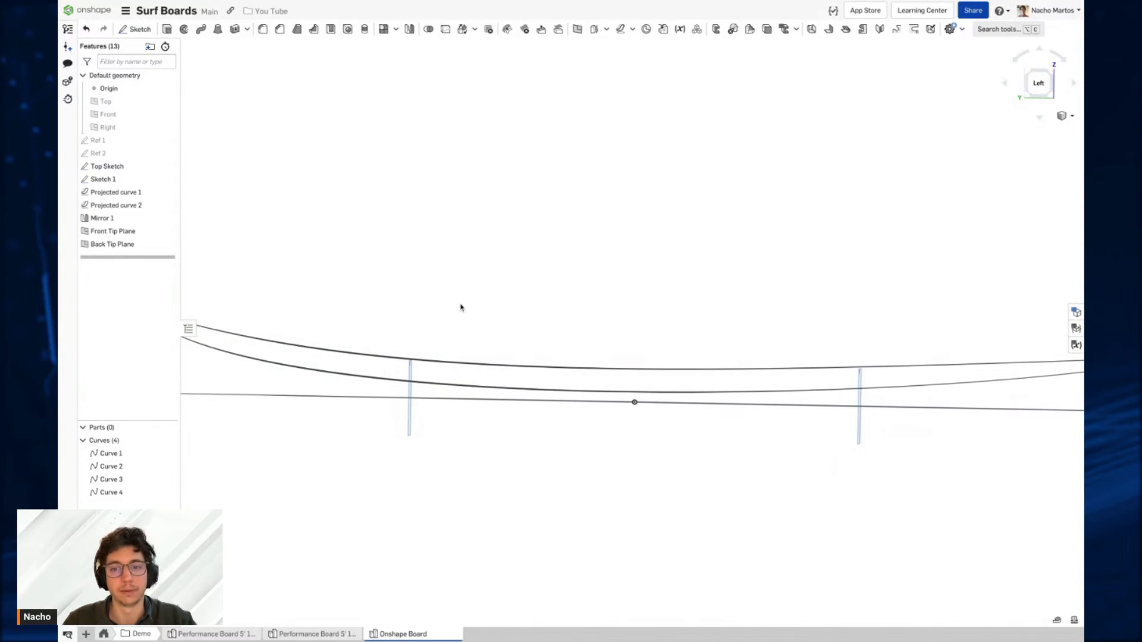
right_drag(460, 307, 472, 307)
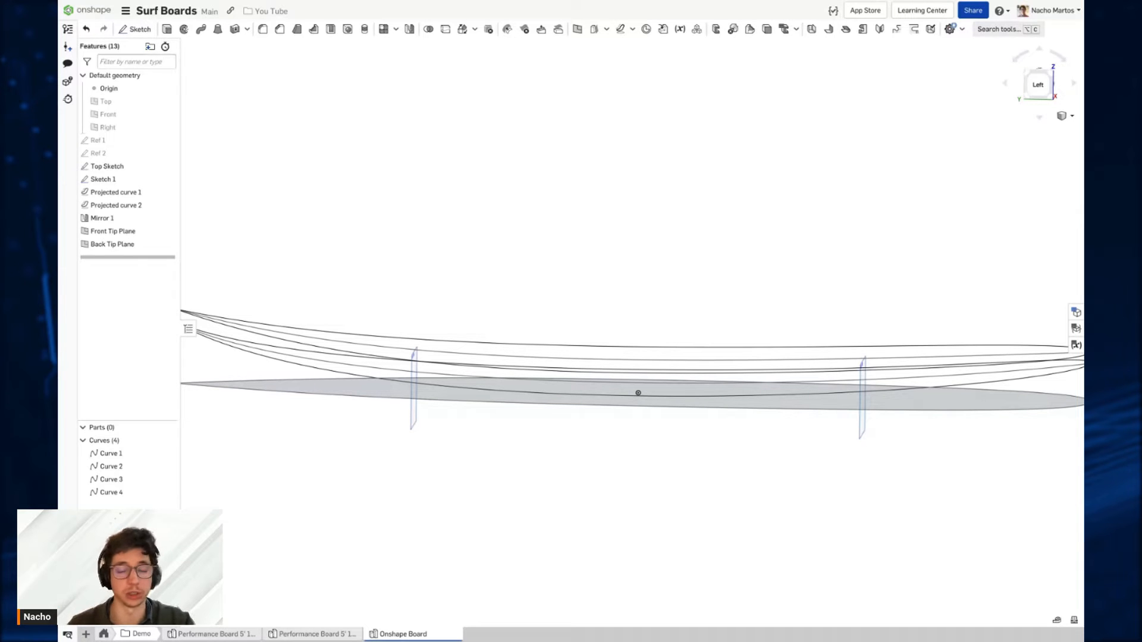
right_drag(502, 293, 594, 268)
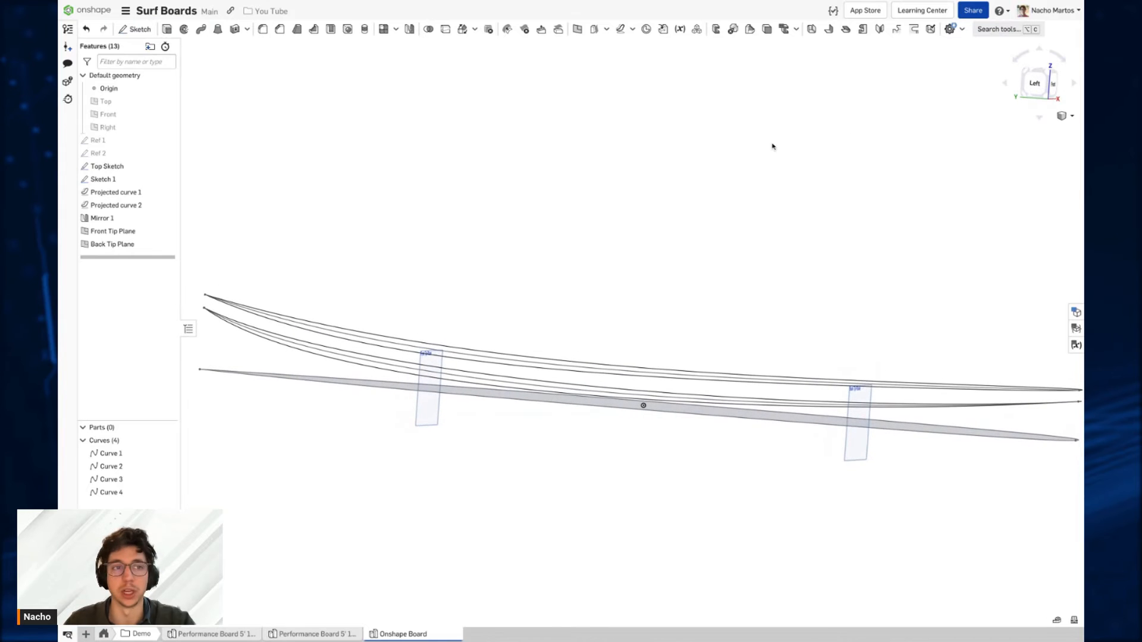
Step: Start a sketch on the Right plane and draw a rounded Bezier curve joining the upper and lower profile curves at the nose
click(107, 127)
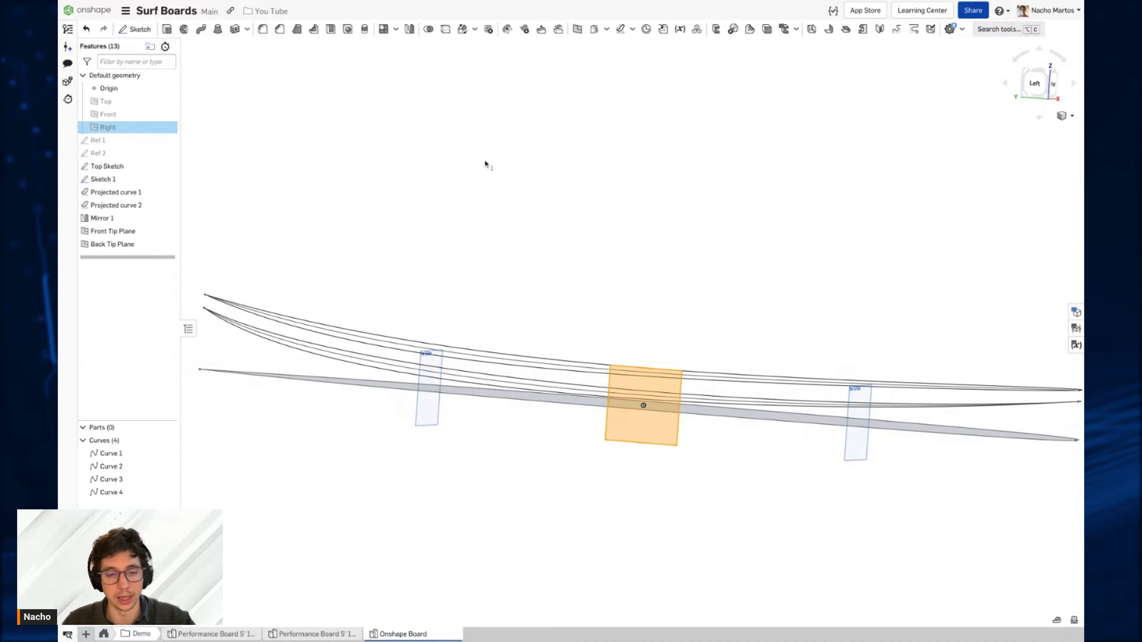
key(shift+s)
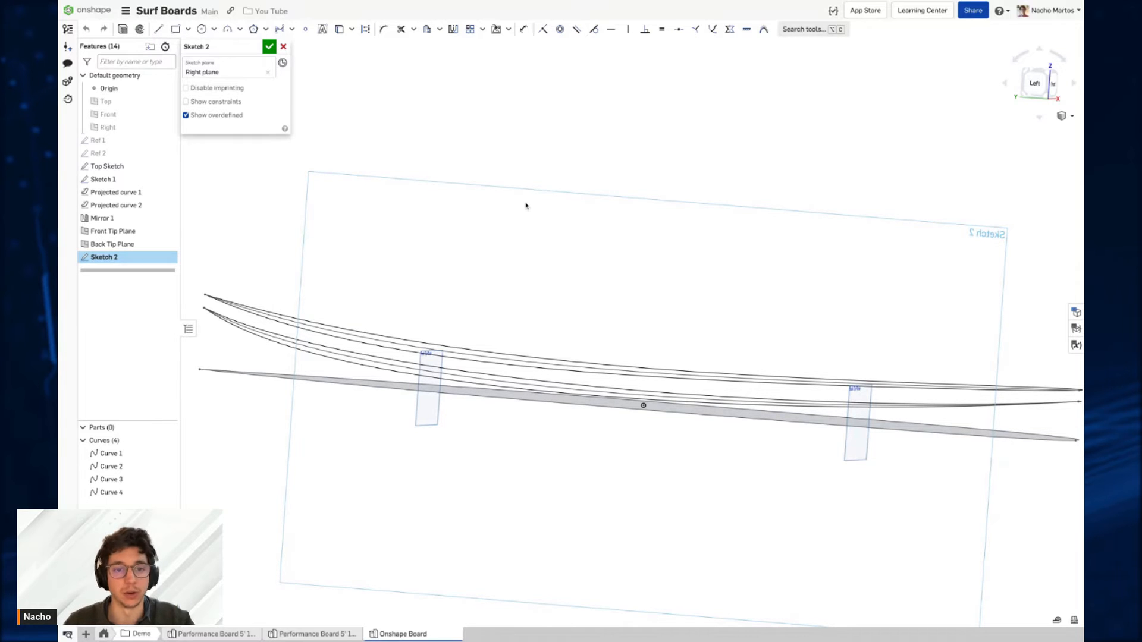
key(n)
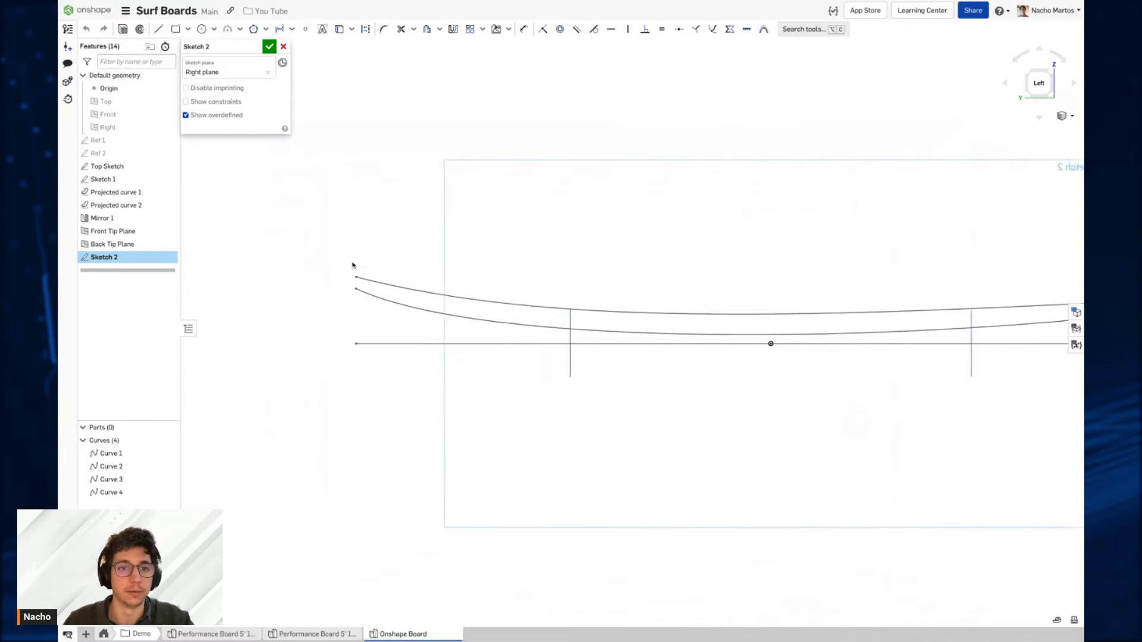
scroll(352, 265, up, 5)
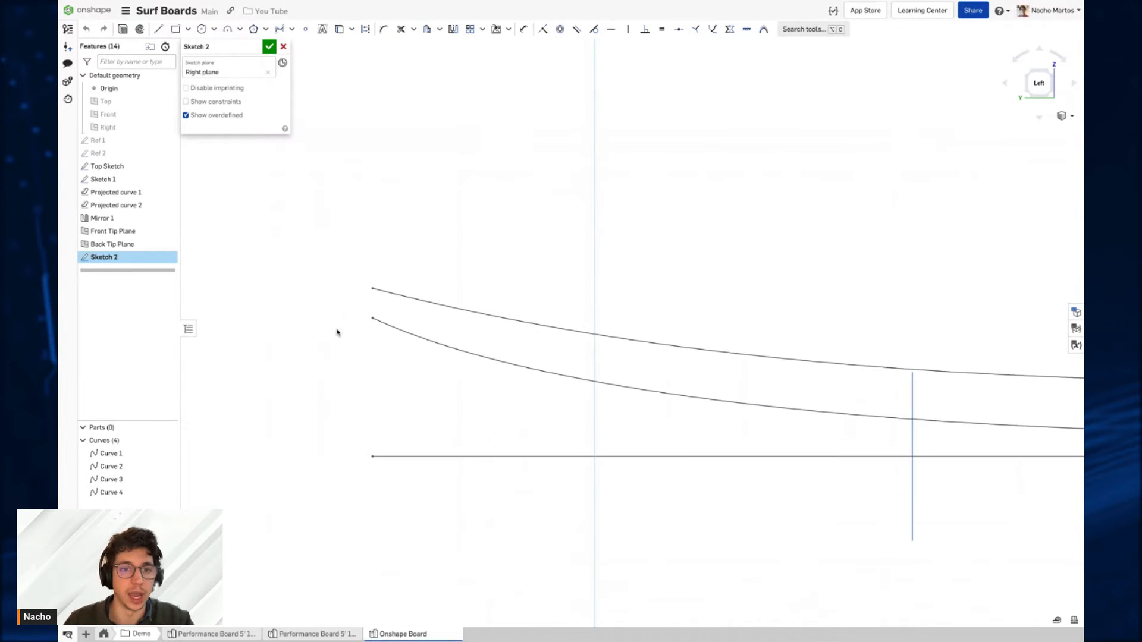
click(279, 28)
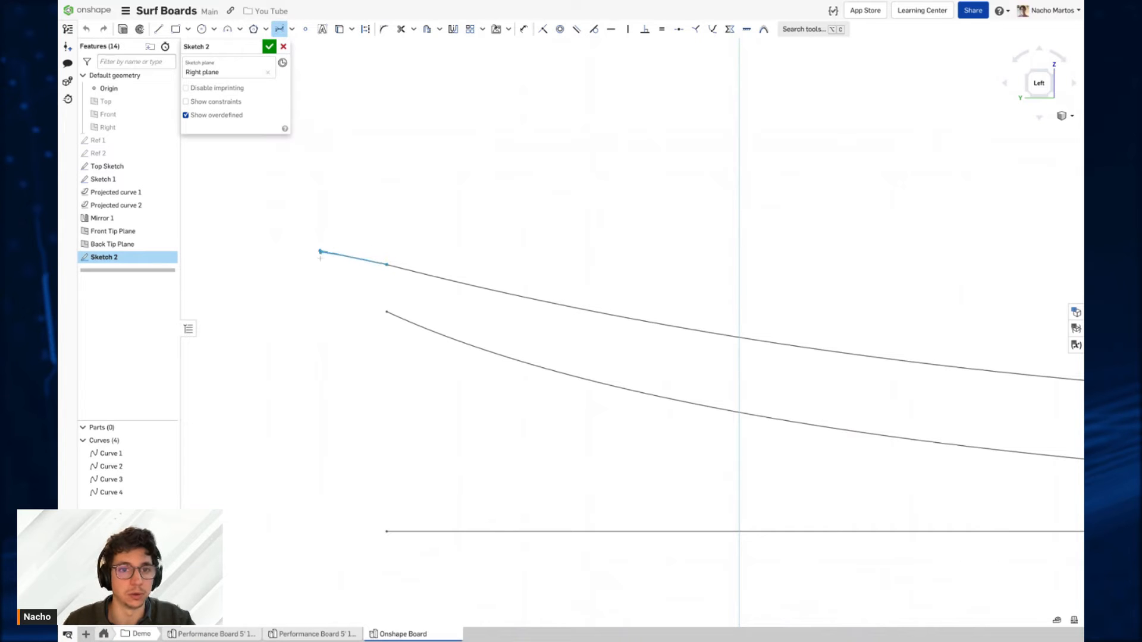
click(320, 250)
click(319, 304)
click(387, 331)
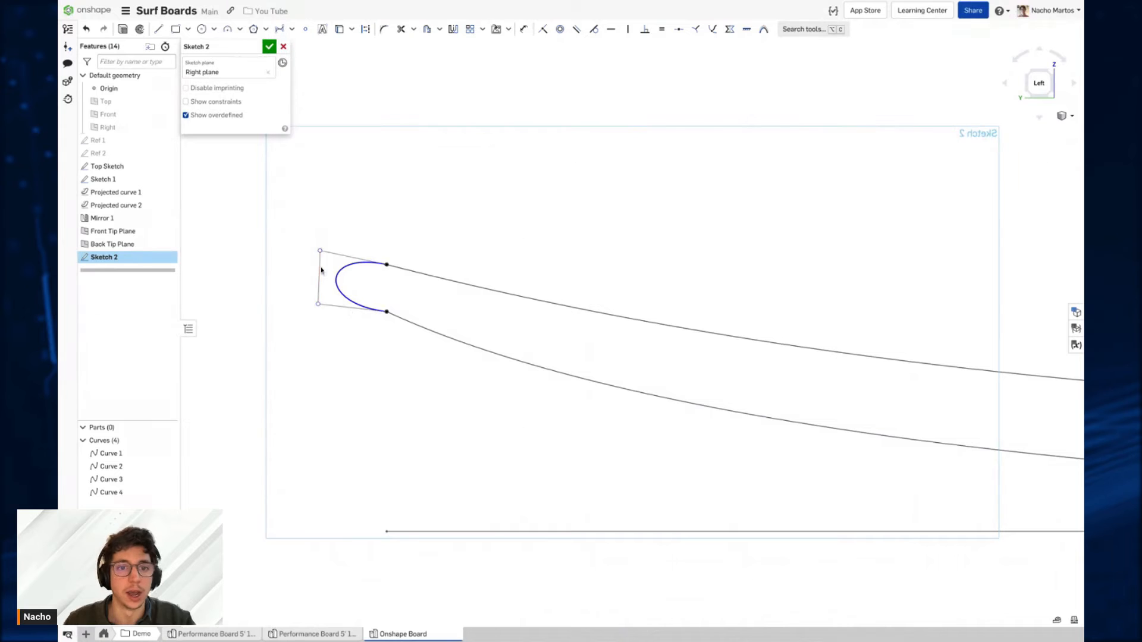
Step: Pull the nose curve's outer control points closer to the board and make the curve tangent to the upper profile curve
drag(320, 269, 348, 270)
click(362, 266)
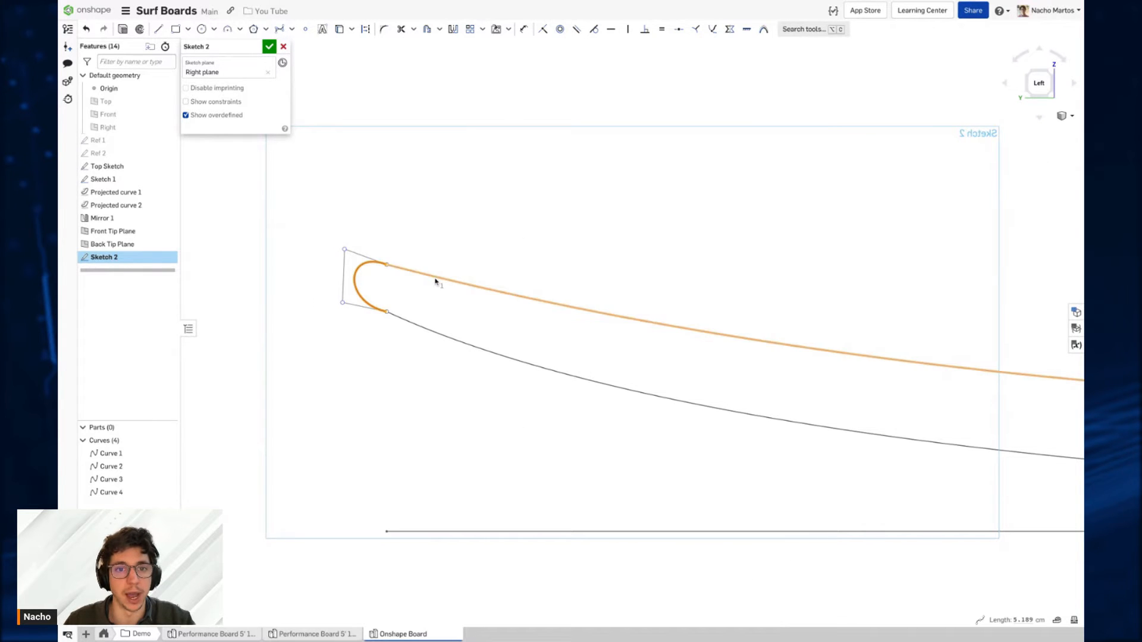
click(435, 278)
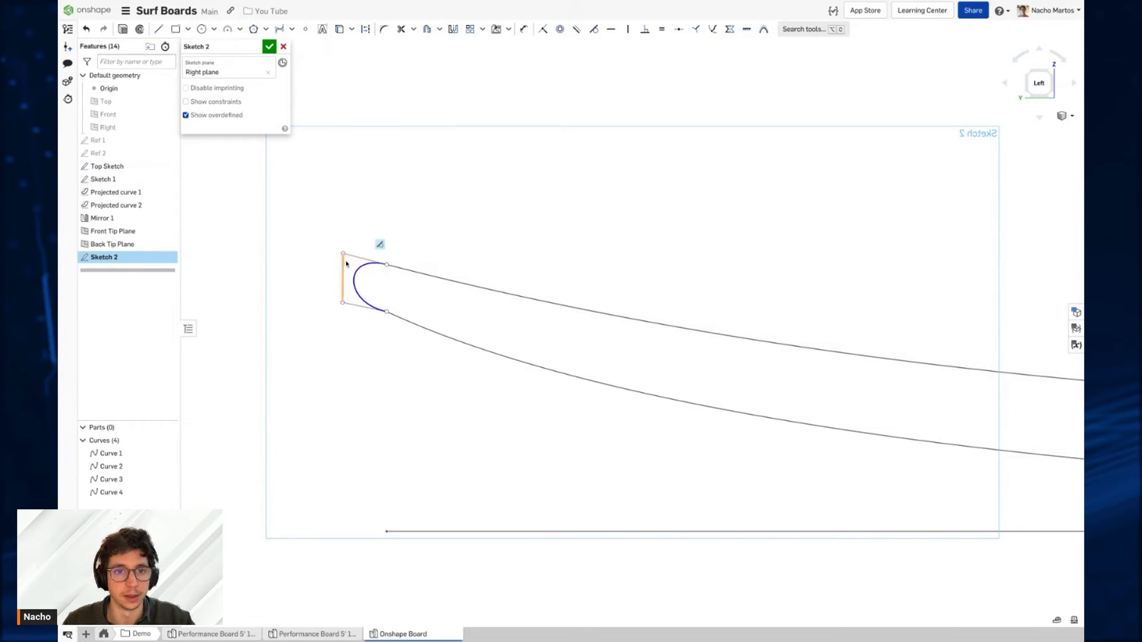
Step: Make the nose curve tangent to the lower profile curve and pull its control polygon slightly outward from the board
click(355, 280)
click(423, 328)
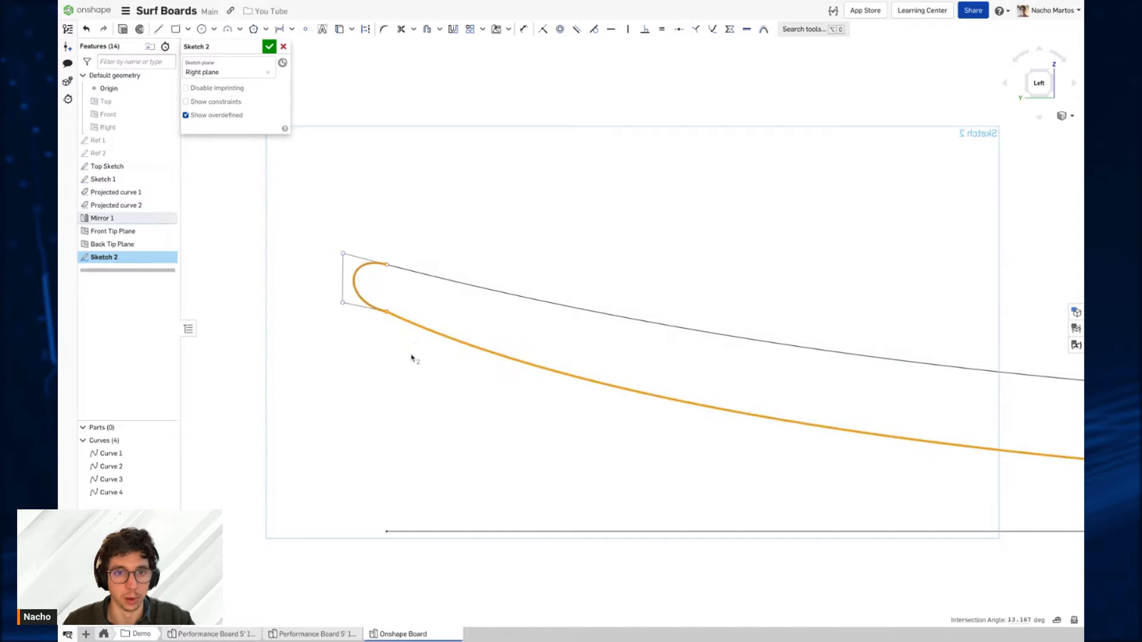
key(t)
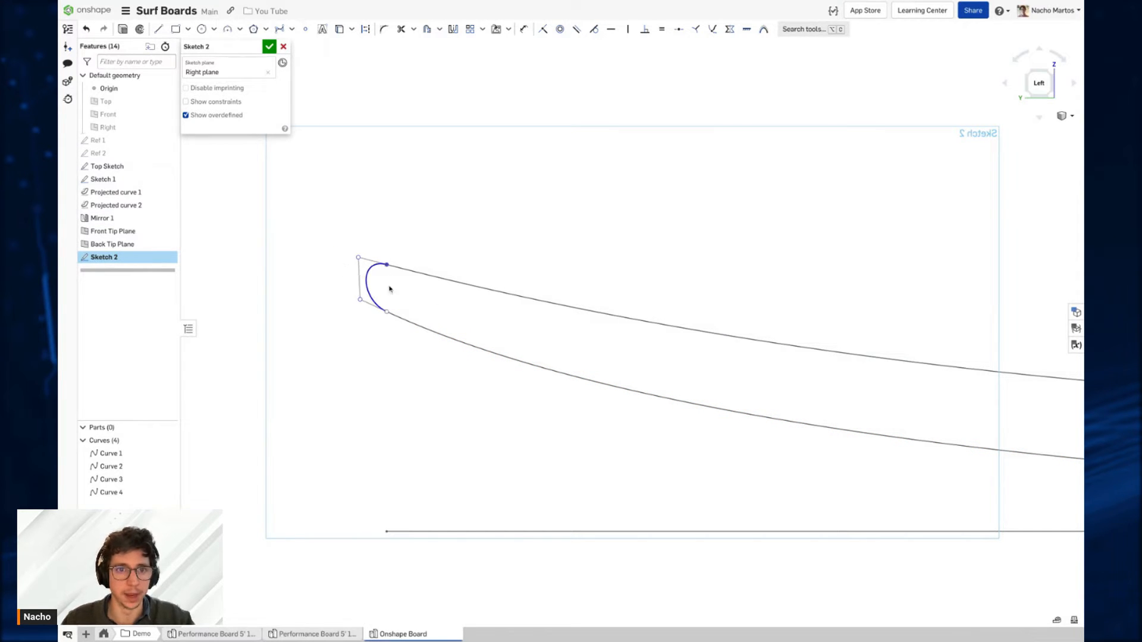
drag(366, 286, 359, 283)
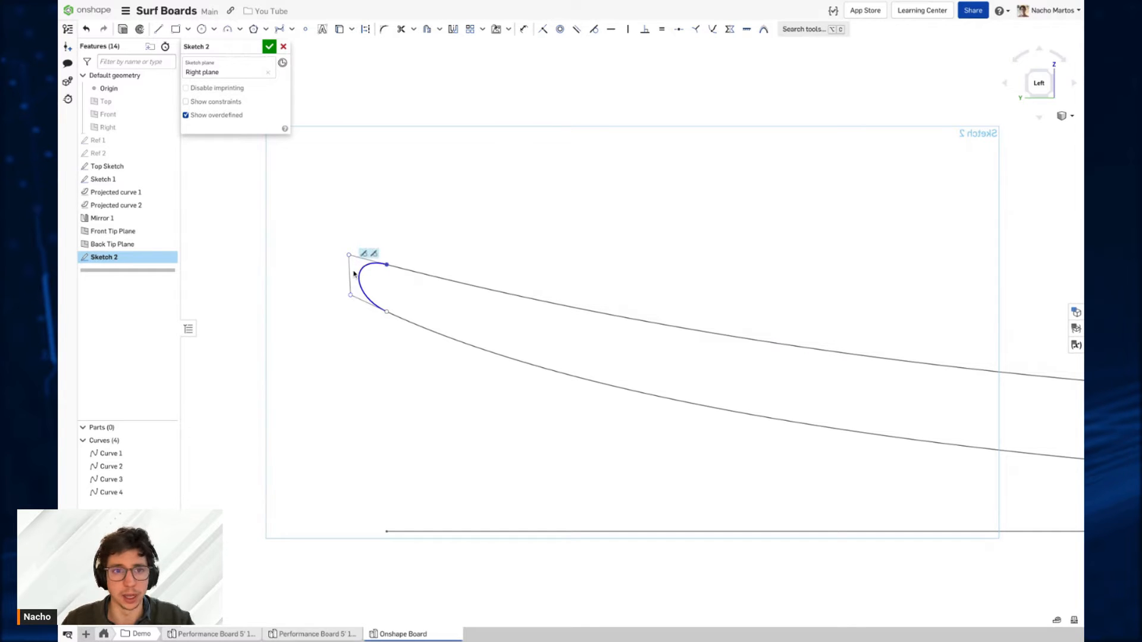
Step: Draw a rounded four-point Bezier curve joining the ends of the upper and lower profile curves at the tail
scroll(400, 290, down, 5)
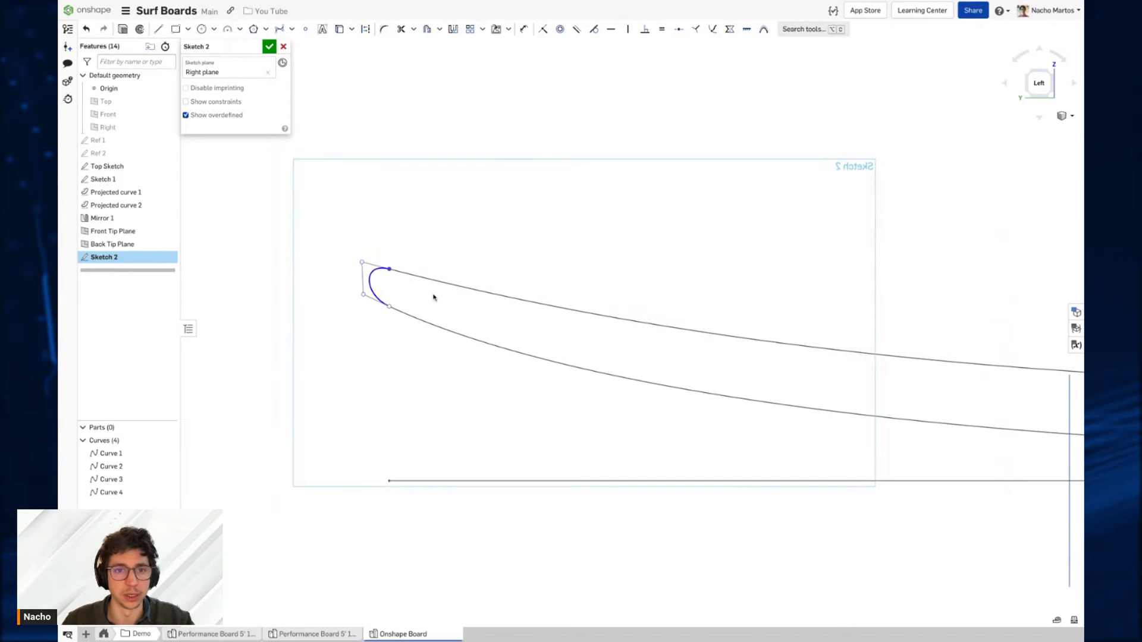
middle_drag(868, 306, 592, 292)
mouse_move(833, 302)
middle_down()
mouse_move(474, 302)
mouse_move(738, 300)
middle_up()
scroll(745, 313, up, 8)
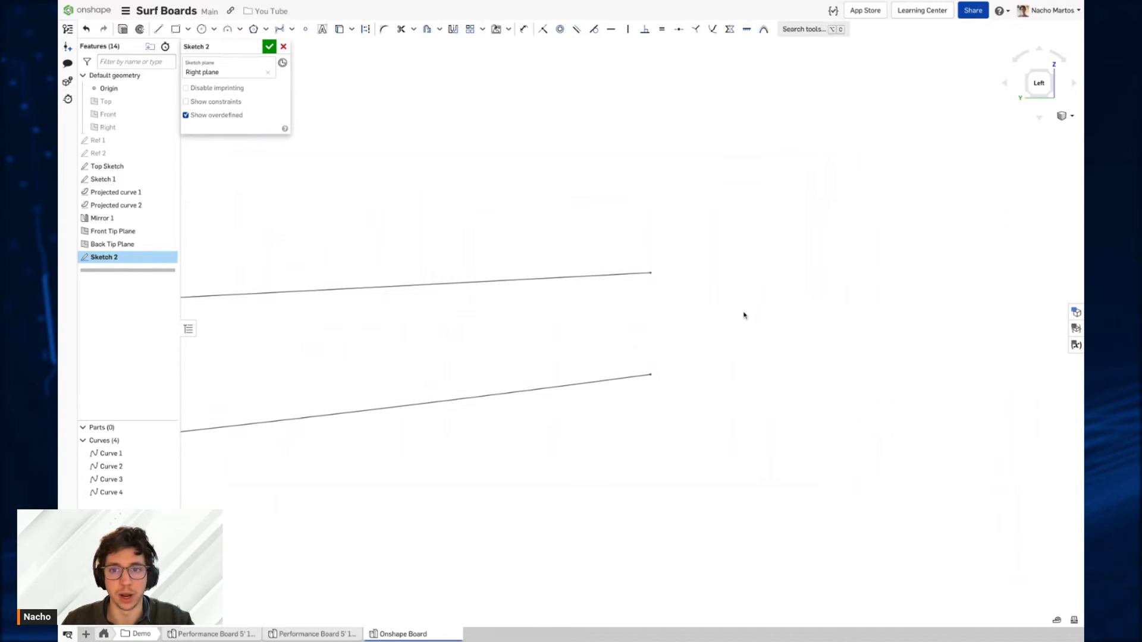
click(279, 29)
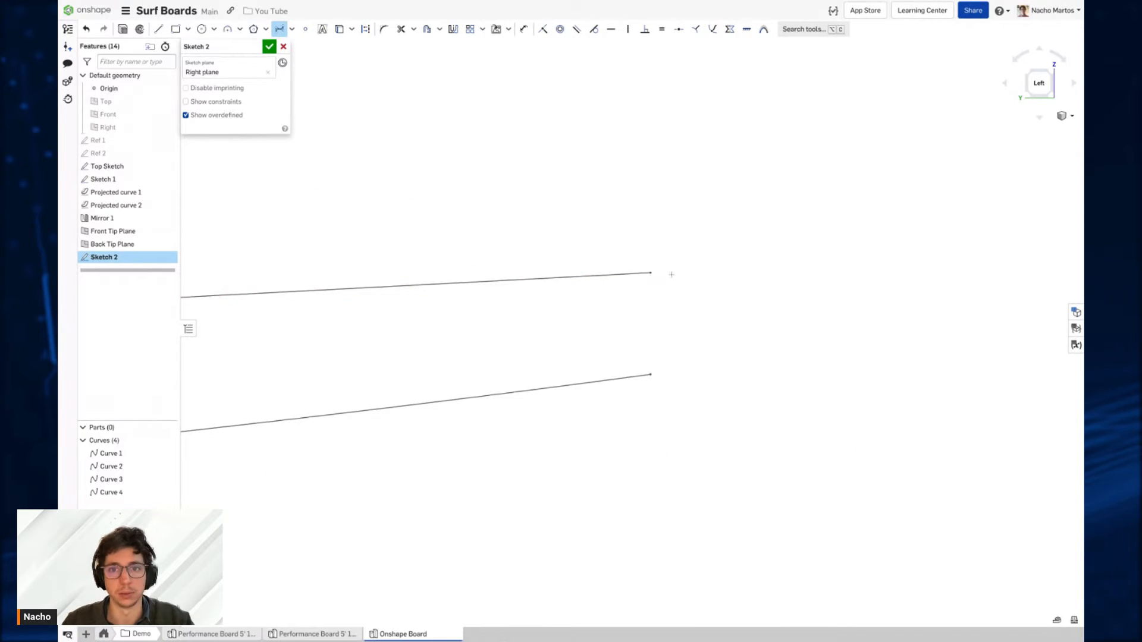
click(651, 273)
click(714, 273)
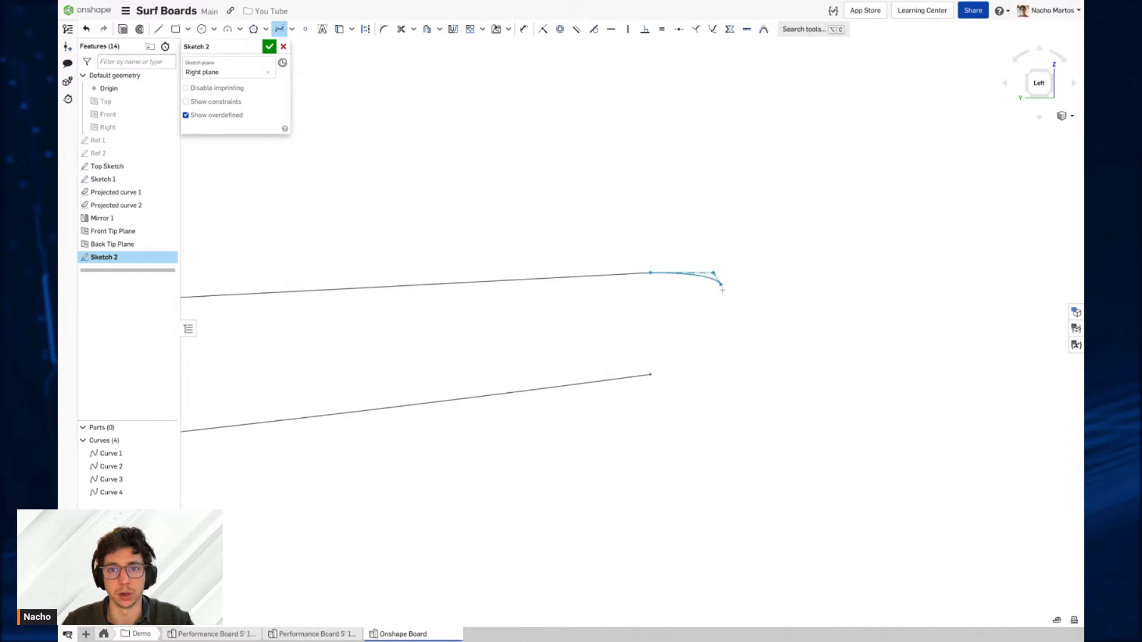
click(730, 363)
click(651, 374)
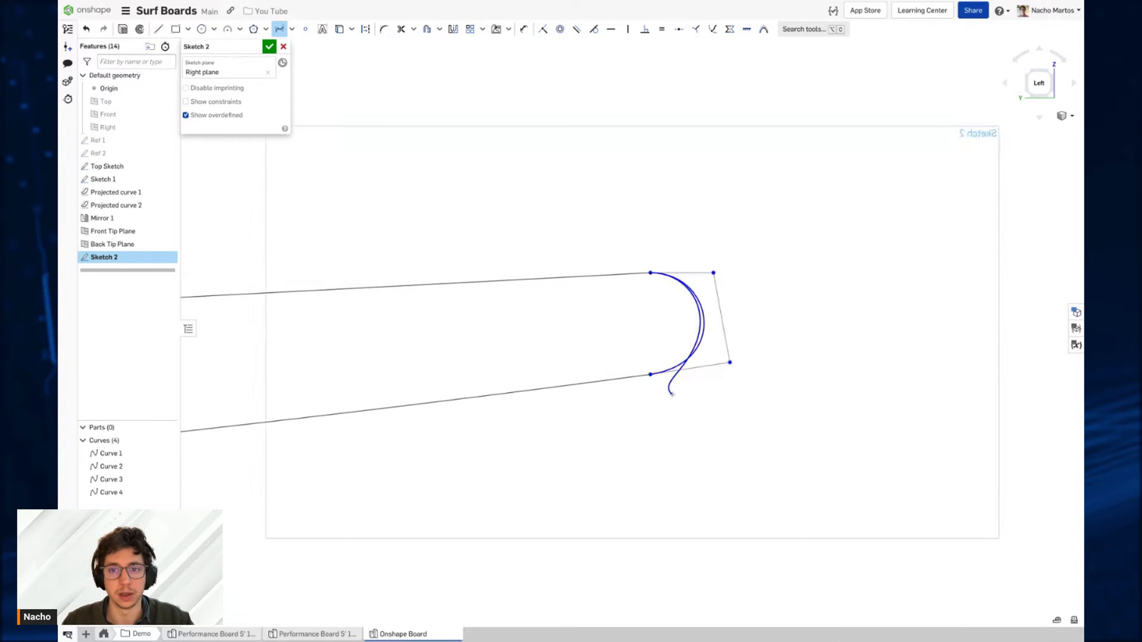
Step: Reshape the tail curve by moving its two outer control points, lifting the upper one out of horizontal alignment with the curve's end
drag(730, 364, 726, 359)
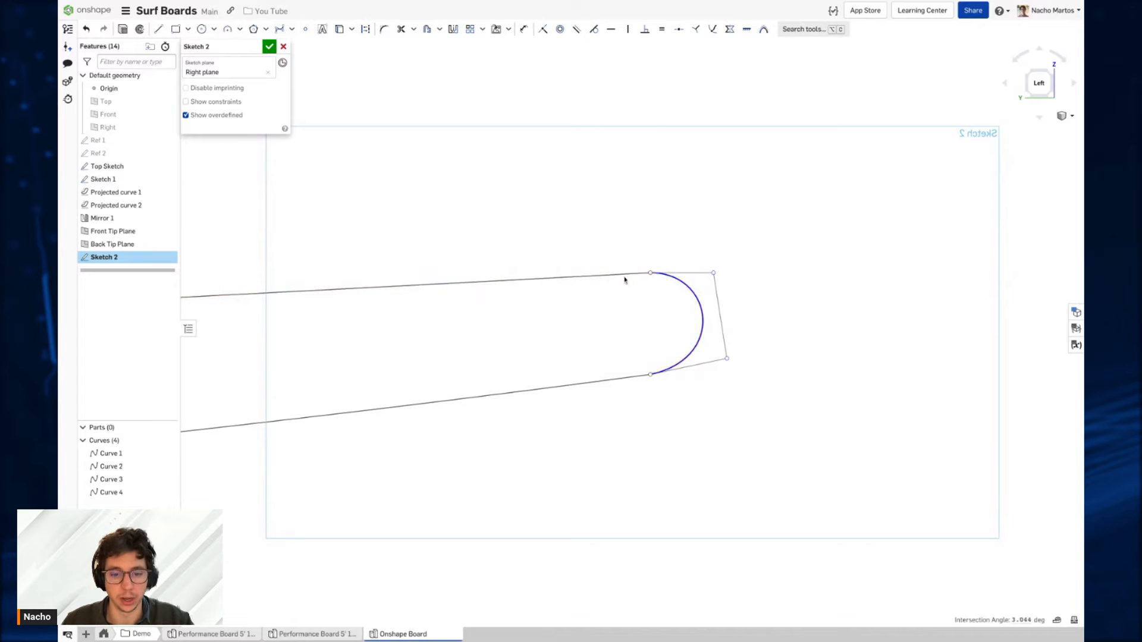
drag(703, 308, 700, 312)
key(ctrl+z)
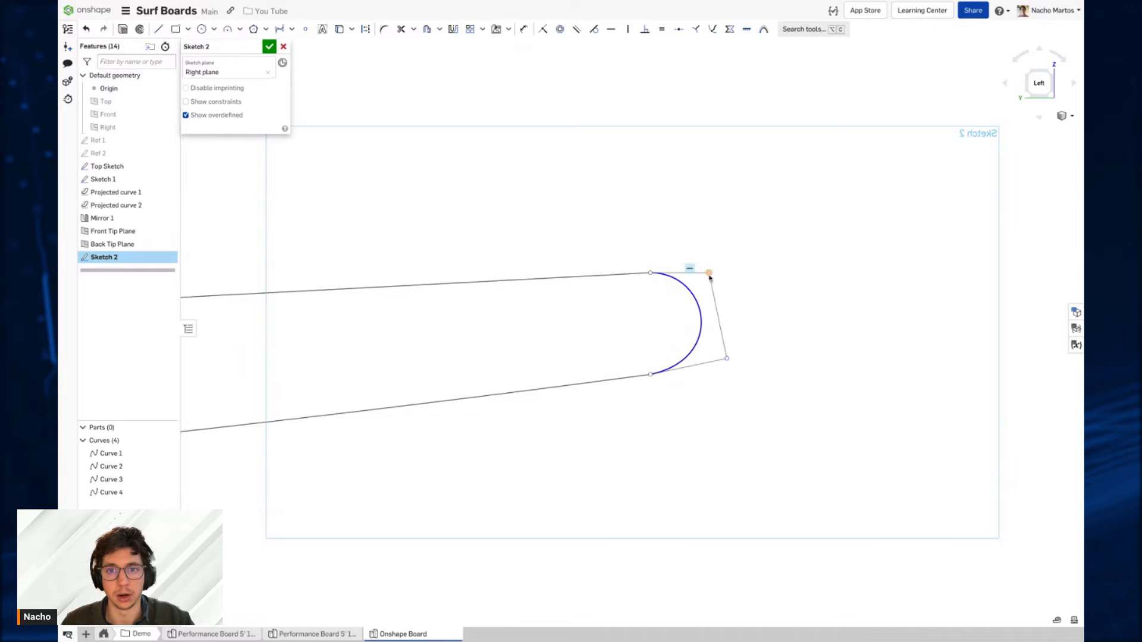
drag(709, 272, 717, 277)
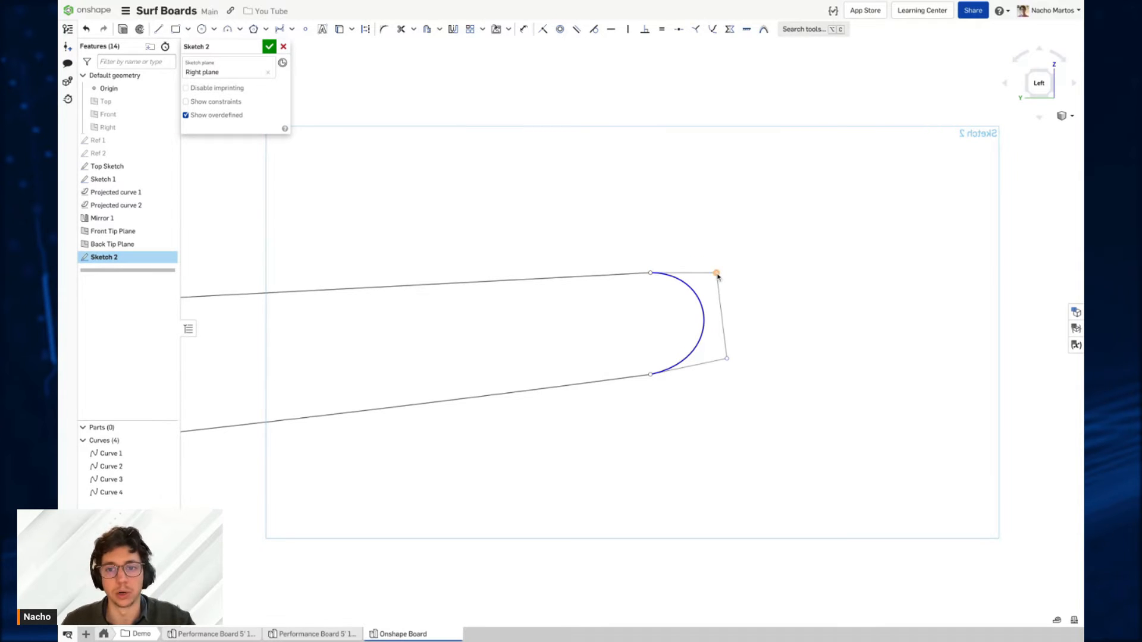
drag(717, 274, 715, 264)
Step: Make the tail curve tangent to the upper and lower profile curves and pull its outer control points closer to the board
click(688, 286)
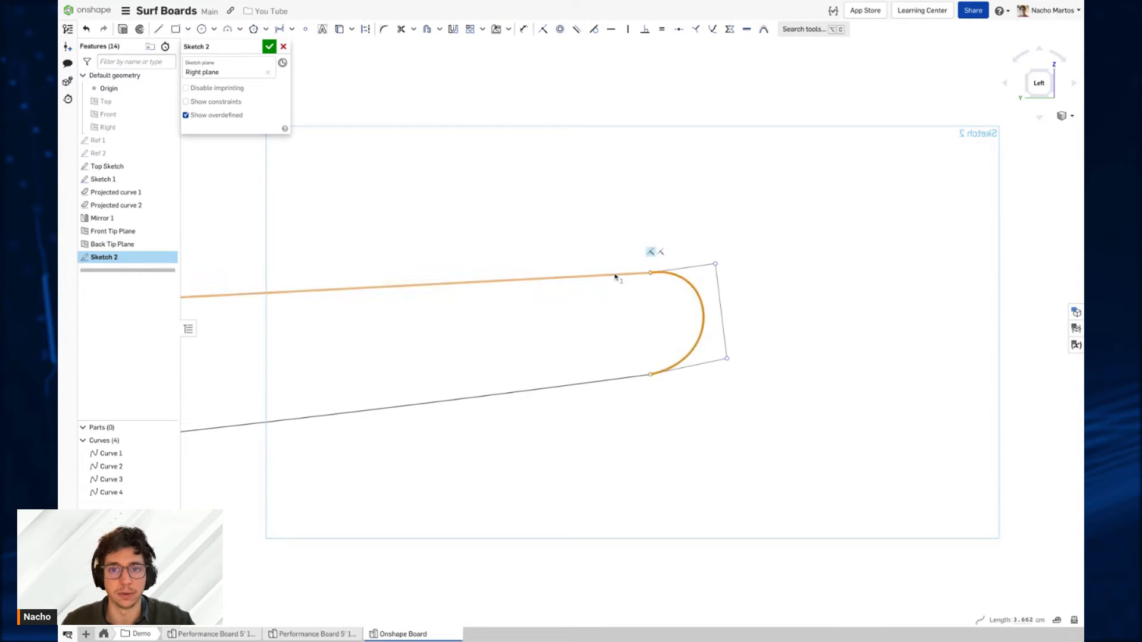
click(651, 337)
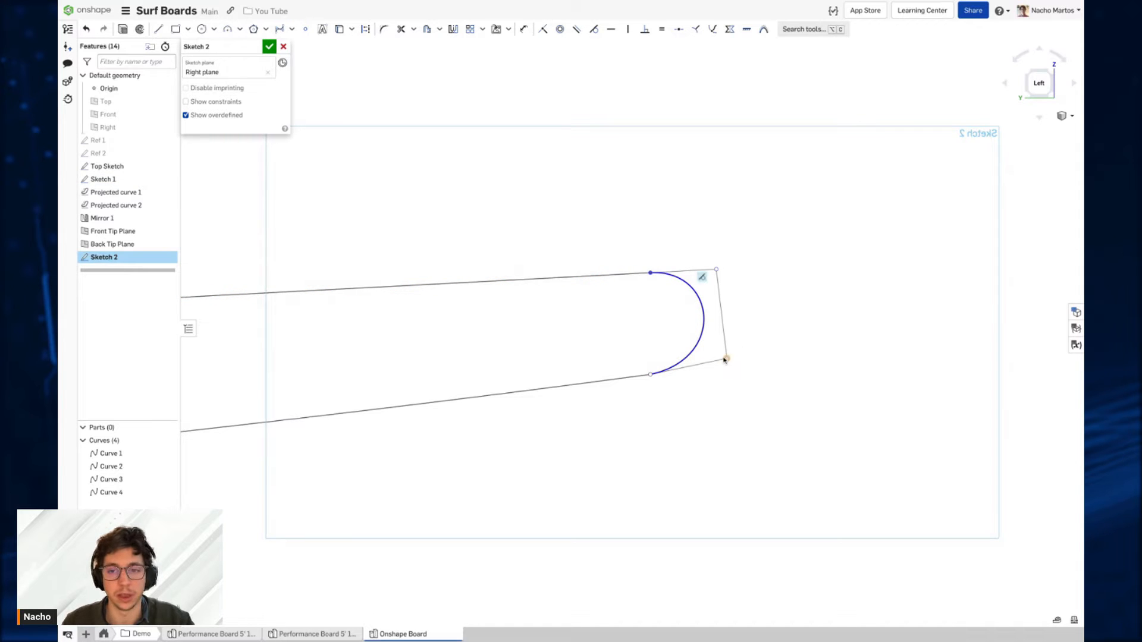
click(704, 331)
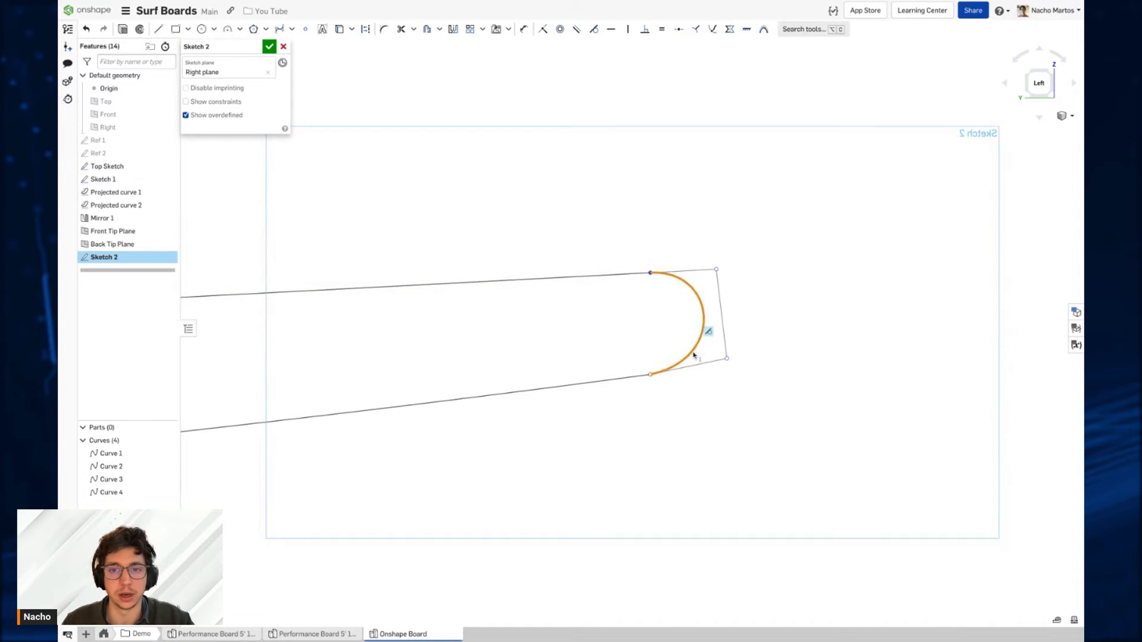
click(638, 409)
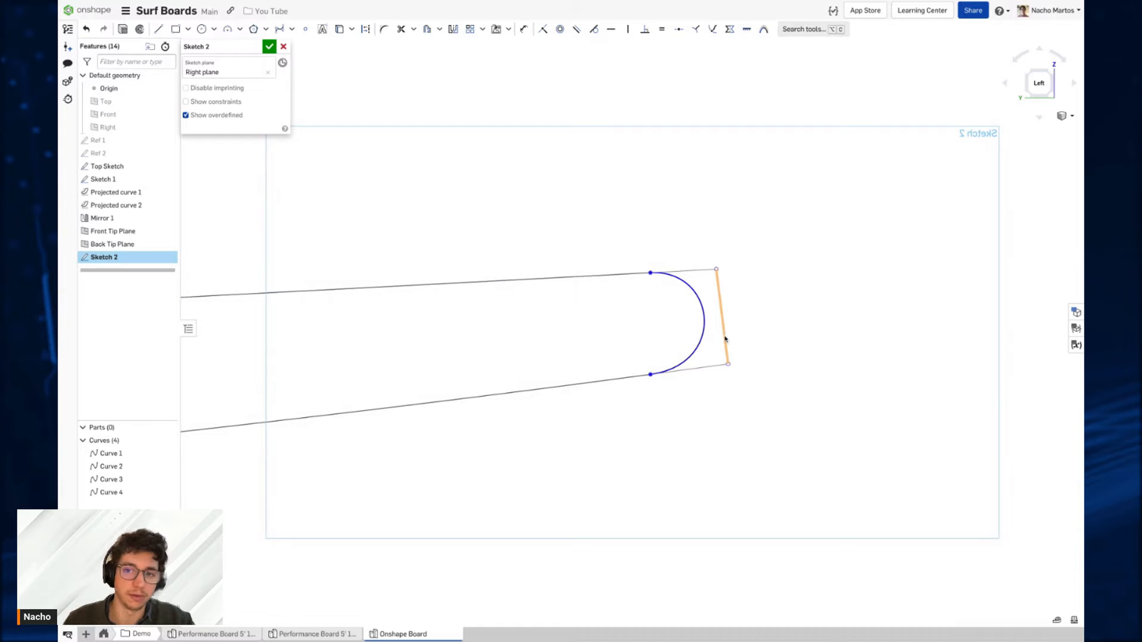
drag(725, 339, 715, 339)
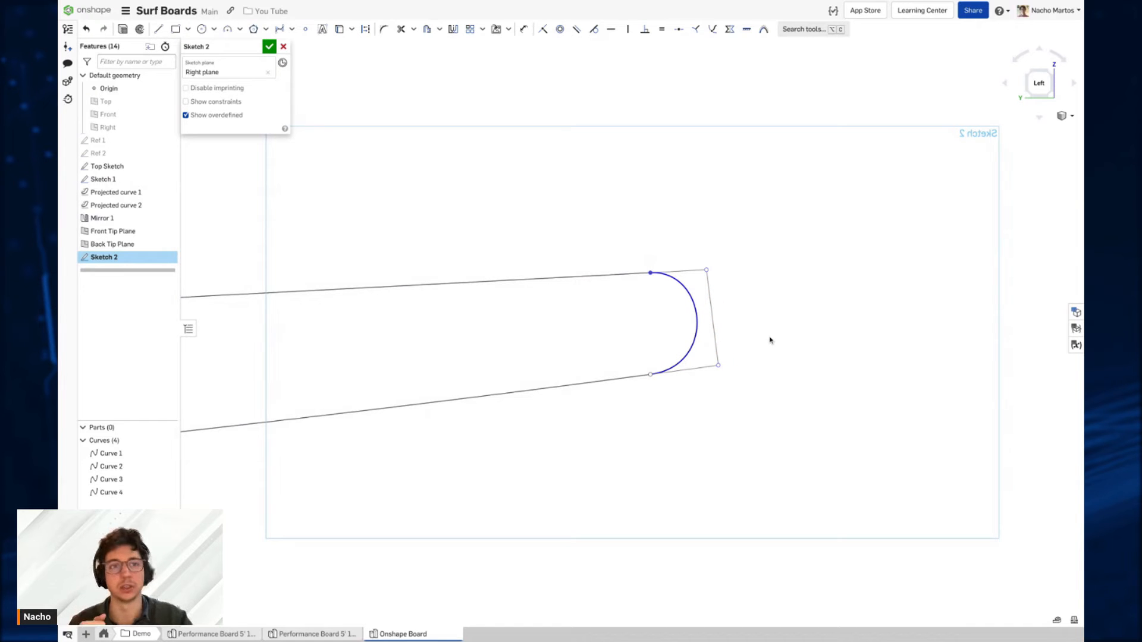
Step: Check the tail curve's constraints by displaying them, reopen the sketch to show them again, and accept it
click(220, 103)
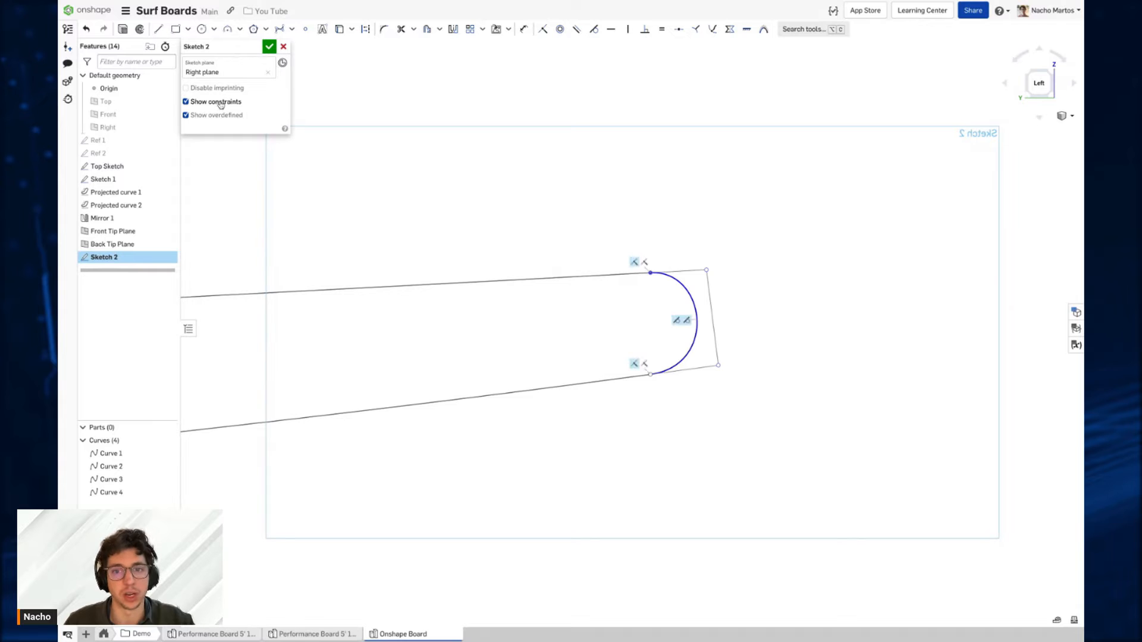
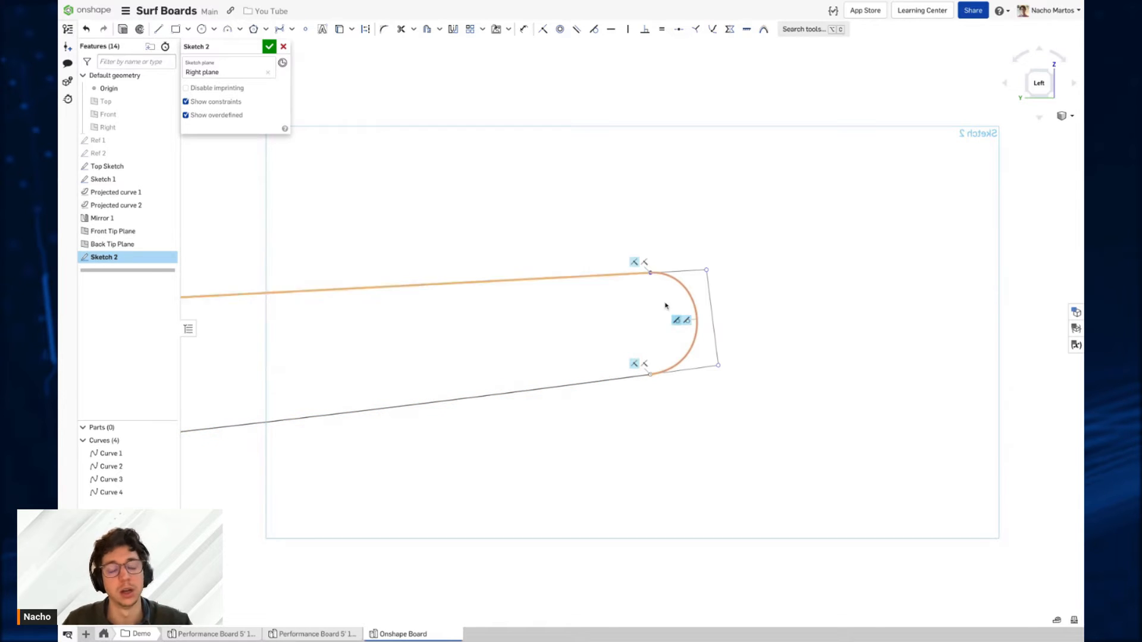
click(283, 47)
click(611, 50)
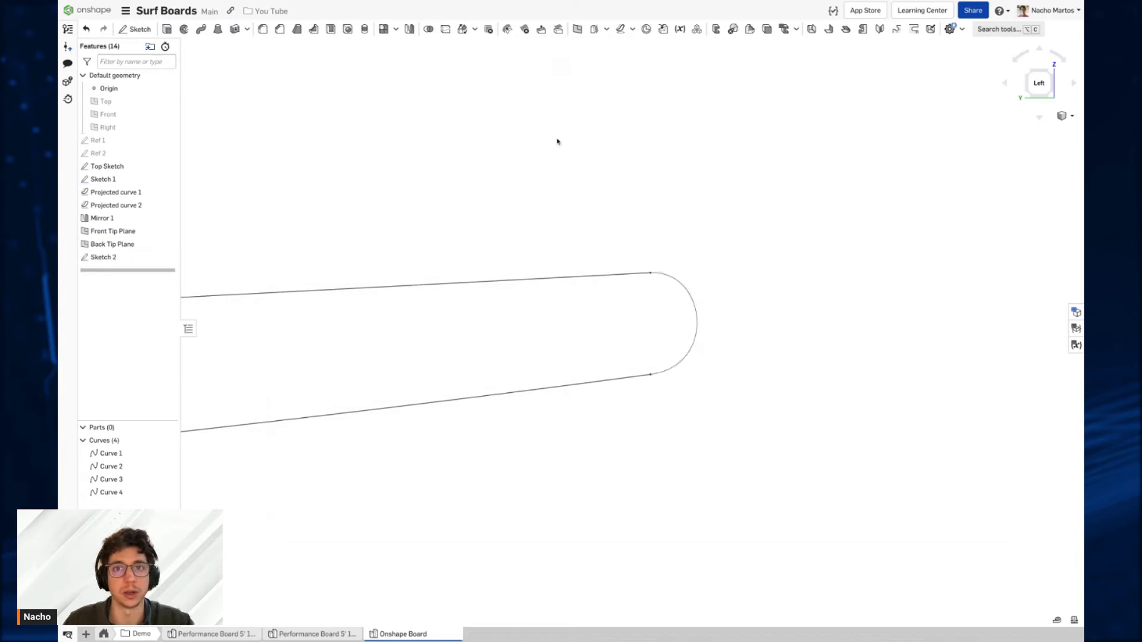
double_click(104, 256)
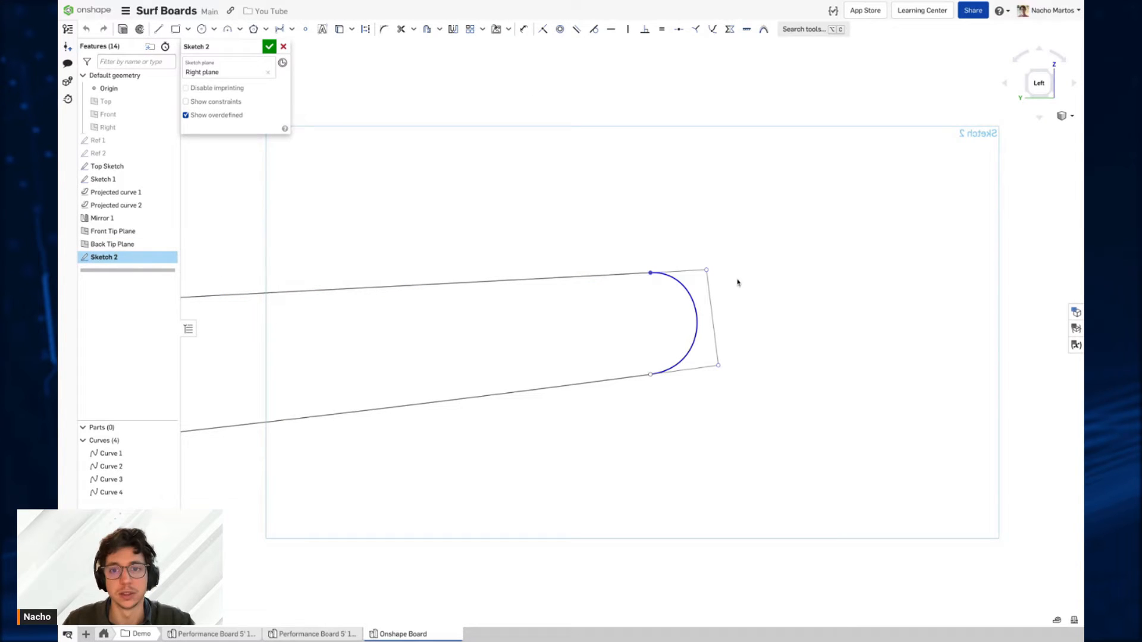
click(243, 101)
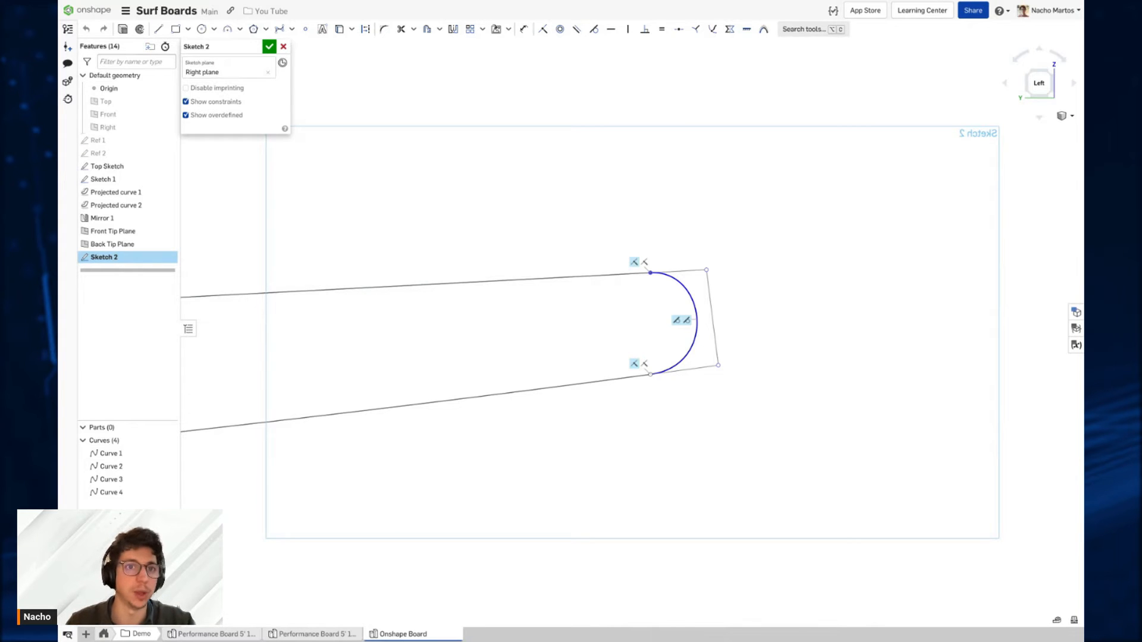
click(270, 46)
Step: Start a new sketch on the Front Tip Plane
key(f)
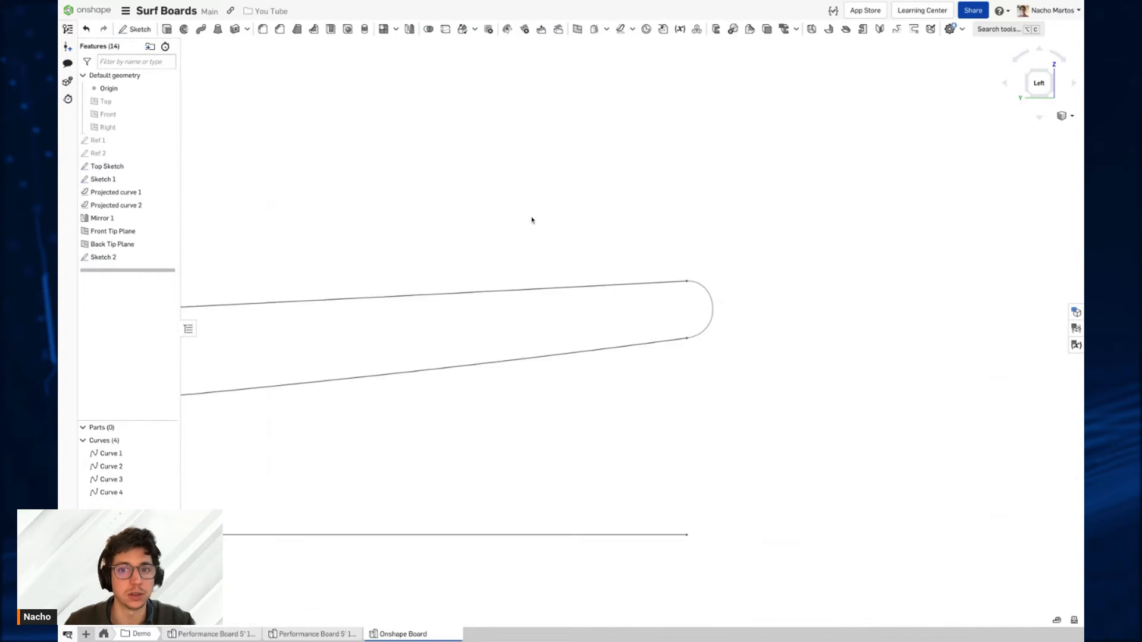
right_drag(702, 254, 750, 258)
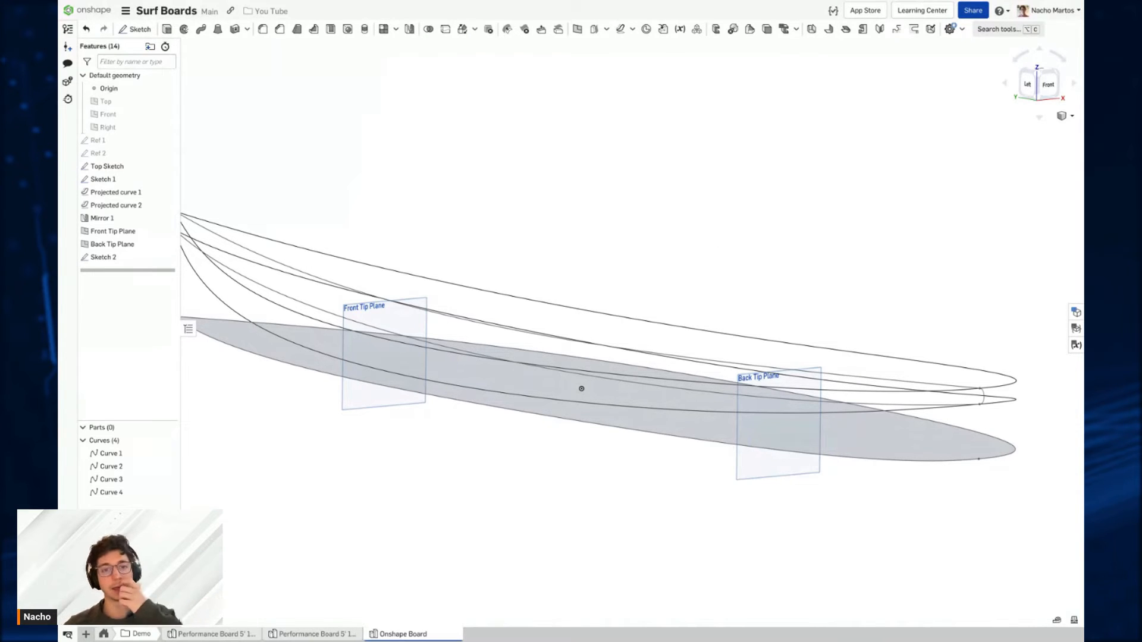
click(398, 320)
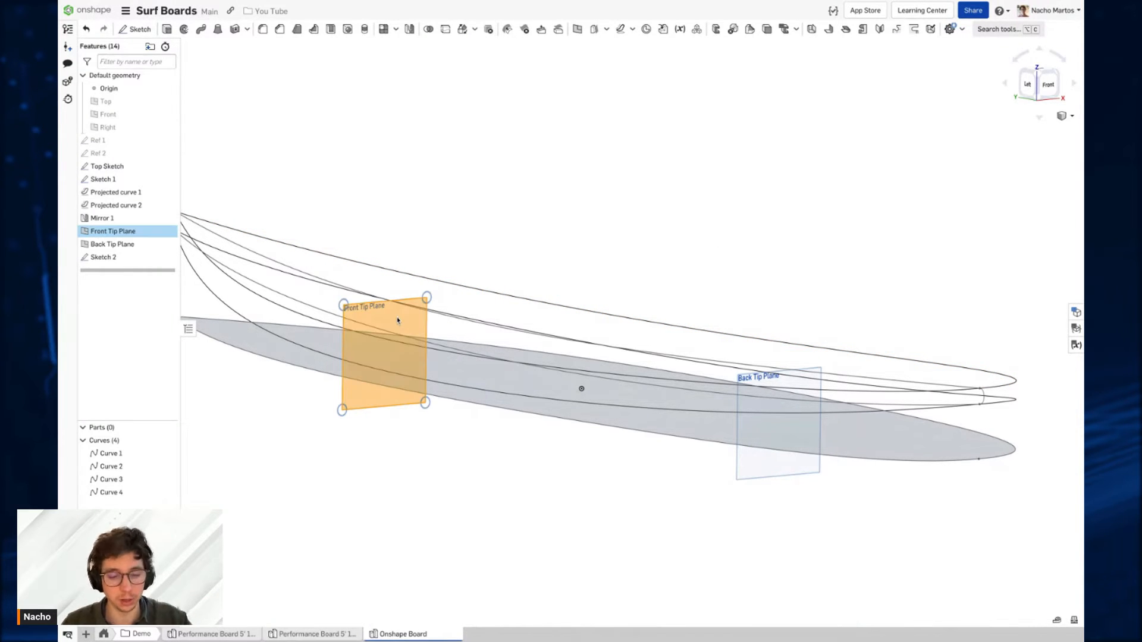
key(shift+s)
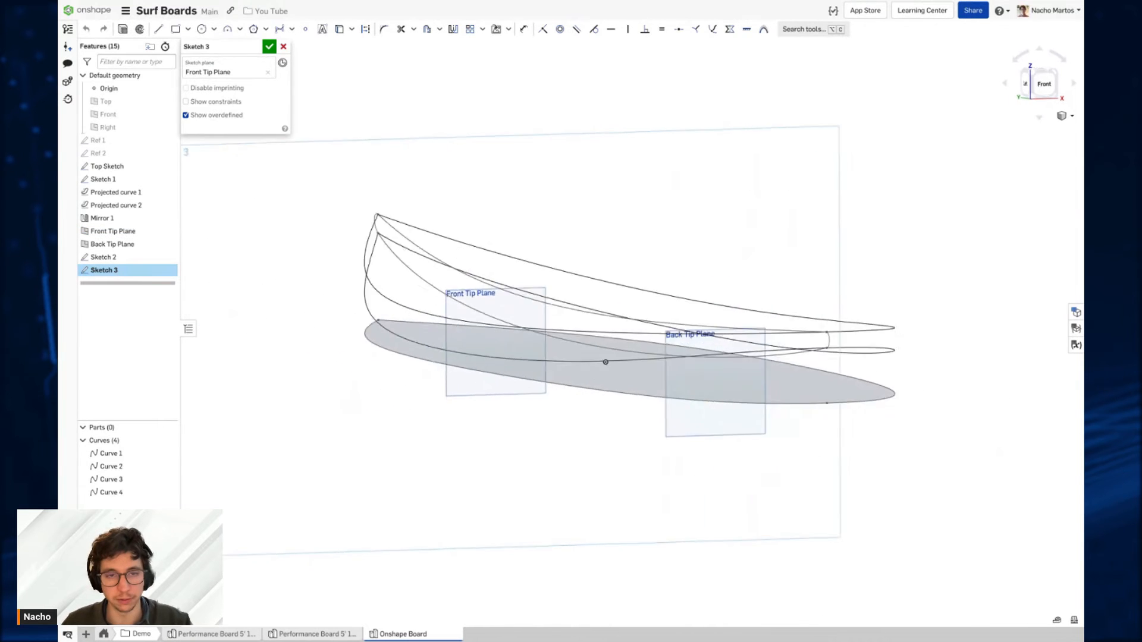
middle_drag(604, 252, 530, 242)
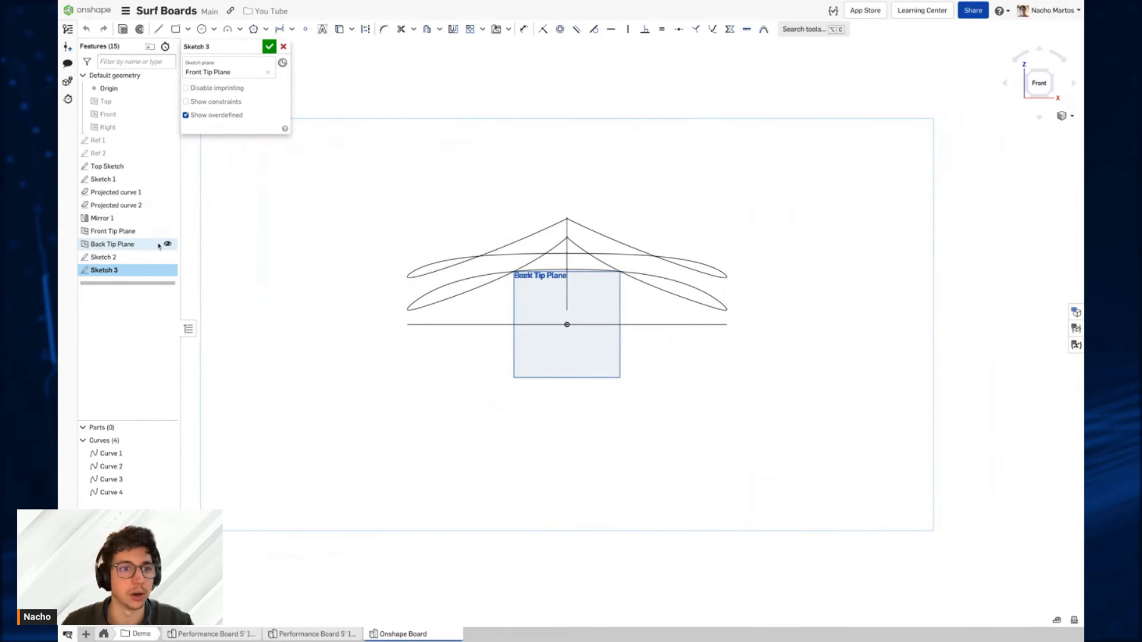
Step: Hide the Back Tip Plane, Sketch 1, Top Sketch and Mirror 1 to clear the view for the Front Tip Plane sketch
click(167, 244)
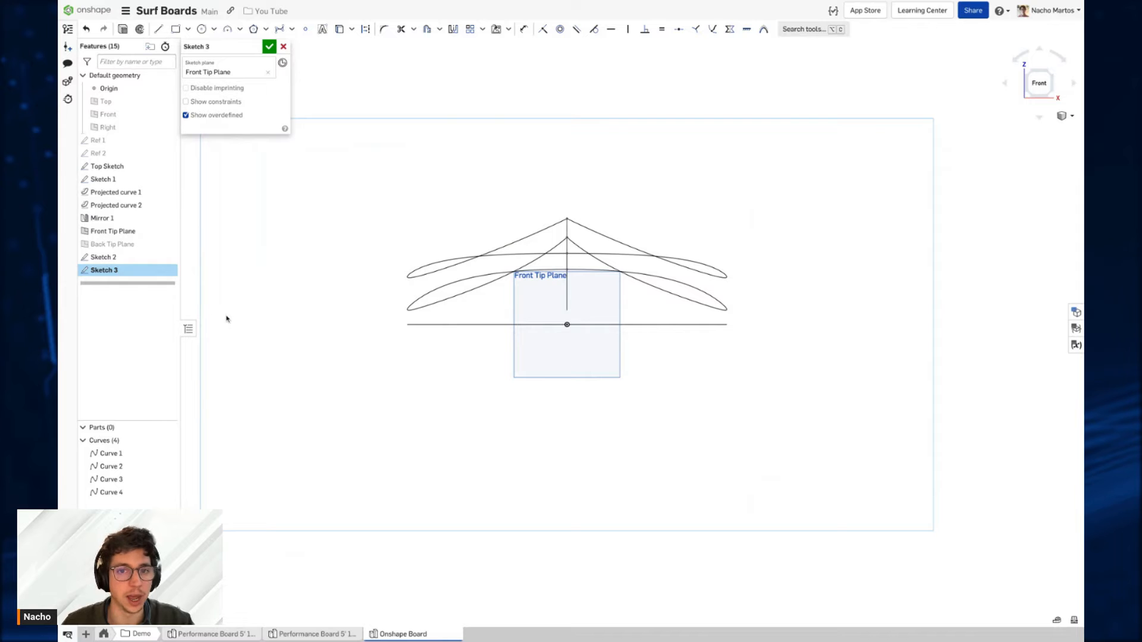
click(167, 179)
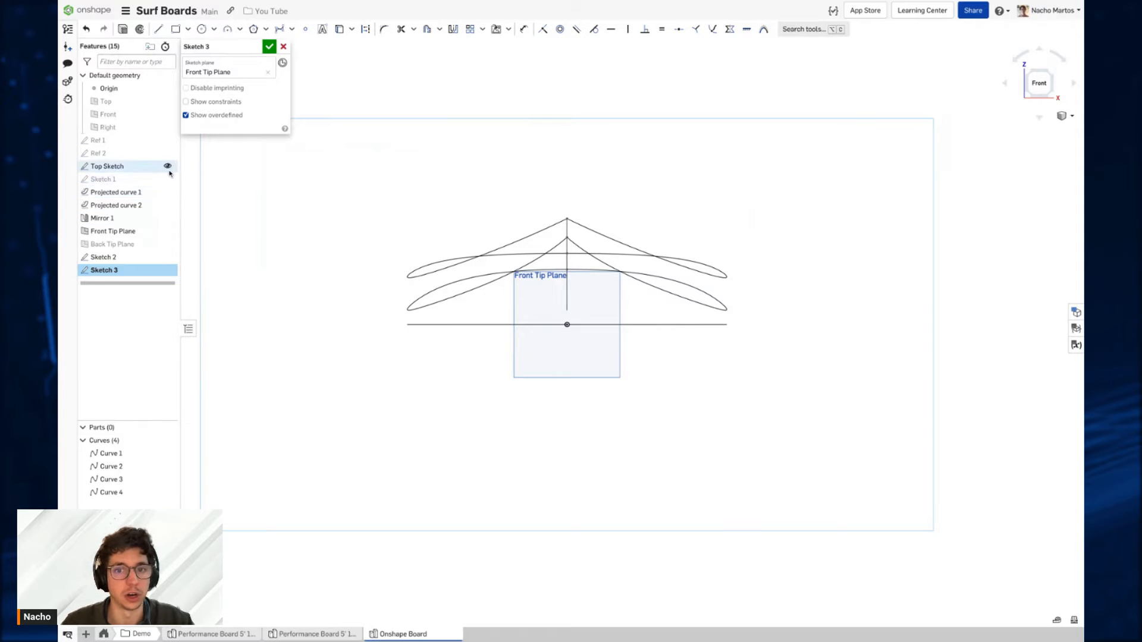
click(168, 166)
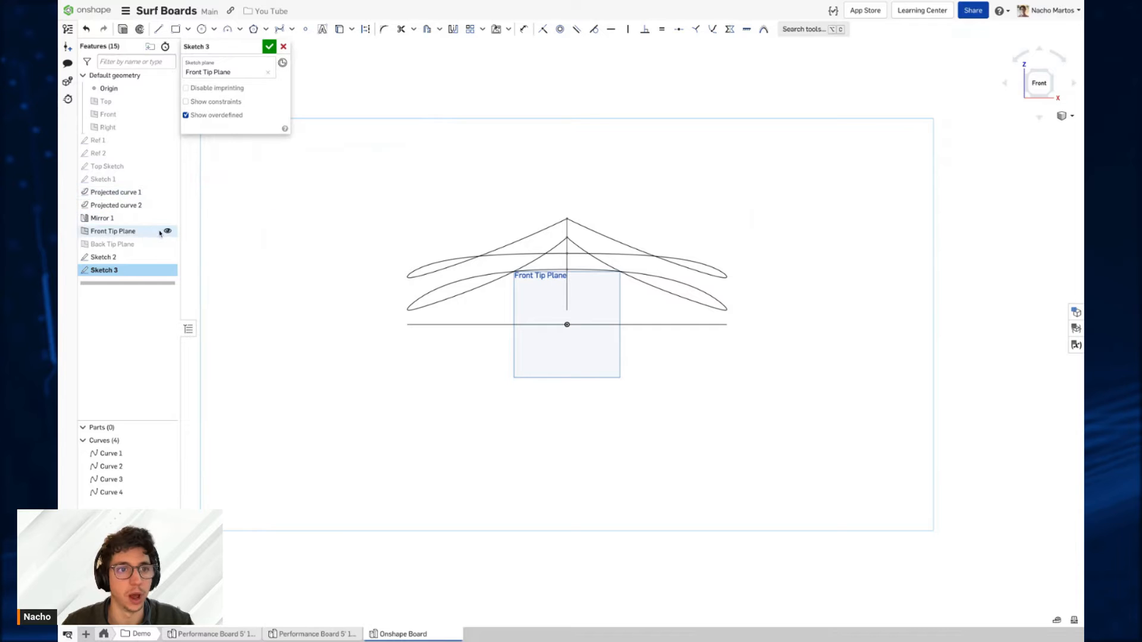
scroll(525, 297, up, 2)
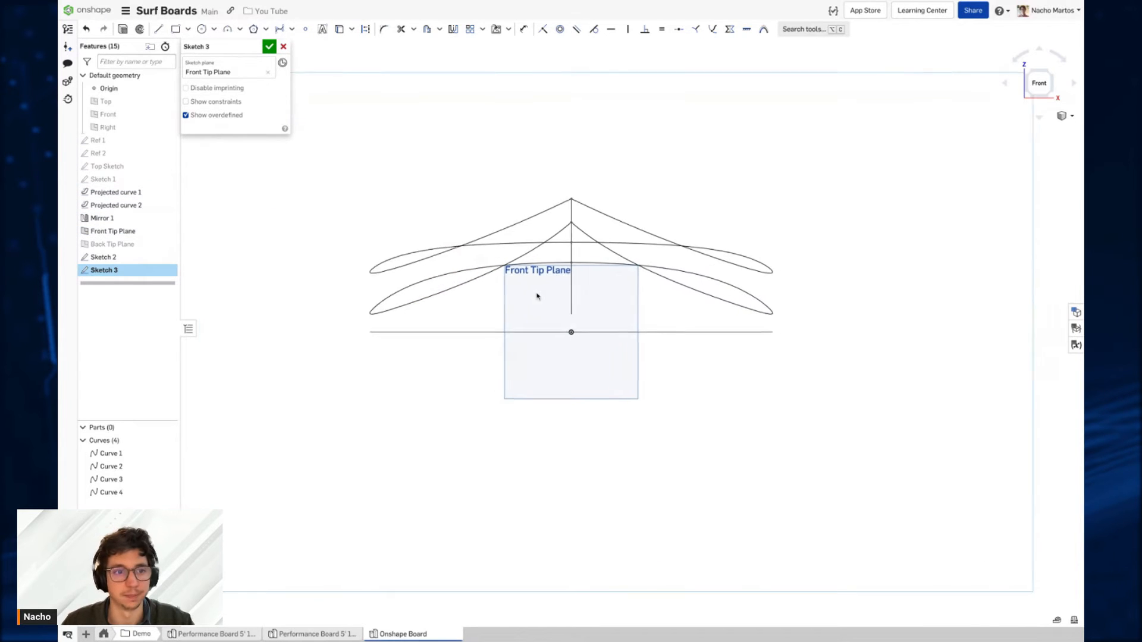
right_drag(492, 305, 495, 304)
click(169, 218)
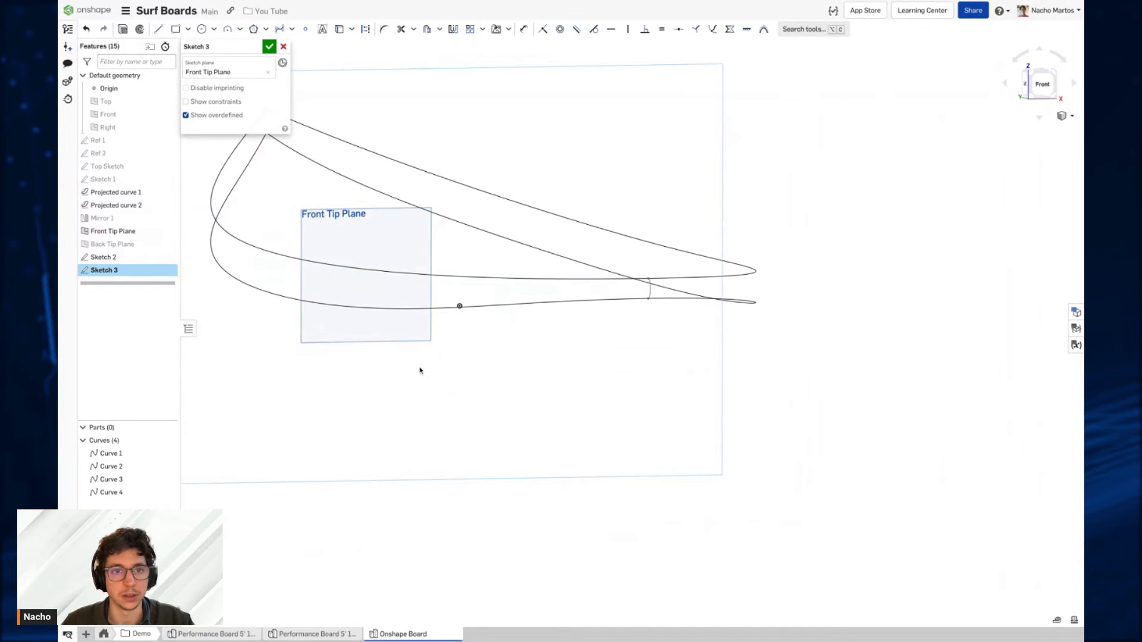
key(n)
right_drag(399, 314, 461, 270)
key(n)
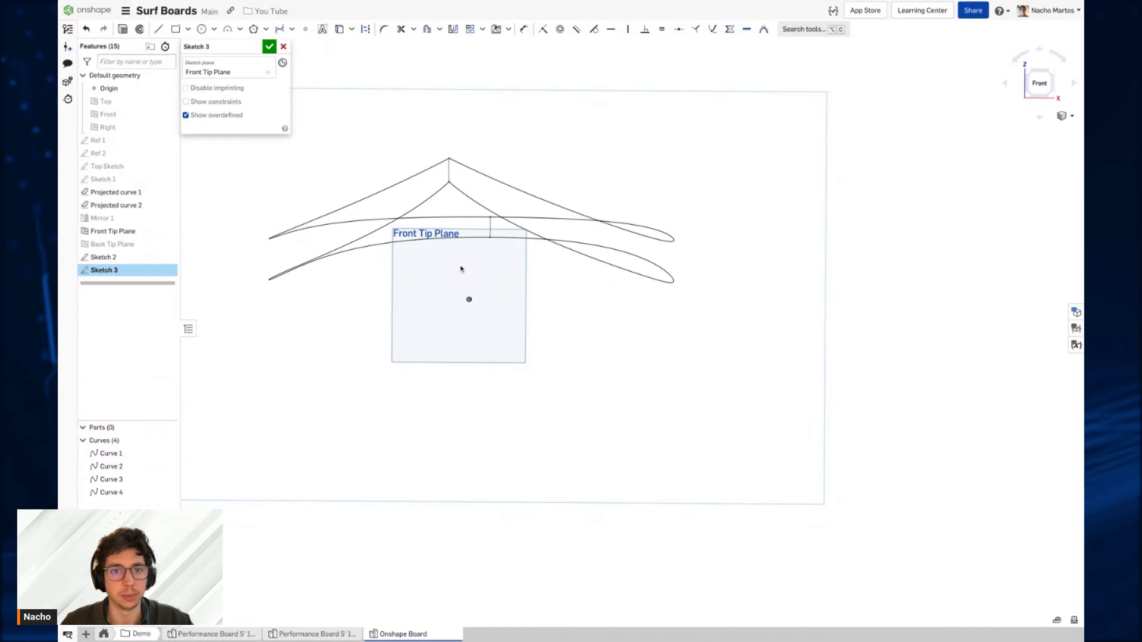
key(n)
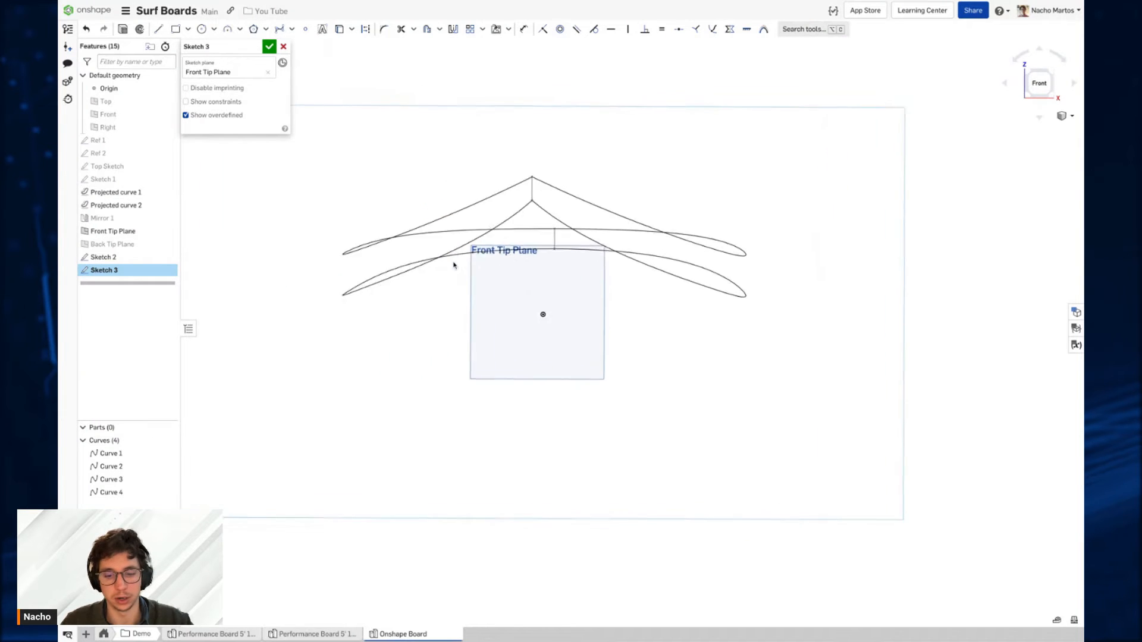
Step: Draw a four-point C-shaped Bezier curve beside the left end of the board outlines in Sketch 3
middle_drag(675, 285, 605, 286)
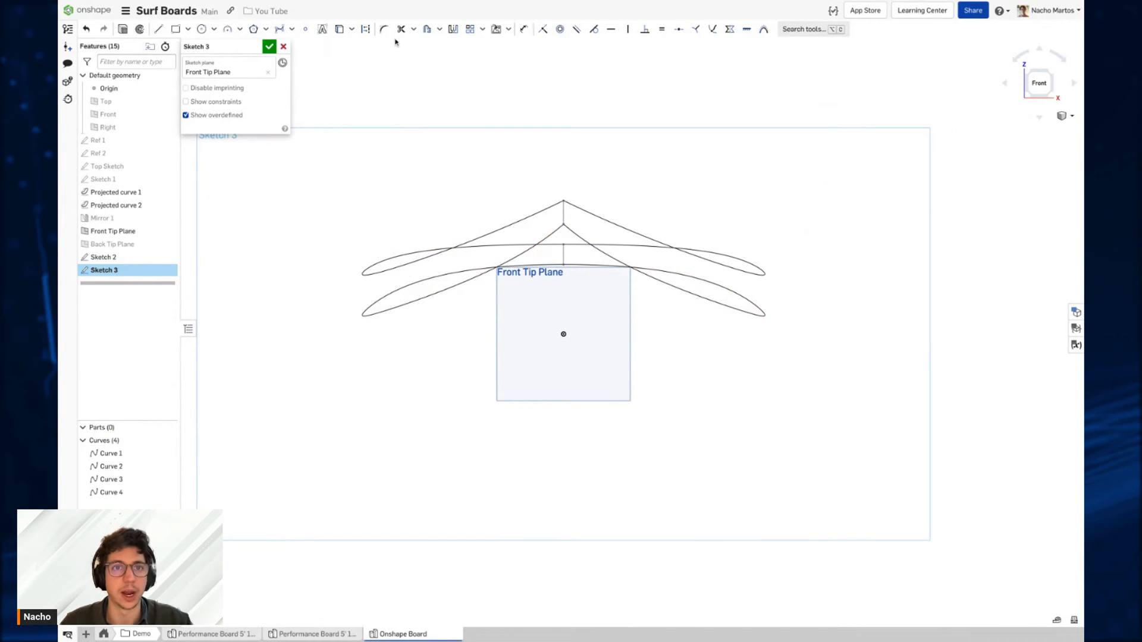
click(279, 29)
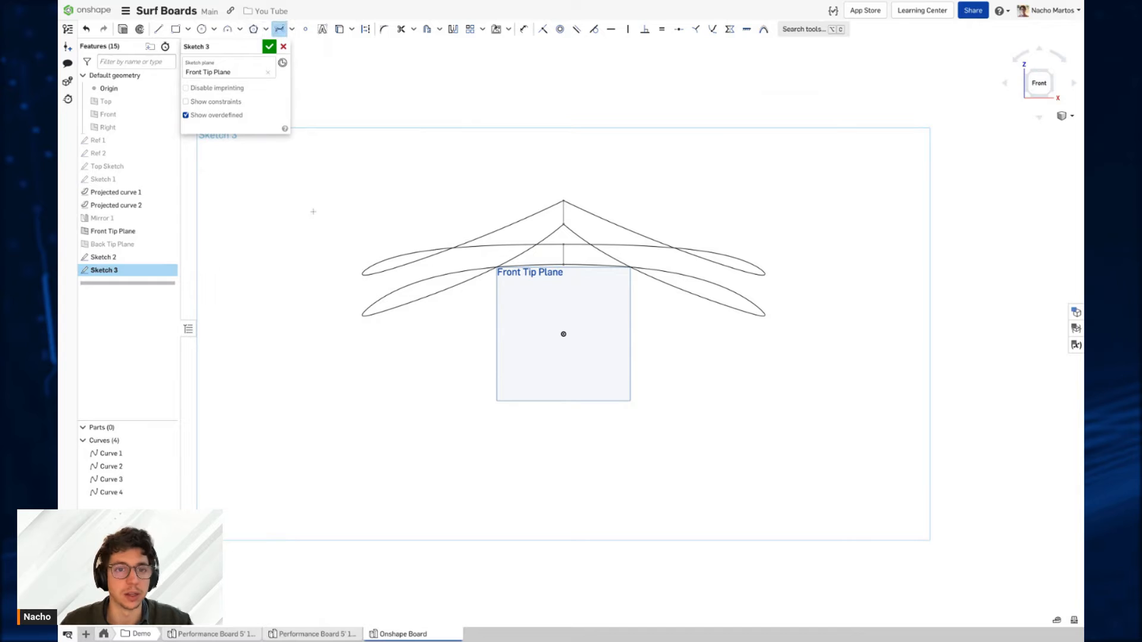
click(322, 254)
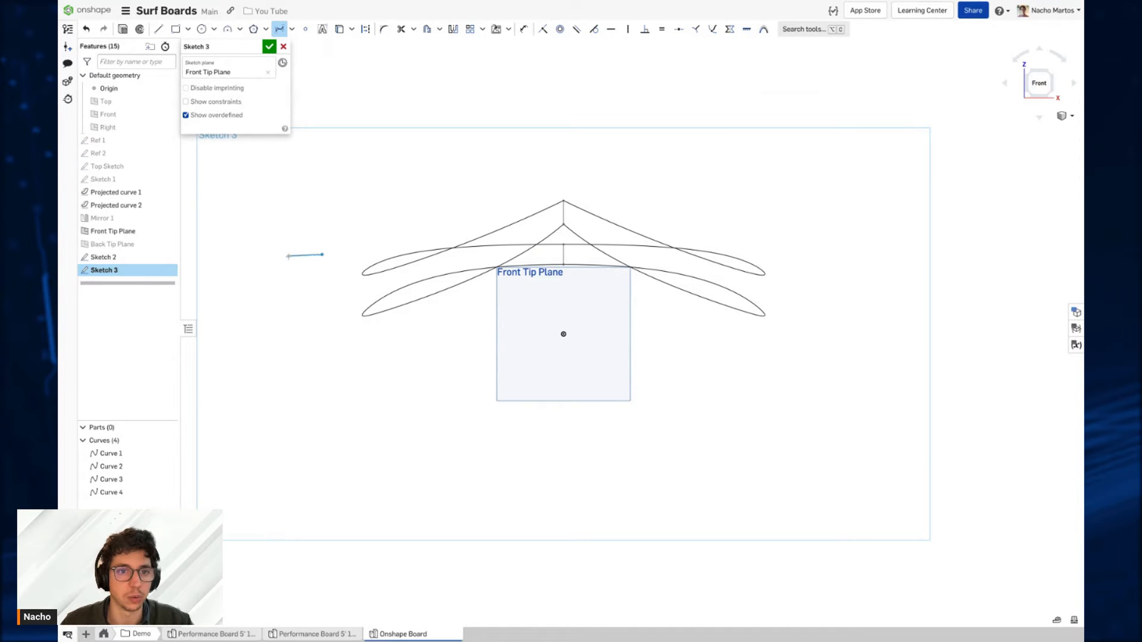
click(289, 256)
click(278, 309)
click(319, 318)
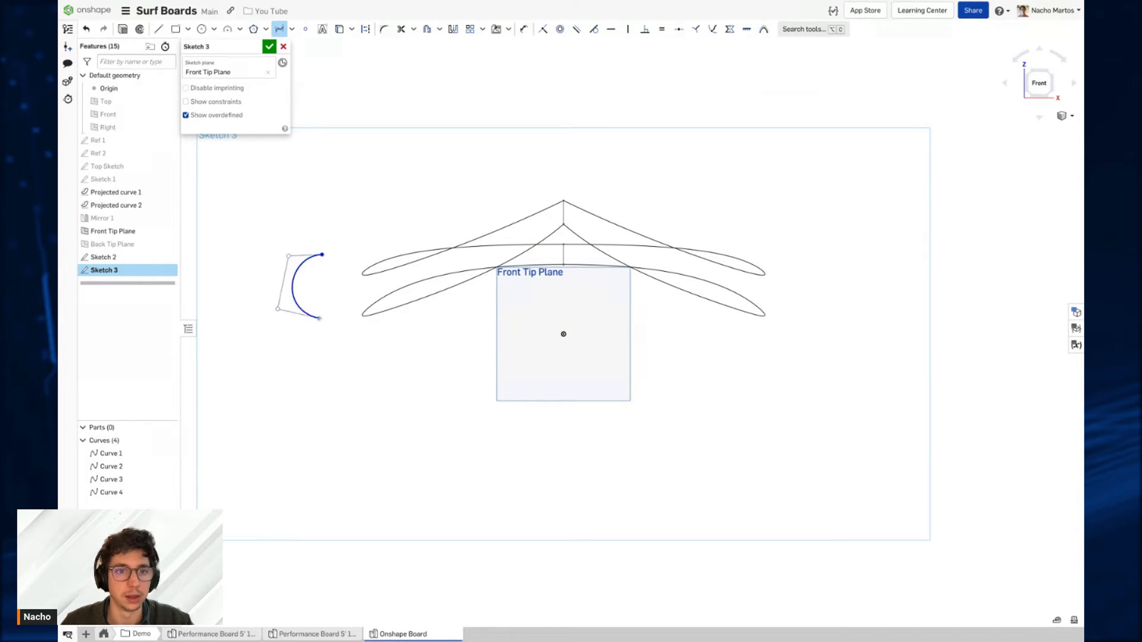
key(Escape)
Step: Add a Pierce constraint between the C-shaped curve's upper endpoint and the upper projected curve on the left side
click(322, 255)
click(368, 282)
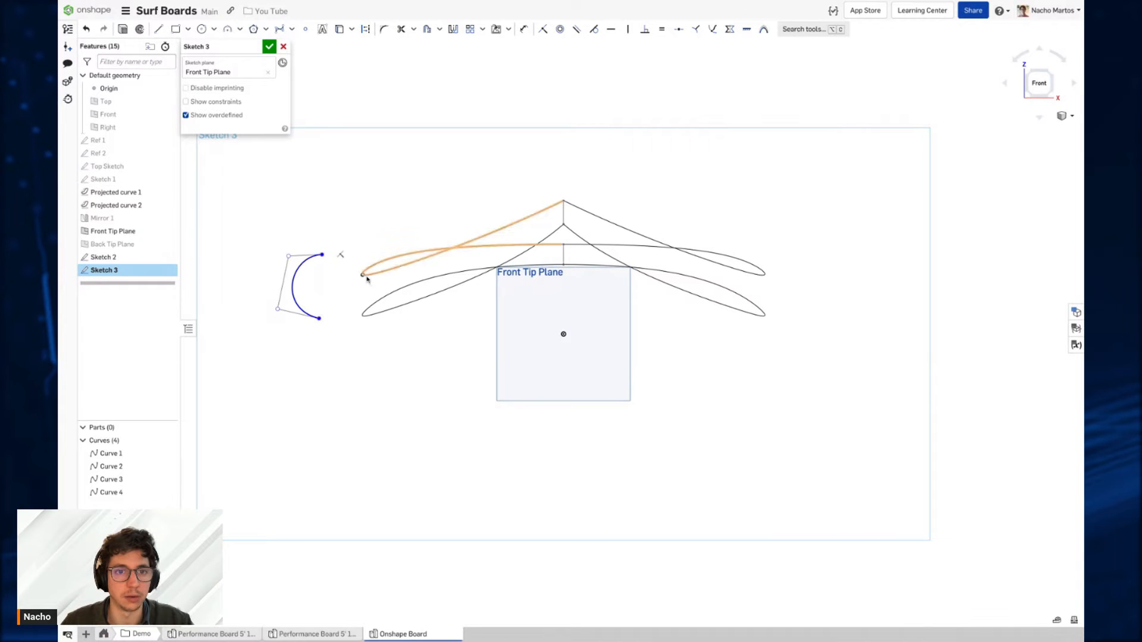
click(363, 274)
click(362, 275)
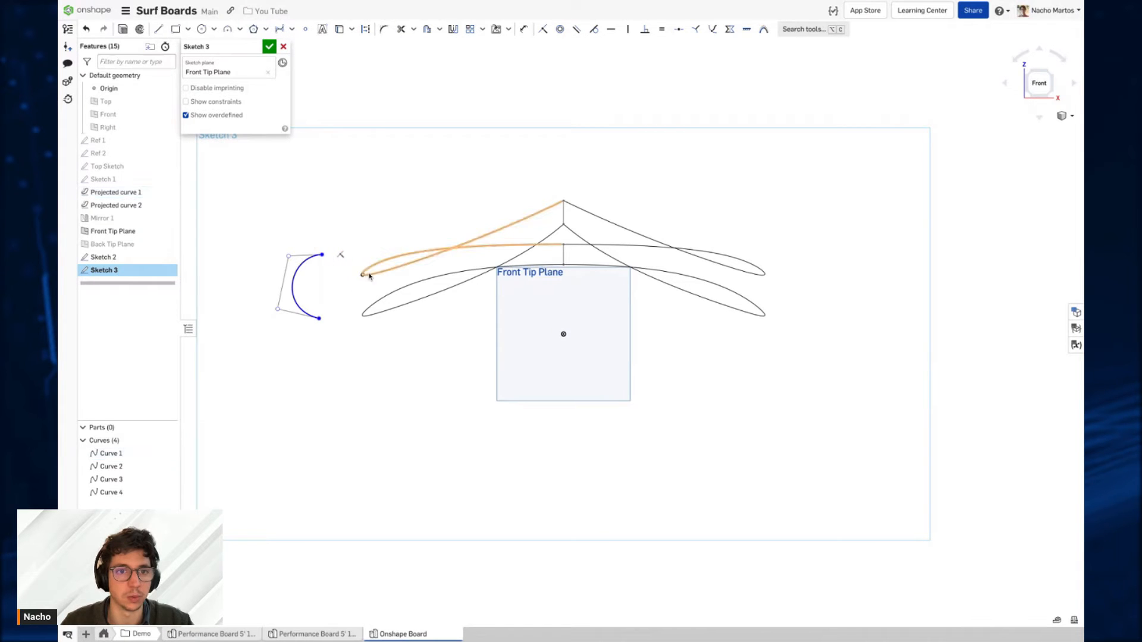
click(322, 255)
click(369, 269)
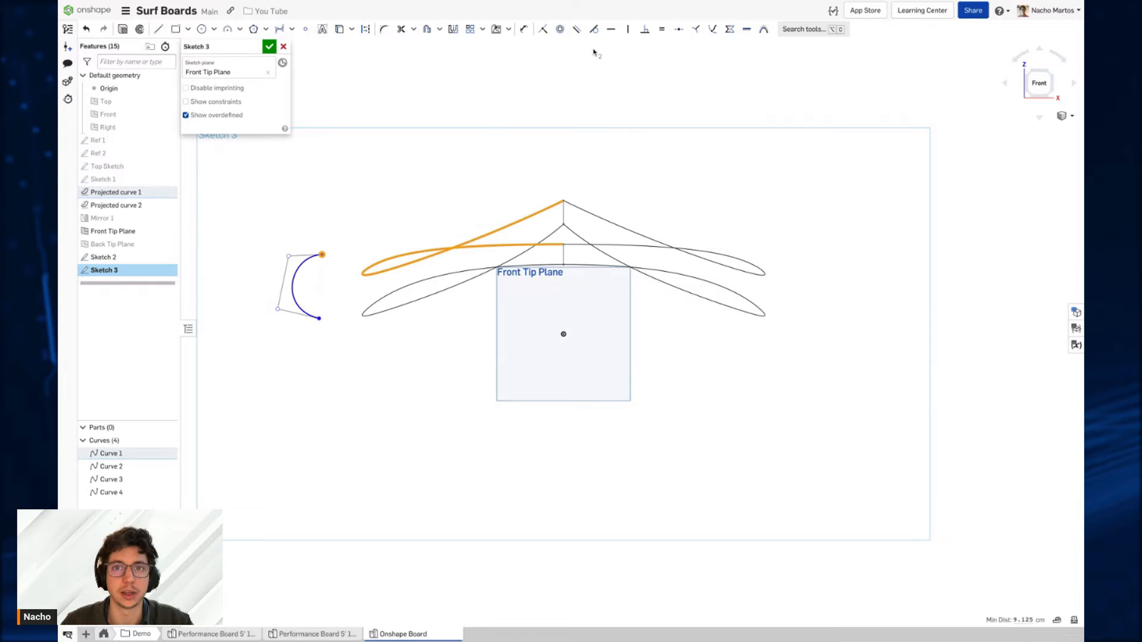
click(711, 29)
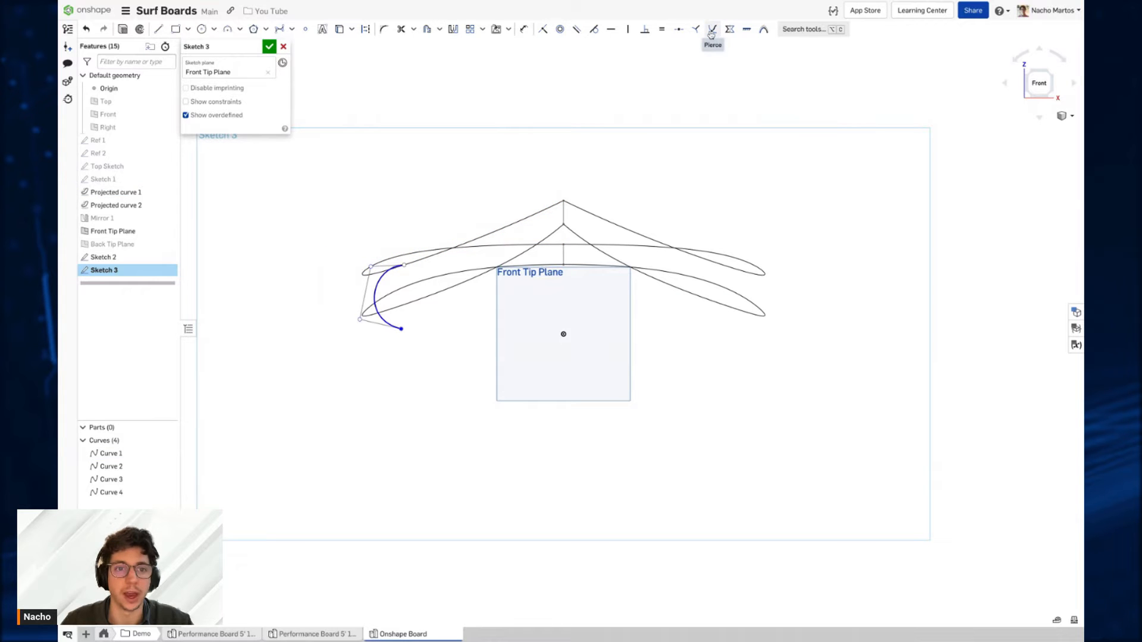
Step: Add a Pierce constraint between the C-shaped curve's lower endpoint and the lower projected curve
click(401, 330)
click(390, 314)
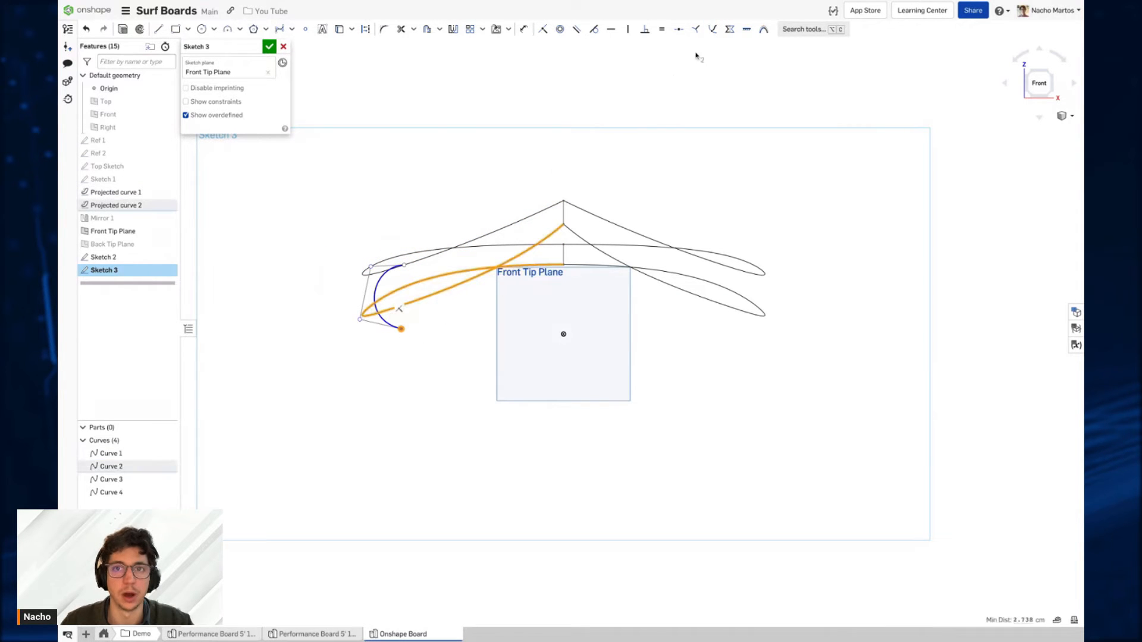
click(712, 29)
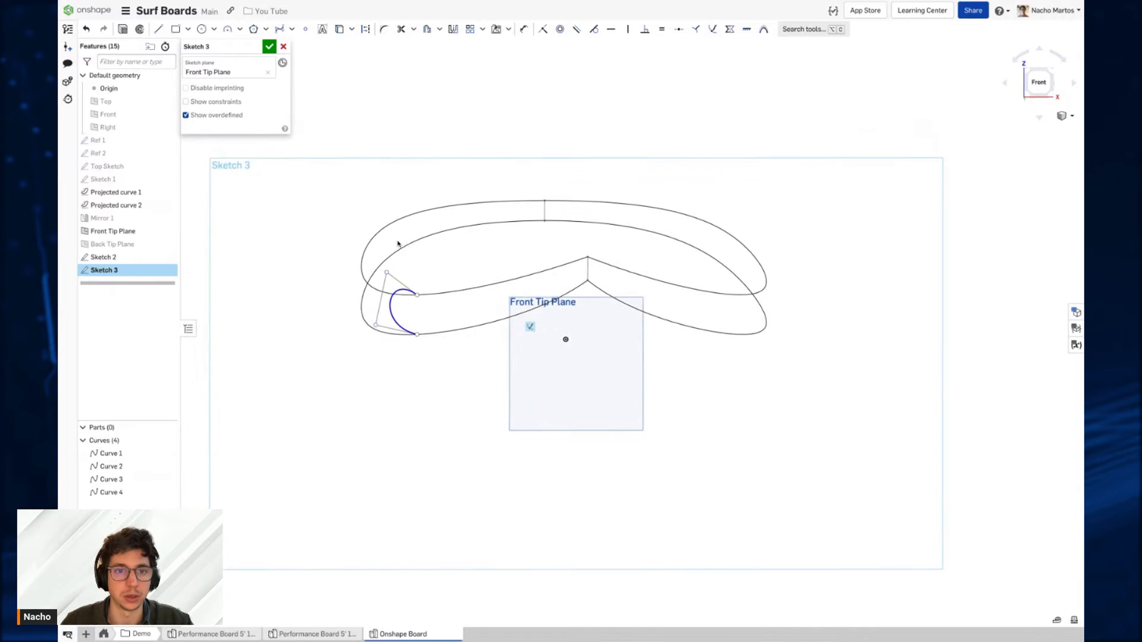
Step: Reposition the left rail curve's two middle control points to form a rounded rail, then return to the view normal to the sketch
scroll(357, 248, up, 5)
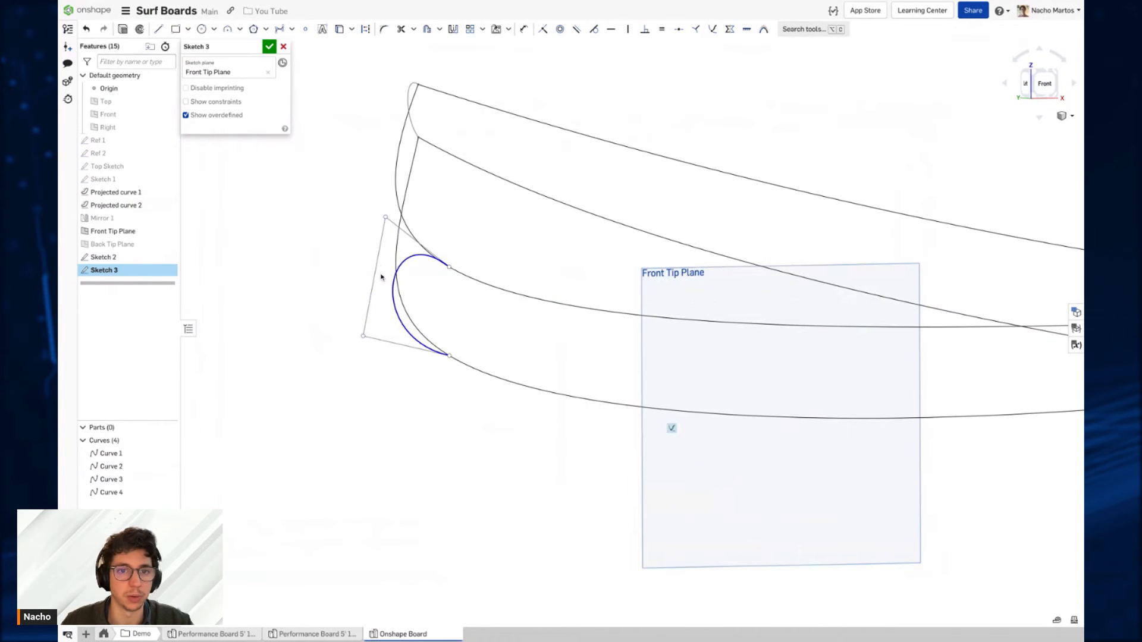
drag(377, 245, 371, 276)
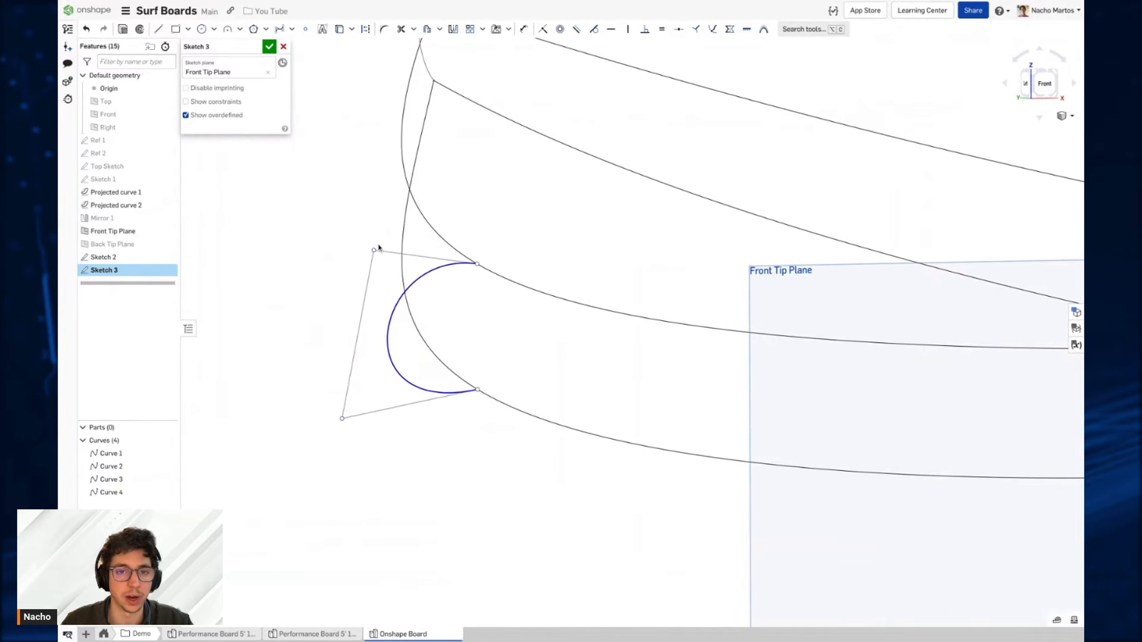
drag(342, 419, 371, 418)
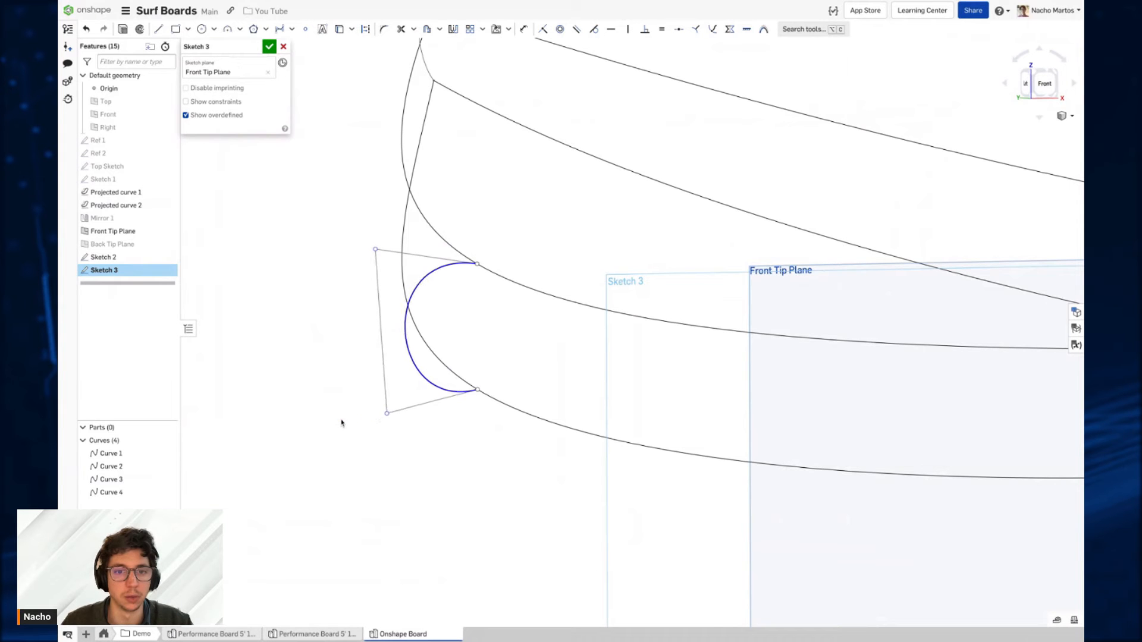
drag(377, 250, 378, 266)
right_drag(378, 266, 539, 304)
key(n)
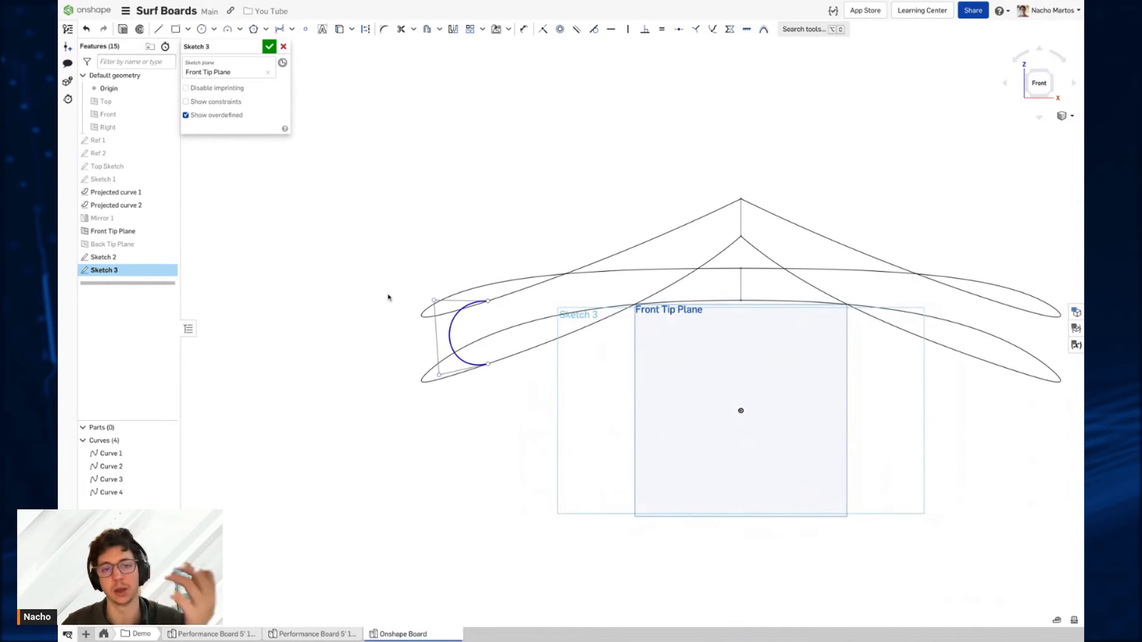
Step: Draw a three-point Bezier curve from the left rail's upper endpoint across the board, with its middle control point near the centre
click(279, 29)
click(488, 301)
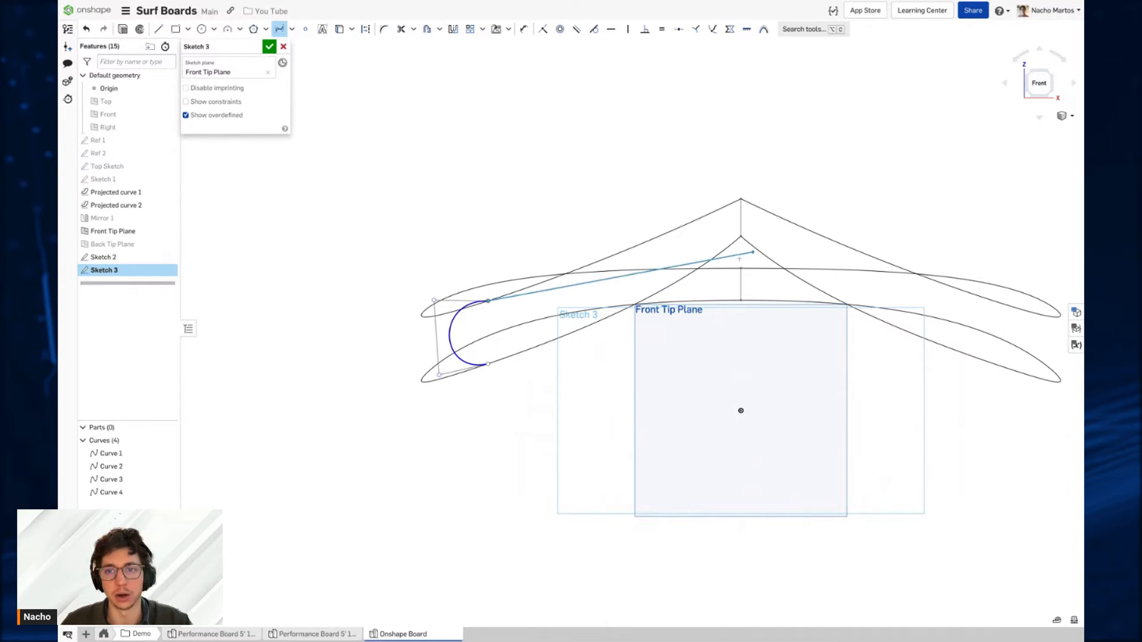
click(748, 258)
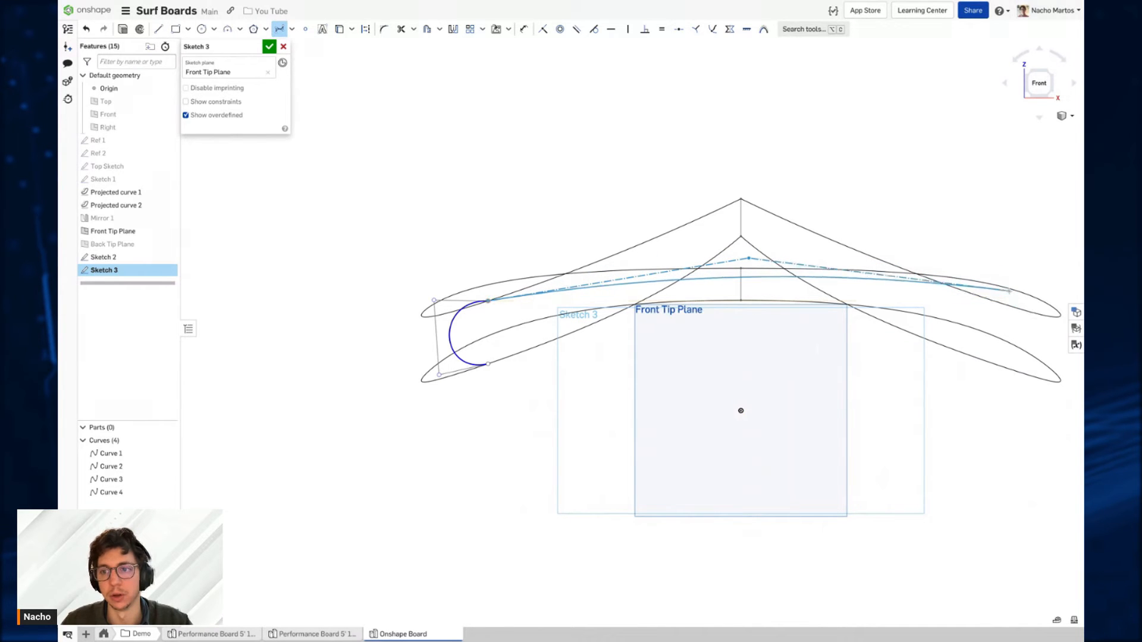
click(1010, 271)
key(Escape)
Step: Add a Pierce constraint between the top curve's free right endpoint and the mirrored upper outline curve
middle_drag(1028, 276, 860, 269)
key(Escape)
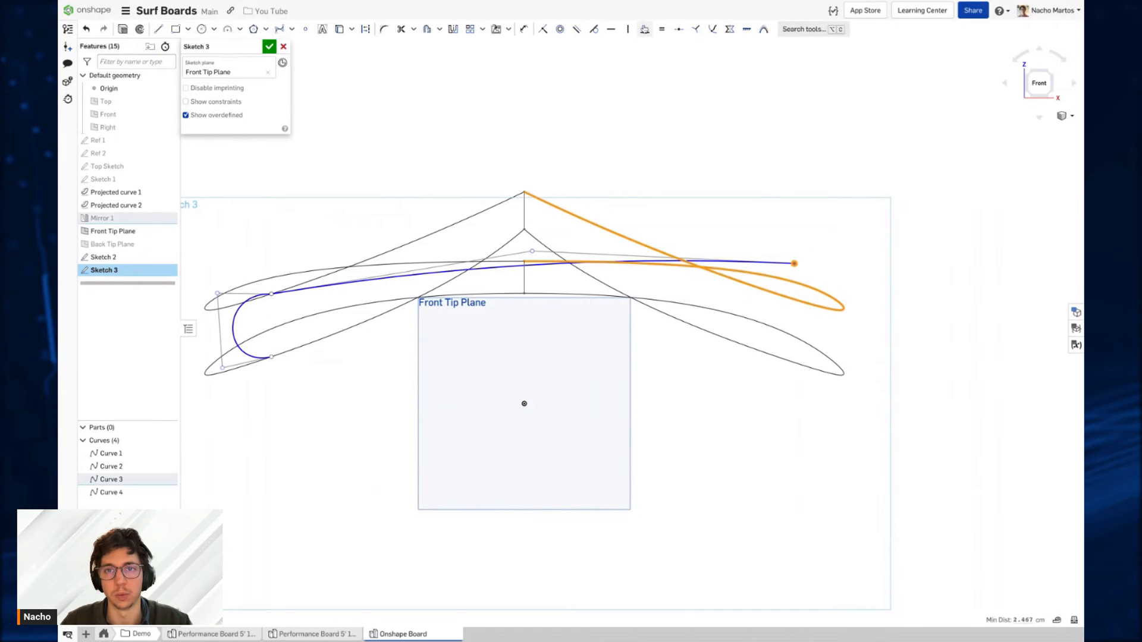
click(714, 31)
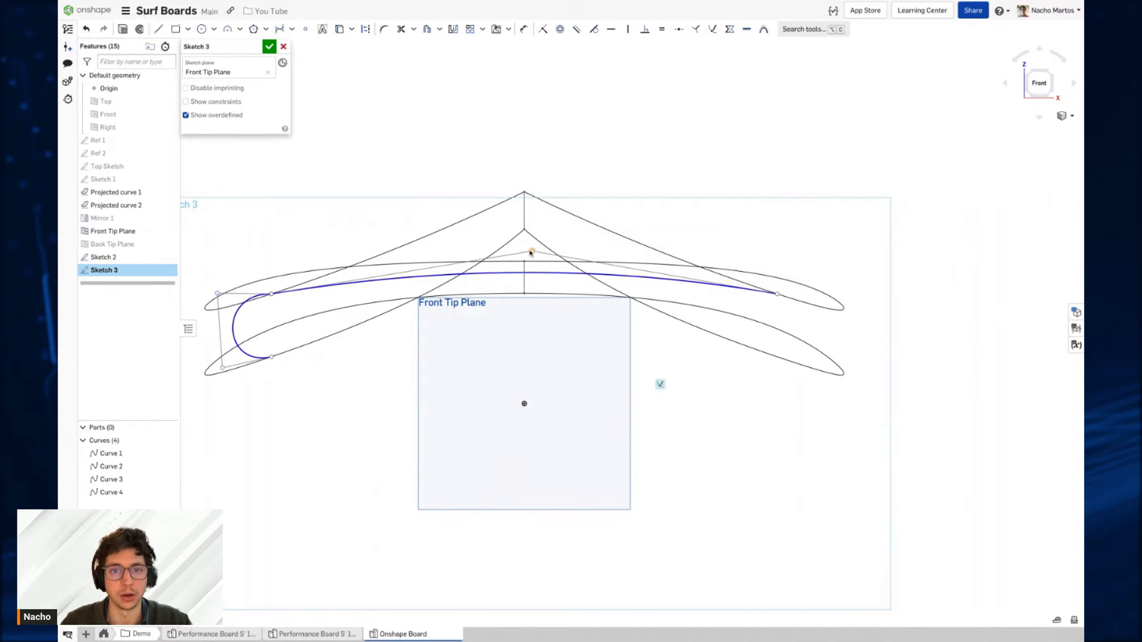
Step: Align the top curve's middle control point vertically with the origin and raise it slightly
drag(530, 253, 526, 252)
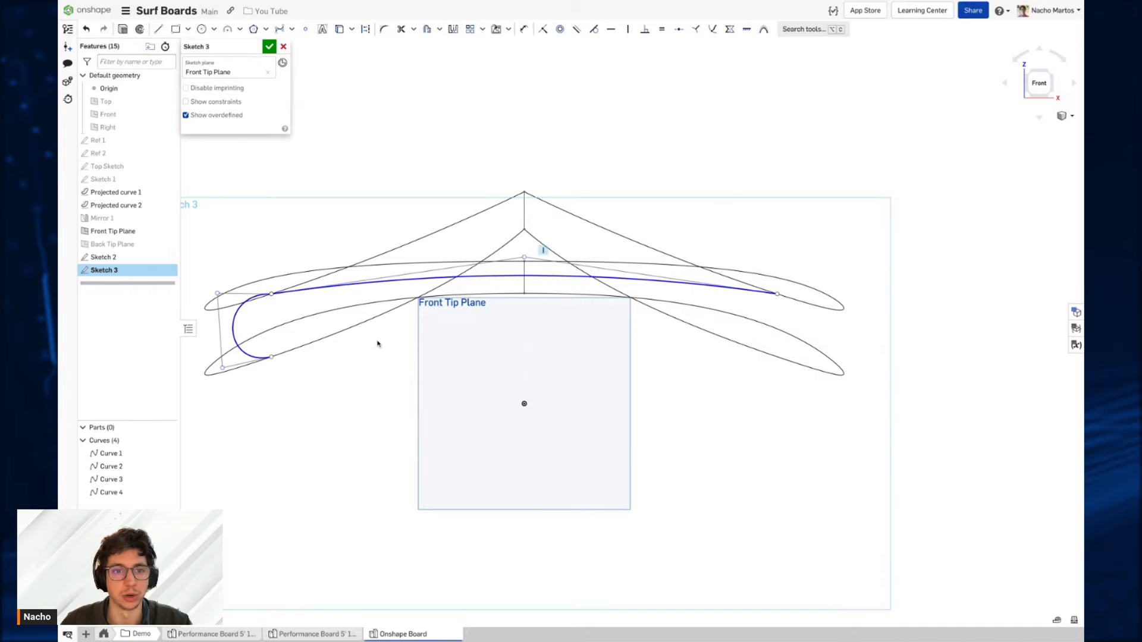
middle_drag(416, 347, 394, 338)
drag(502, 249, 502, 244)
click(502, 247)
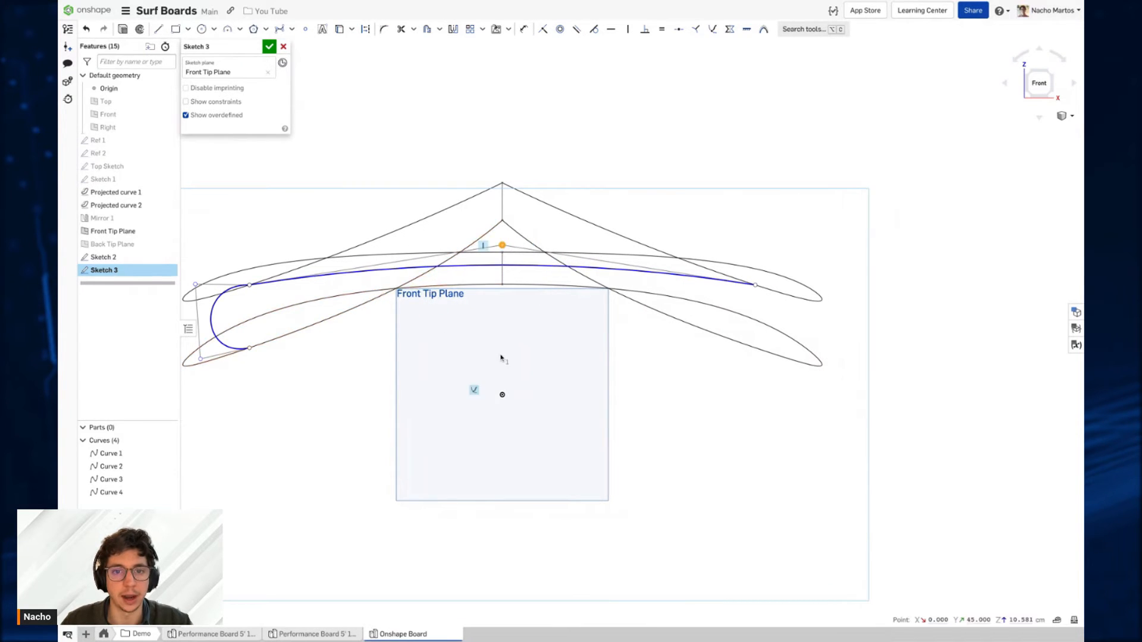
click(503, 396)
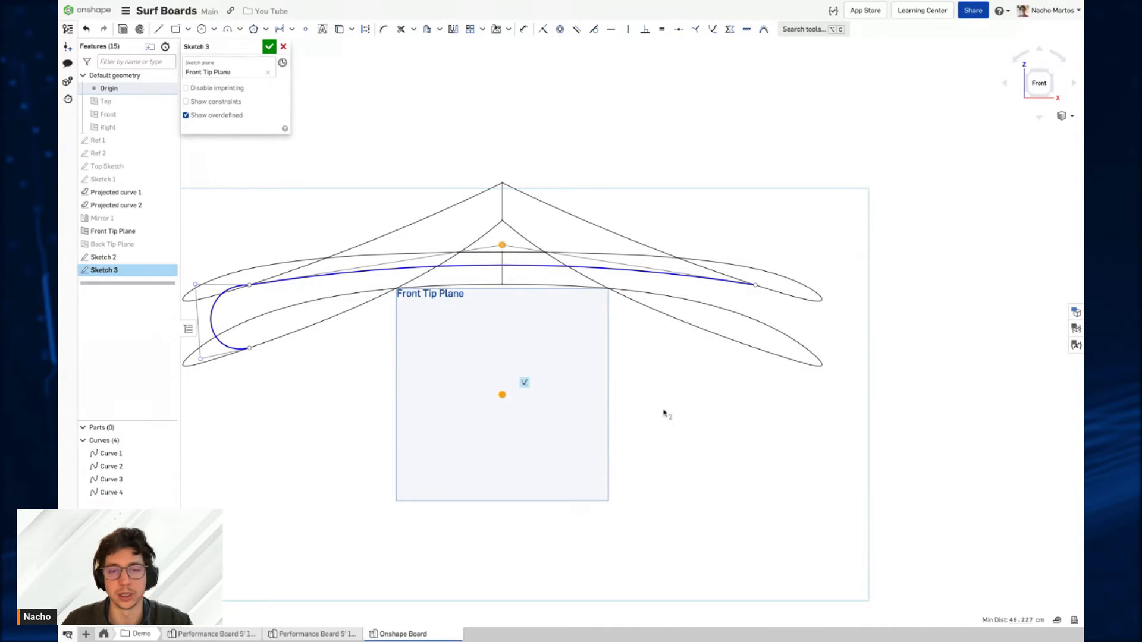
click(682, 411)
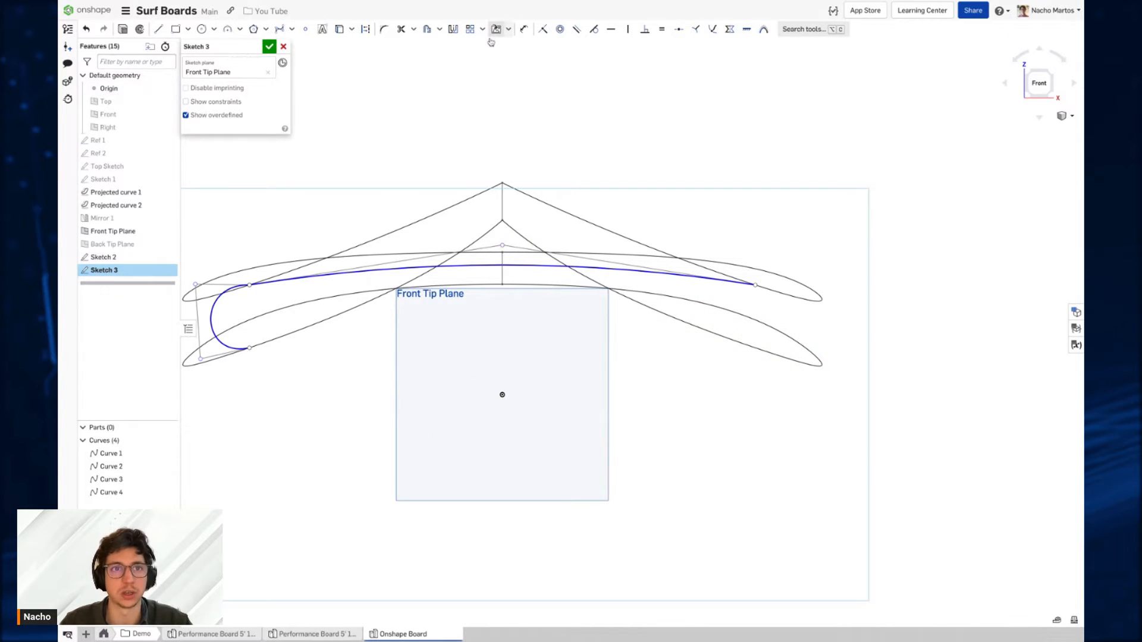
Step: Draw a four-point Bezier curve beyond the right end of the outlines and move its endpoints closer together
click(279, 30)
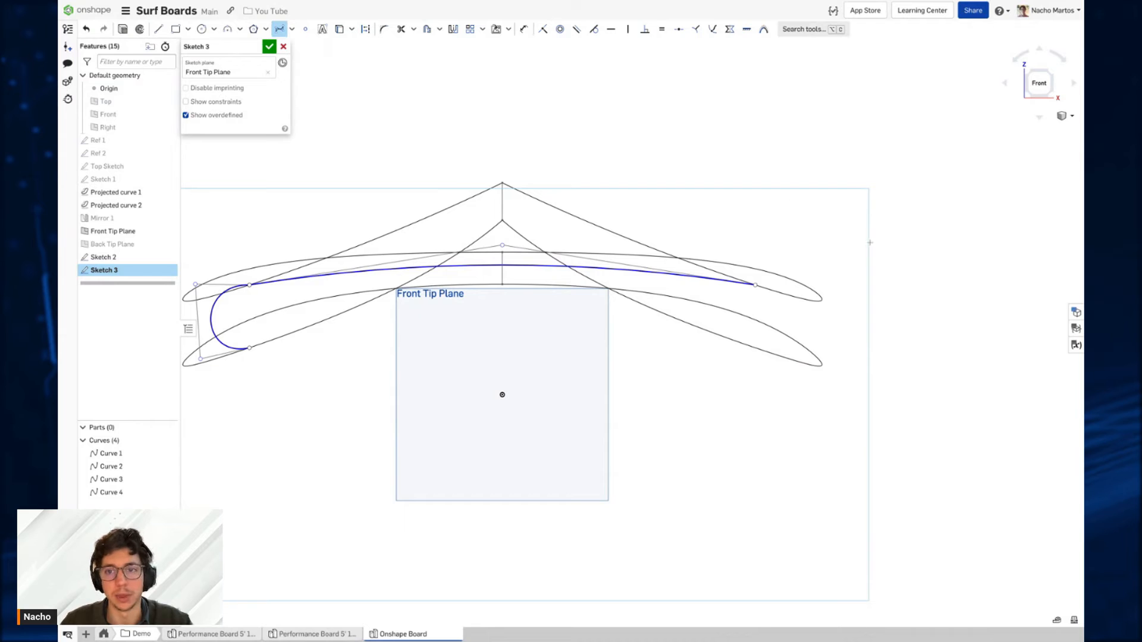
click(917, 353)
click(866, 381)
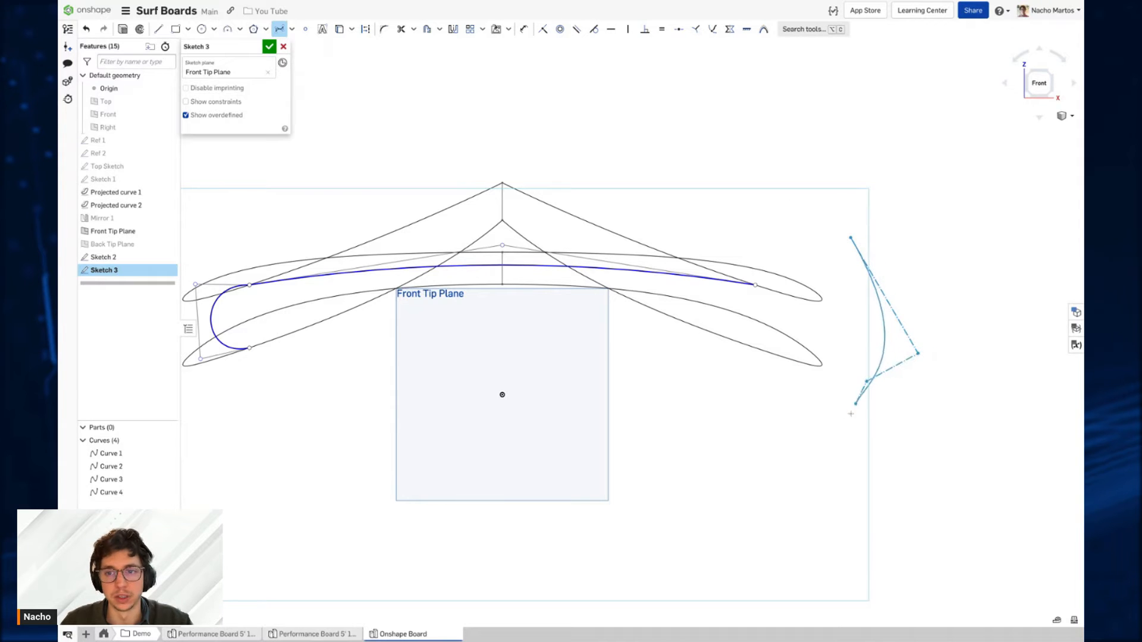
double_click(829, 420)
key(Escape)
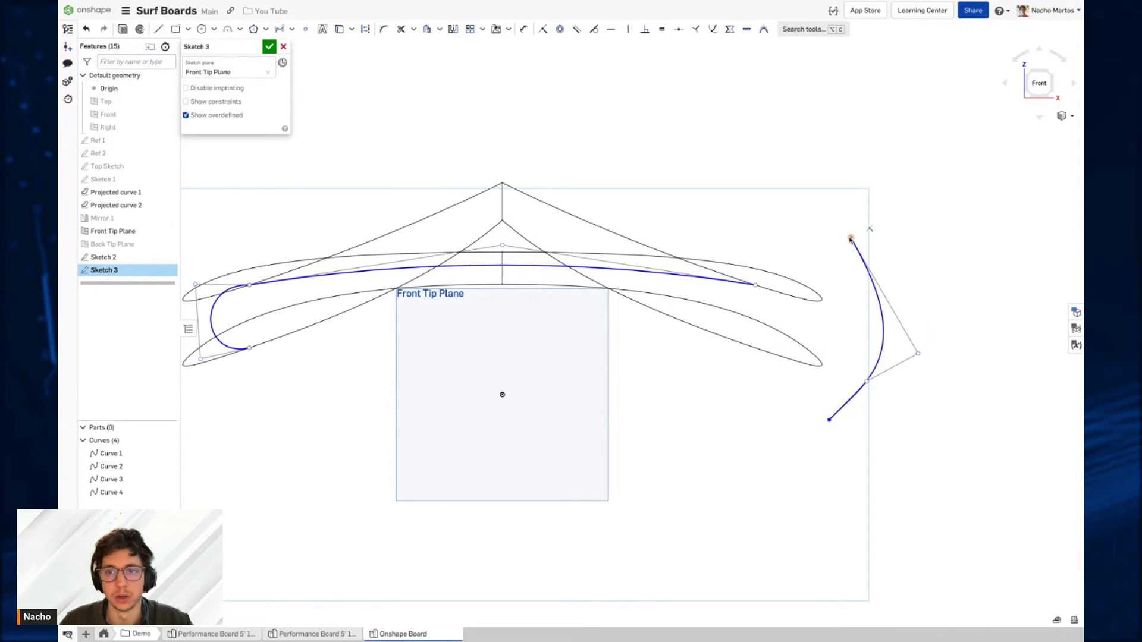
drag(850, 237, 837, 301)
drag(829, 421, 849, 370)
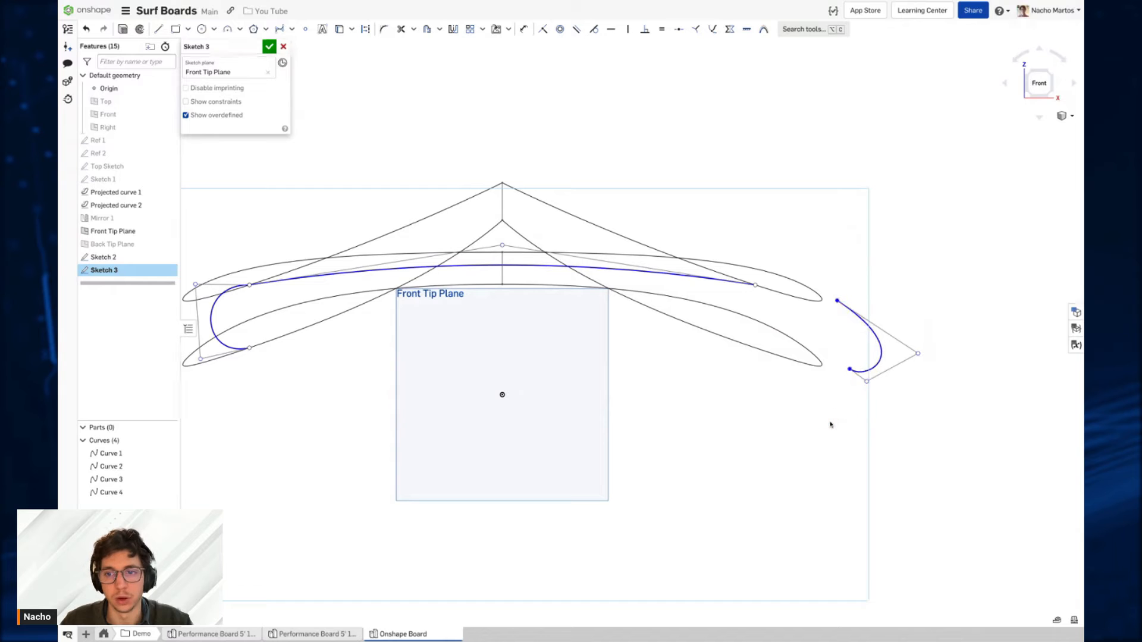
Step: Pierce the right rail curve's lower and upper endpoints to the mirrored lower and upper outline curves
click(846, 378)
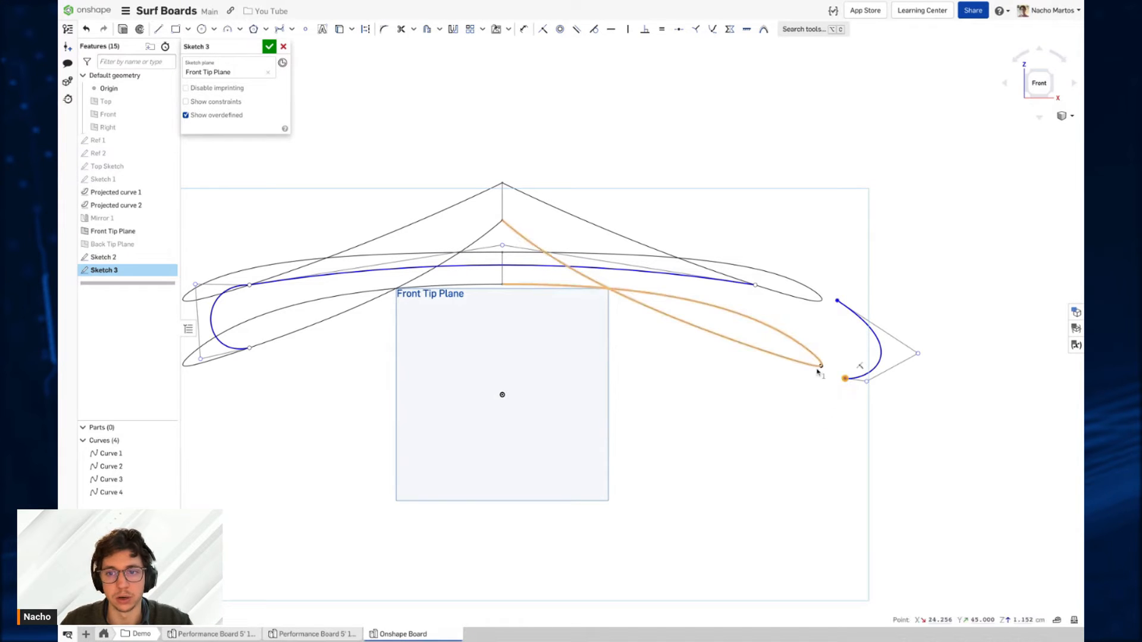
click(820, 364)
click(712, 28)
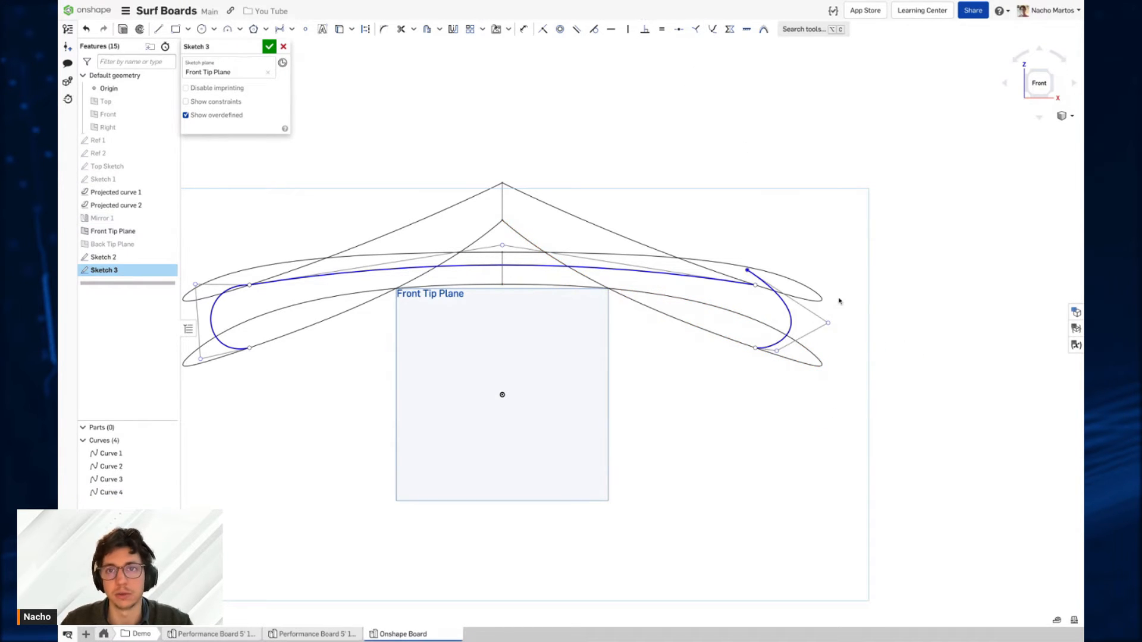
click(747, 270)
click(795, 290)
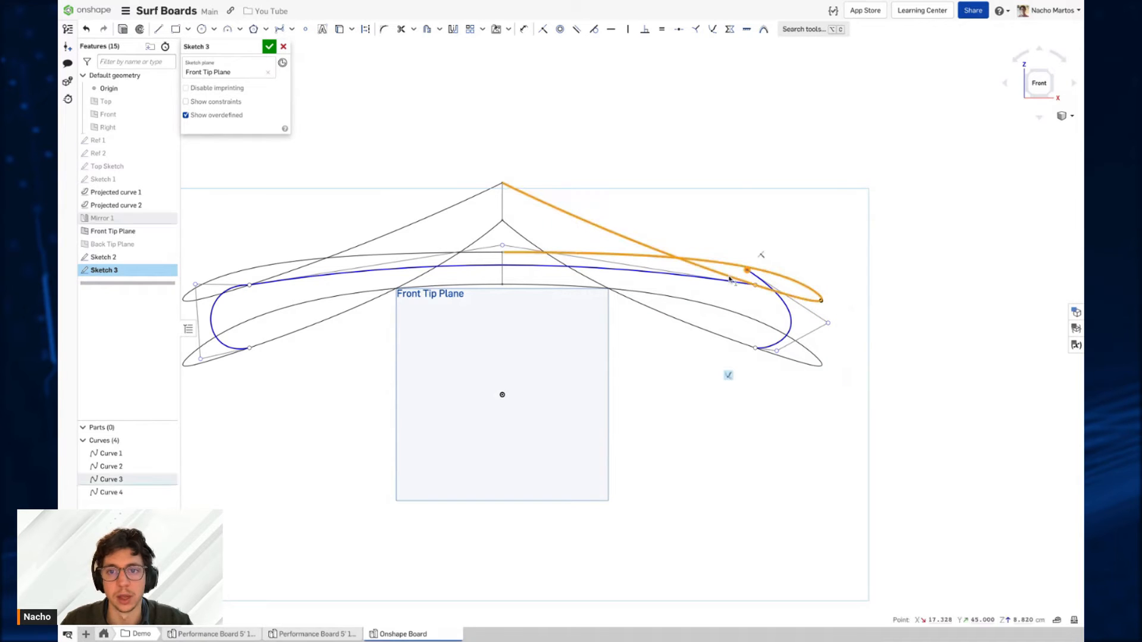
click(711, 30)
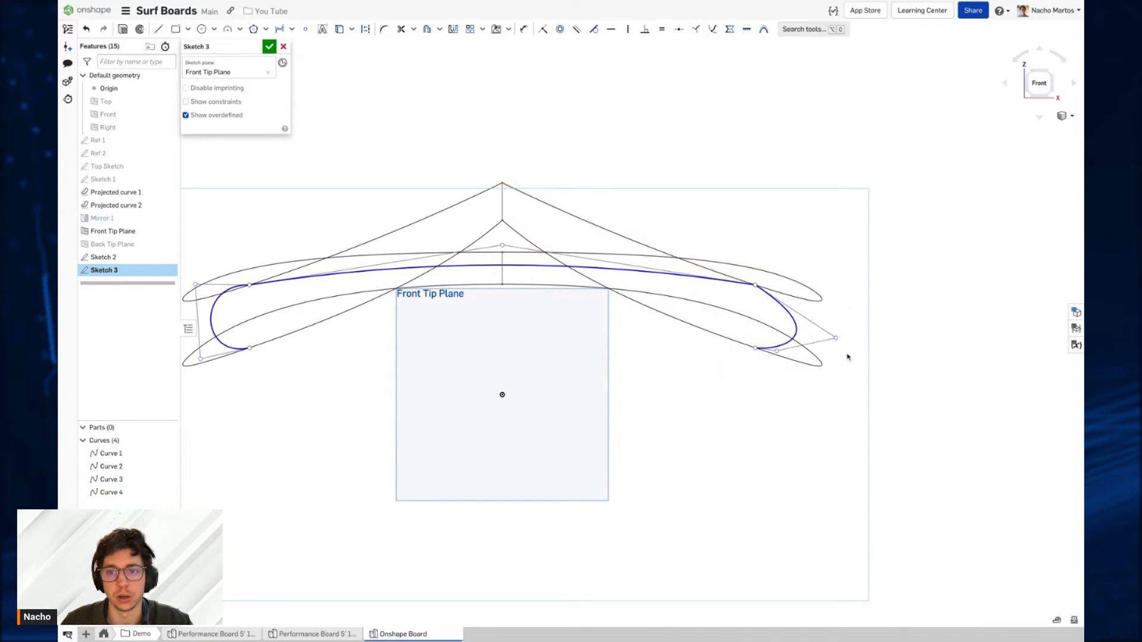
Step: Adjust the right rail curve's control points, then delete that curve
drag(818, 351, 835, 370)
click(825, 310)
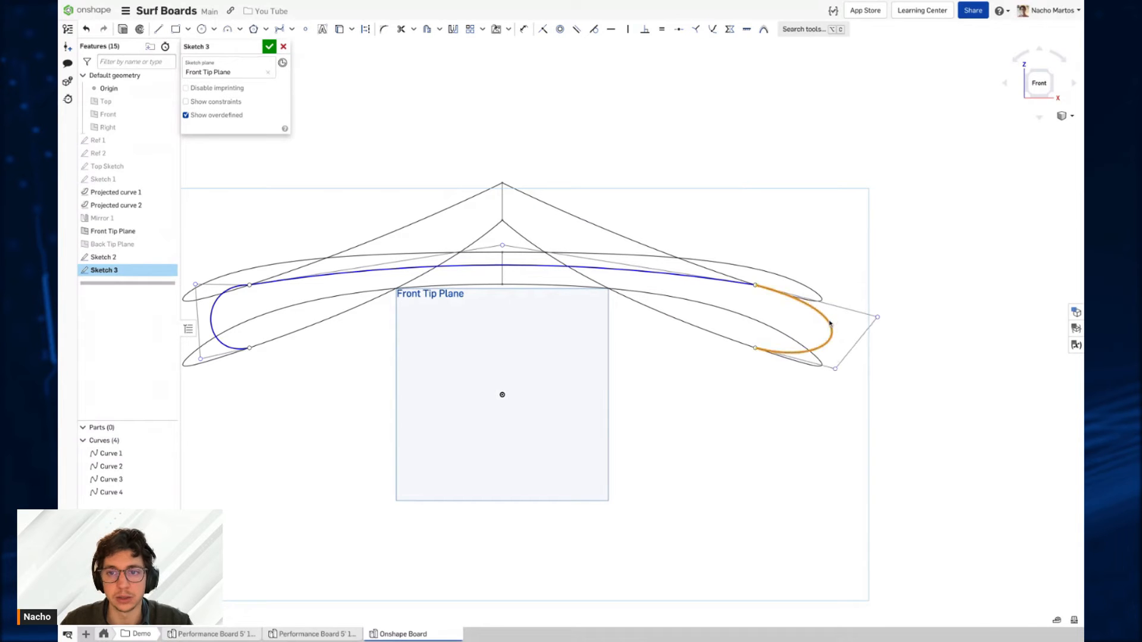
key(Delete)
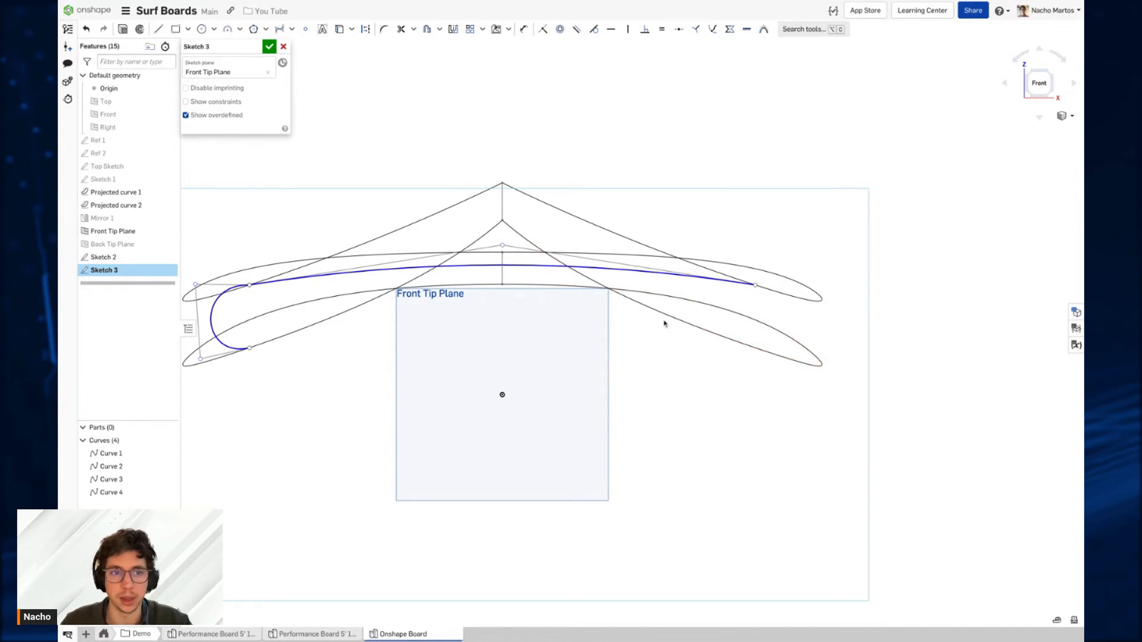
Step: Draw a three-point Bezier bottom curve from the left rail curve's lower endpoint, with its middle control point vertically above the origin
middle_drag(664, 323, 752, 321)
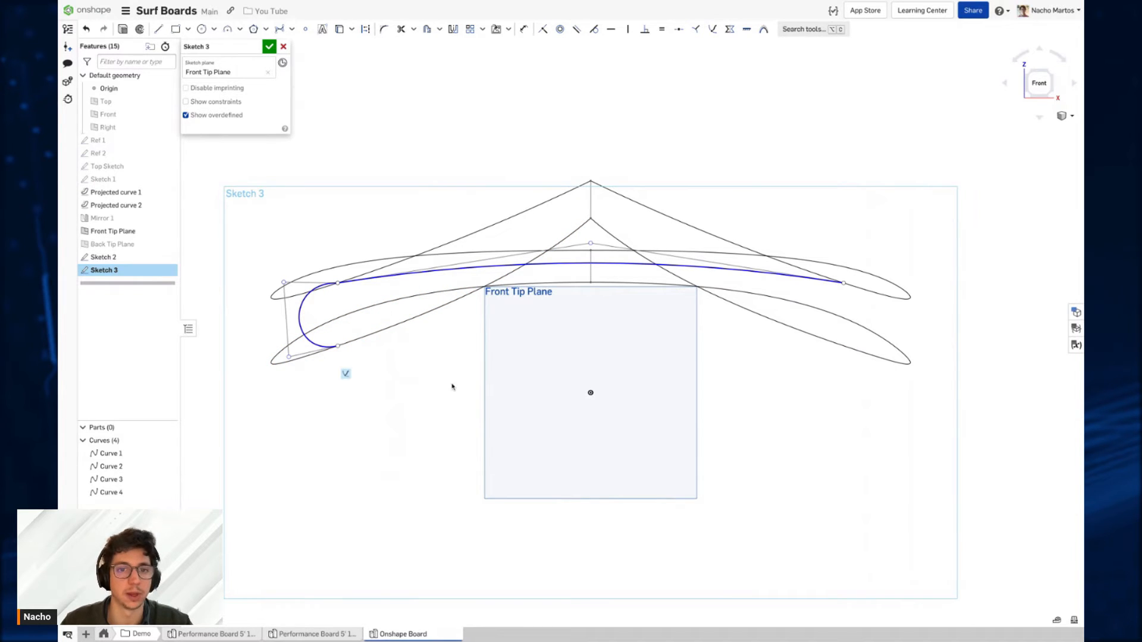
click(280, 29)
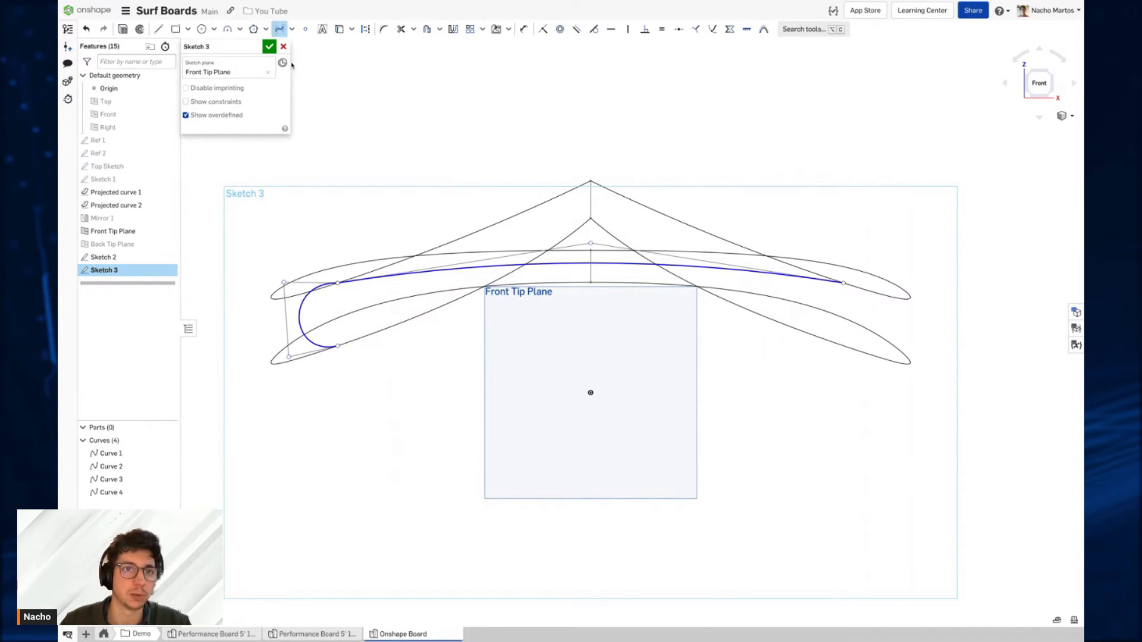
click(337, 347)
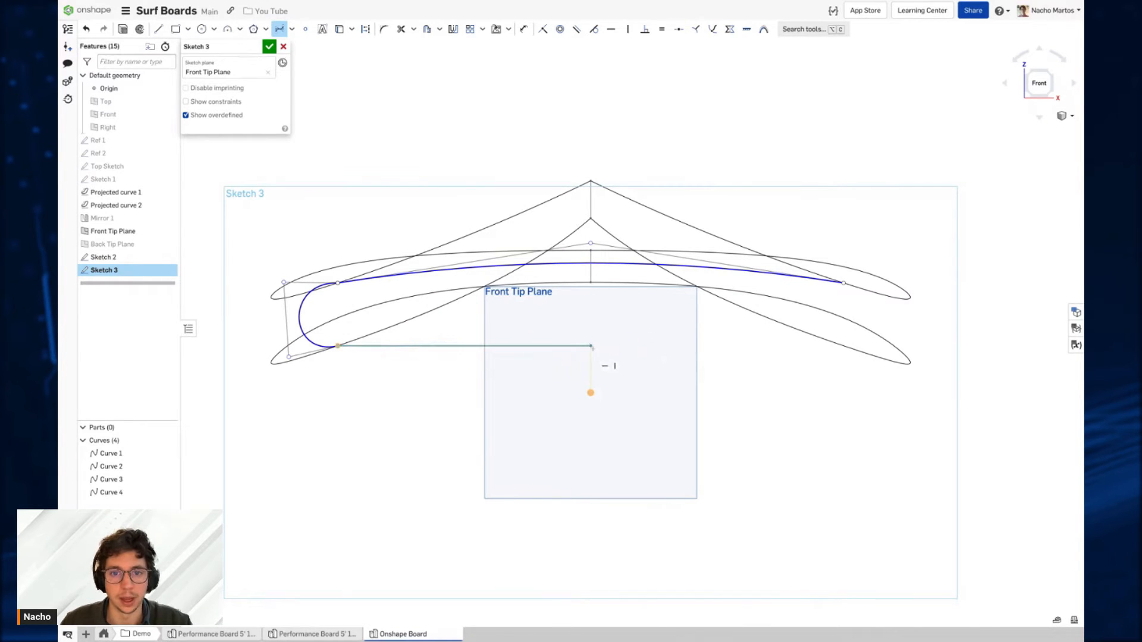
click(590, 326)
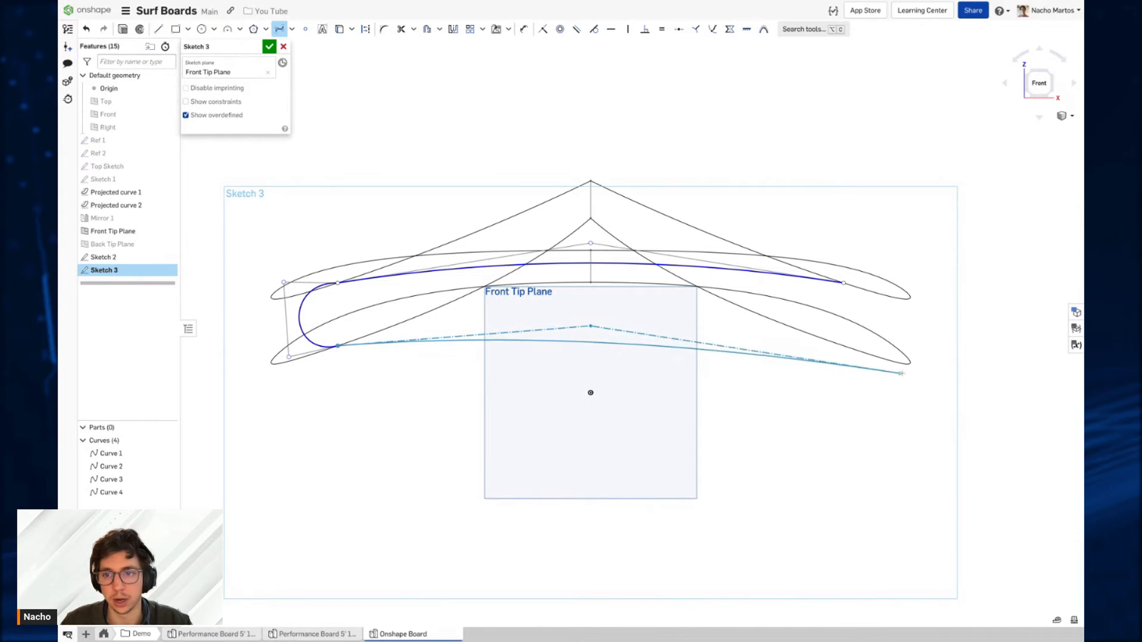
double_click(854, 380)
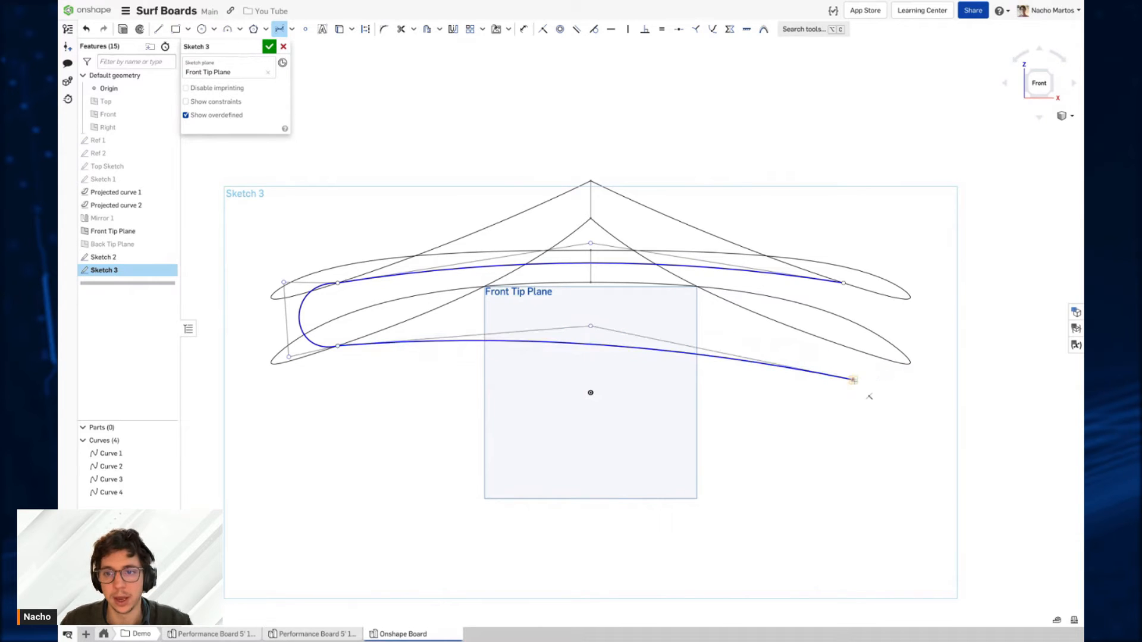
Step: Pierce the bottom curve's free right endpoint to the mirrored lower outline curve
click(853, 379)
click(894, 357)
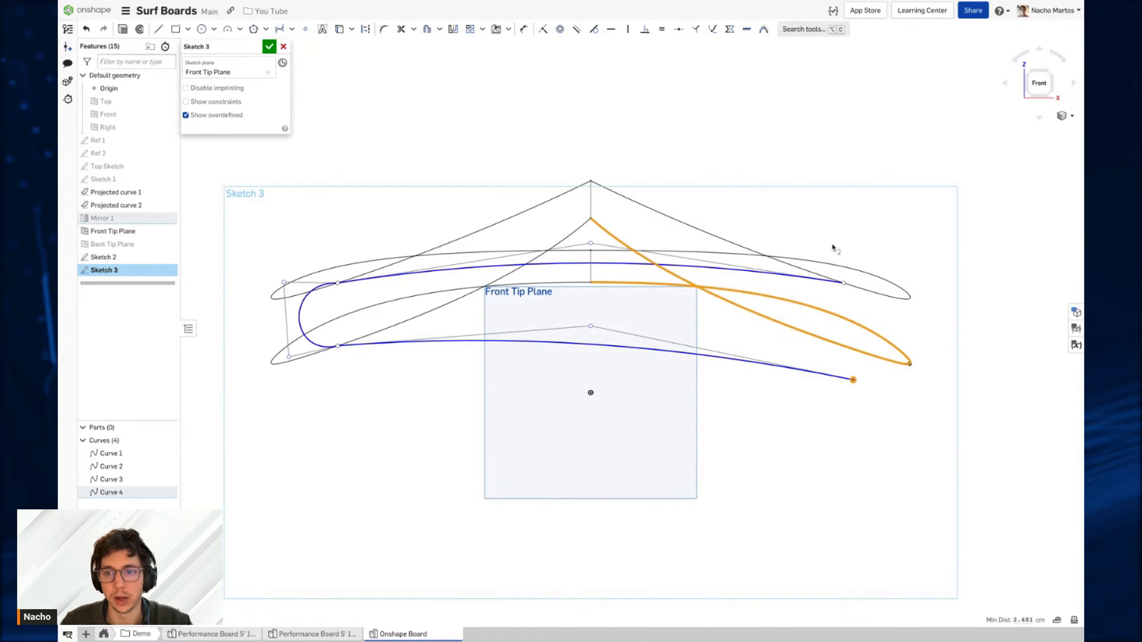
click(713, 29)
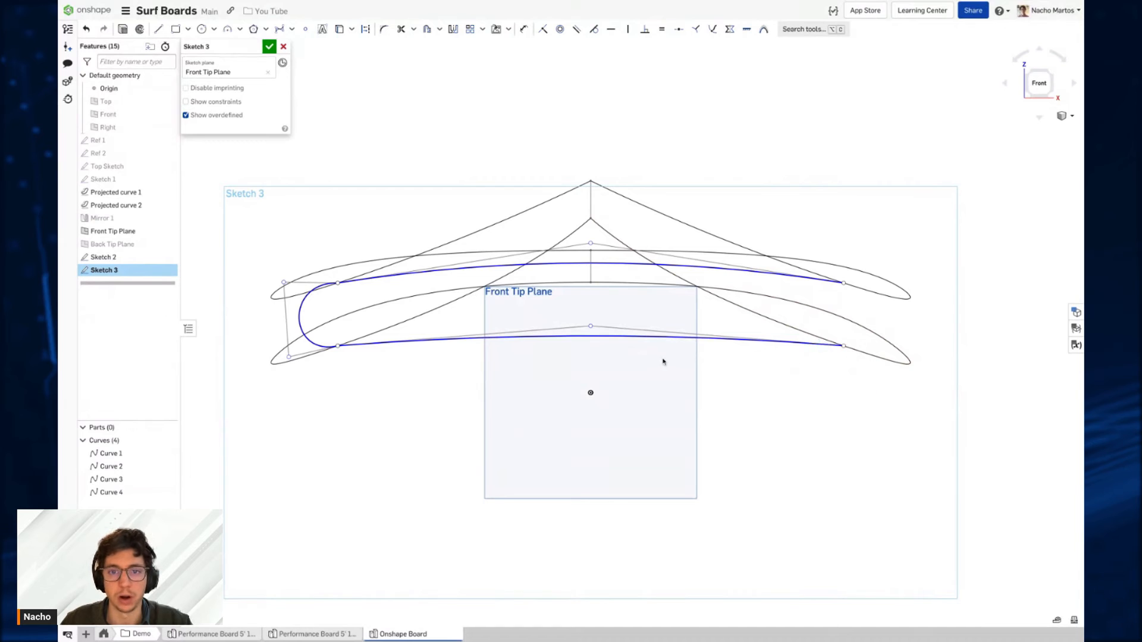
Step: Make the left rail curve tangent to both the top curve and the bottom curve
click(302, 304)
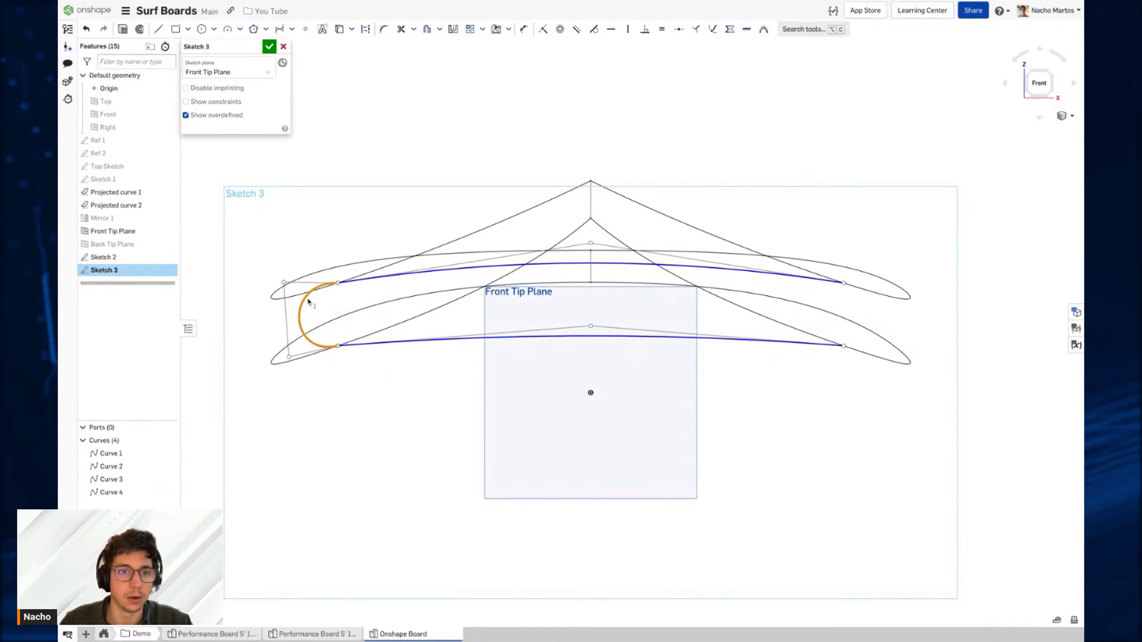
click(362, 286)
key(t)
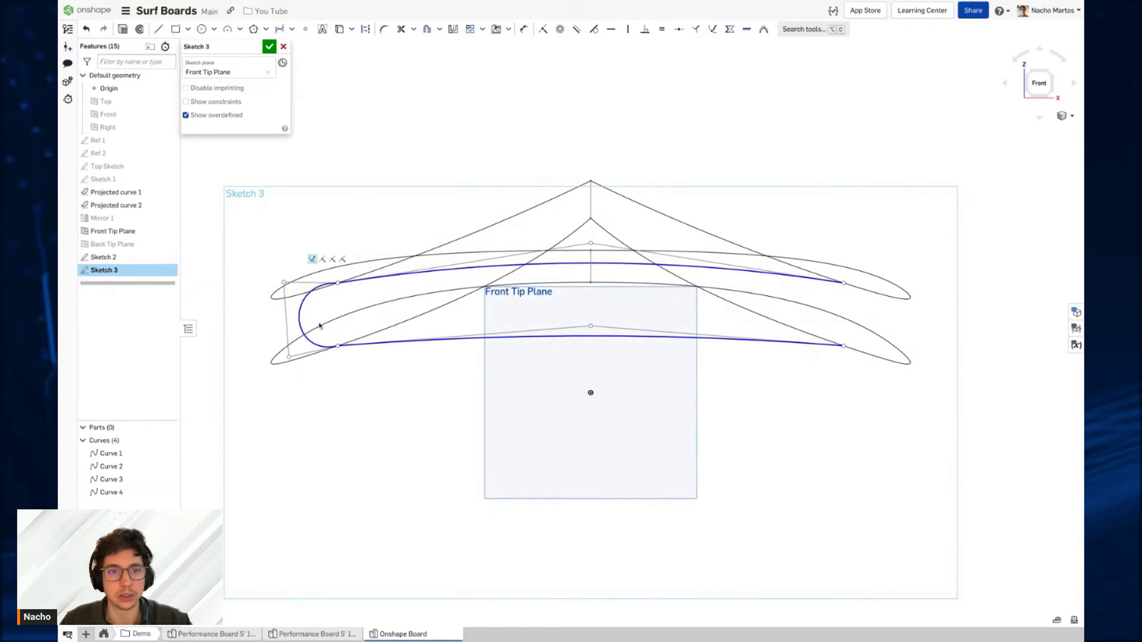
click(309, 340)
click(364, 348)
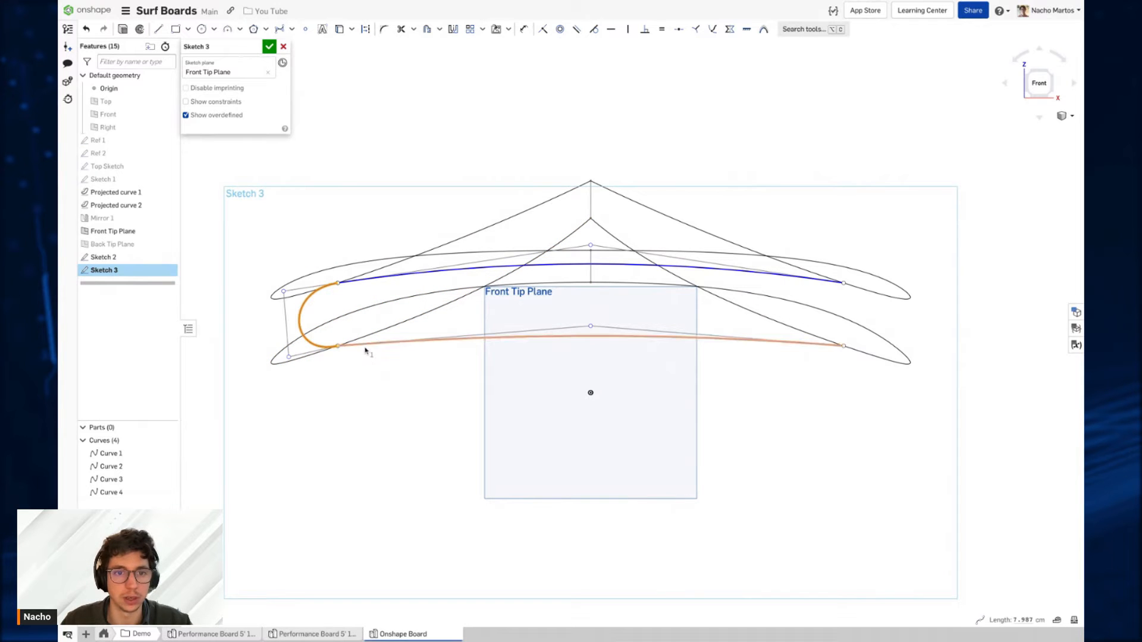
key(t)
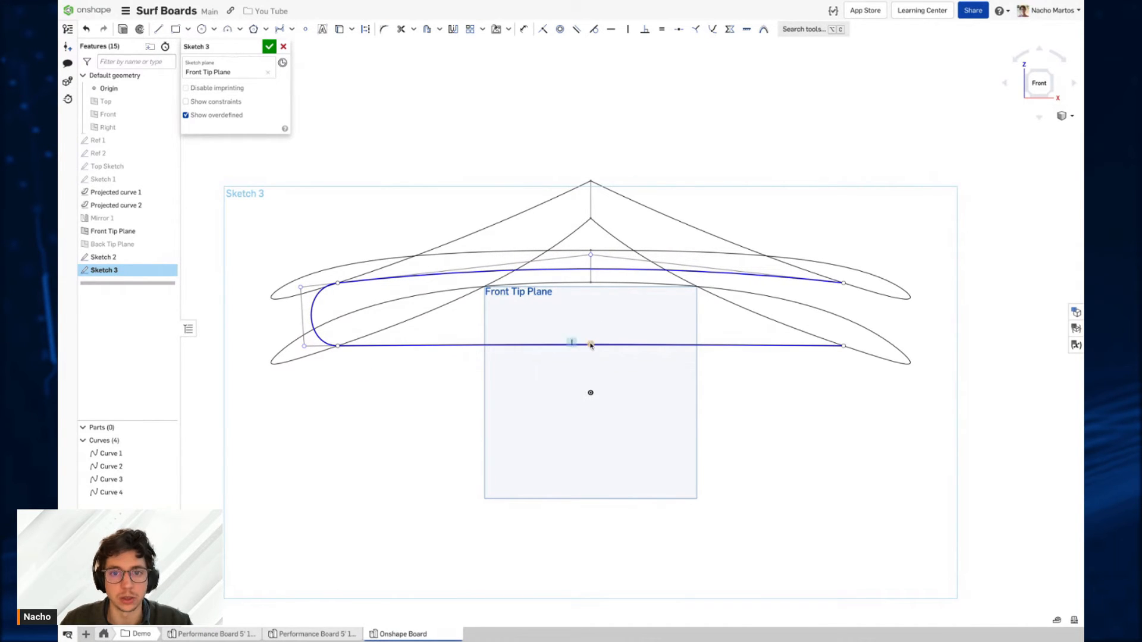
Step: Raise the bottom curve's middle control point to arch it slightly upward and fine-tune the top curve's middle control point
drag(591, 345, 591, 332)
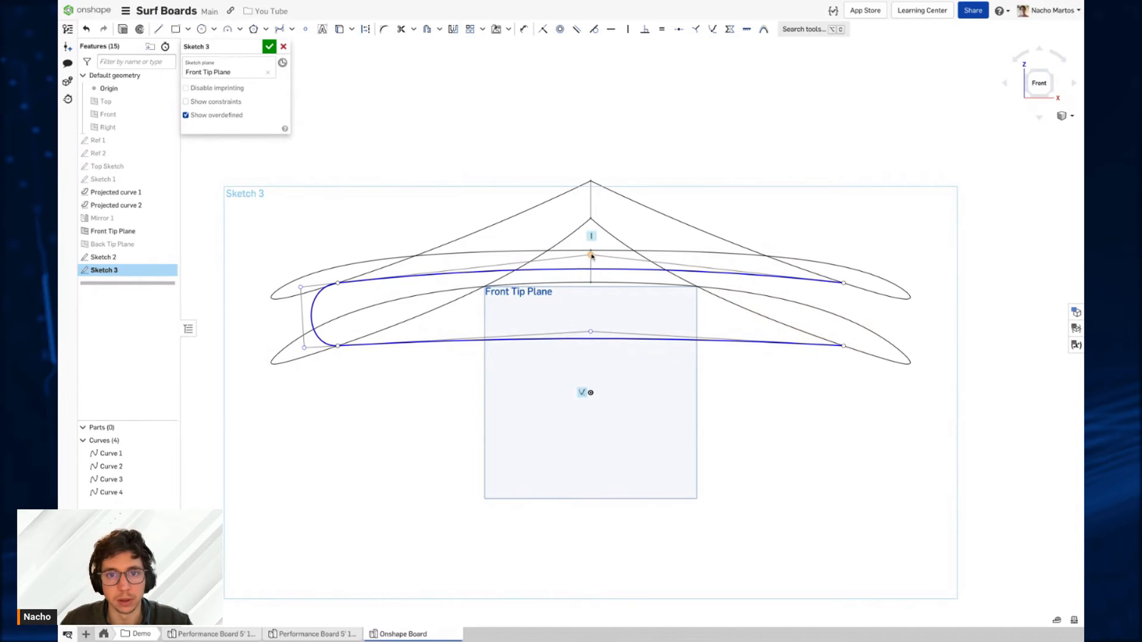
drag(592, 256, 591, 256)
drag(591, 332, 592, 334)
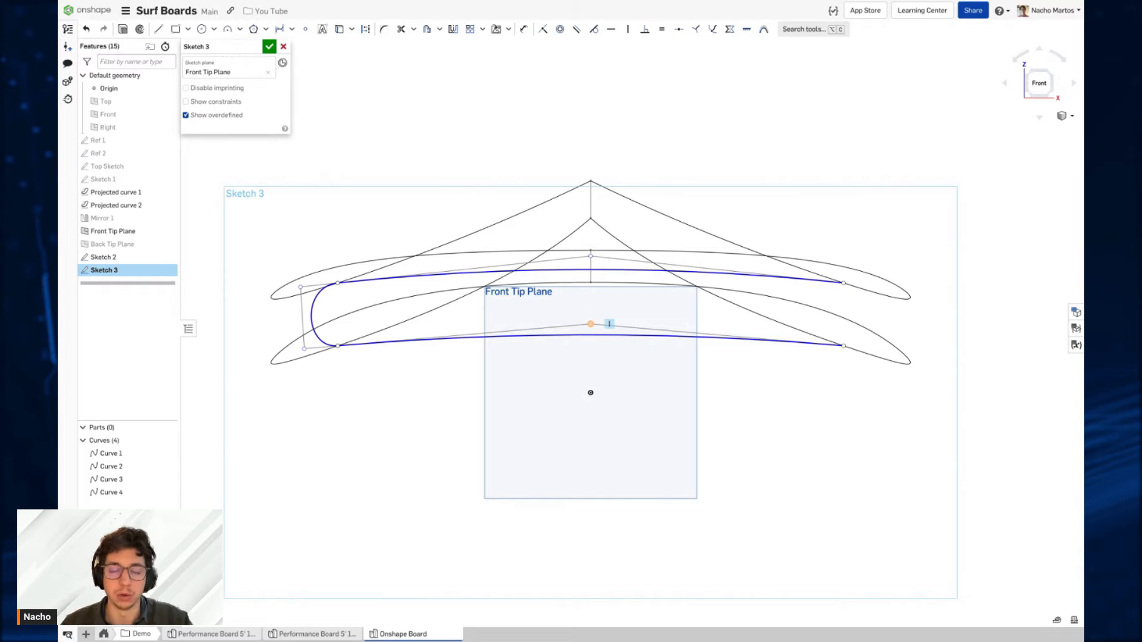
Step: Try a 2.5 cm dimension on the left rail curve's upper control handle, then delete that dimension
key(u)
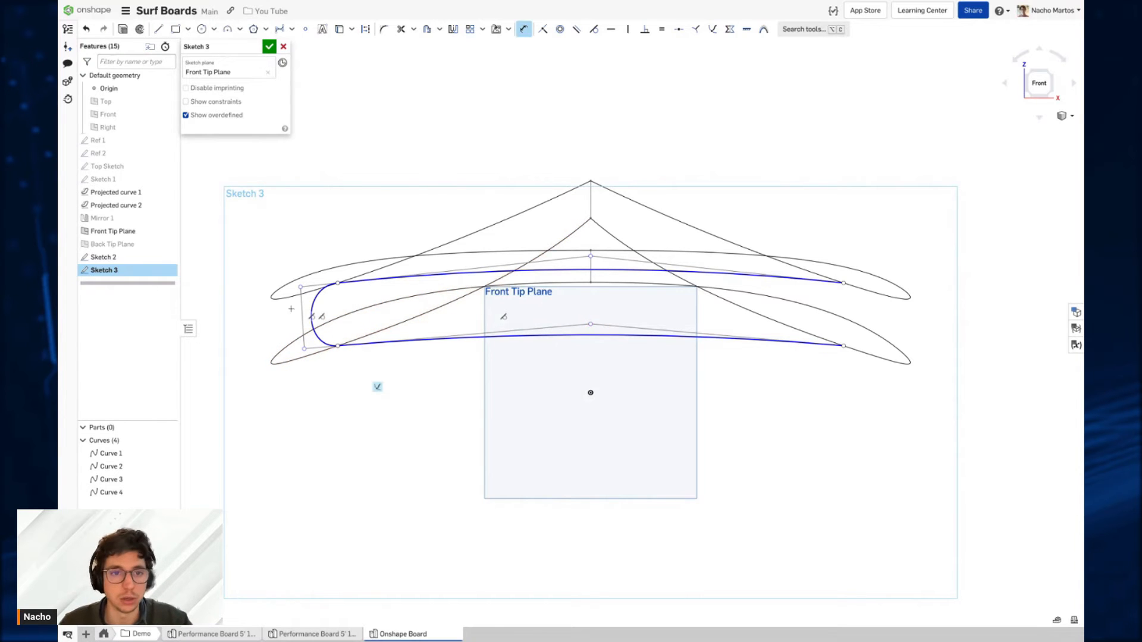
click(319, 285)
click(310, 250)
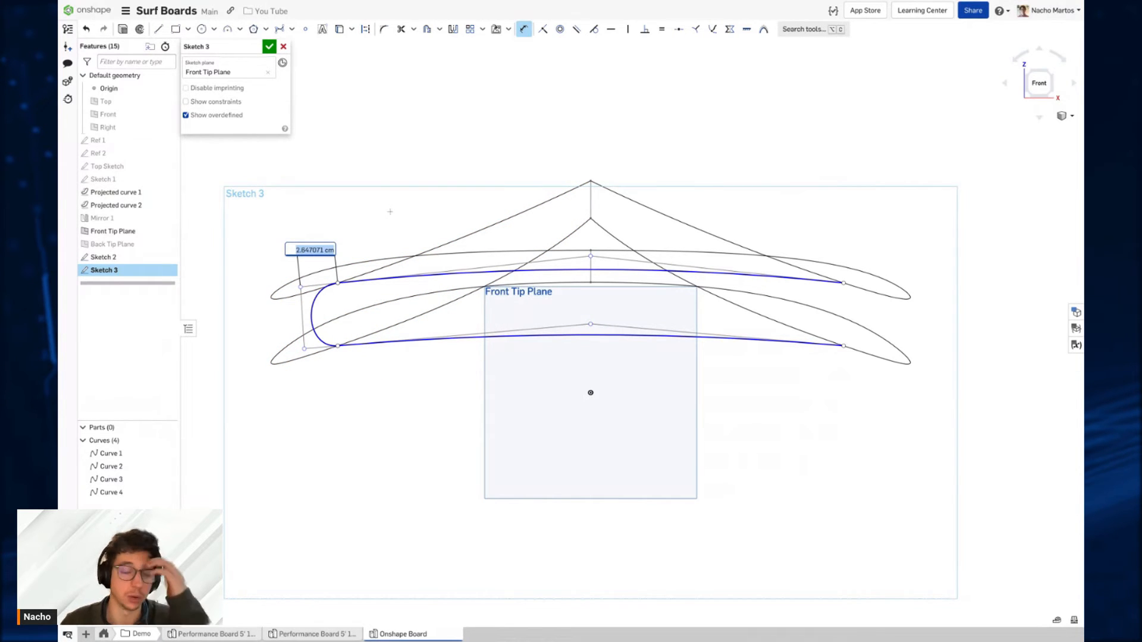
text(2)
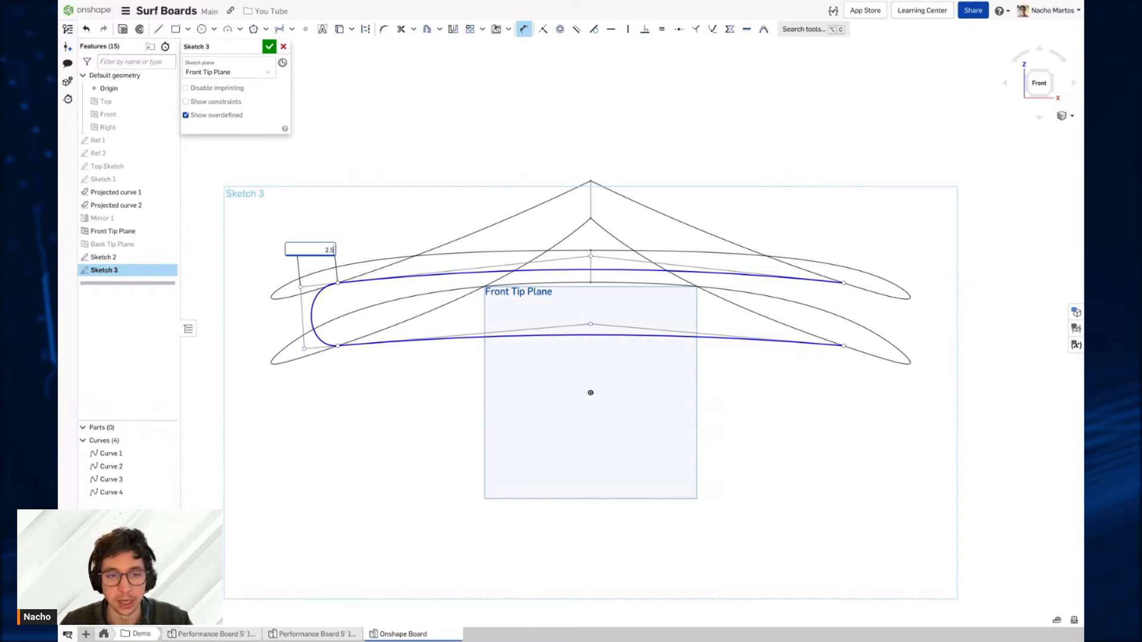
text(.5)
key(Return)
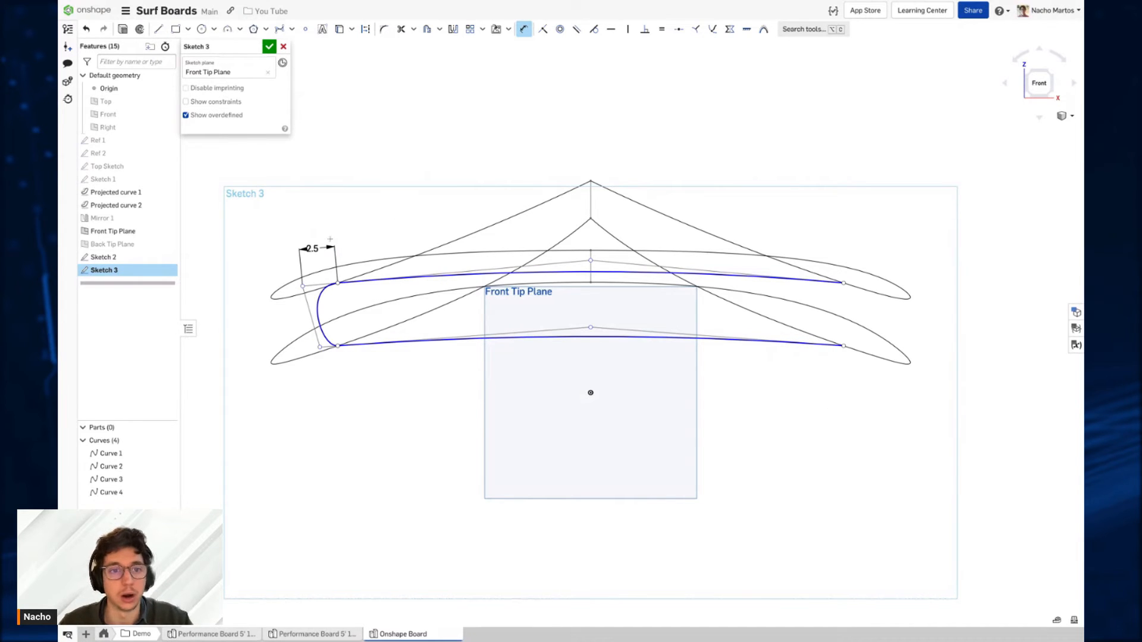
key(Escape)
key(Delete)
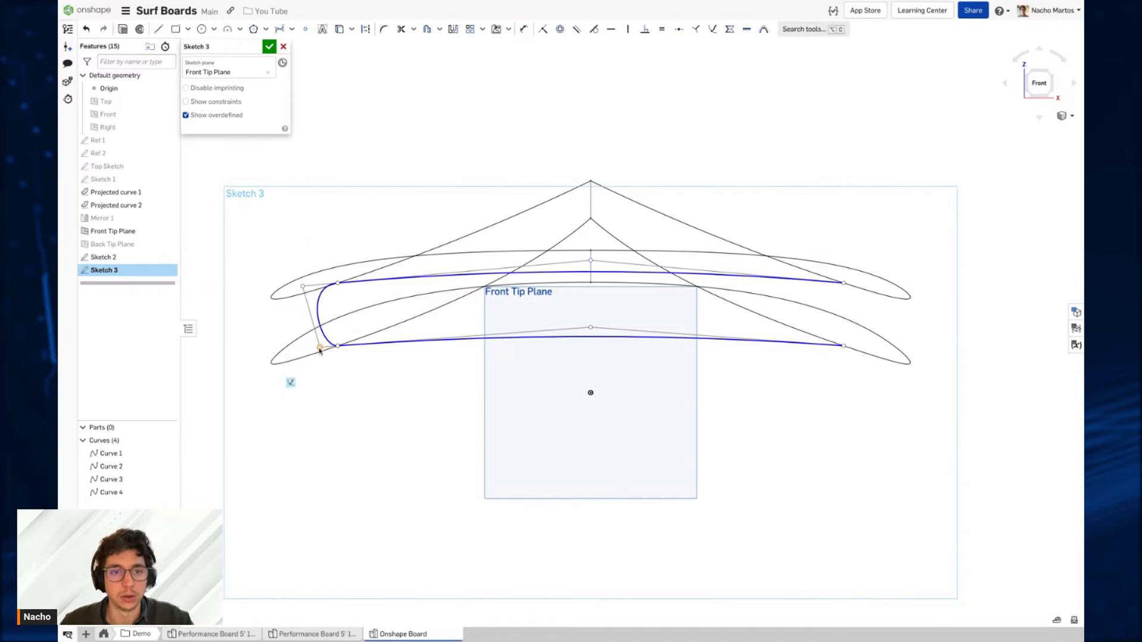
Step: Move the left rail curve's lower control point outward to round the rail evenly
drag(320, 348, 309, 331)
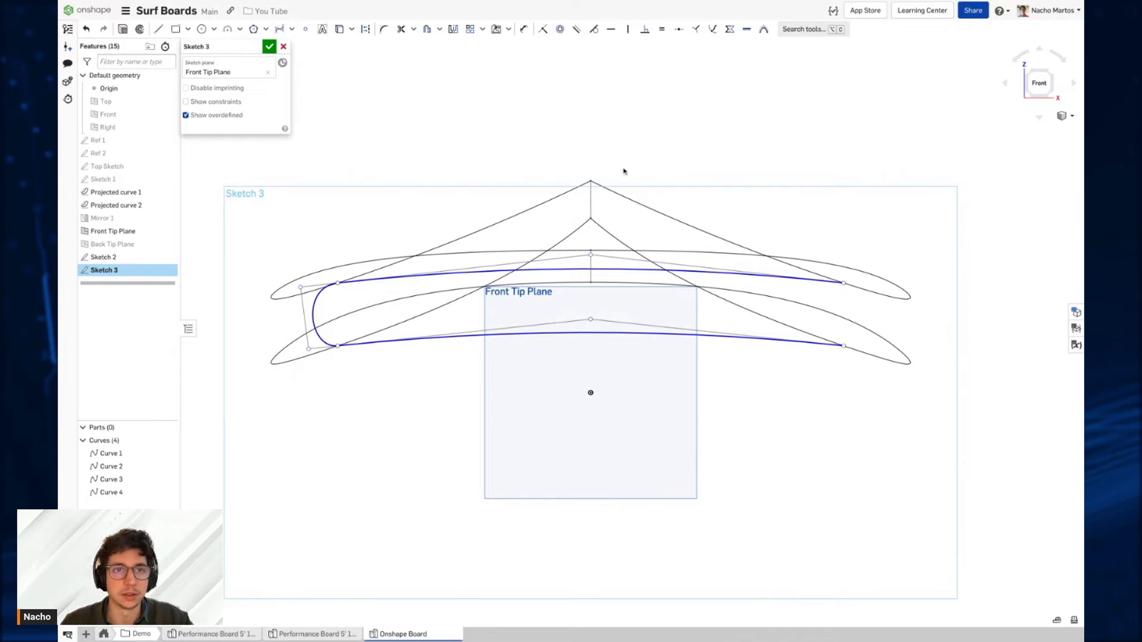
Step: Mirror the left rail curve across the Right plane to close the profile, and finish the sketch
click(453, 29)
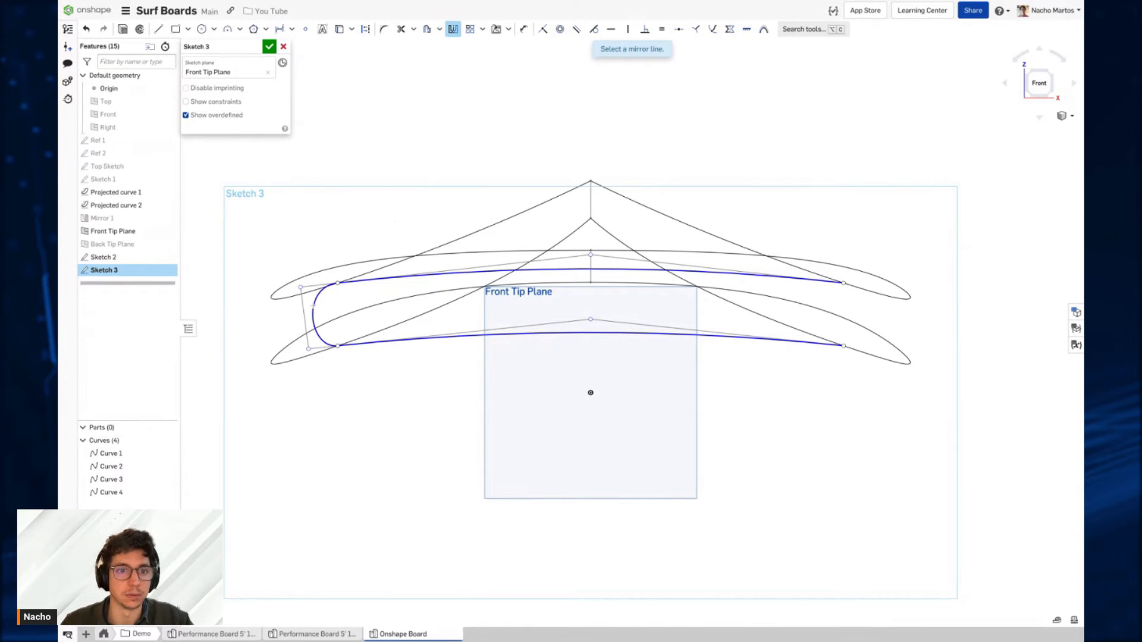
right_drag(540, 315, 608, 348)
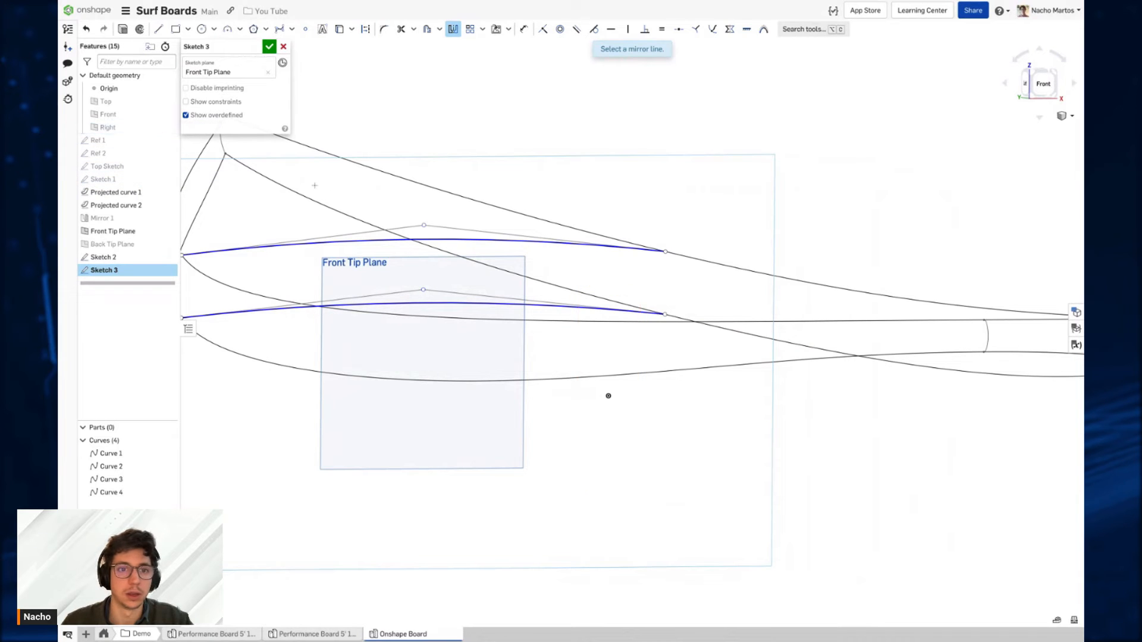
click(108, 127)
middle_drag(608, 395, 729, 405)
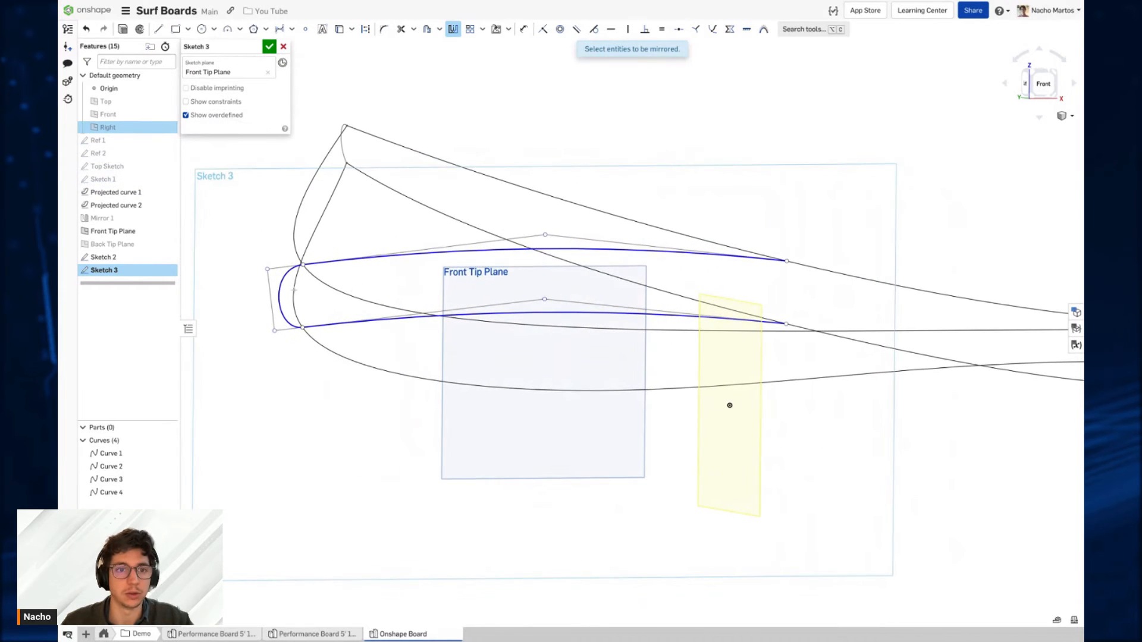
click(285, 277)
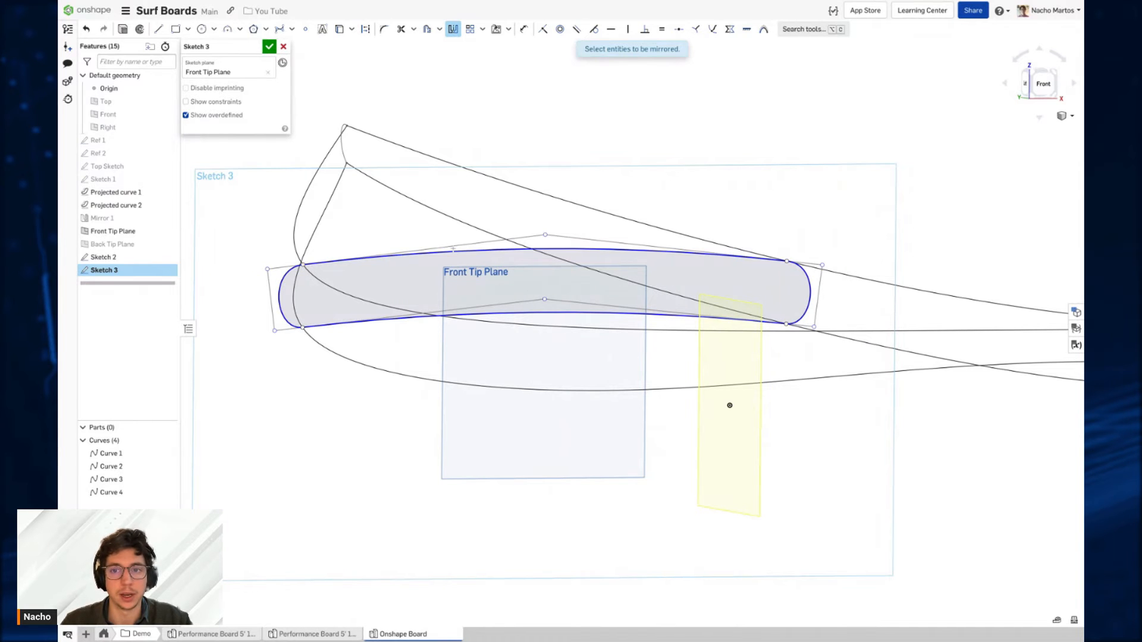
right_drag(730, 405, 717, 401)
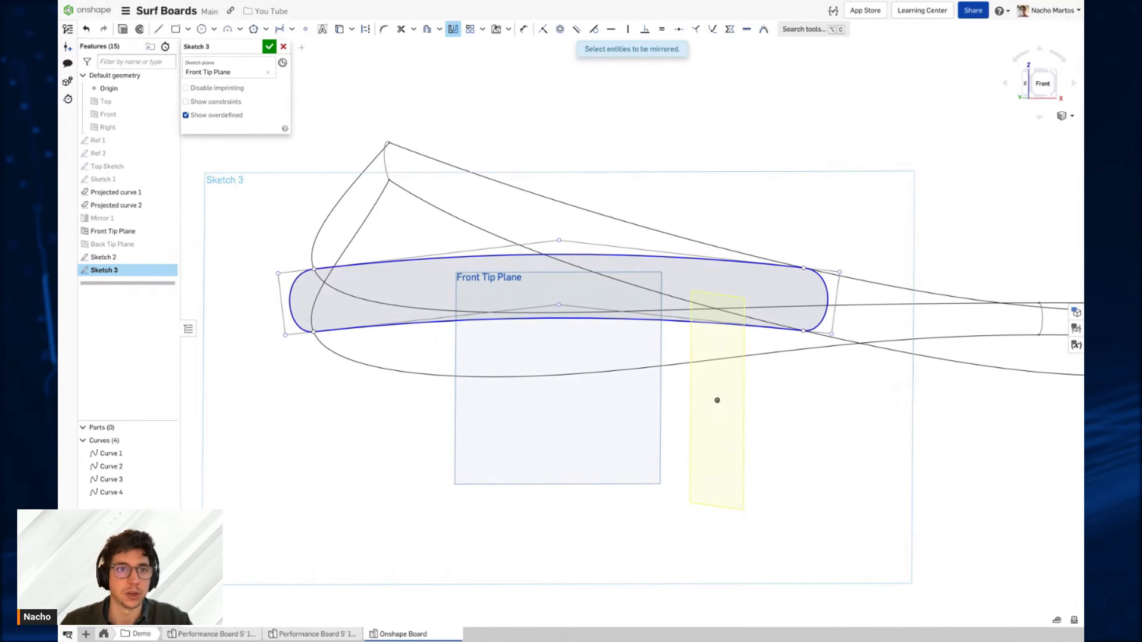
click(269, 46)
Step: Show the Back Tip Plane and start a new sketch on it
right_drag(660, 178, 614, 189)
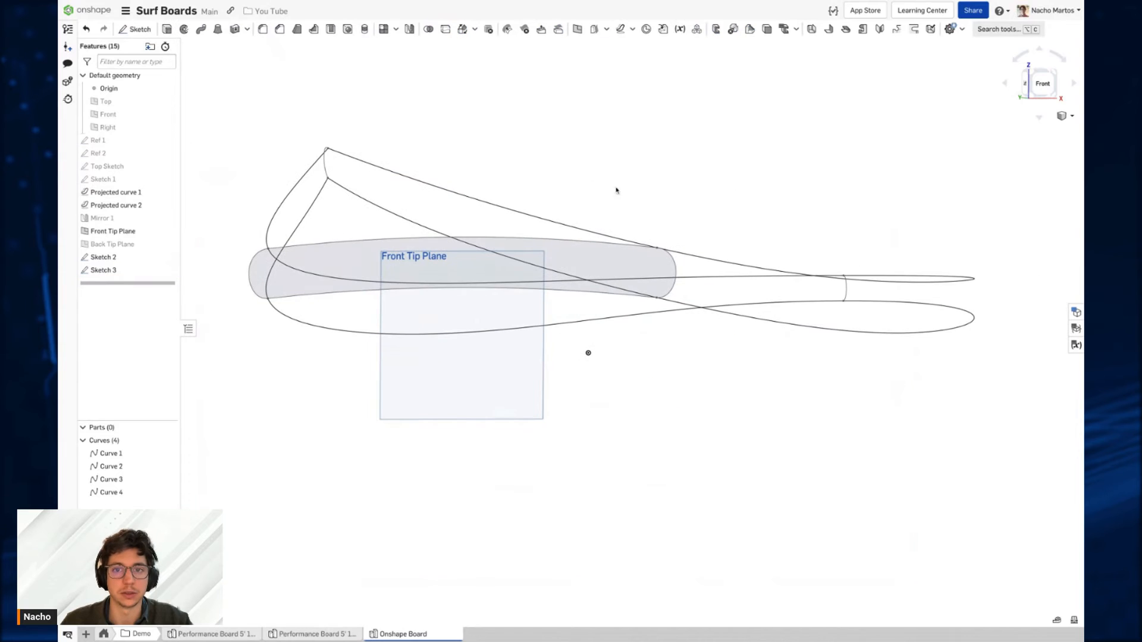
right_drag(535, 242, 574, 332)
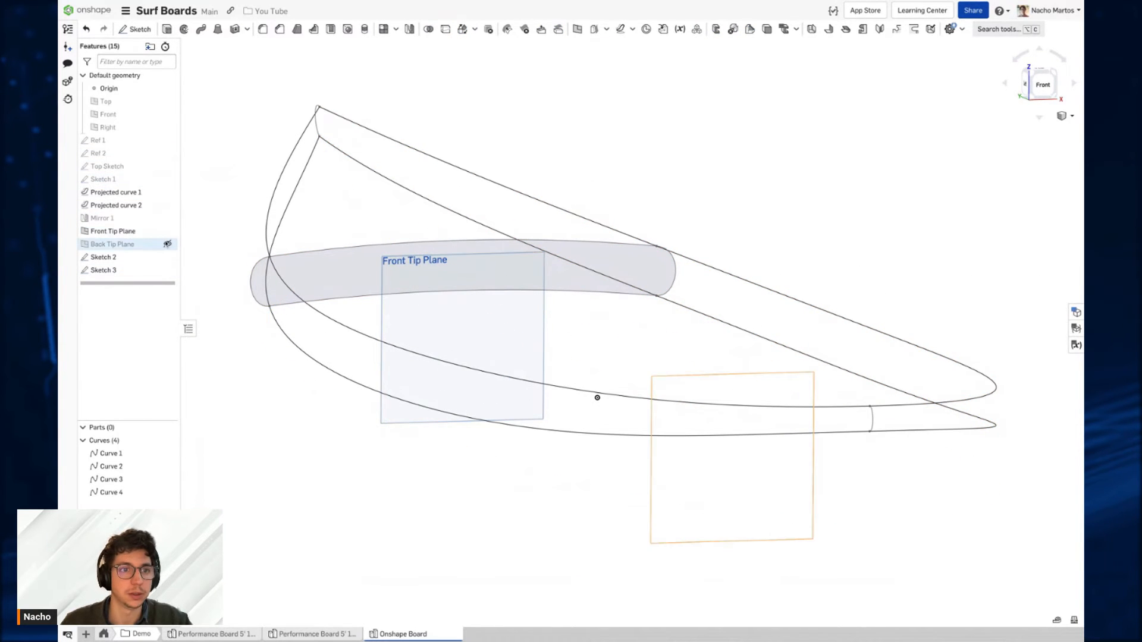
scroll(456, 277, down, 2)
click(690, 372)
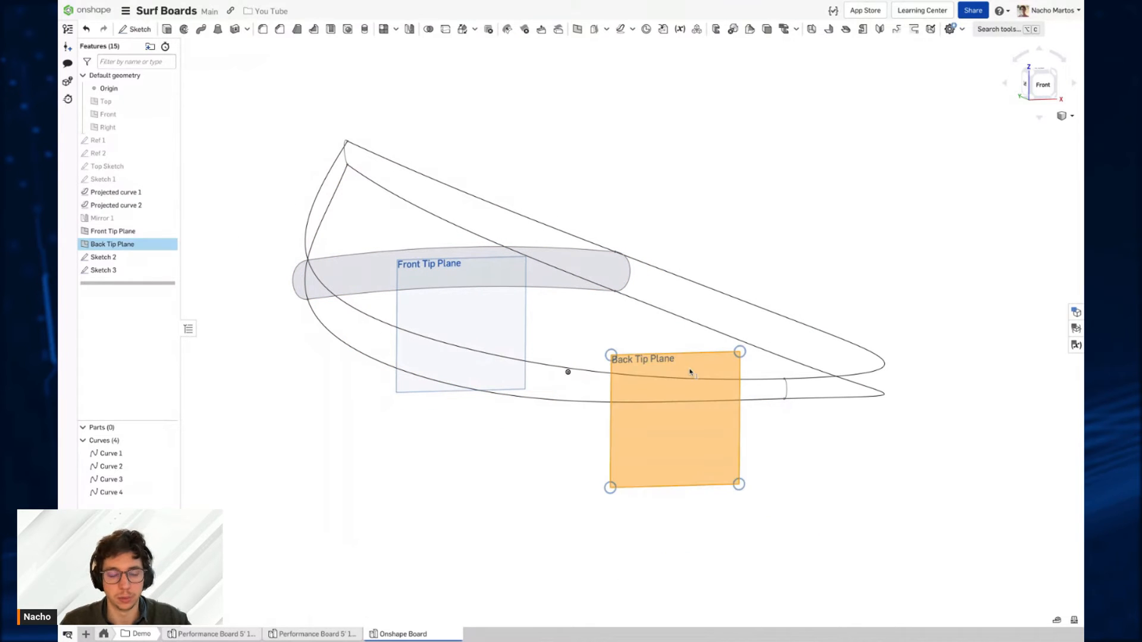
key(shift+s)
Step: Draw a four-point Bezier rail curve left of the outlines and a three-point Bezier above them, its middle point aligned with the origin
key(n)
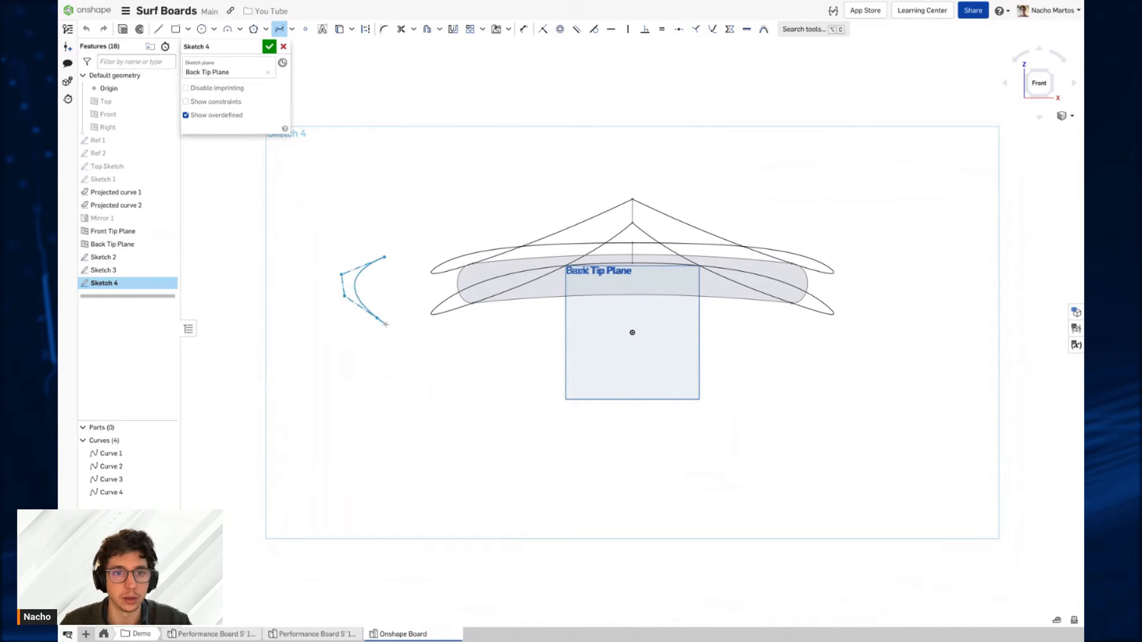
key(Escape)
click(441, 211)
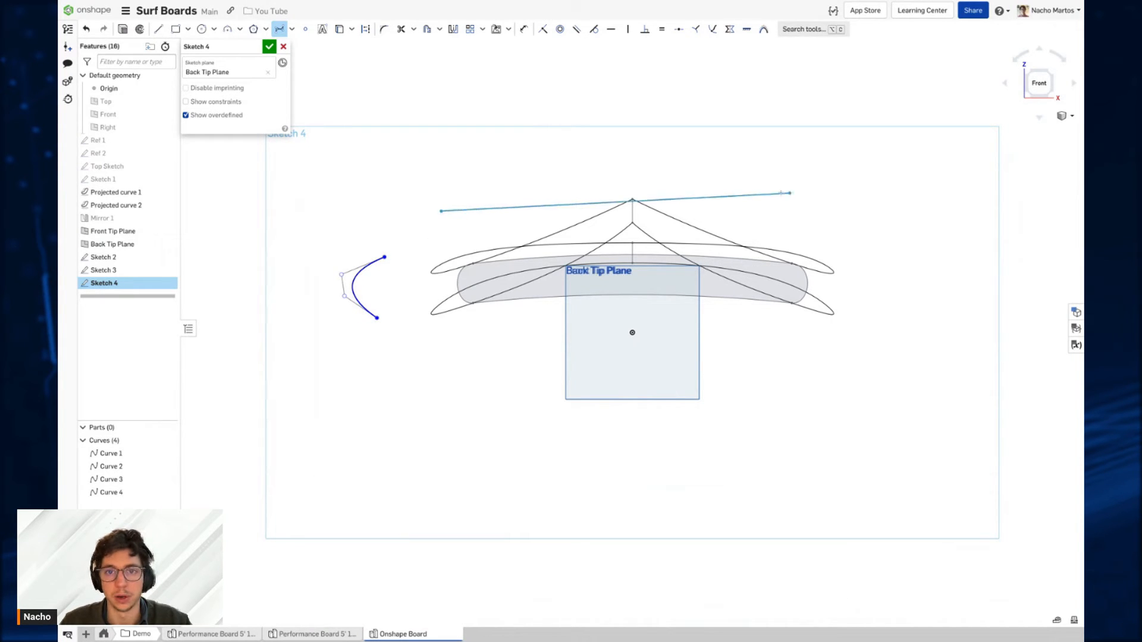
click(632, 178)
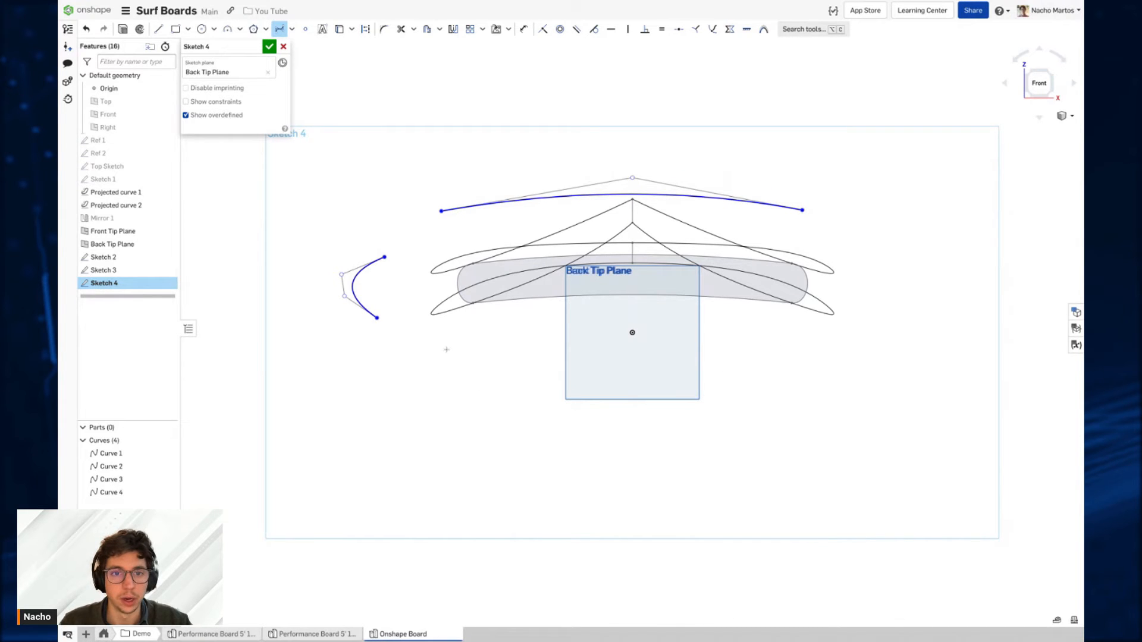
Step: Draw a three-point Bezier bottom curve below the outlines, with its middle control point vertically aligned with the origin
click(442, 367)
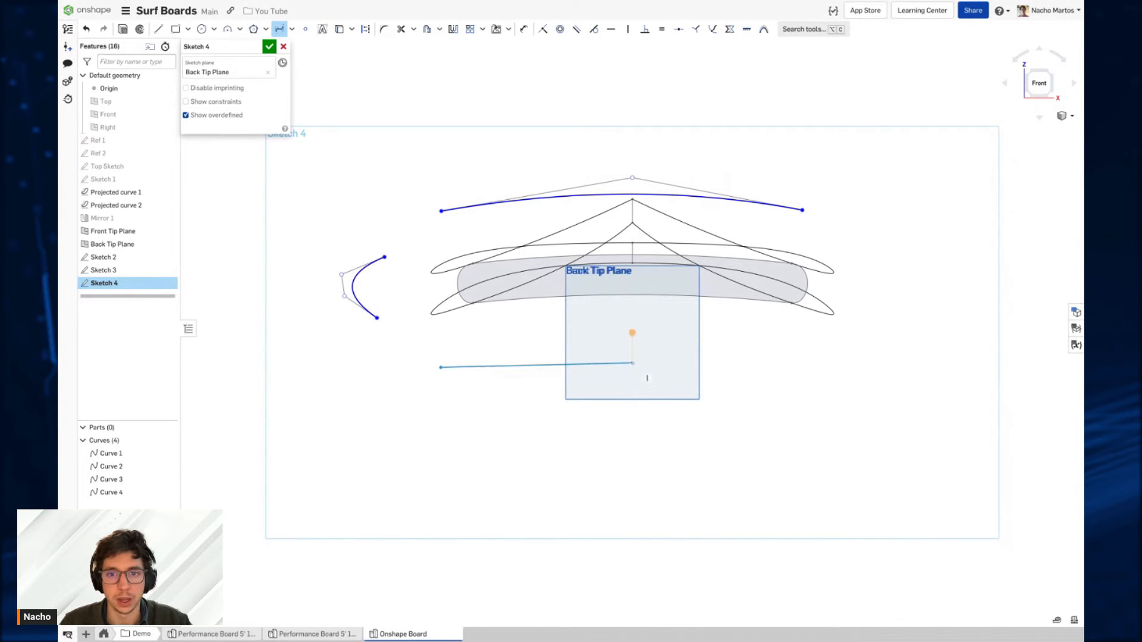
click(632, 363)
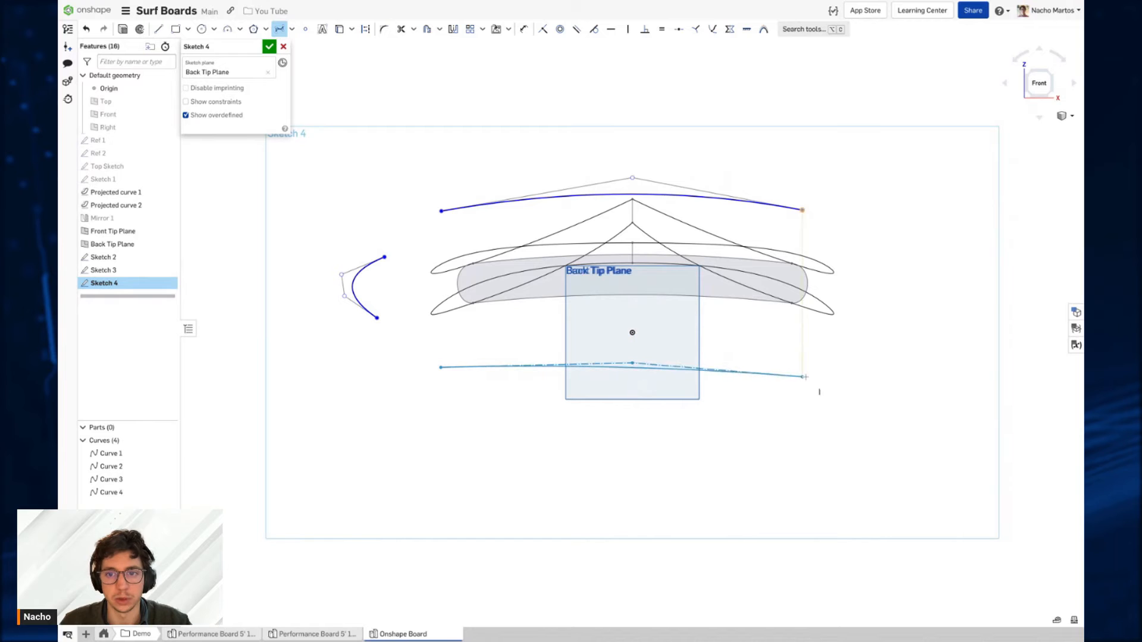
double_click(766, 380)
key(Escape)
Step: Pierce the bottom curve's right endpoint to the mirrored lower outline curve and its left endpoint to the original lower outline curve
click(764, 379)
click(829, 310)
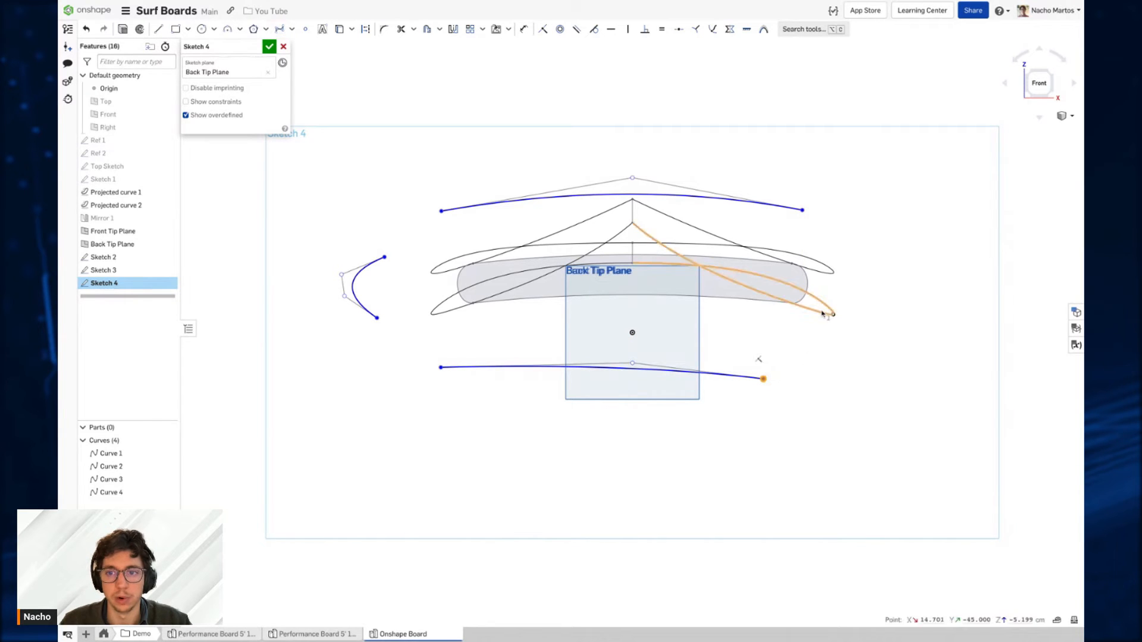
click(712, 29)
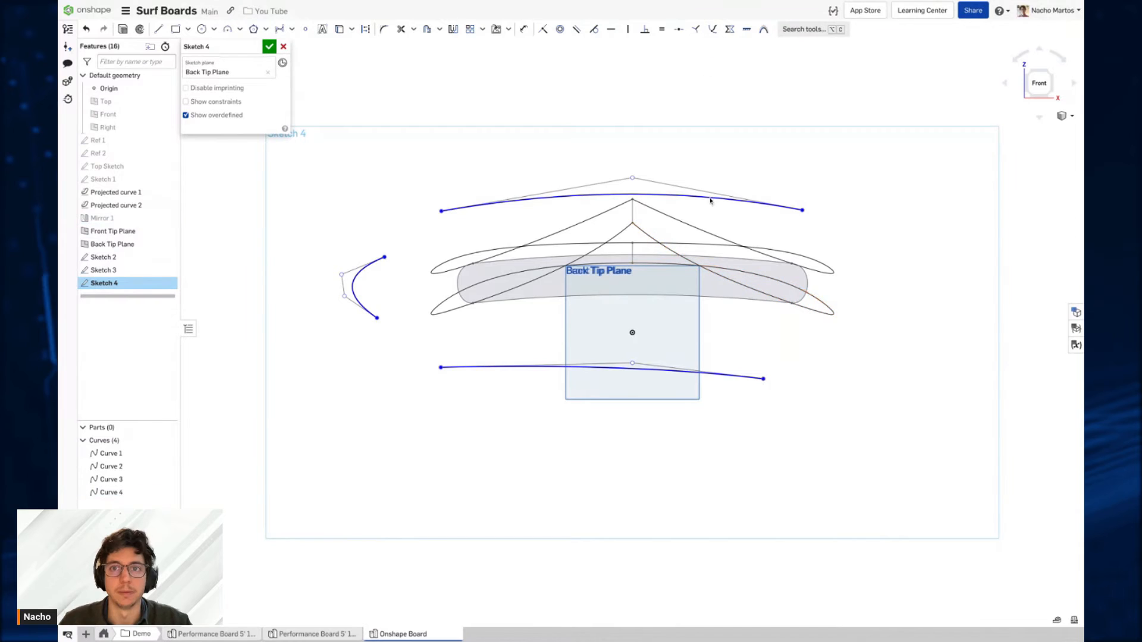
click(439, 312)
click(713, 29)
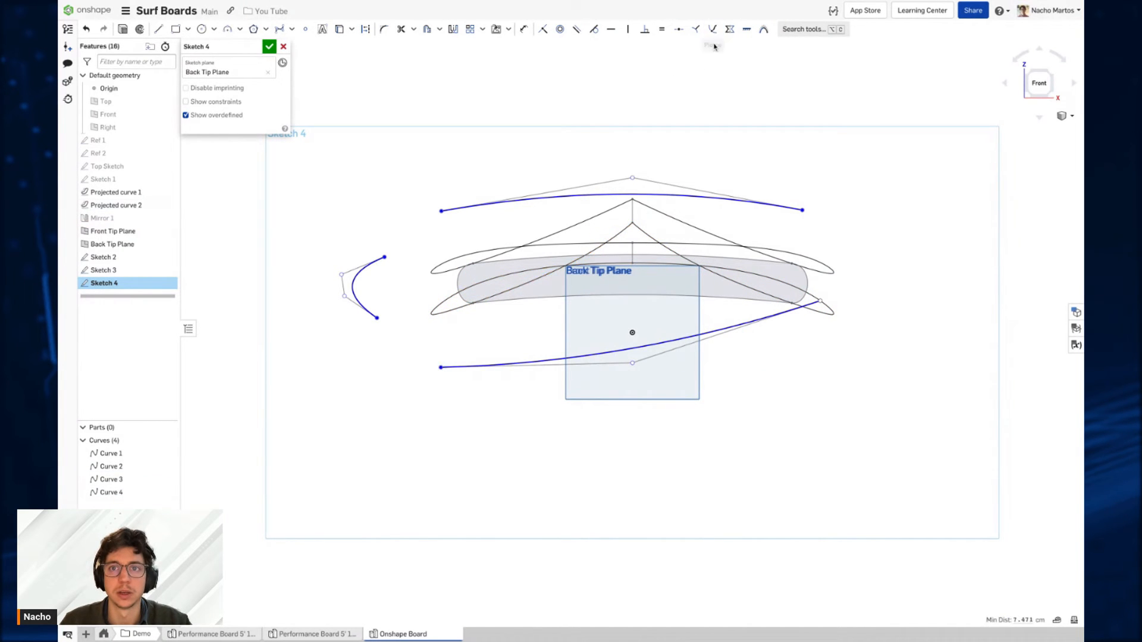
Step: Pierce the top curve's left endpoint to the original upper outline curve and its right endpoint to the mirrored upper outline curve
click(441, 211)
click(452, 266)
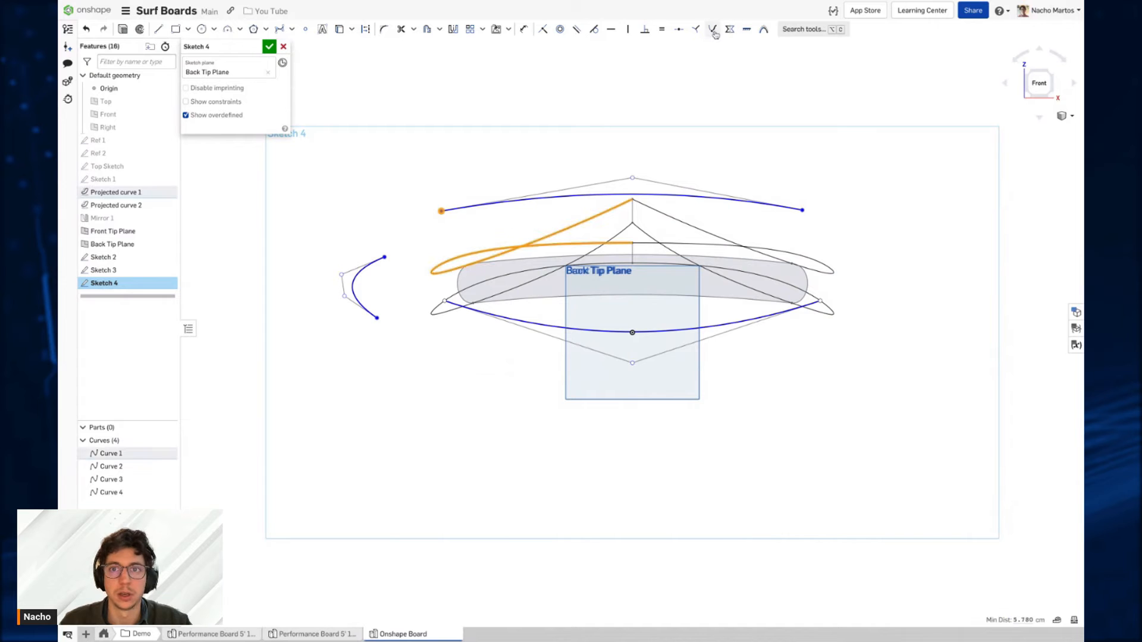
click(713, 30)
click(801, 211)
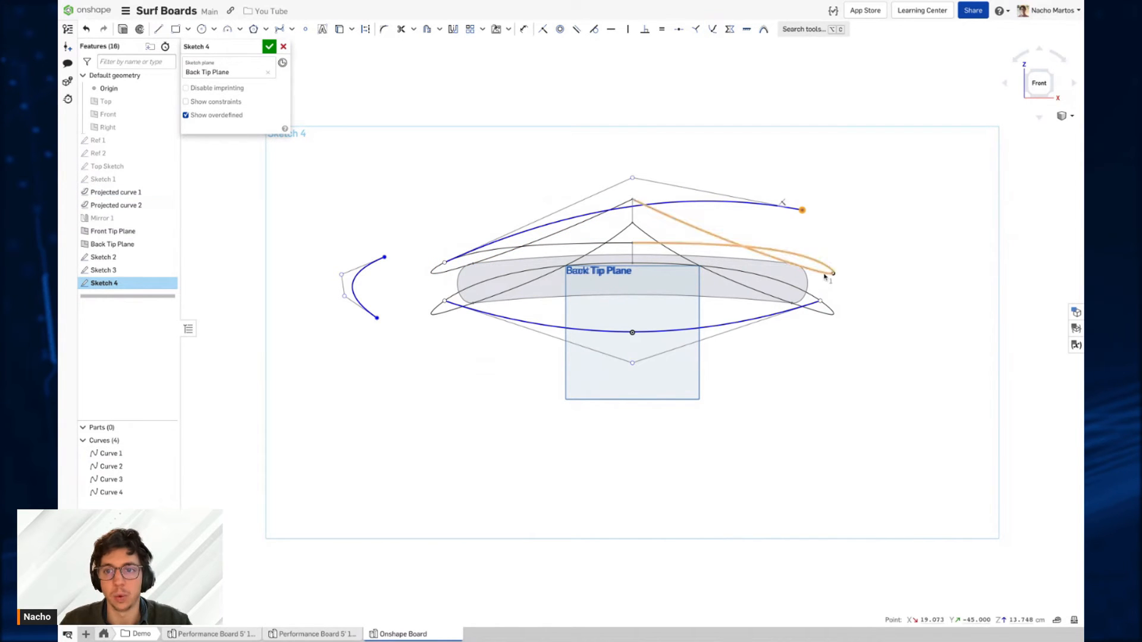
click(831, 271)
click(711, 31)
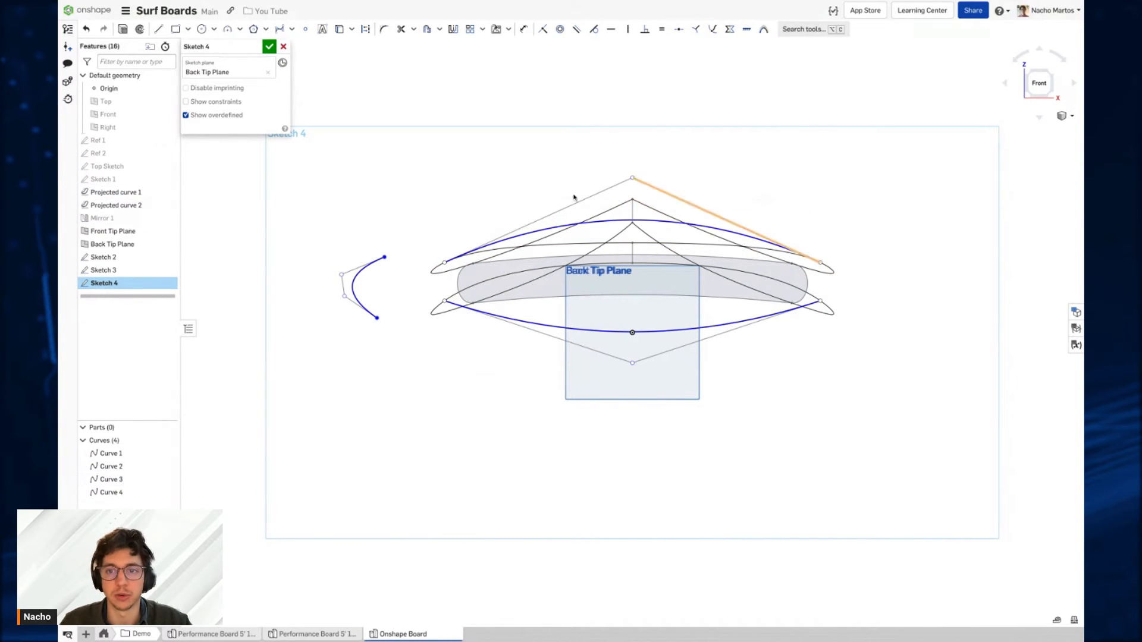
Step: Pierce the rail curve's upper endpoint to the original upper outline curve and its lower endpoint to the original lower outline curve
click(384, 257)
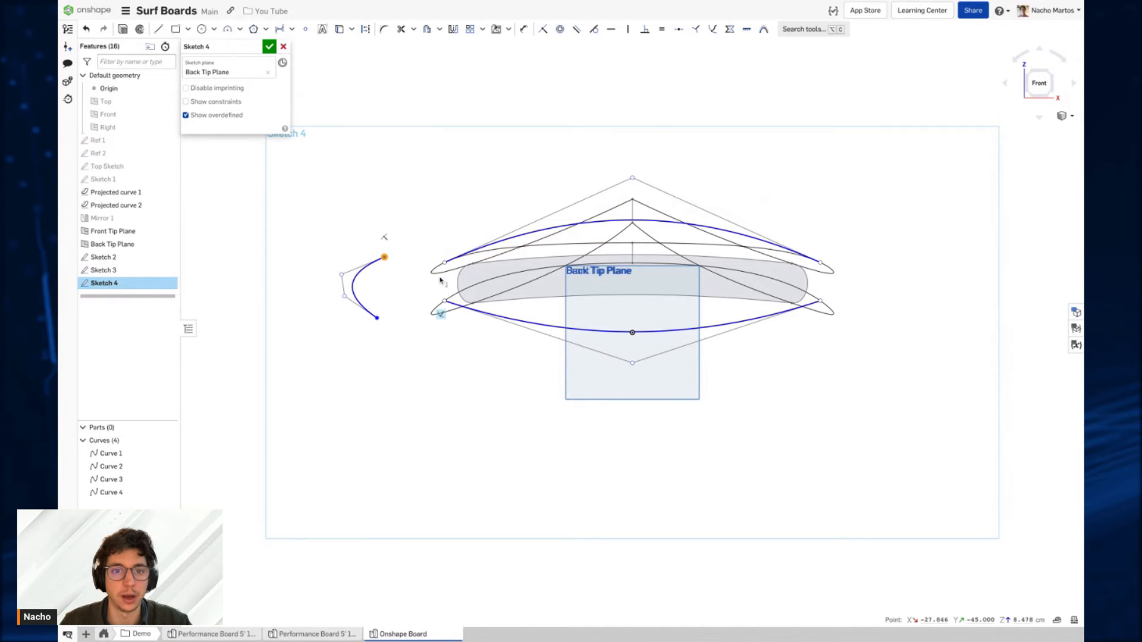
click(433, 271)
click(712, 30)
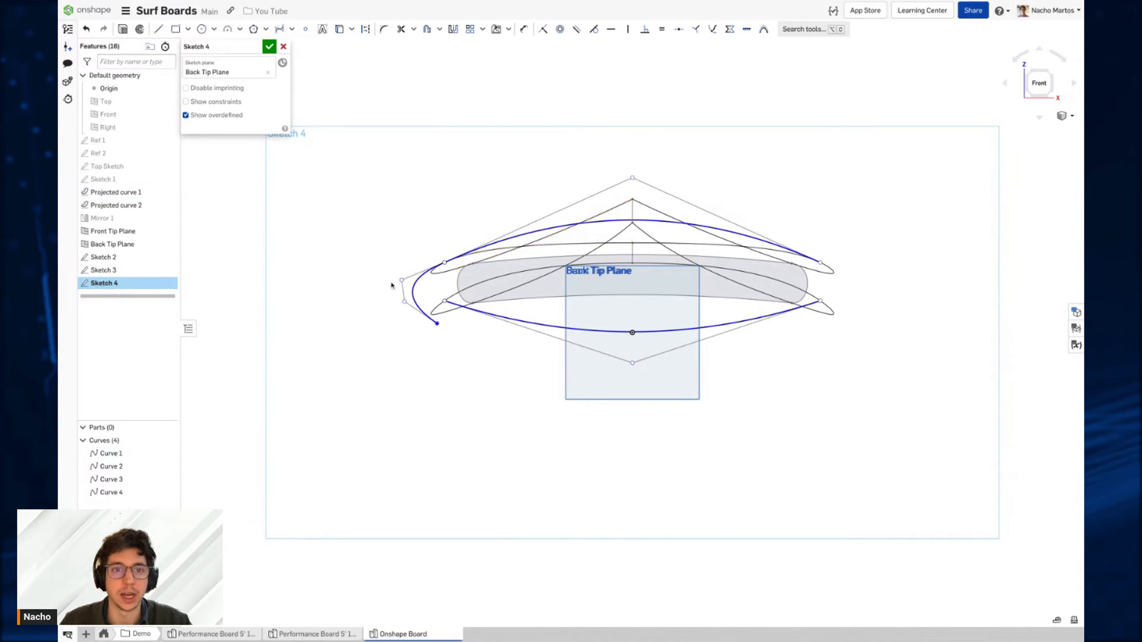
click(438, 311)
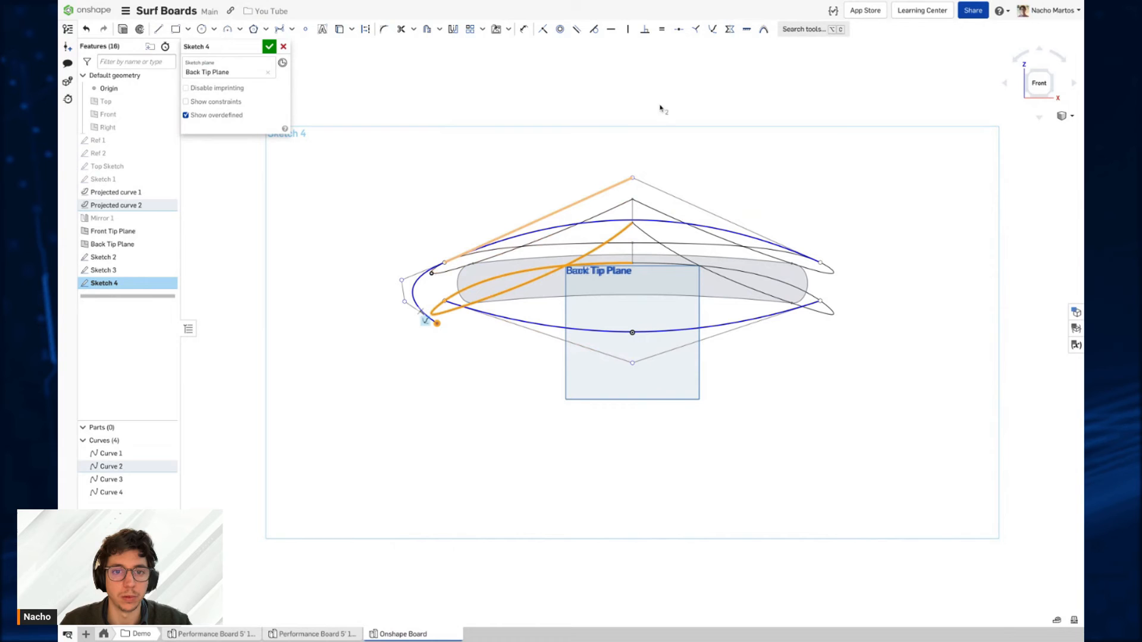
click(713, 30)
Step: Raise the bottom curve's middle control point and make the rail curve tangent to both the bottom and top curves
scroll(435, 310, up, 3)
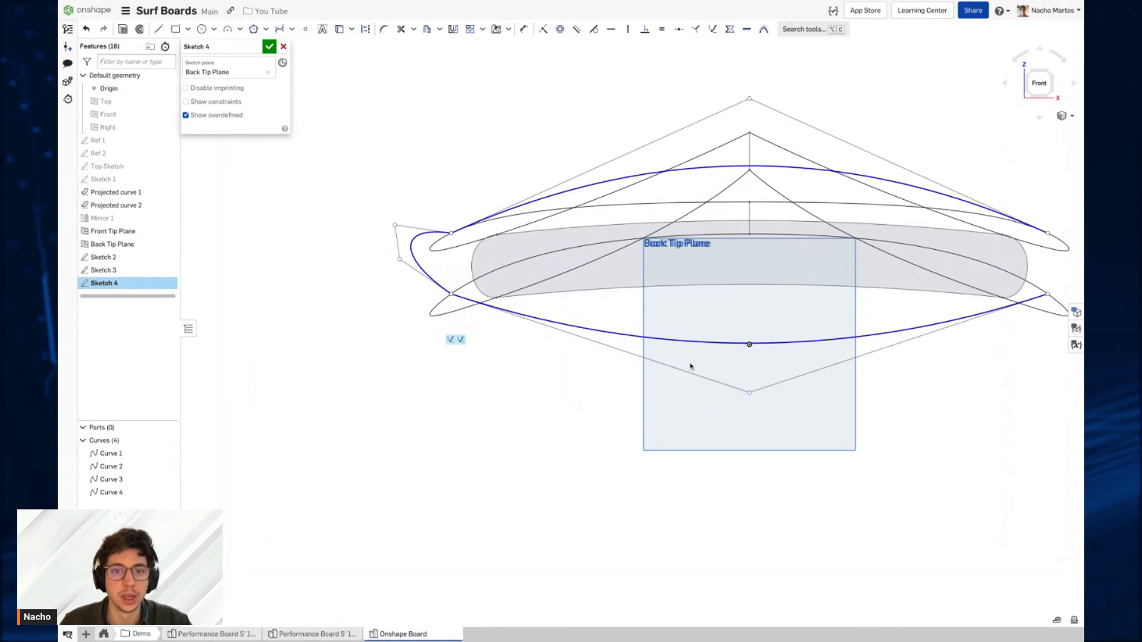
drag(751, 394, 750, 341)
click(601, 313)
click(417, 266)
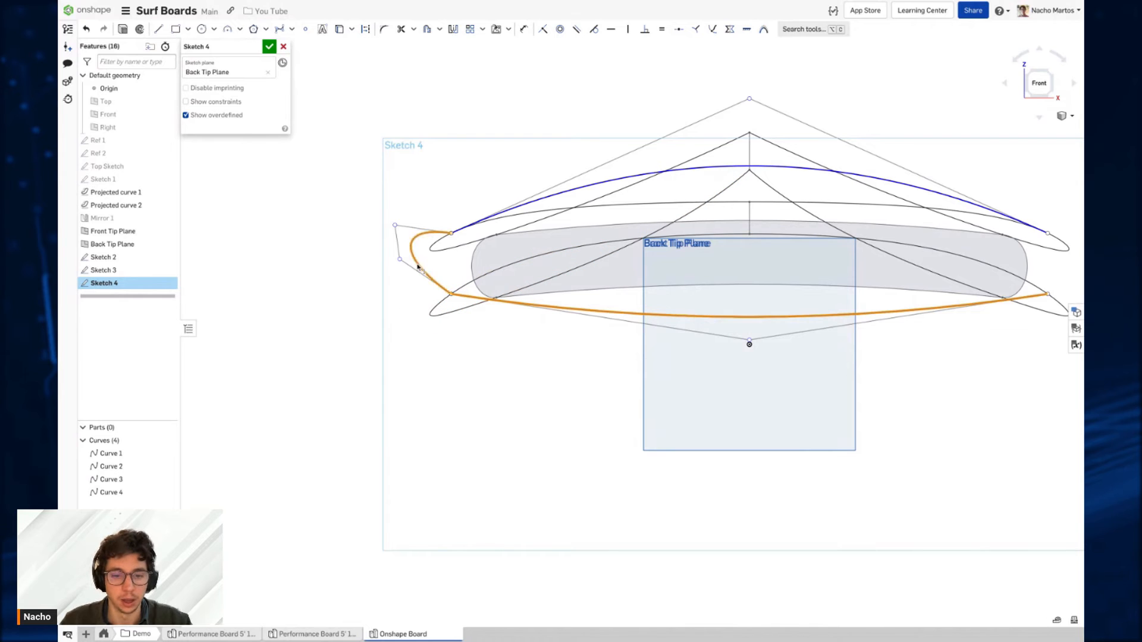
key(t)
click(527, 206)
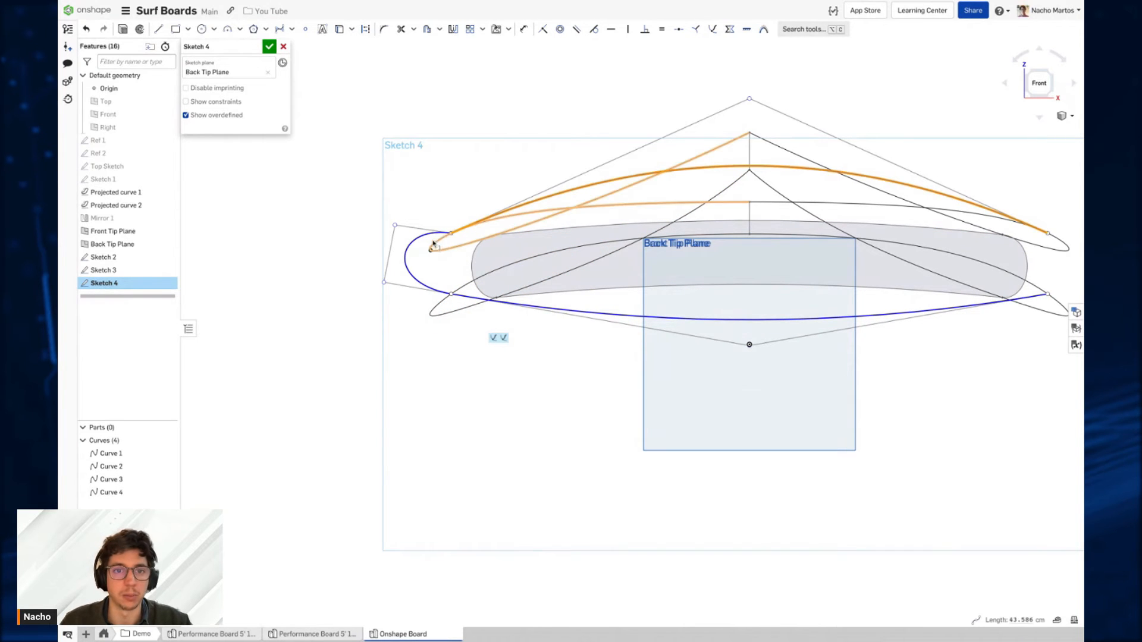
click(424, 240)
key(t)
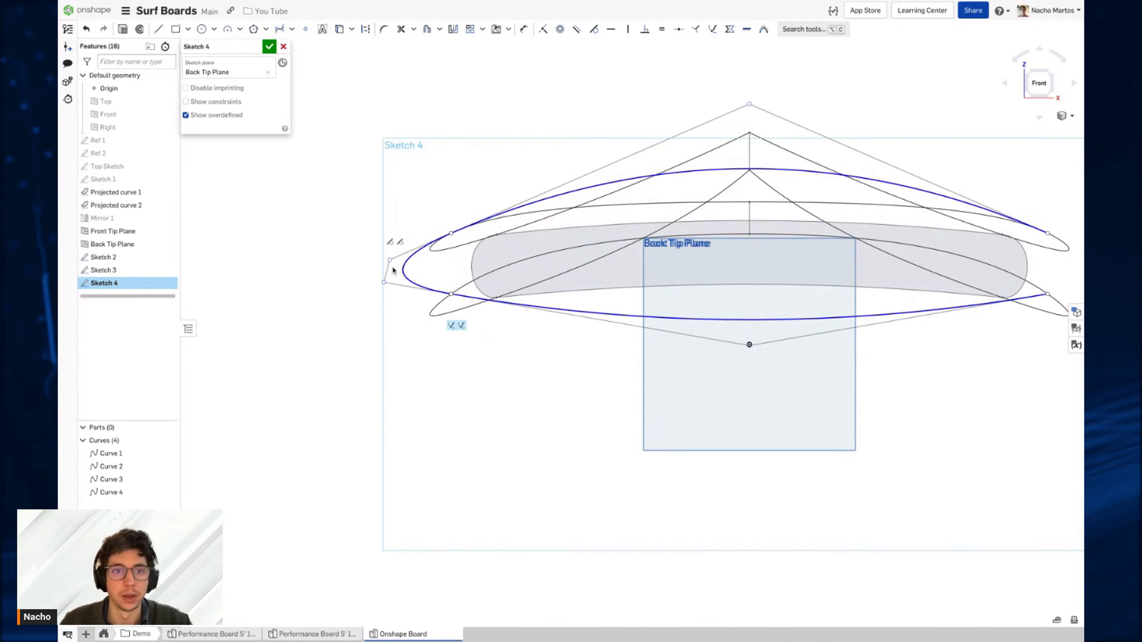
Step: Reshape the section into a slim, slightly crowned profile with a tighter rounded rail by adjusting the rail and top curve control points
drag(390, 260, 378, 239)
drag(383, 284, 386, 298)
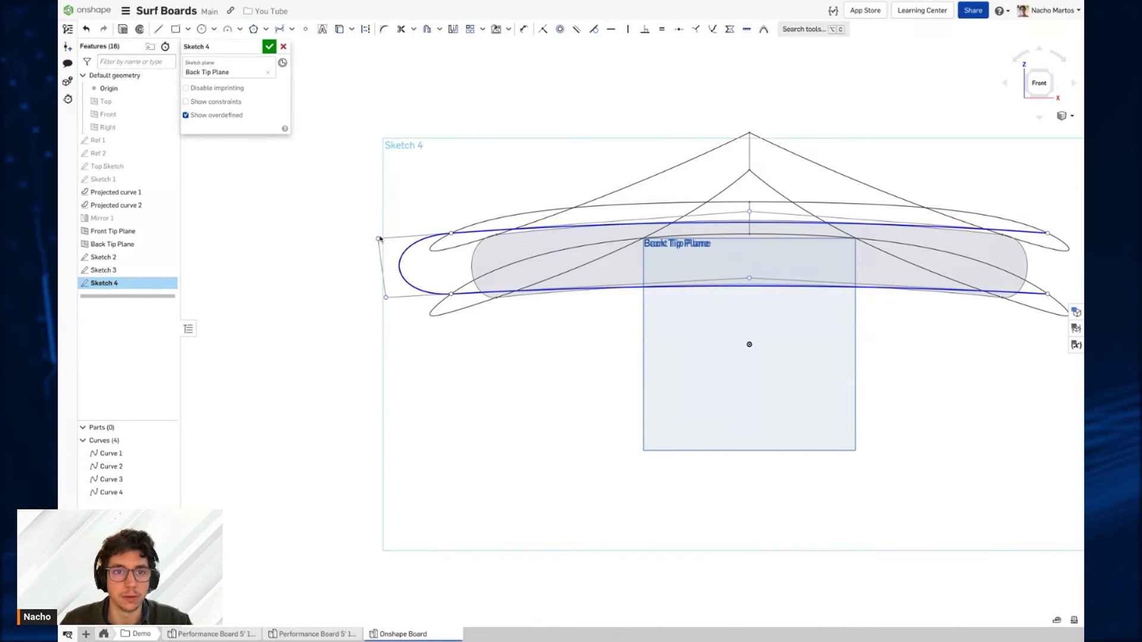
drag(382, 240, 390, 232)
drag(404, 271, 425, 270)
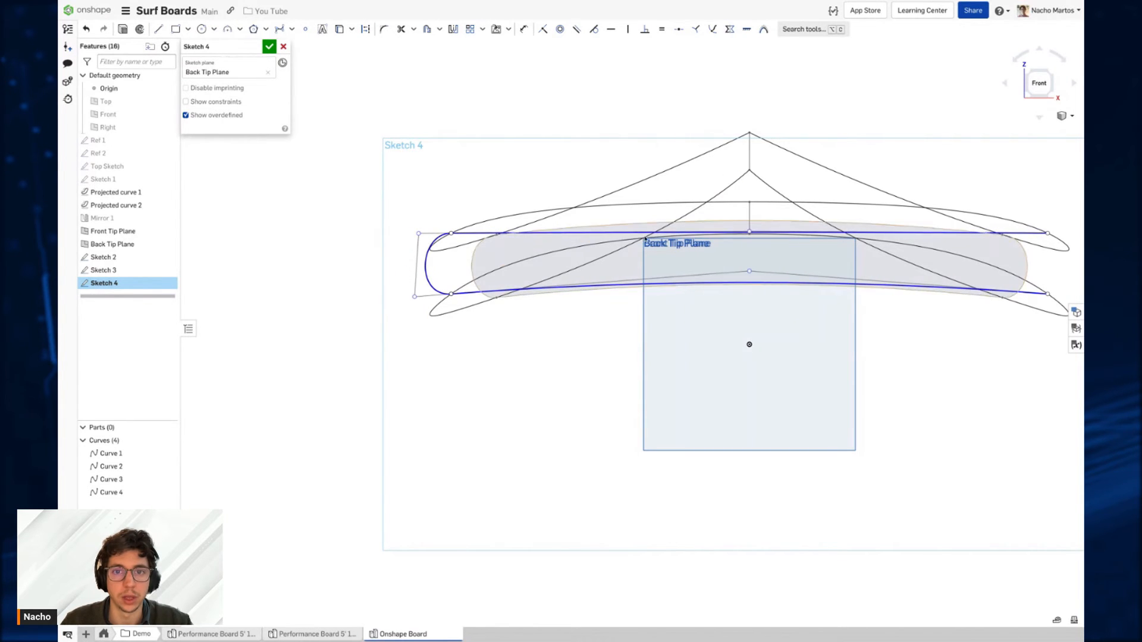
drag(751, 234, 751, 223)
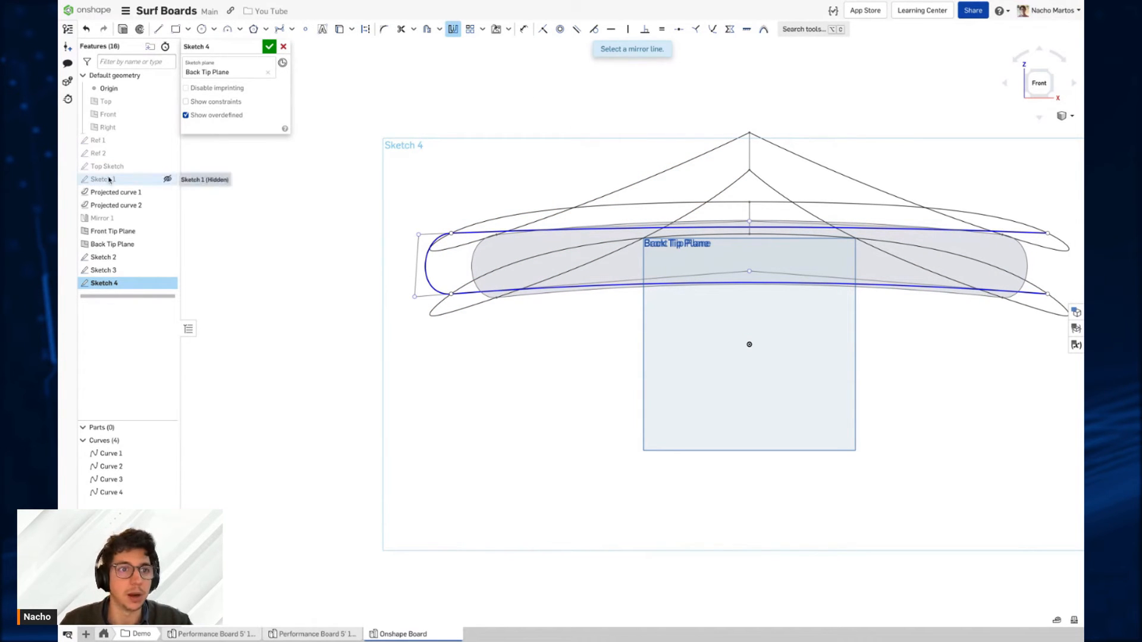
Step: Mirror the rail curve across the Right plane to close the back tip section
click(109, 127)
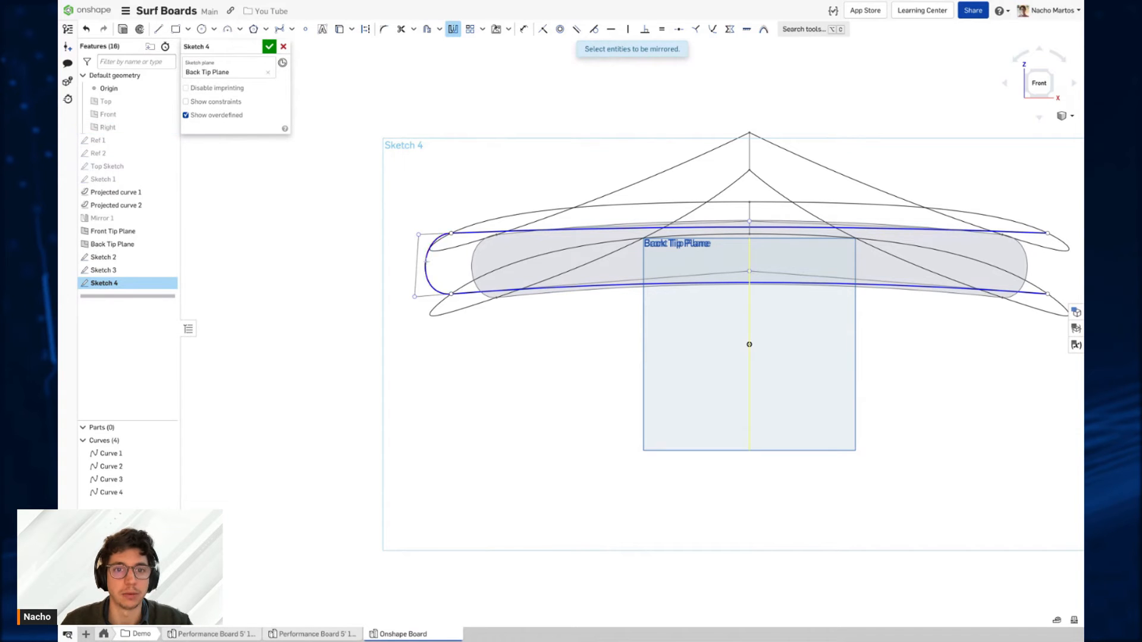
click(433, 285)
mouse_move(749, 345)
right_down()
mouse_move(648, 347)
mouse_move(565, 326)
mouse_move(556, 311)
right_up()
key(Escape)
Step: Raise the top curve's middle control point slightly, lower the bottom curve's middle control point, and finish the back tip sketch
drag(689, 226, 689, 216)
drag(689, 276, 691, 284)
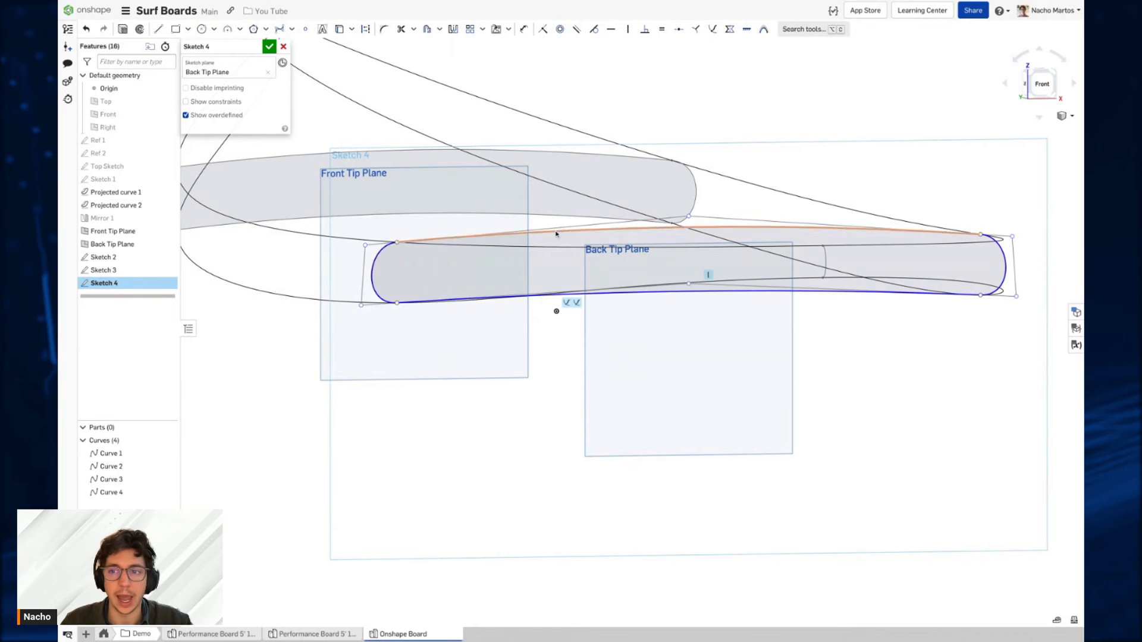
click(269, 46)
Step: Show Sketch 1 and the Top Sketch alongside the outline curves and tip sections
scroll(515, 182, down, 2)
middle_drag(477, 159, 673, 227)
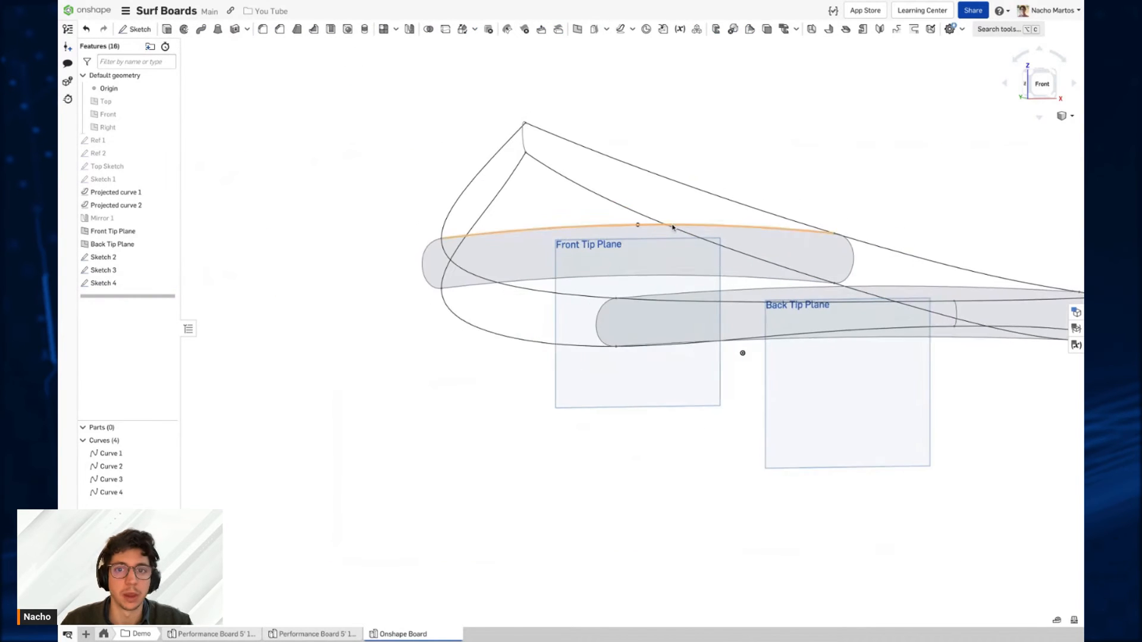
mouse_move(669, 214)
right_down()
mouse_move(704, 242)
mouse_move(604, 256)
mouse_move(306, 352)
right_up()
click(167, 179)
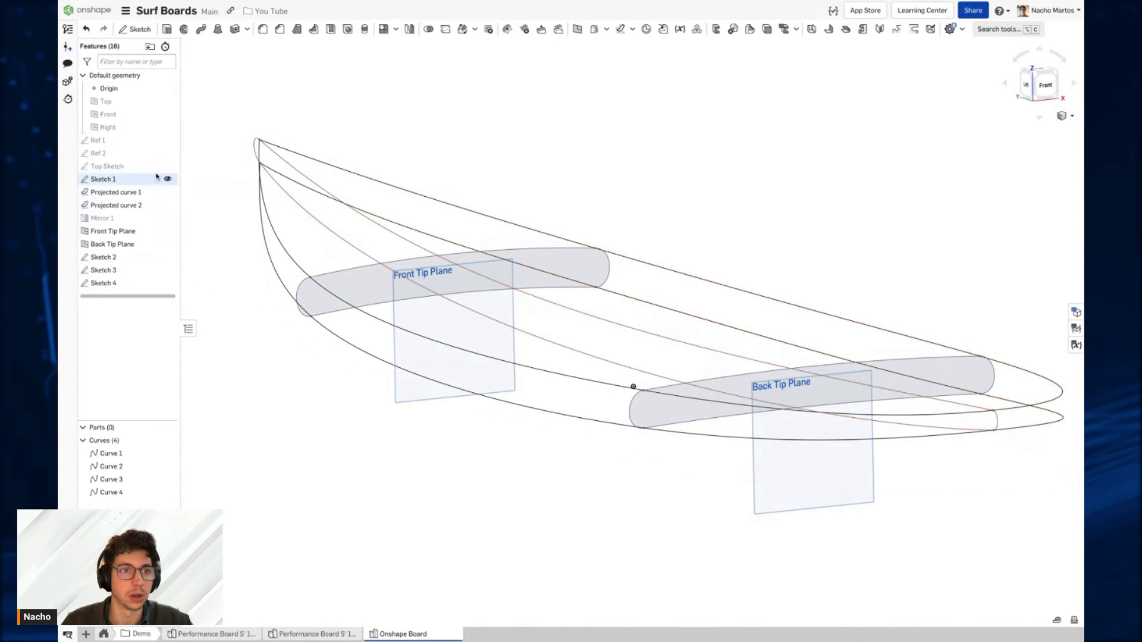
click(168, 167)
mouse_move(298, 191)
right_down()
mouse_move(594, 184)
mouse_move(523, 179)
right_up()
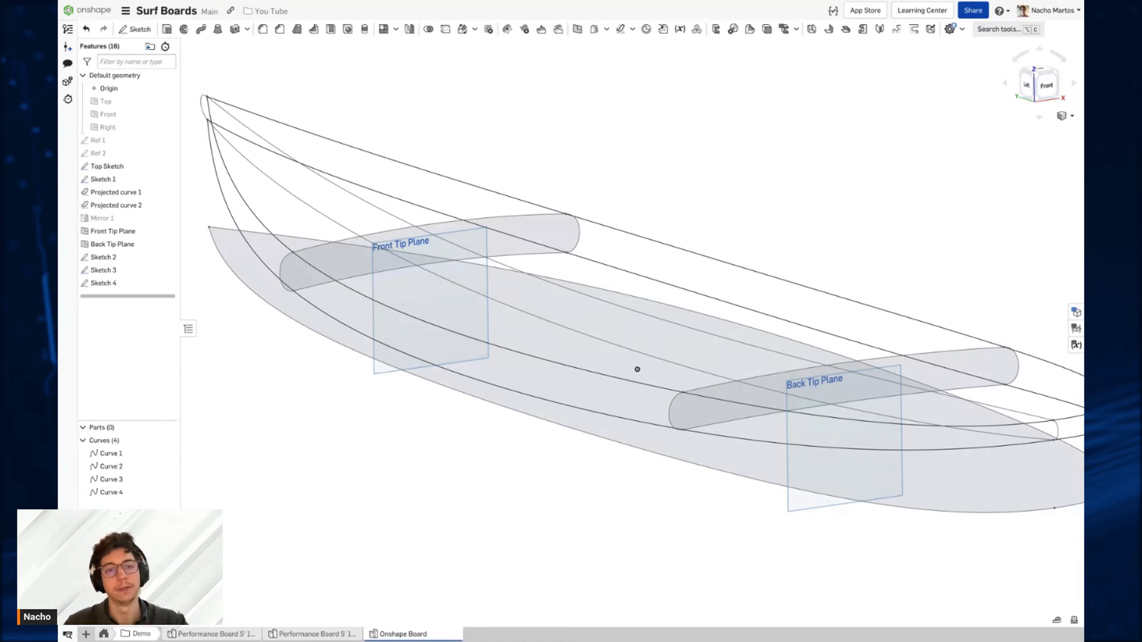
scroll(559, 162, down, 3)
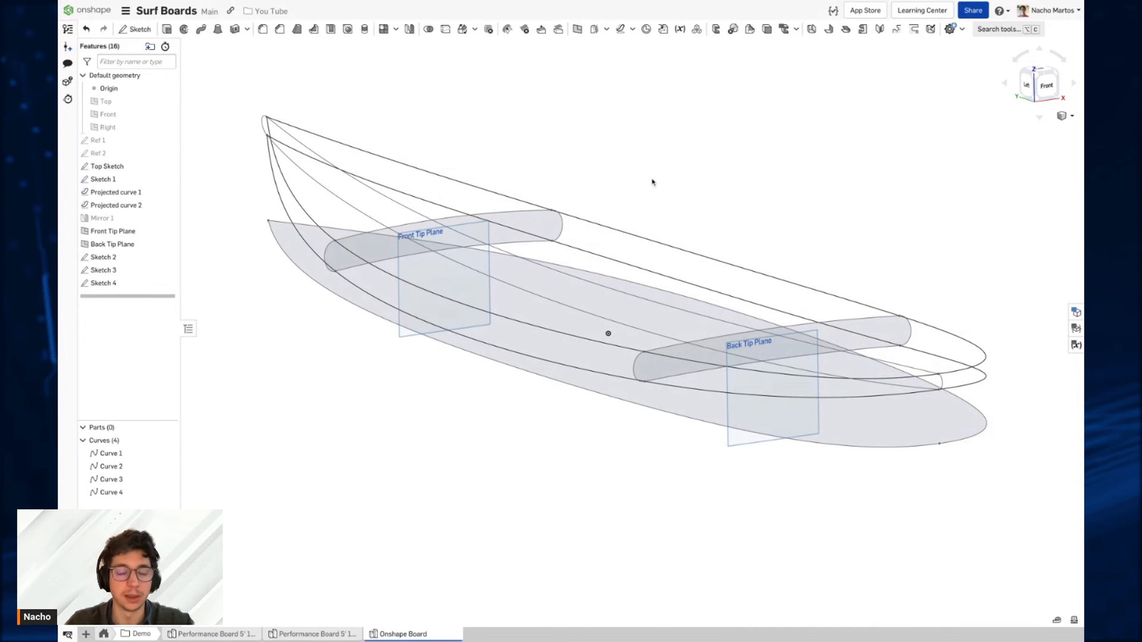
right_drag(653, 182, 651, 182)
middle_drag(653, 178, 654, 194)
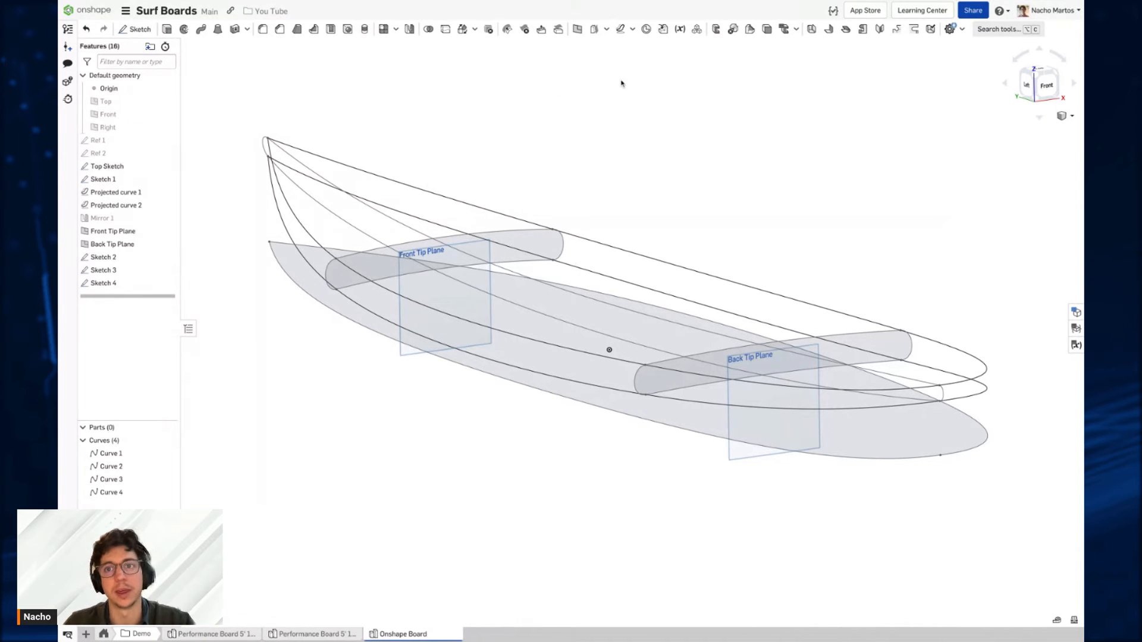
Step: Start a new Fill surface bounded by the upper outline curve and its mirrored counterpart, Curve 1 and Curve 3
click(606, 29)
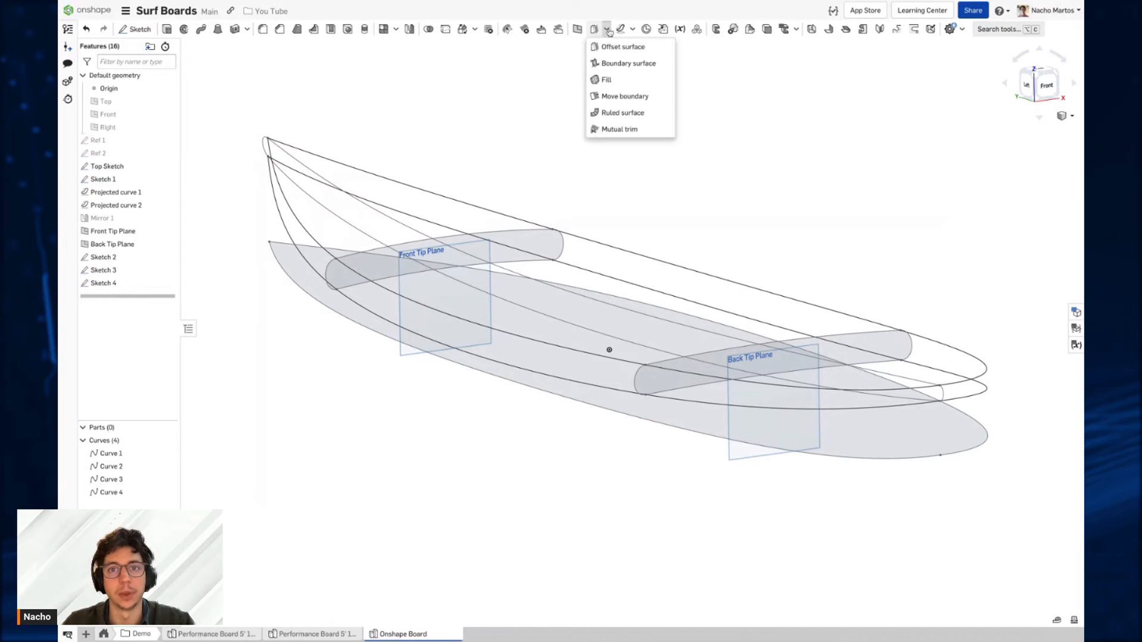
click(613, 80)
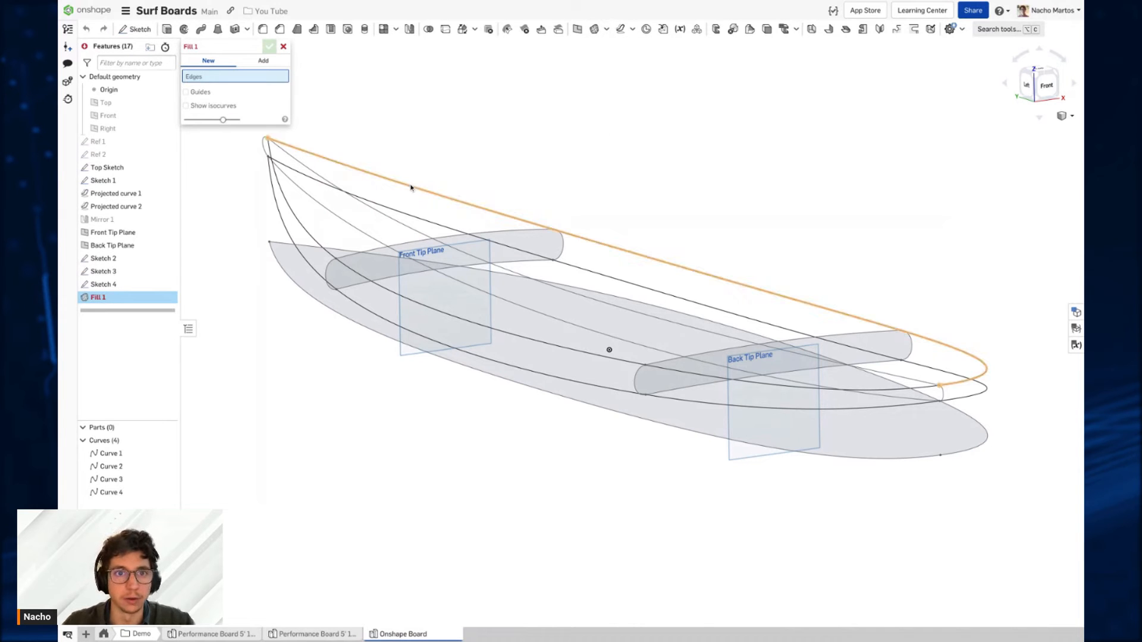
click(412, 184)
click(294, 216)
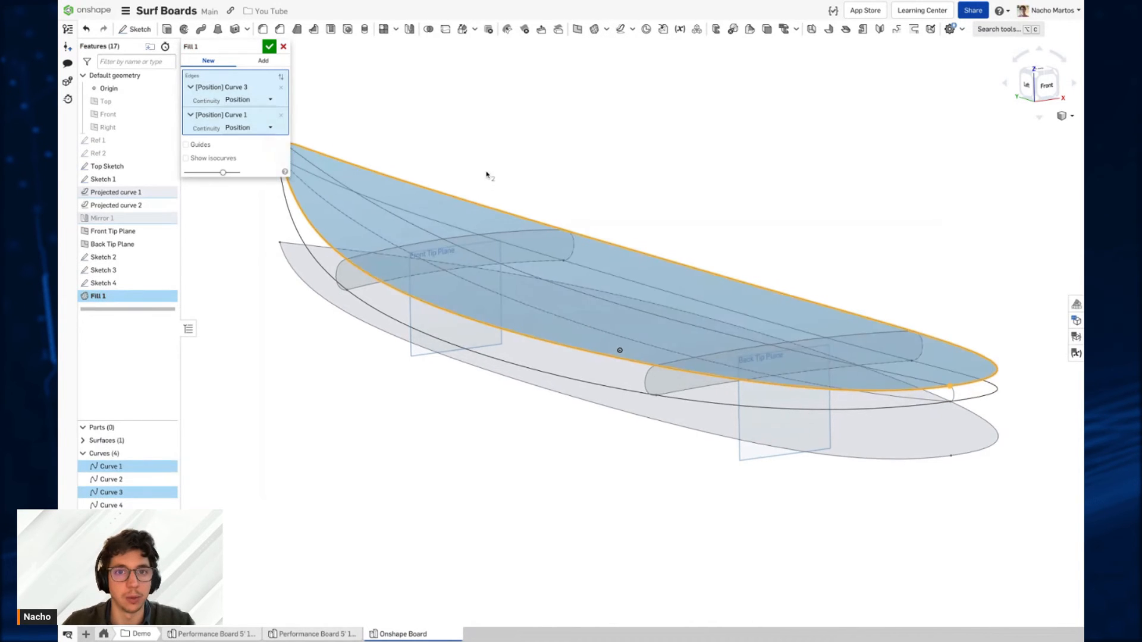
middle_drag(487, 173, 564, 186)
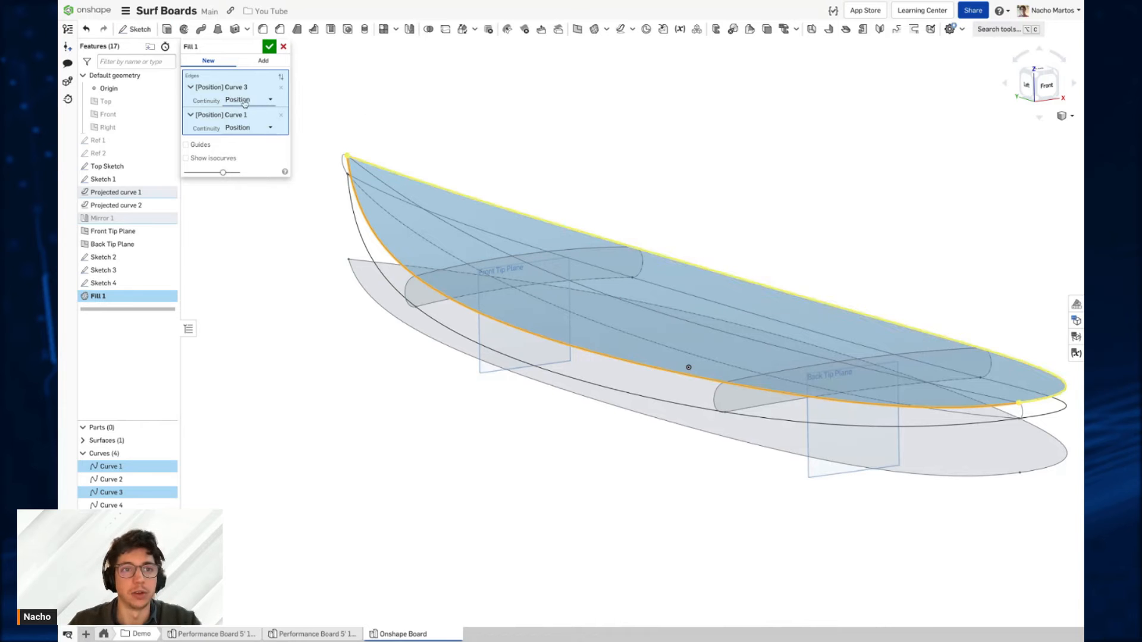
Step: Examine the fill surface with its isocurves shown and hide them again
click(216, 159)
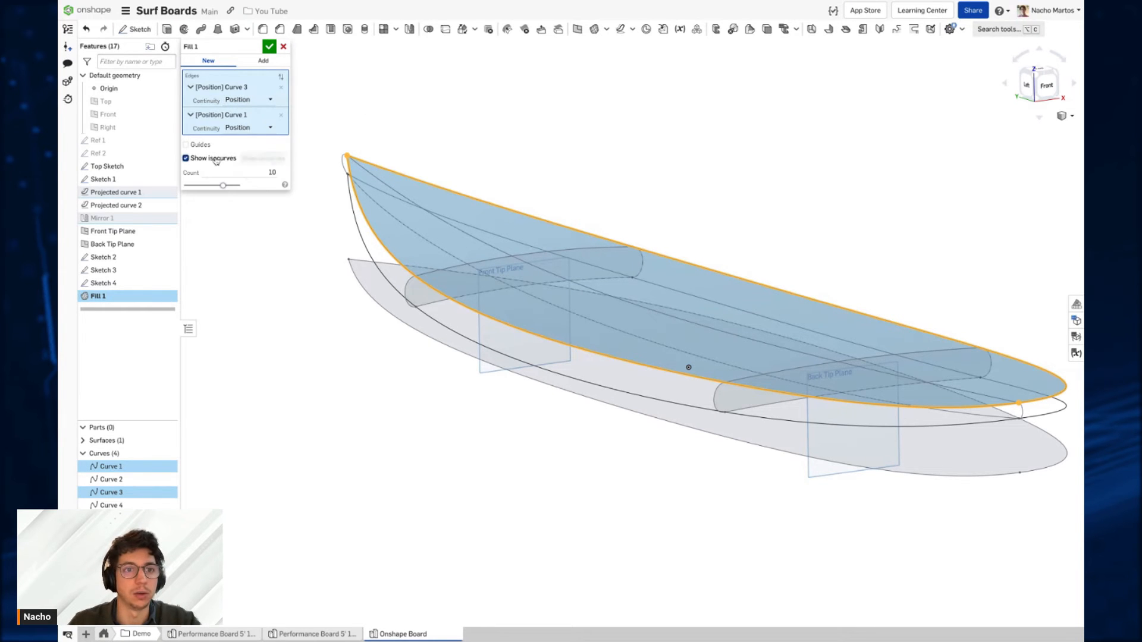
right_drag(637, 170, 722, 199)
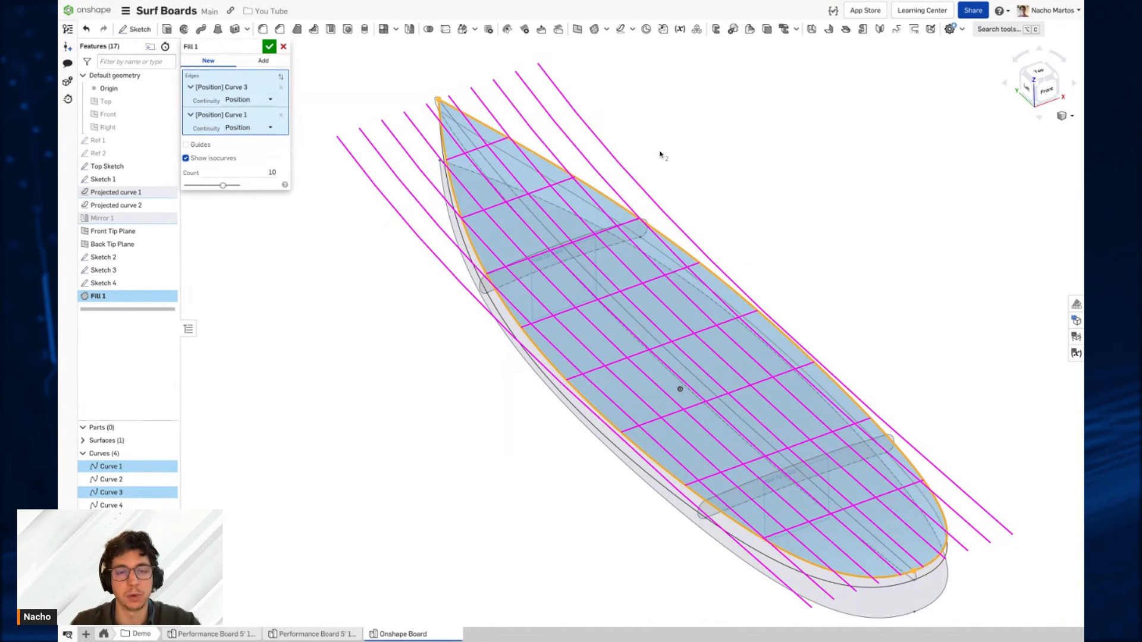
click(185, 159)
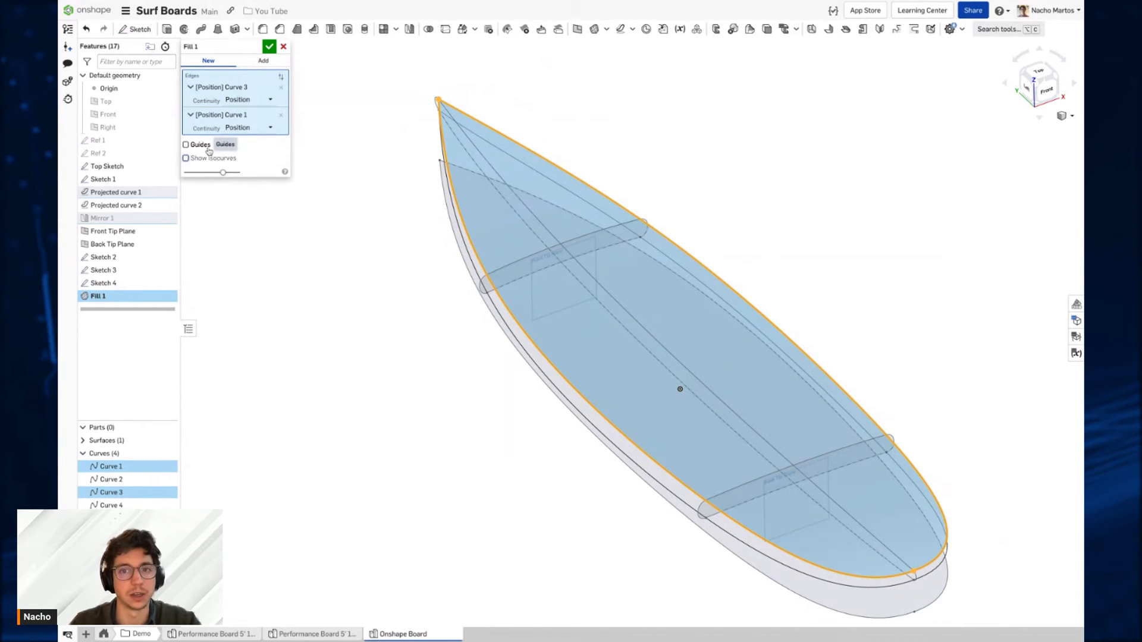
Step: Guide the fill surface with the top edges of the front and back tip sections in Sketch 3 and Sketch 4, and accept it
click(200, 144)
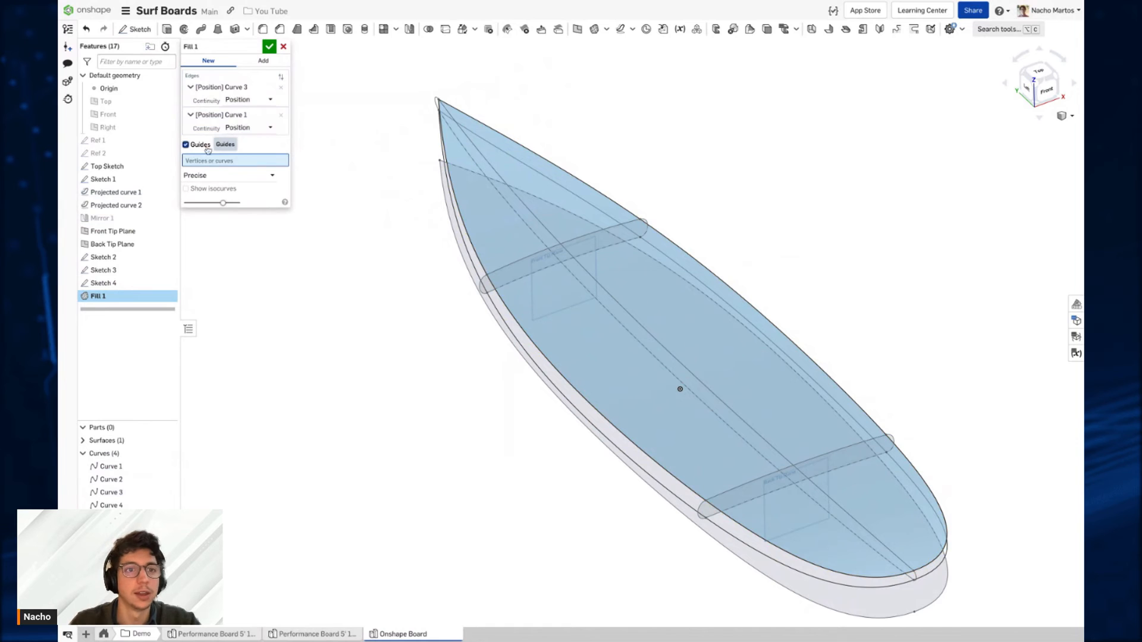
click(530, 260)
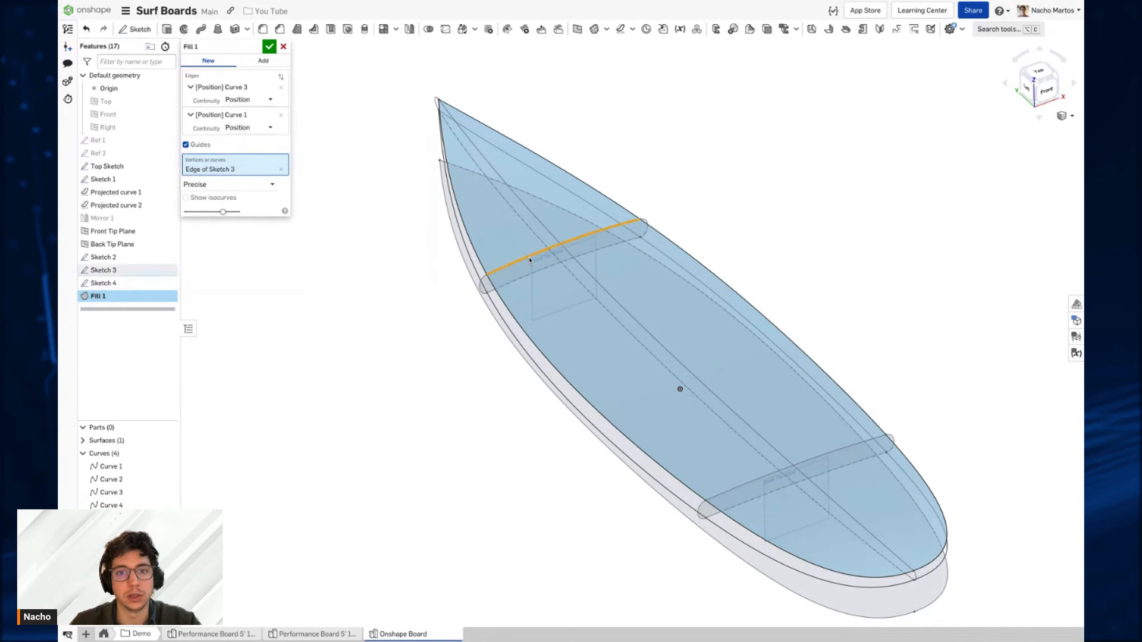
right_drag(530, 260, 842, 320)
click(866, 321)
scroll(843, 319, up, 5)
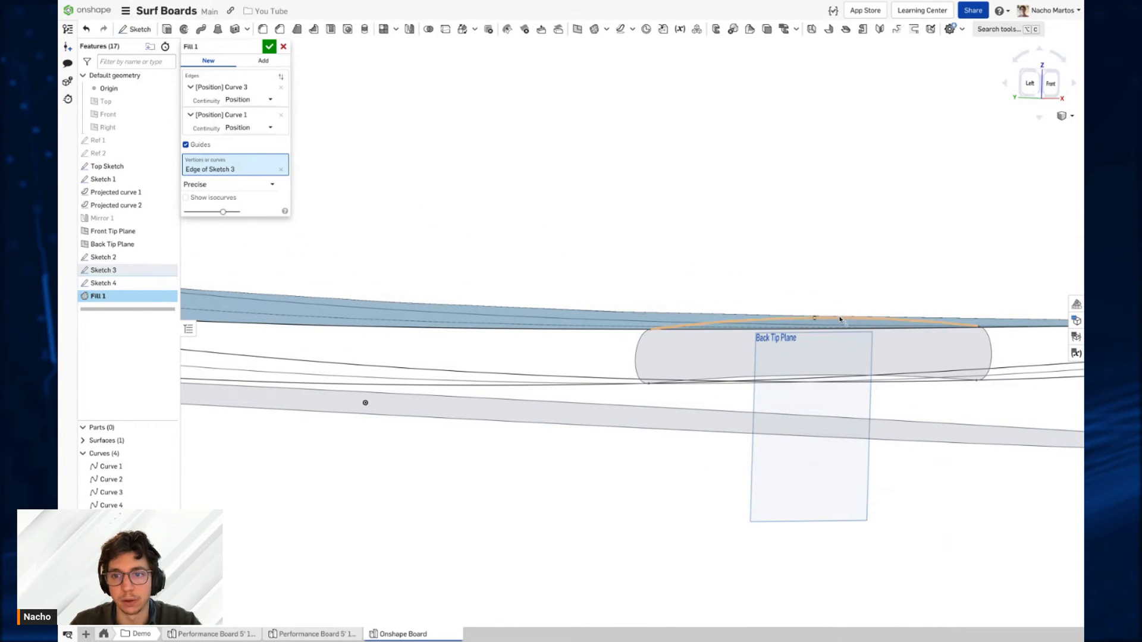
middle_drag(621, 289, 771, 312)
middle_drag(429, 243, 662, 273)
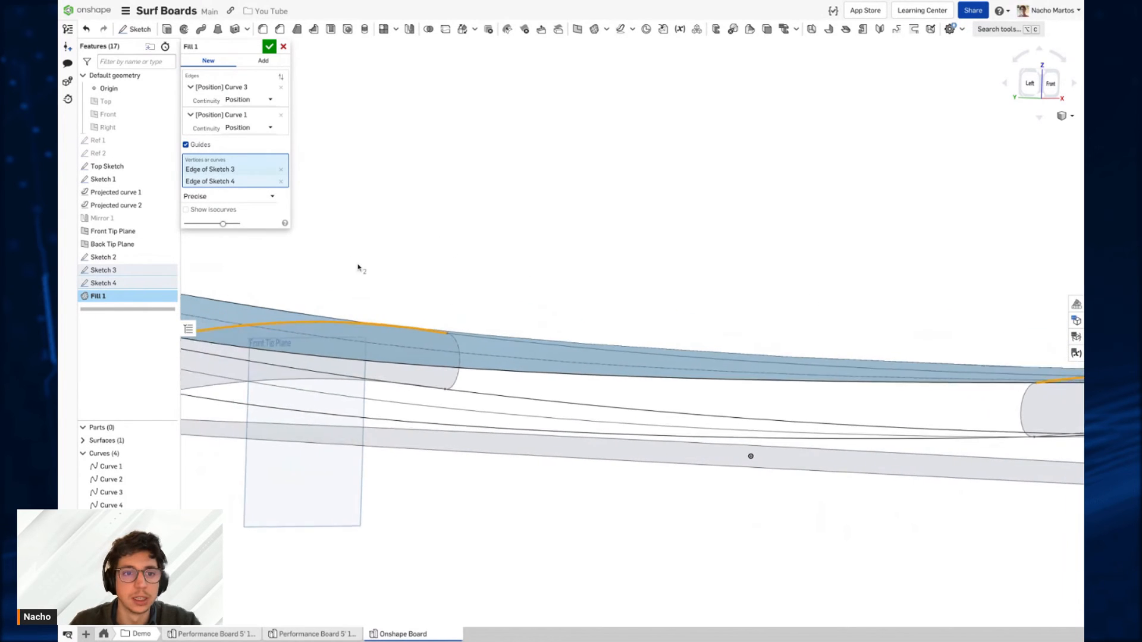
middle_drag(367, 289, 577, 283)
right_drag(576, 283, 576, 266)
middle_drag(742, 266, 602, 265)
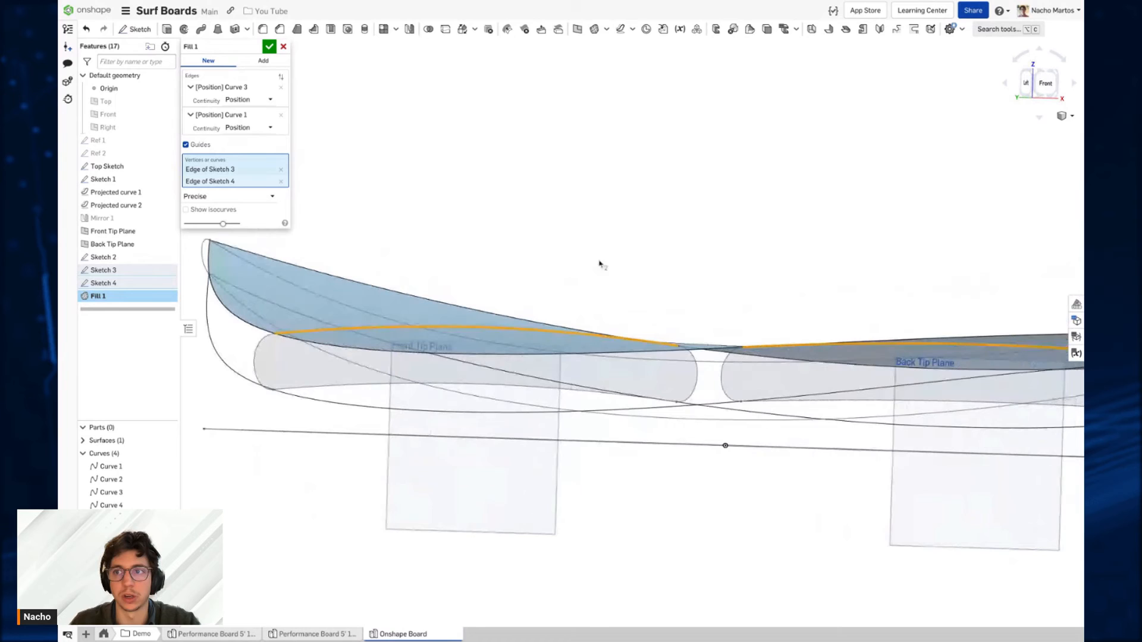
click(1054, 88)
middle_drag(854, 272, 817, 275)
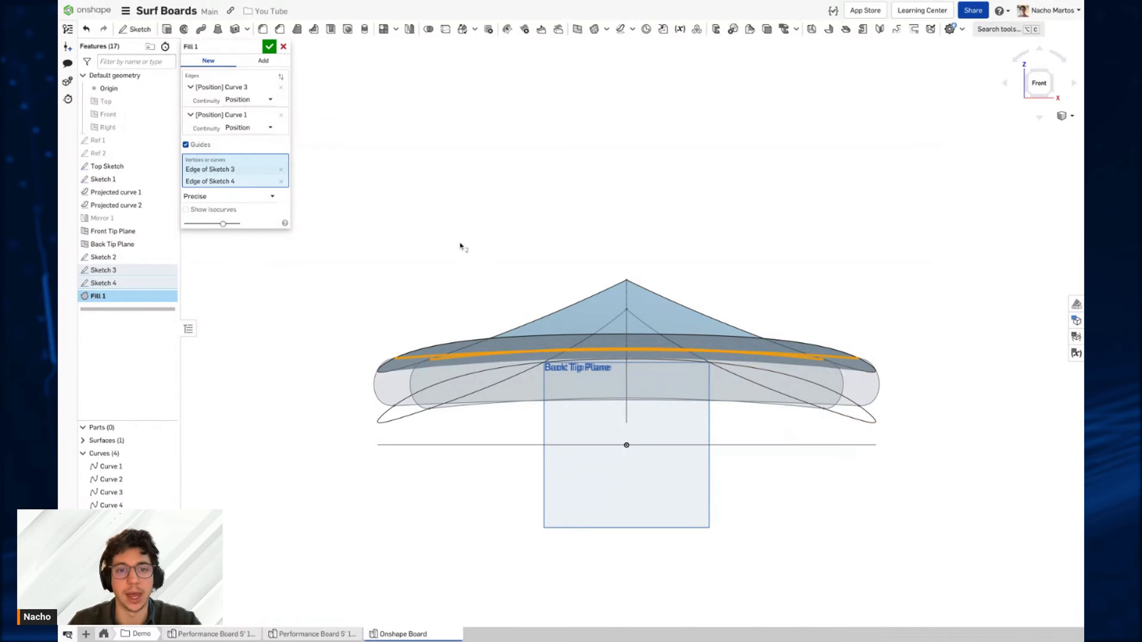
click(271, 49)
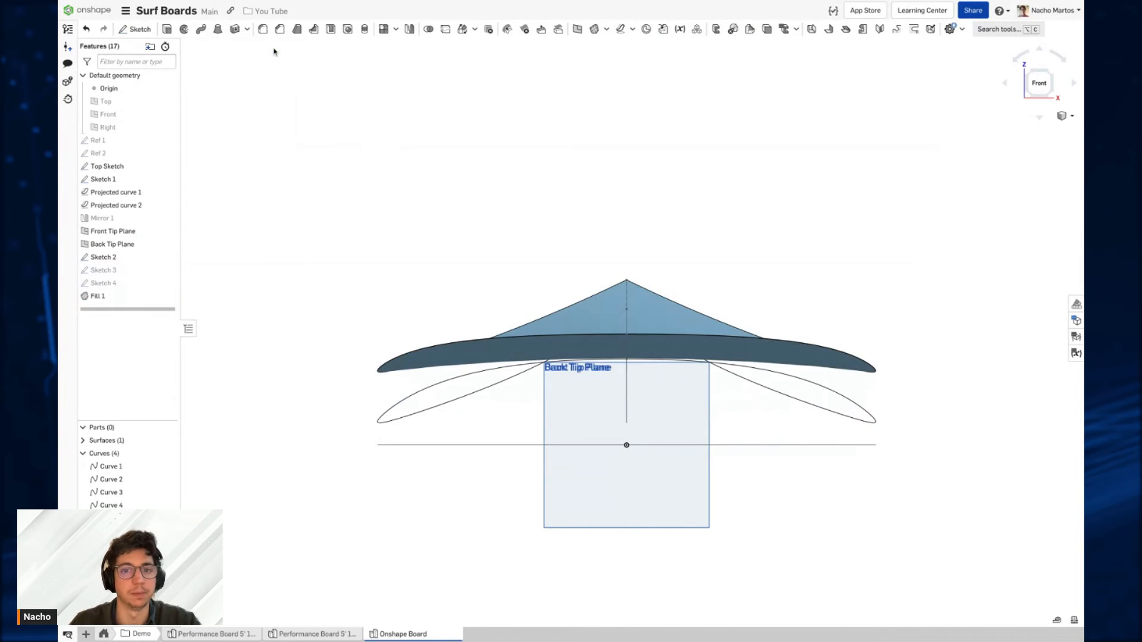
right_drag(386, 229, 454, 250)
scroll(428, 217, down, 3)
right_drag(640, 316, 640, 266)
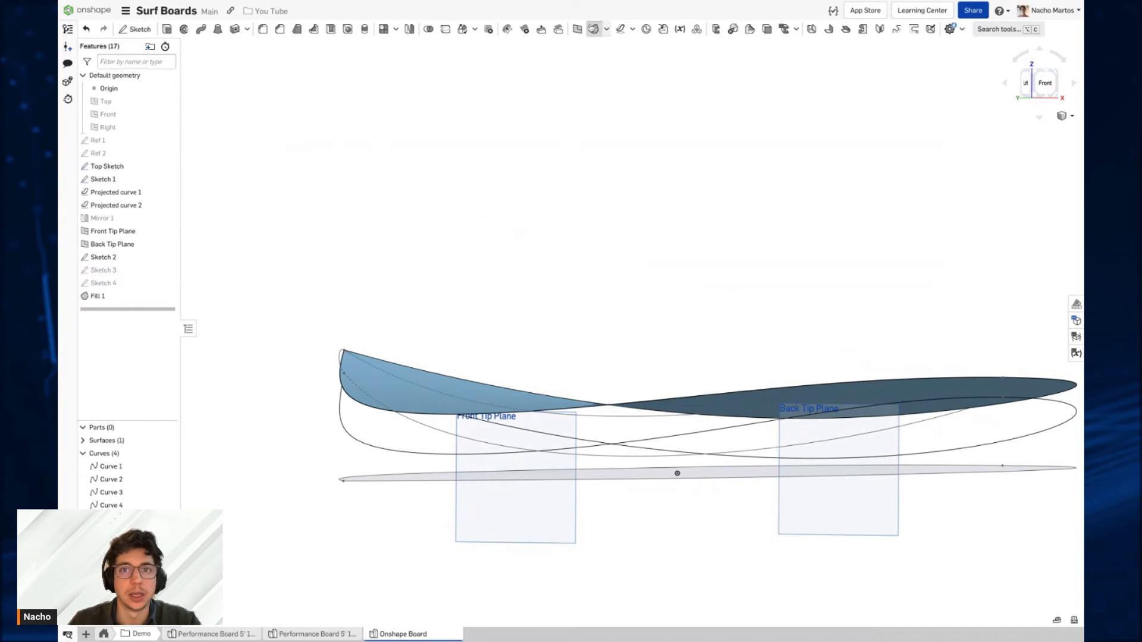
Step: Start a new Fill surface from the lower outline Curve 2 and the Sketch 1 edge, and show Sketch 3 and Sketch 4
click(593, 29)
click(359, 438)
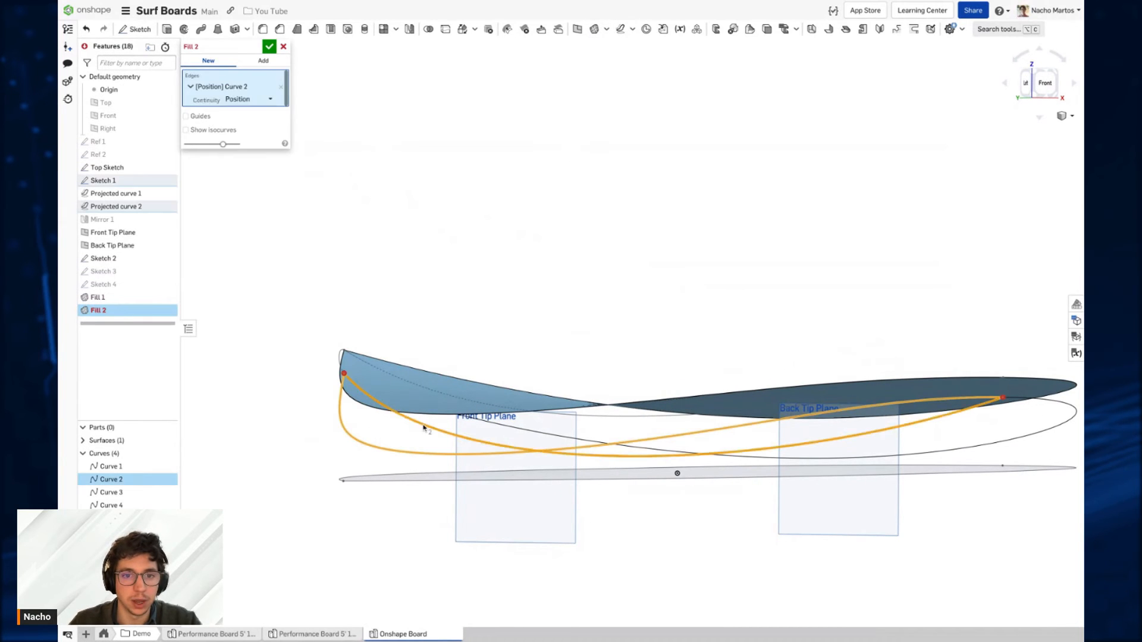
click(437, 434)
middle_drag(438, 434, 436, 388)
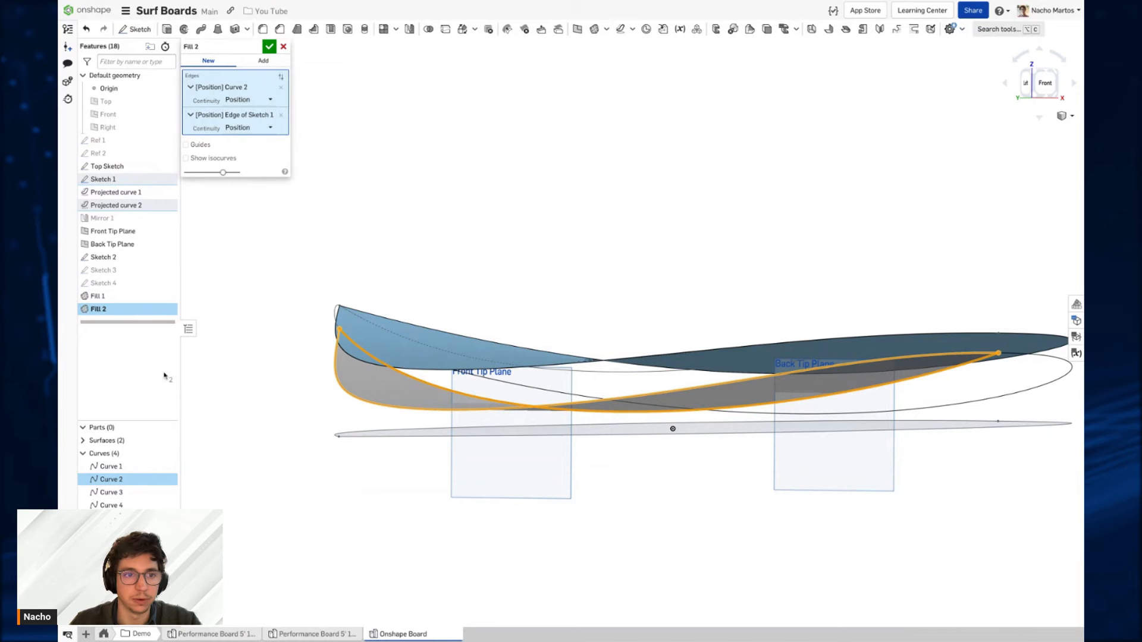
click(168, 270)
click(167, 284)
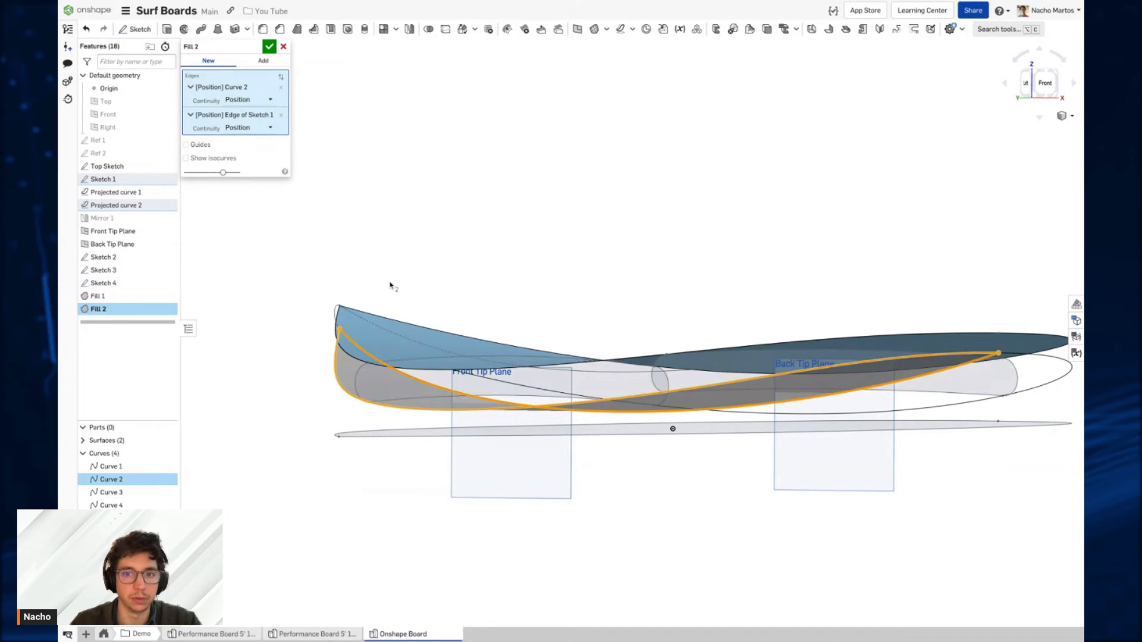
Step: Replace the Sketch 1 edge in the fill boundary with the mirrored lower outline curve, Curve 4
scroll(436, 300, up, 3)
scroll(491, 418, up, 5)
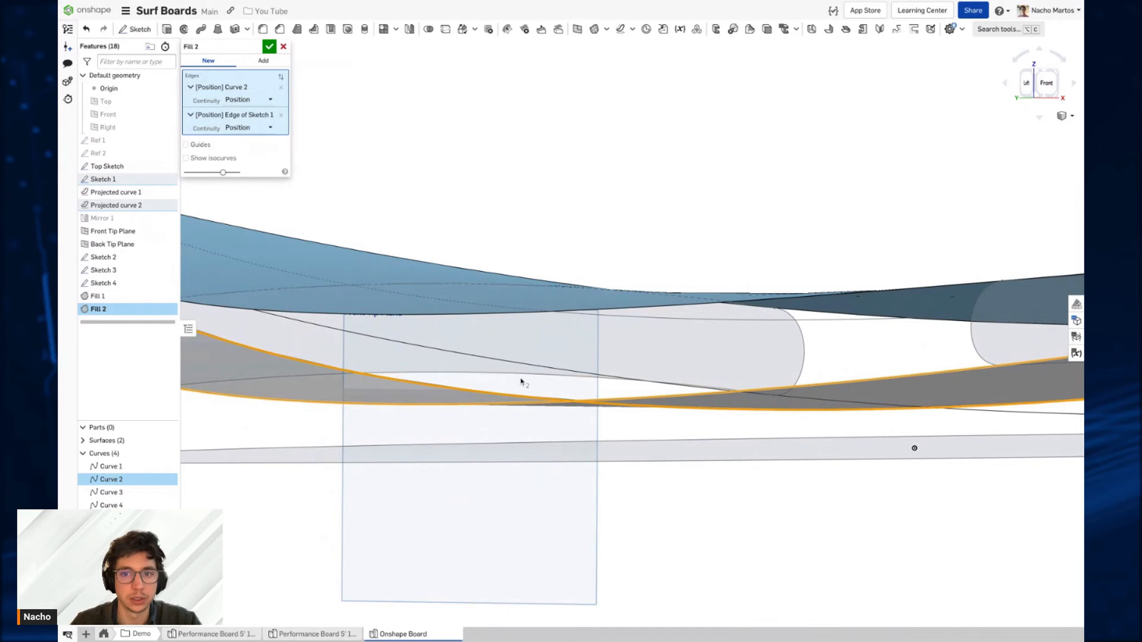
right_drag(525, 386, 540, 385)
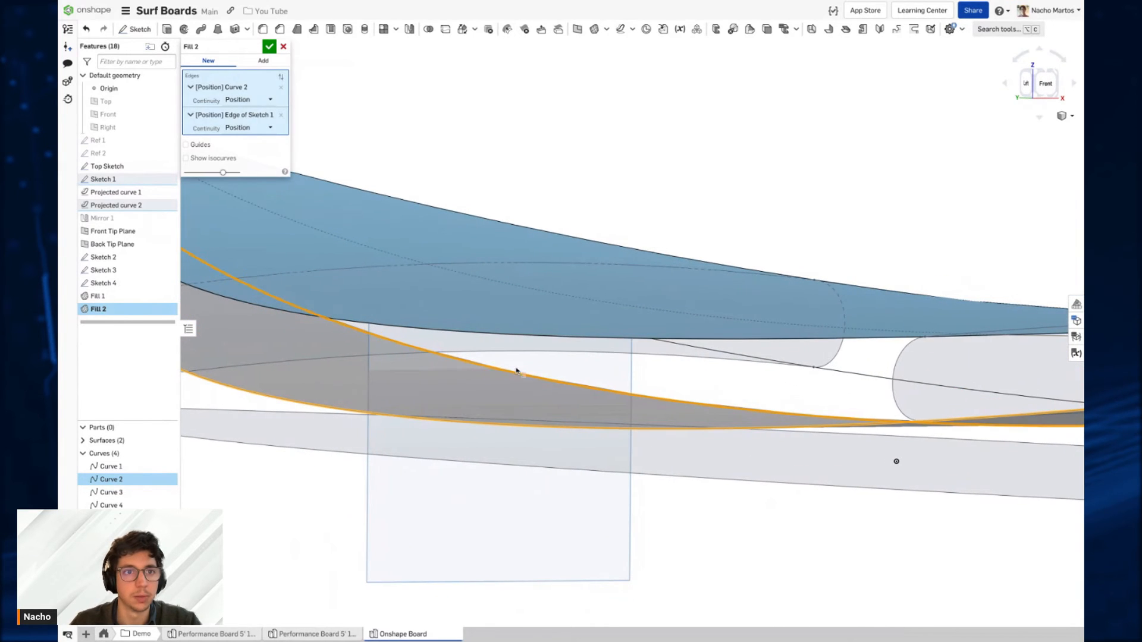
click(280, 115)
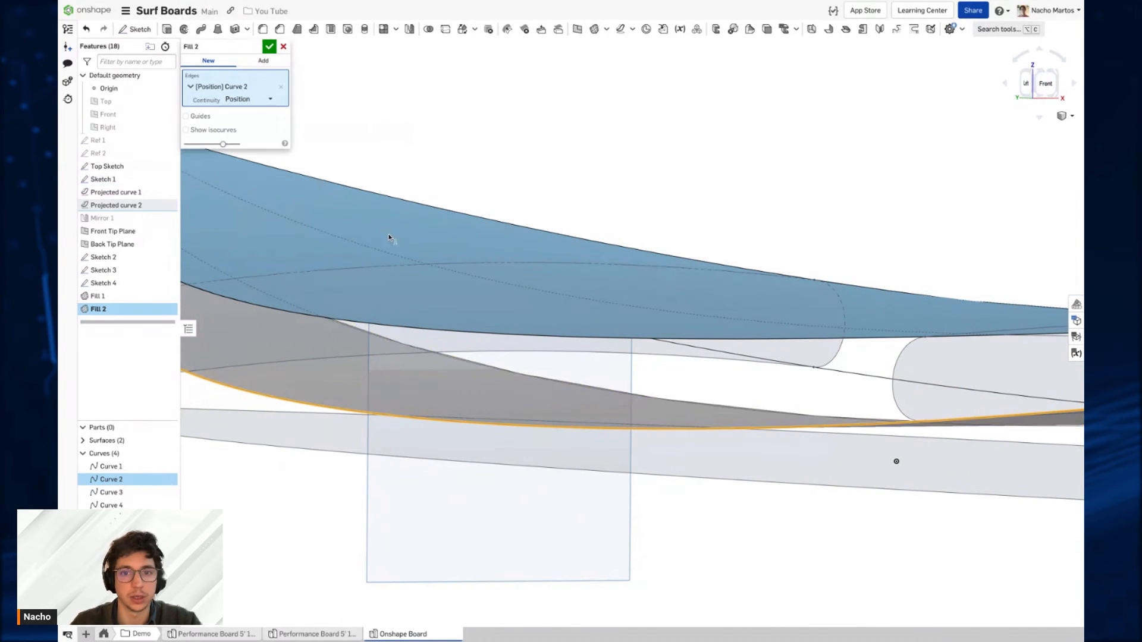
click(852, 374)
right_drag(800, 392, 678, 395)
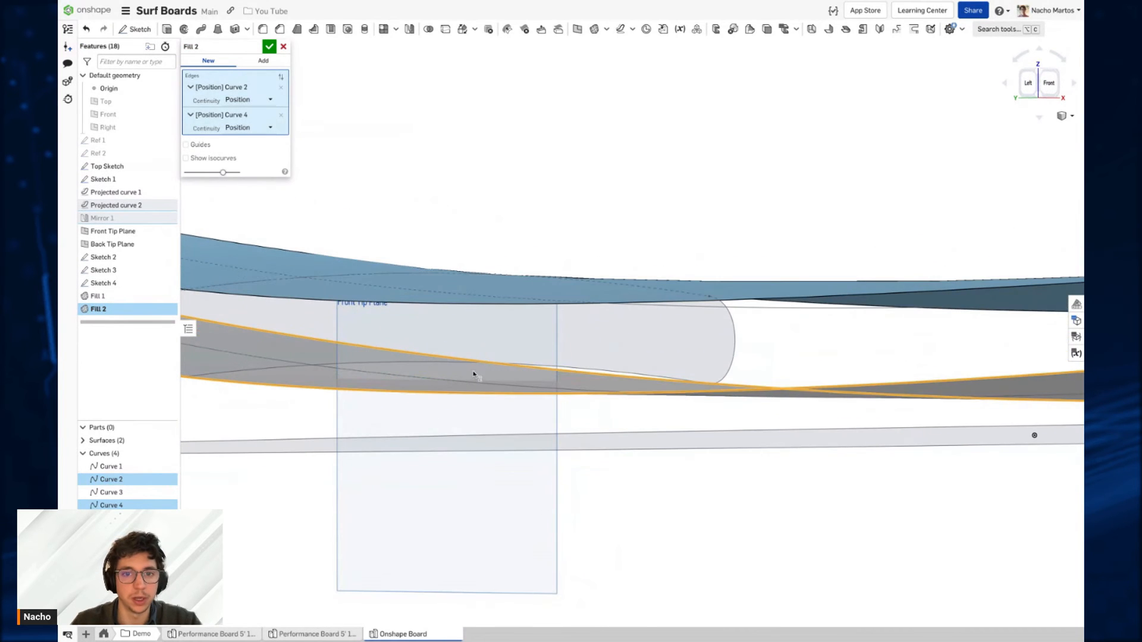
right_drag(474, 375, 403, 362)
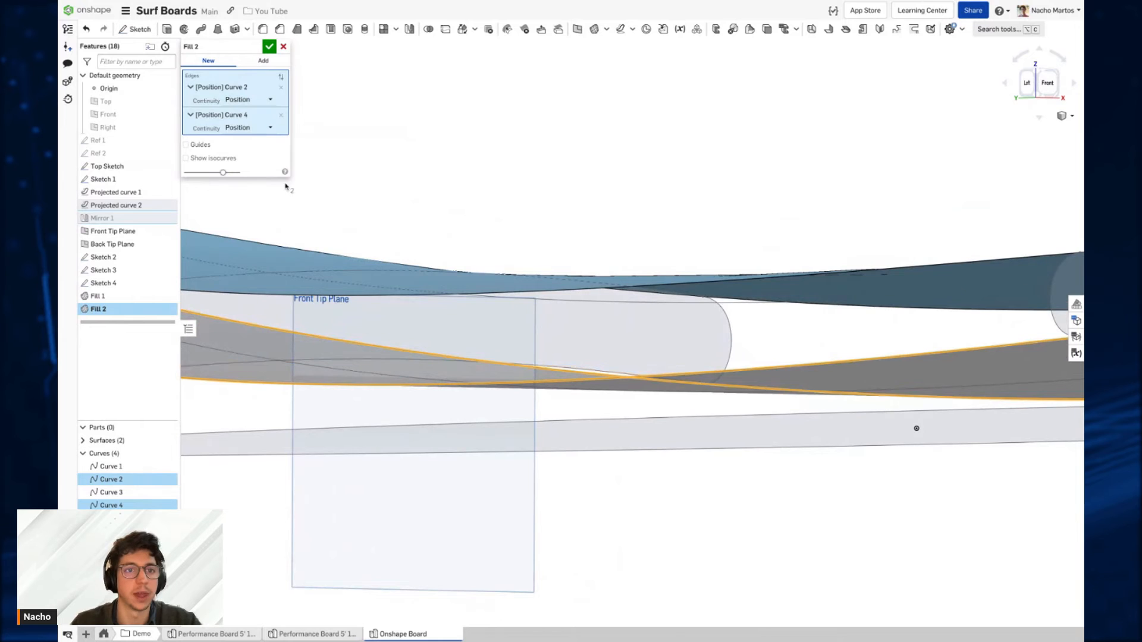
Step: Guide the lower fill surface with the bottom edges of the tip sections in Sketch 3 and Sketch 4, and accept it
click(186, 145)
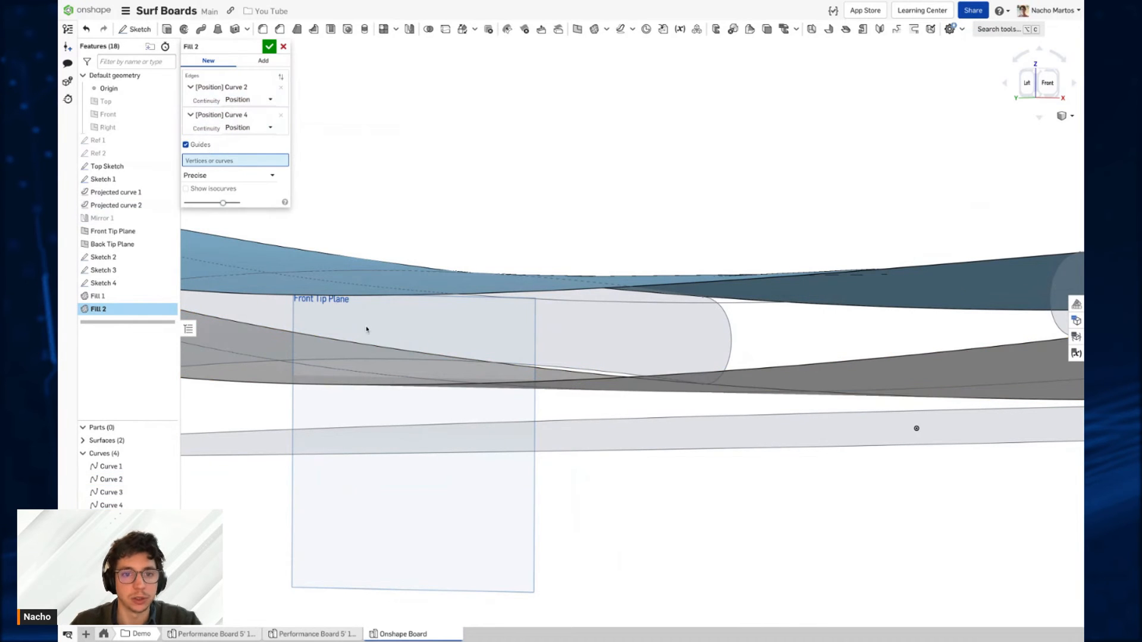
click(534, 364)
mouse_move(535, 356)
right_down()
mouse_move(440, 351)
mouse_move(668, 339)
mouse_move(948, 369)
mouse_move(936, 359)
mouse_move(778, 359)
right_up()
click(780, 359)
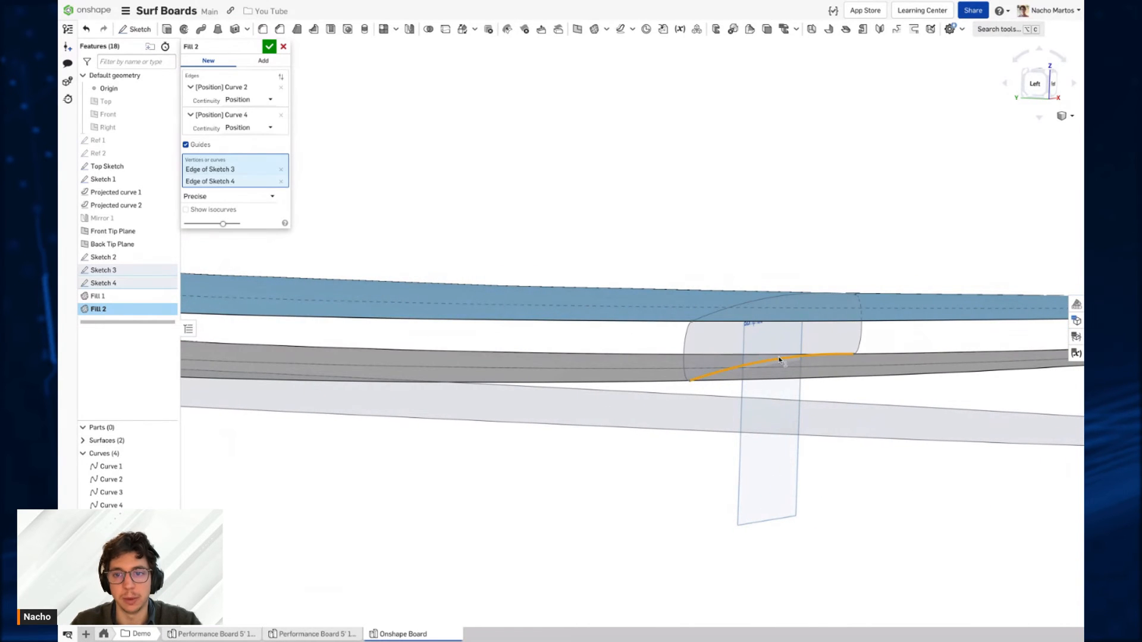
scroll(713, 363, down, 5)
right_drag(639, 357, 476, 238)
key(Return)
key(shift+1)
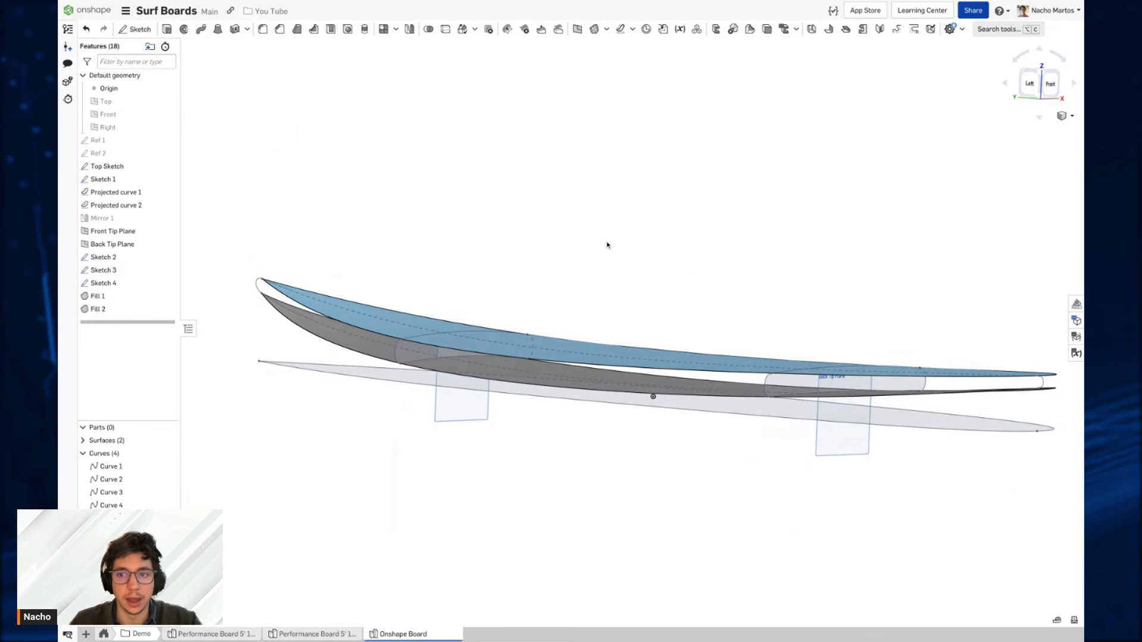
Step: Start a surface Loft set to add to the existing surfaces
right_drag(607, 245, 599, 298)
middle_drag(612, 235, 525, 243)
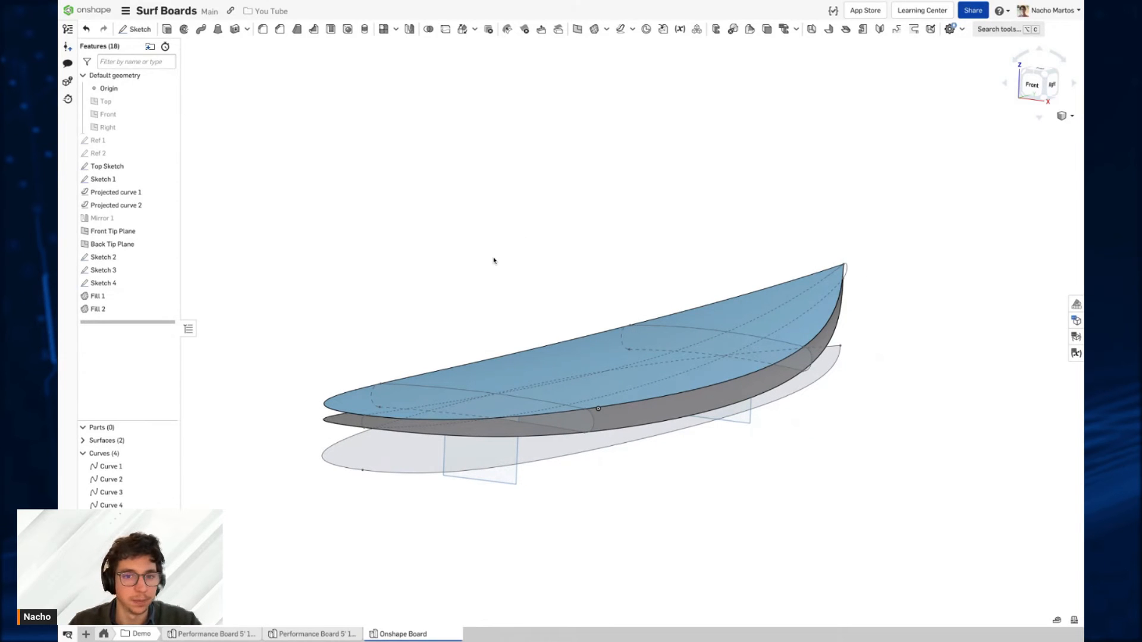
right_drag(535, 279, 576, 294)
middle_drag(667, 307, 631, 297)
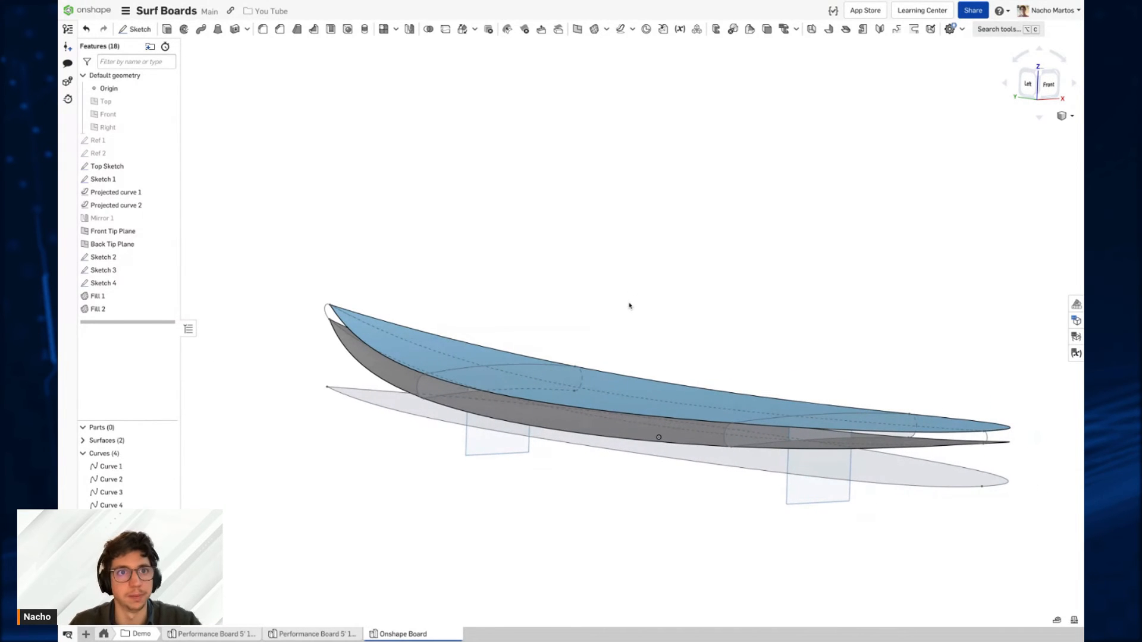
click(218, 31)
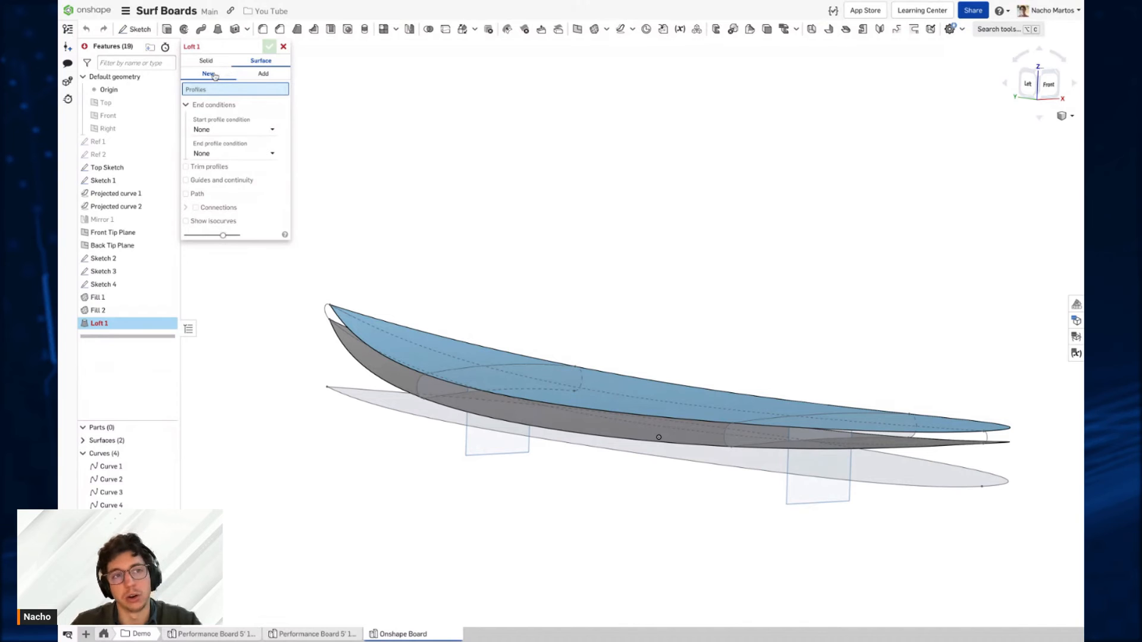
click(264, 74)
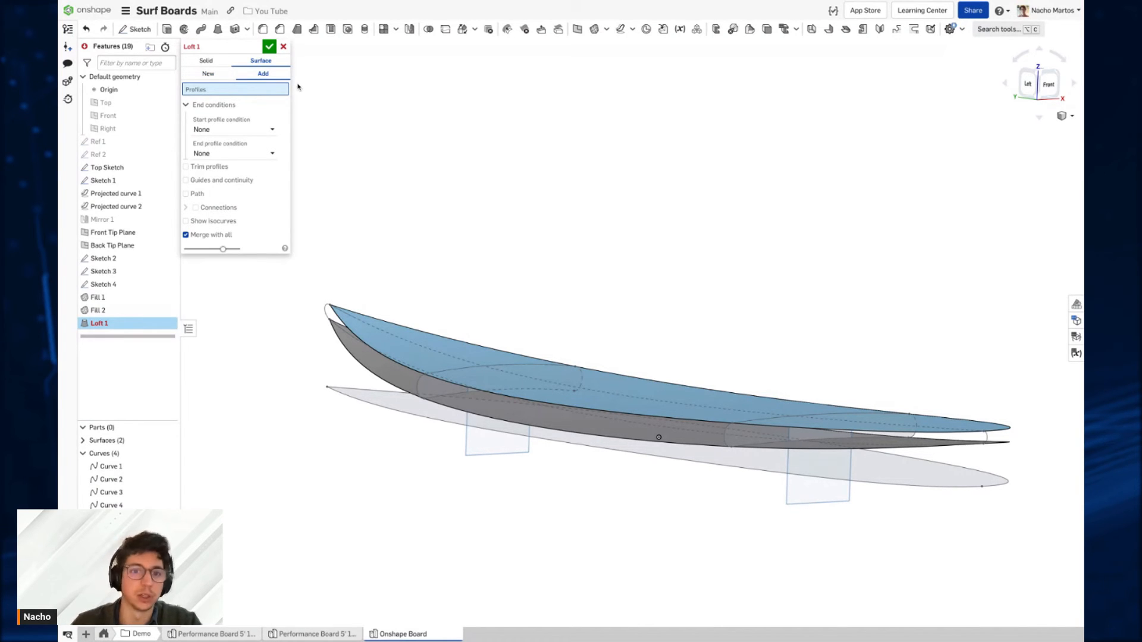
right_drag(365, 159, 385, 186)
right_drag(395, 234, 390, 257)
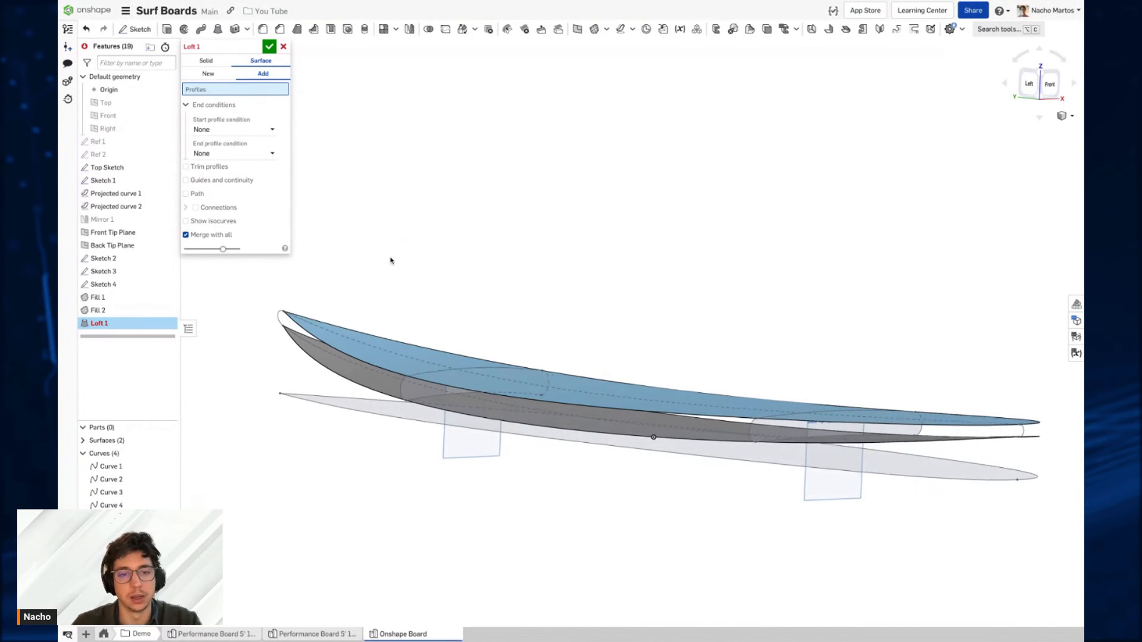
middle_drag(390, 258, 403, 233)
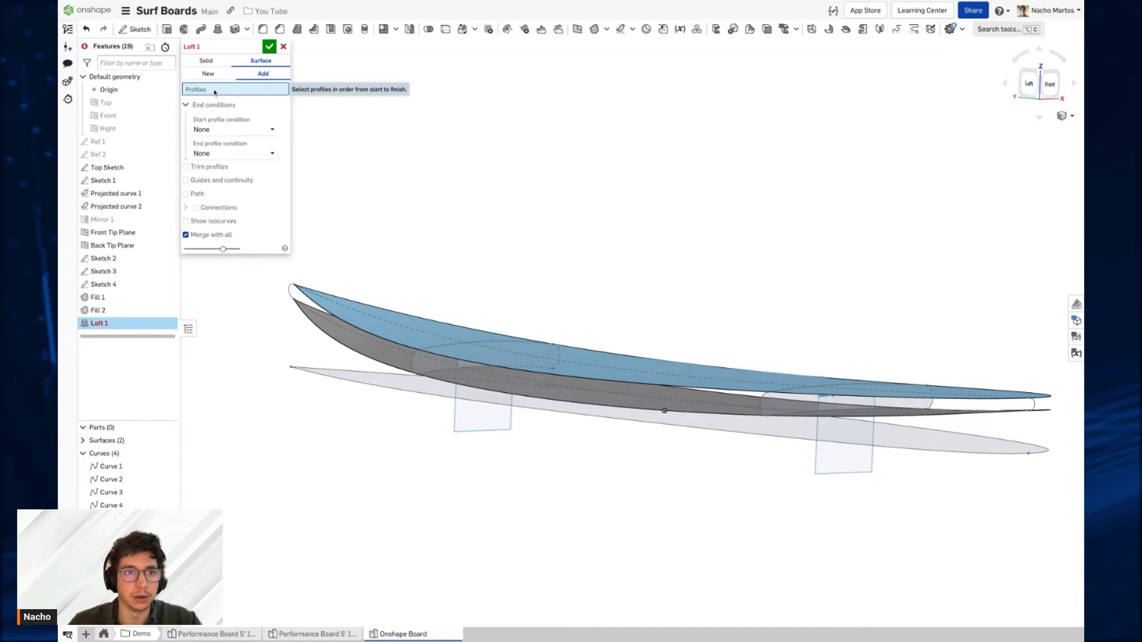
Step: Set the upper and lower outline curves on one side, Curve 1 and Curve 2, as the loft profiles
click(344, 324)
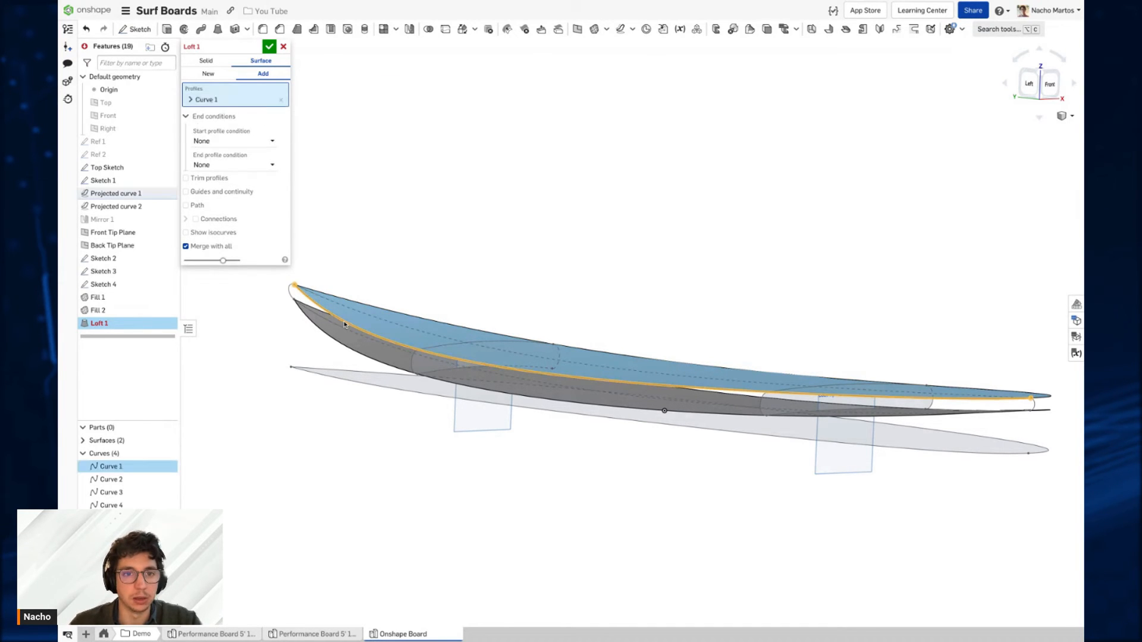
scroll(338, 323, down, 2)
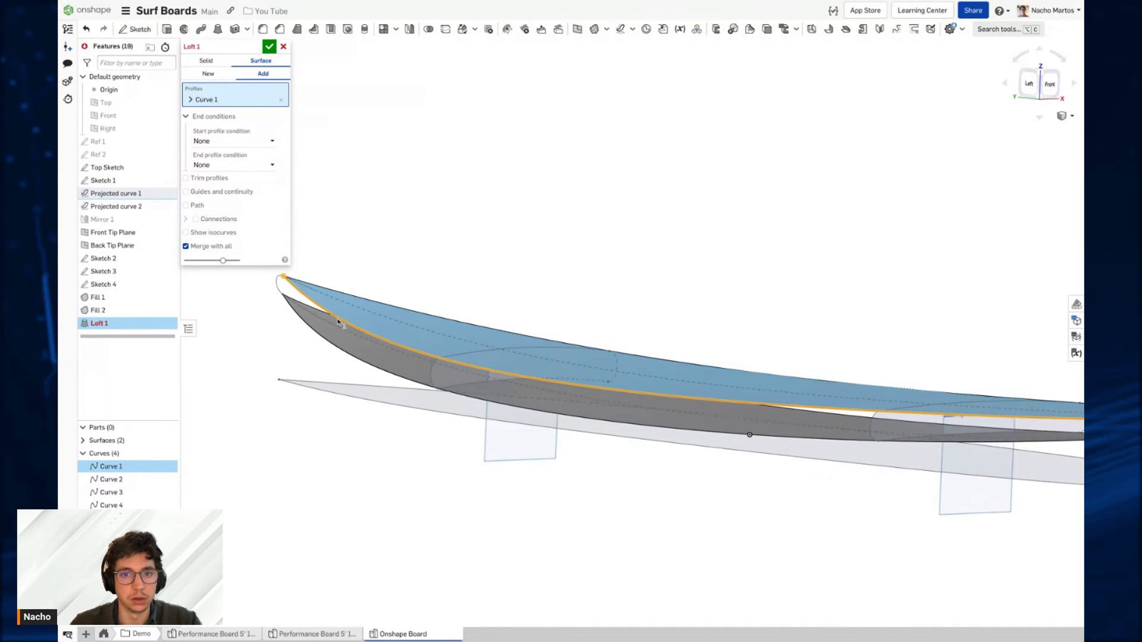
click(328, 341)
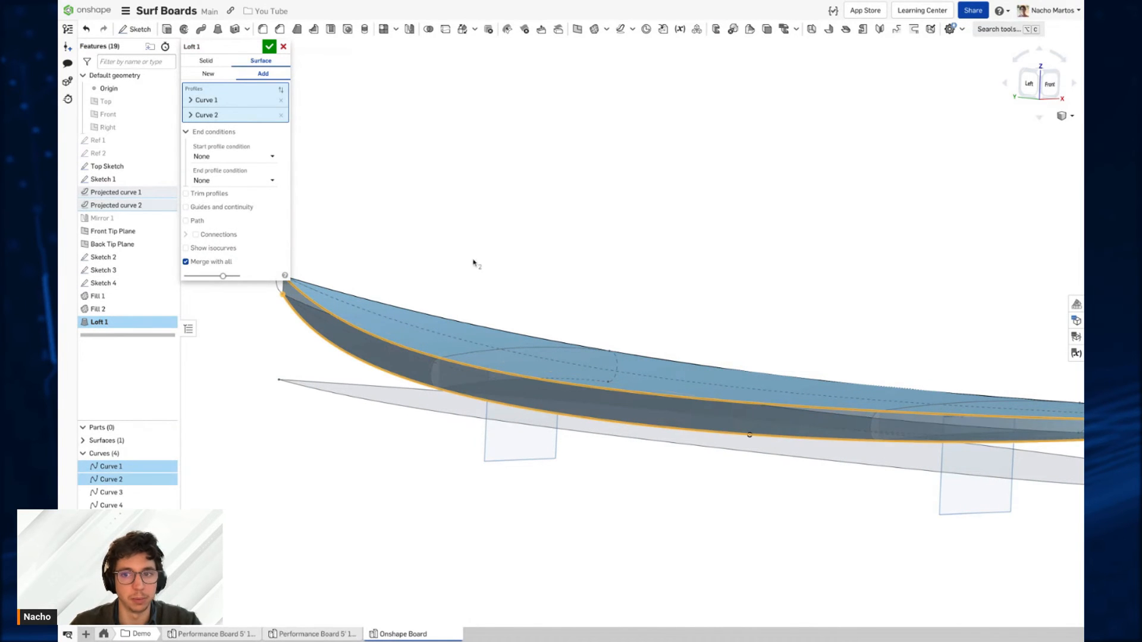
scroll(474, 263, up, 3)
right_drag(446, 246, 849, 419)
scroll(783, 377, down, 5)
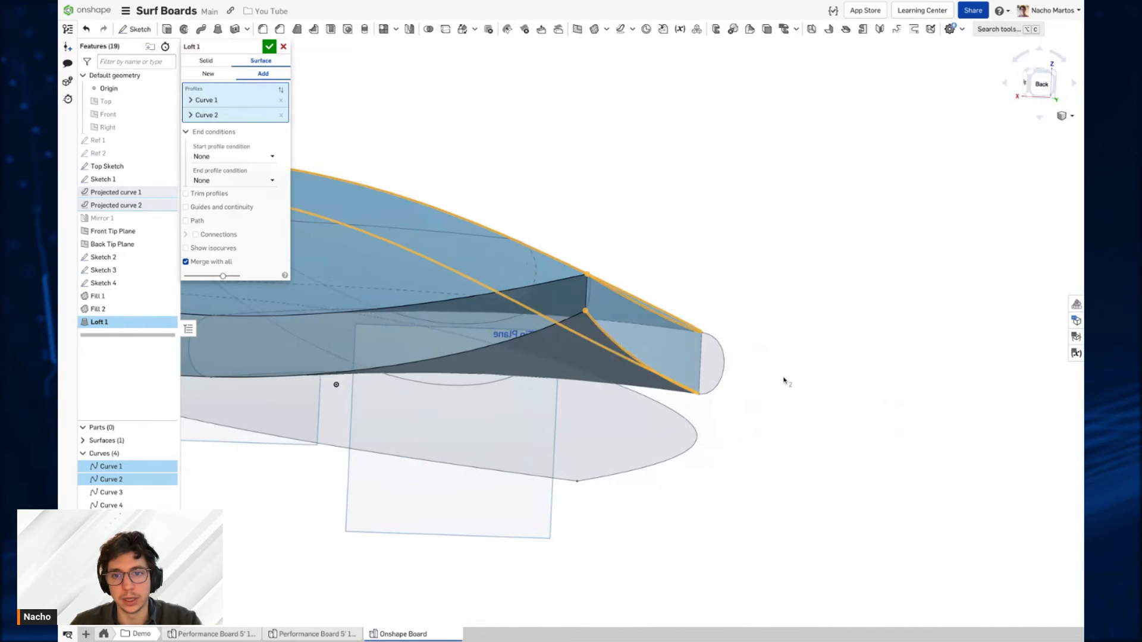
right_drag(780, 380, 810, 354)
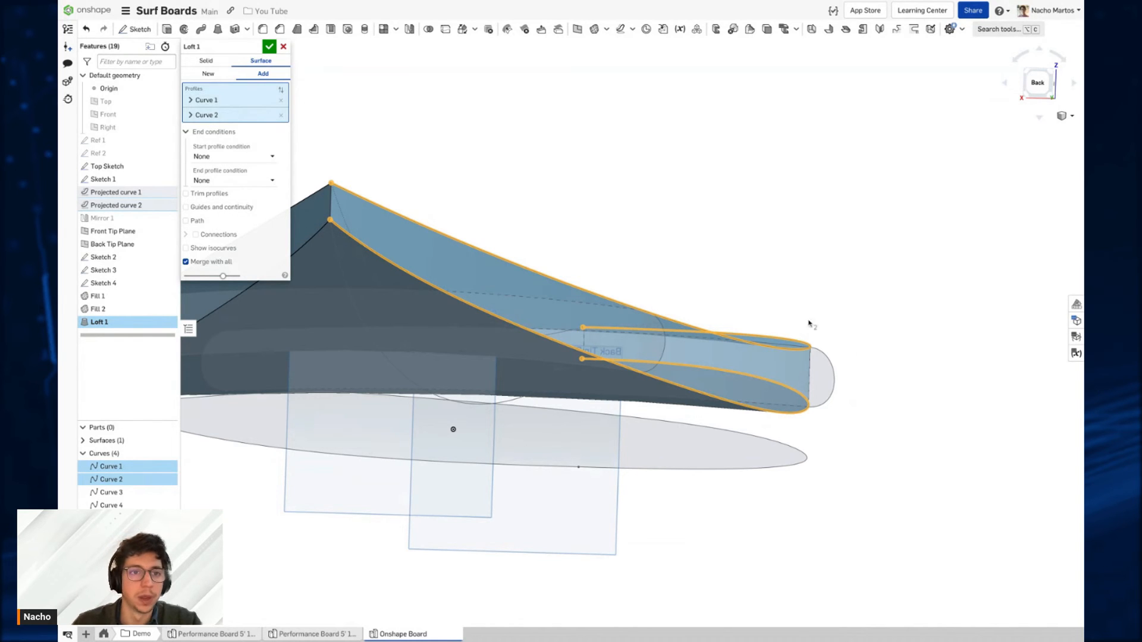
Step: Enable guides and continuity for the loft and add the rounded nose edge of Sketch 2 as the first guide
click(219, 207)
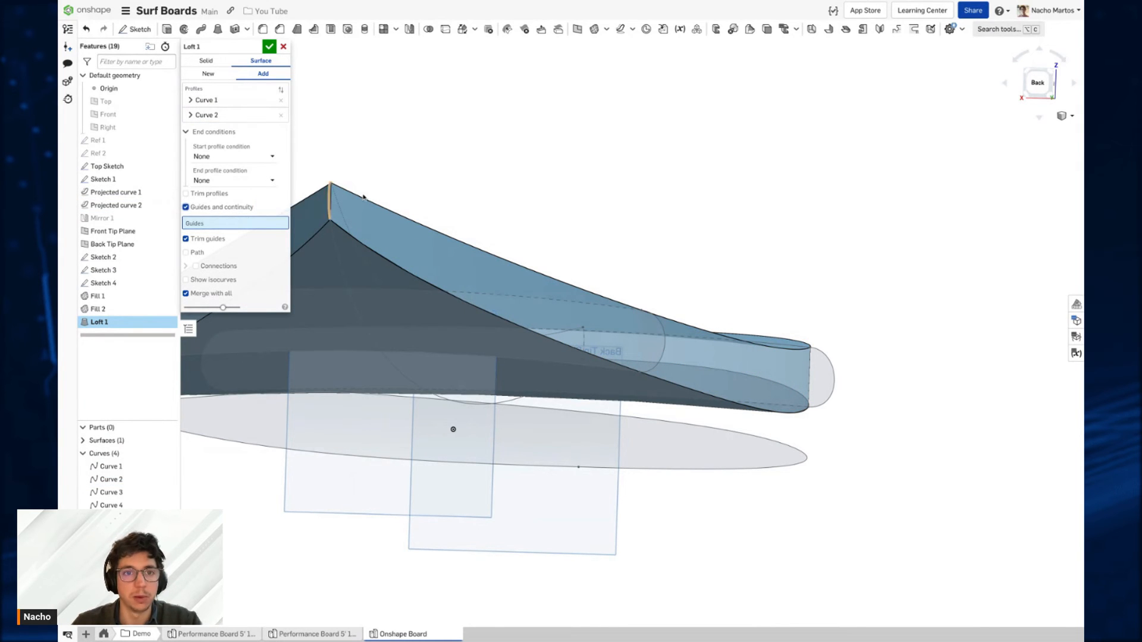
right_drag(333, 197, 592, 201)
scroll(592, 201, down, 3)
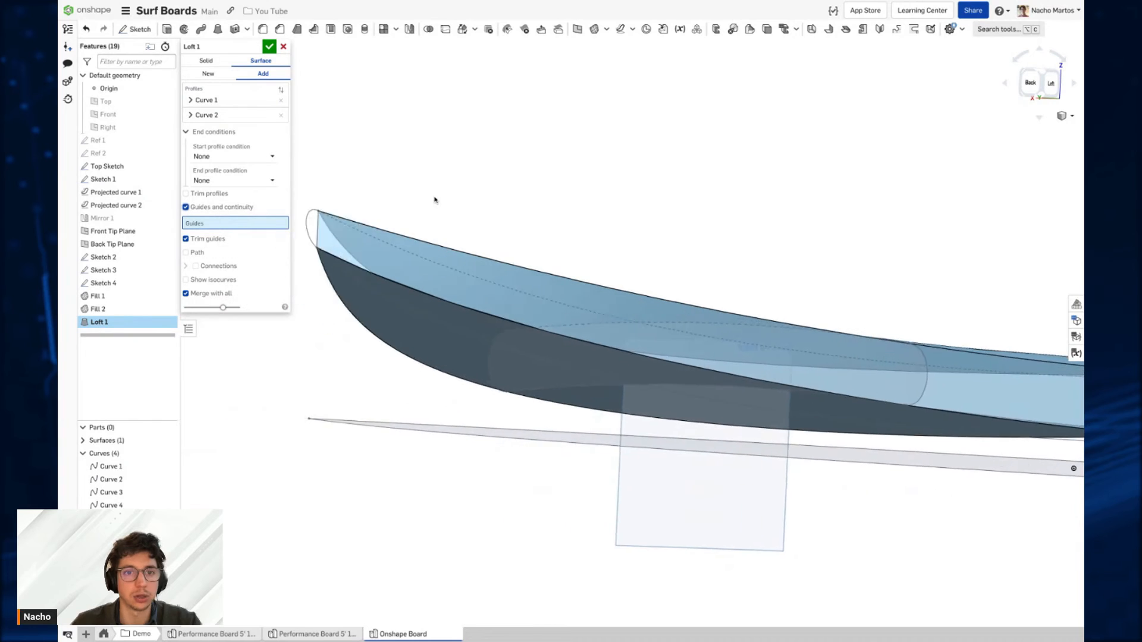
scroll(470, 238, up, 5)
click(462, 250)
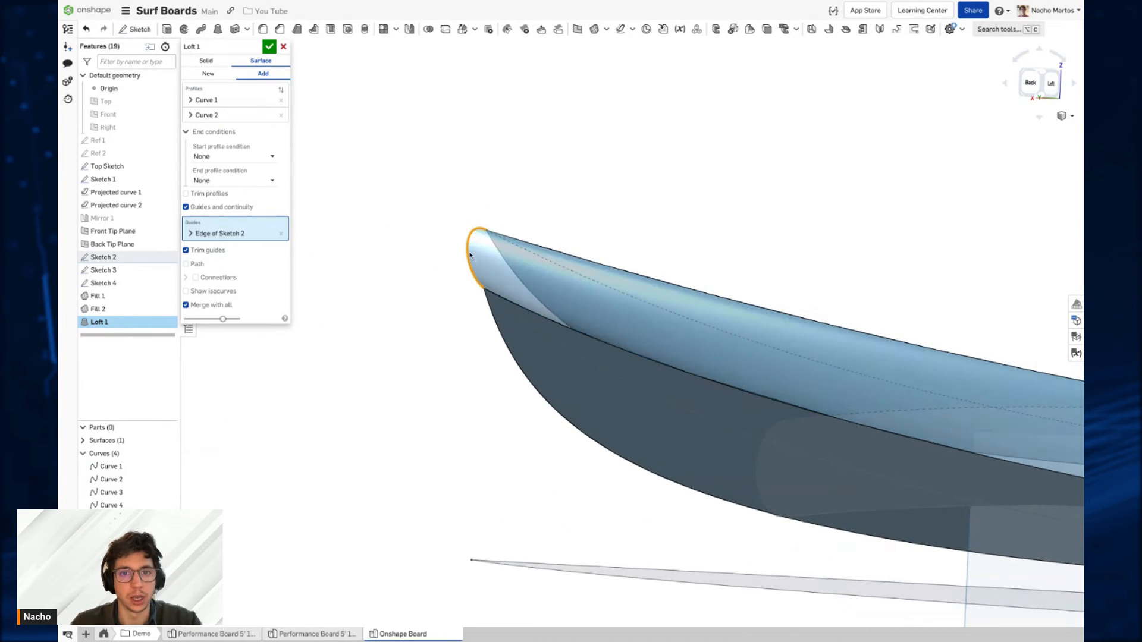
Step: Add the rounded side edges of Sketch 3 and Sketch 4 and the tail edge of Sketch 2 as further loft guides
scroll(474, 247, down, 3)
middle_drag(833, 278, 551, 262)
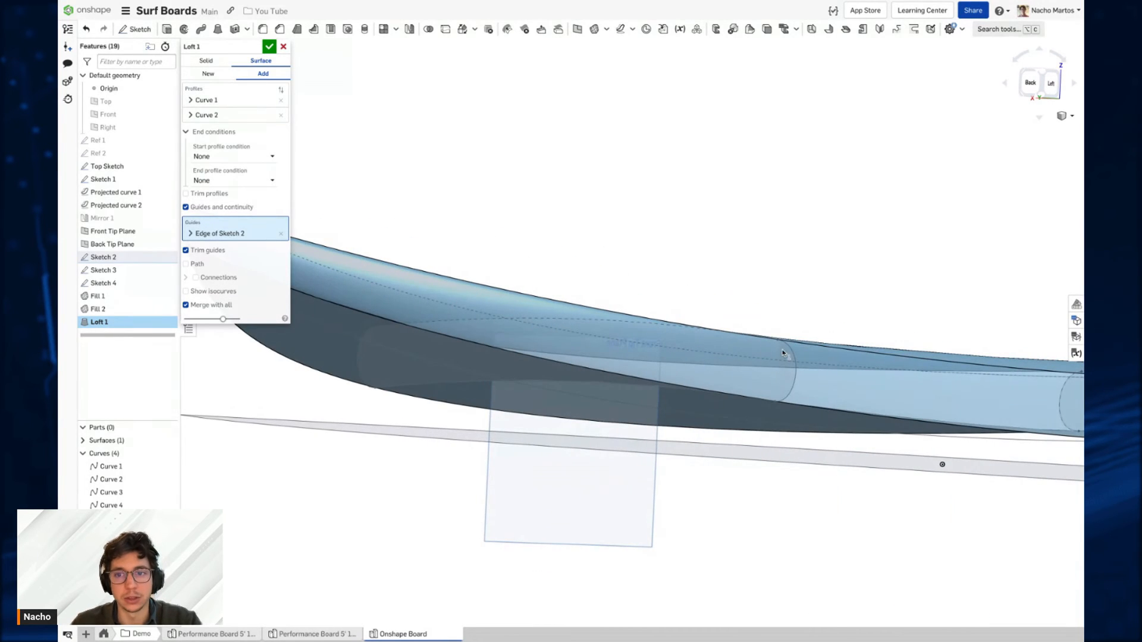
click(789, 380)
mouse_move(1047, 330)
middle_down()
mouse_move(899, 300)
mouse_move(736, 323)
mouse_move(476, 321)
middle_up()
click(811, 344)
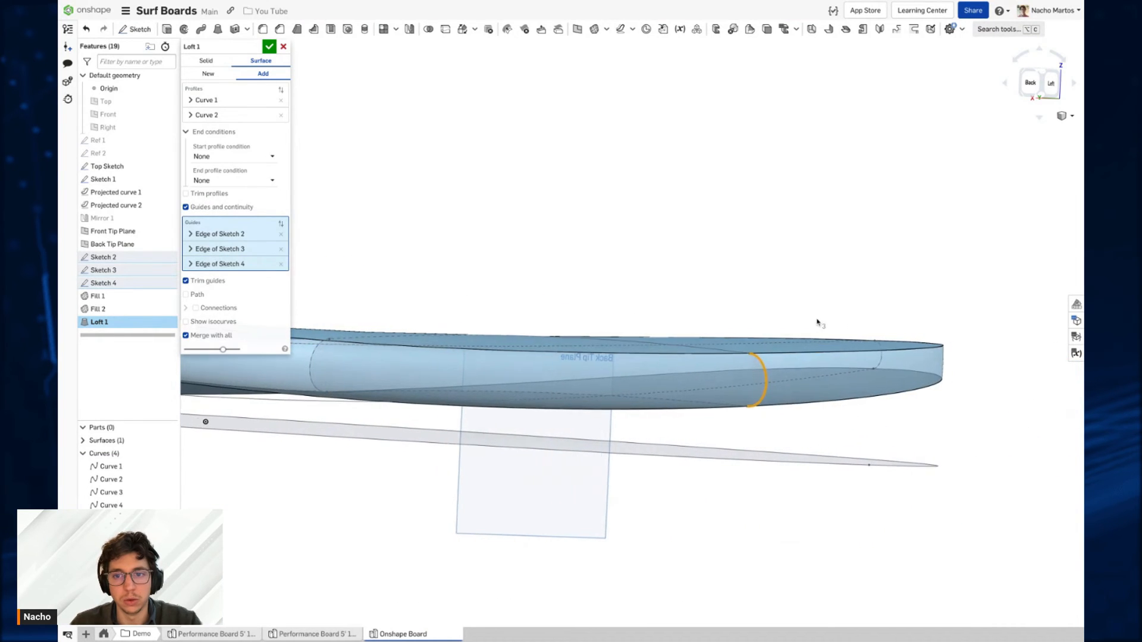
mouse_move(747, 321)
right_down()
mouse_move(794, 347)
mouse_move(790, 382)
mouse_move(800, 385)
mouse_move(629, 303)
mouse_move(444, 280)
mouse_move(605, 349)
mouse_move(351, 251)
right_up()
click(779, 386)
Step: Examine the lofted rail along the board with its isocurves shown, and hide them again
click(209, 337)
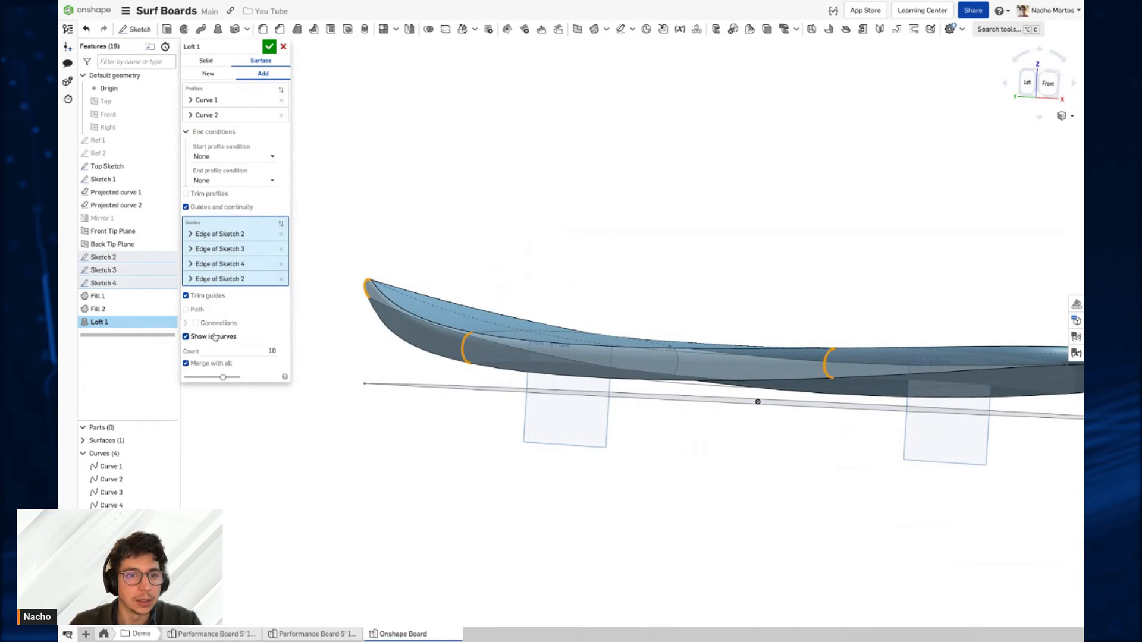
middle_drag(644, 308, 634, 299)
right_drag(634, 298, 753, 320)
scroll(948, 335, up, 5)
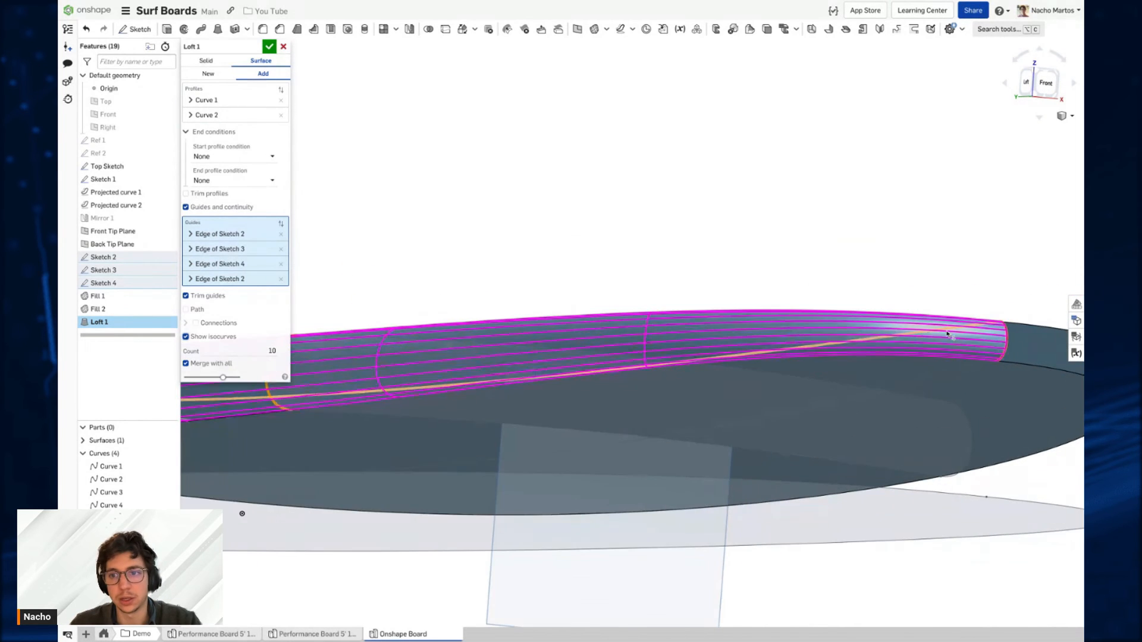
middle_drag(502, 341, 774, 342)
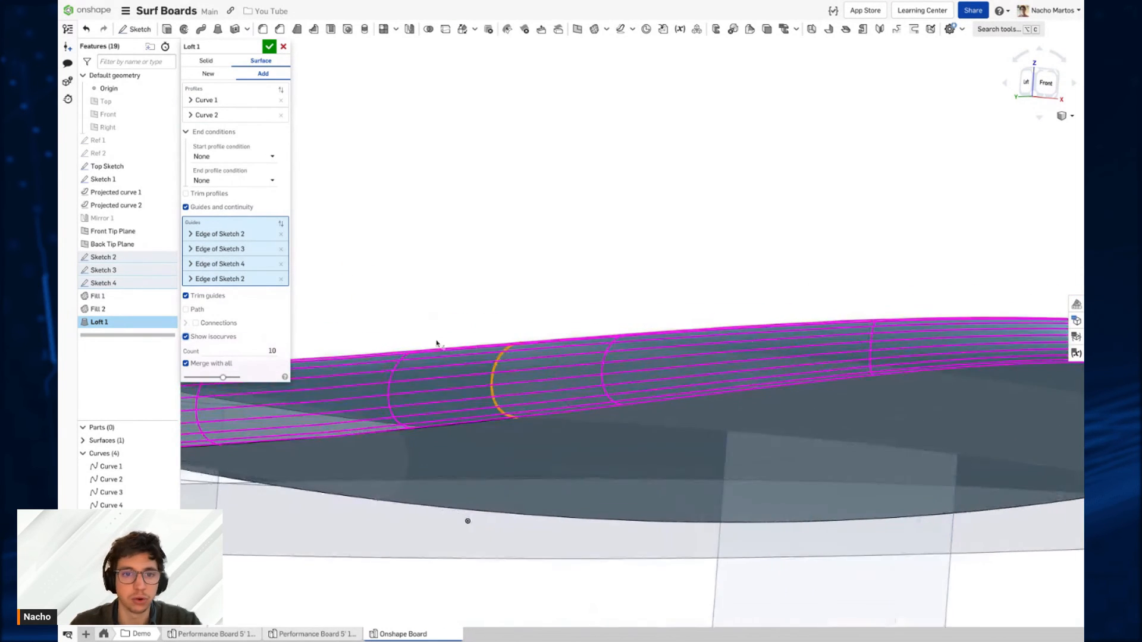
middle_drag(438, 344, 655, 337)
right_drag(416, 331, 443, 317)
middle_drag(442, 317, 524, 318)
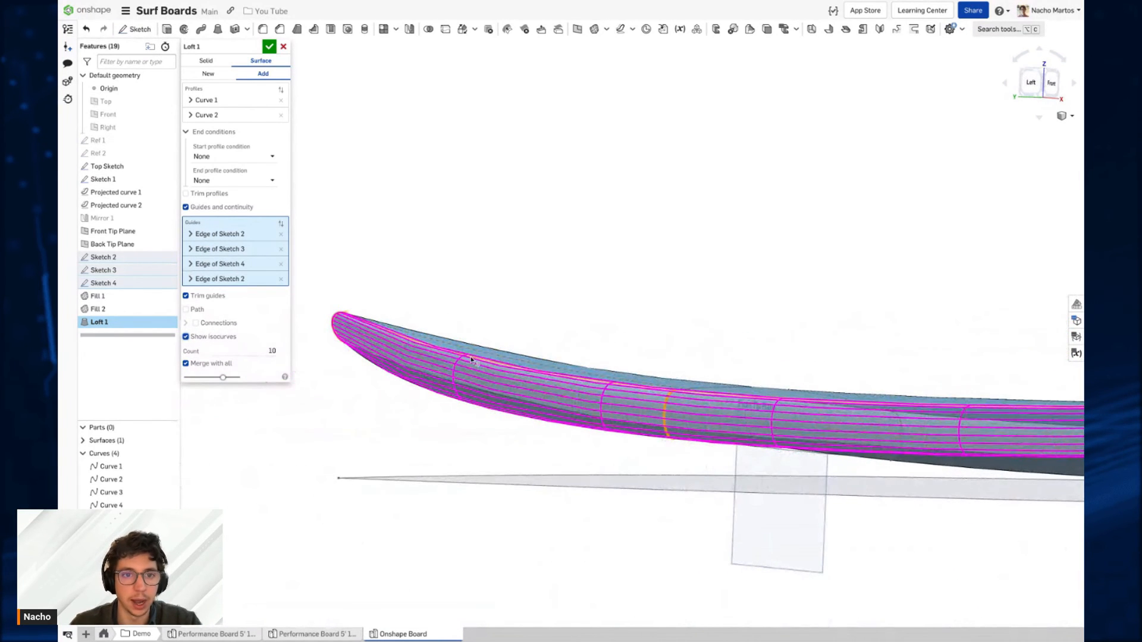
click(212, 340)
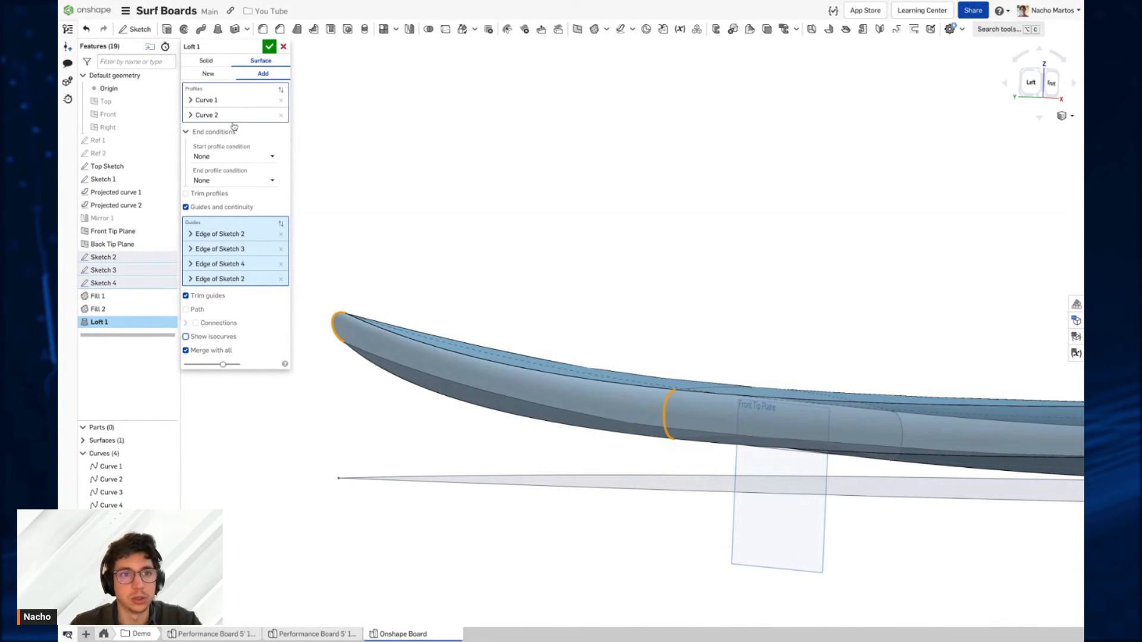
scroll(533, 214, down, 2)
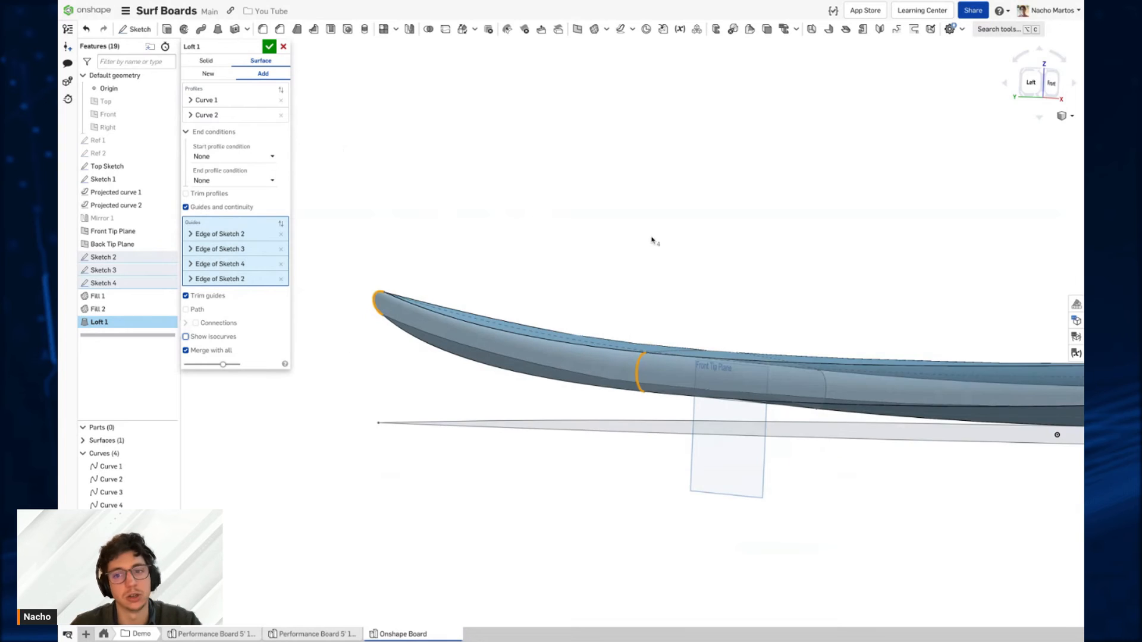
right_drag(708, 232, 746, 238)
middle_drag(746, 238, 629, 236)
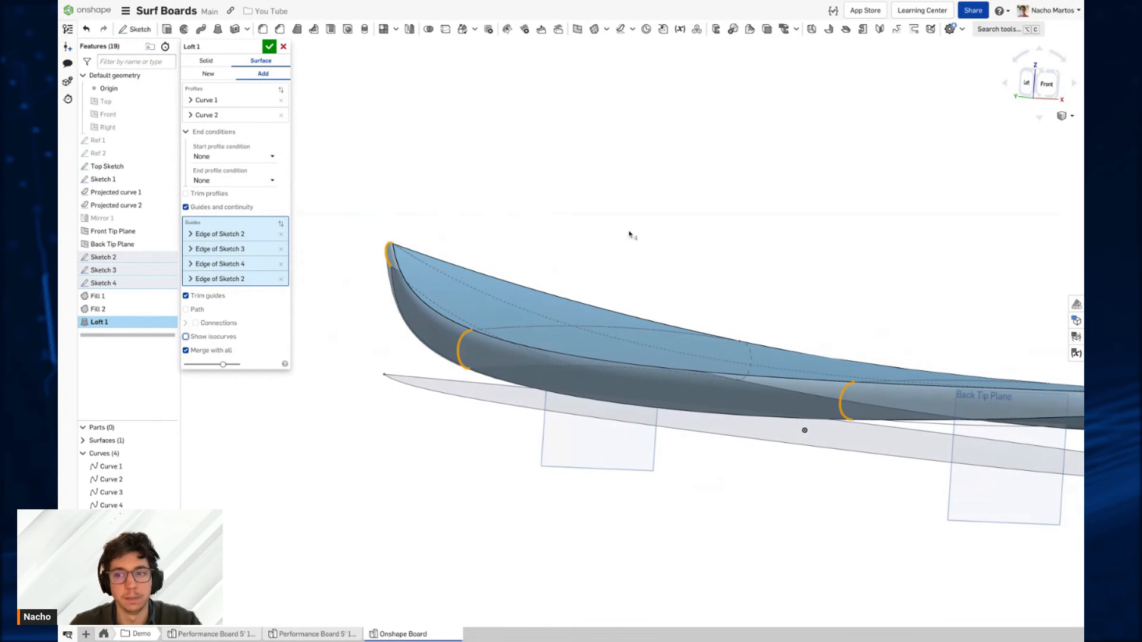
scroll(622, 263, down, 2)
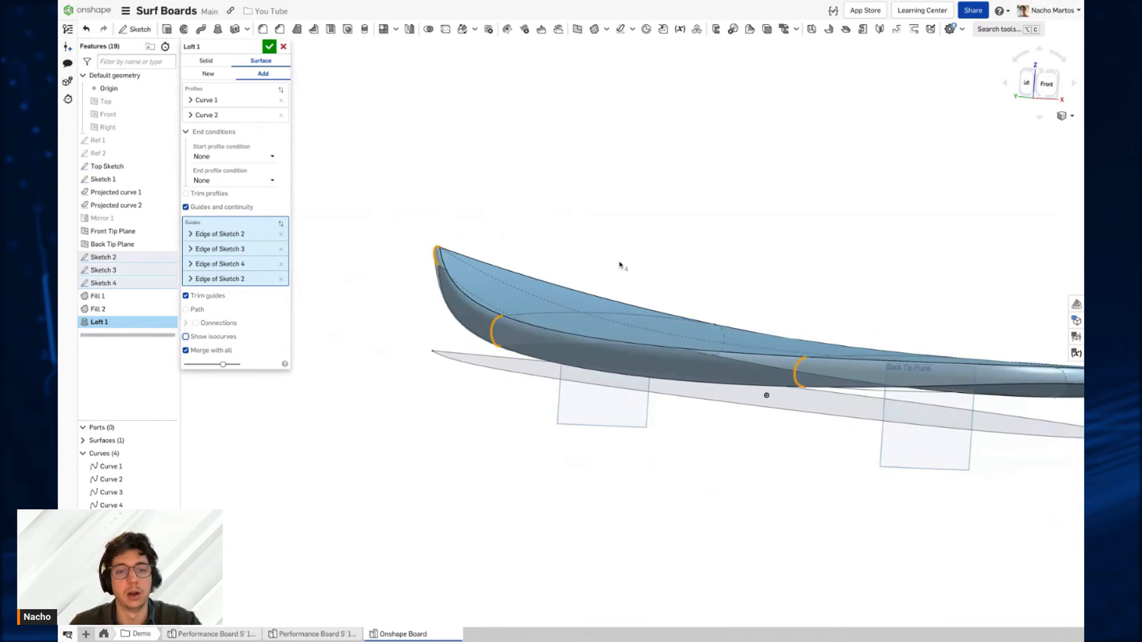
Step: Accept the guided rail loft along one side of the board
middle_drag(678, 267, 554, 271)
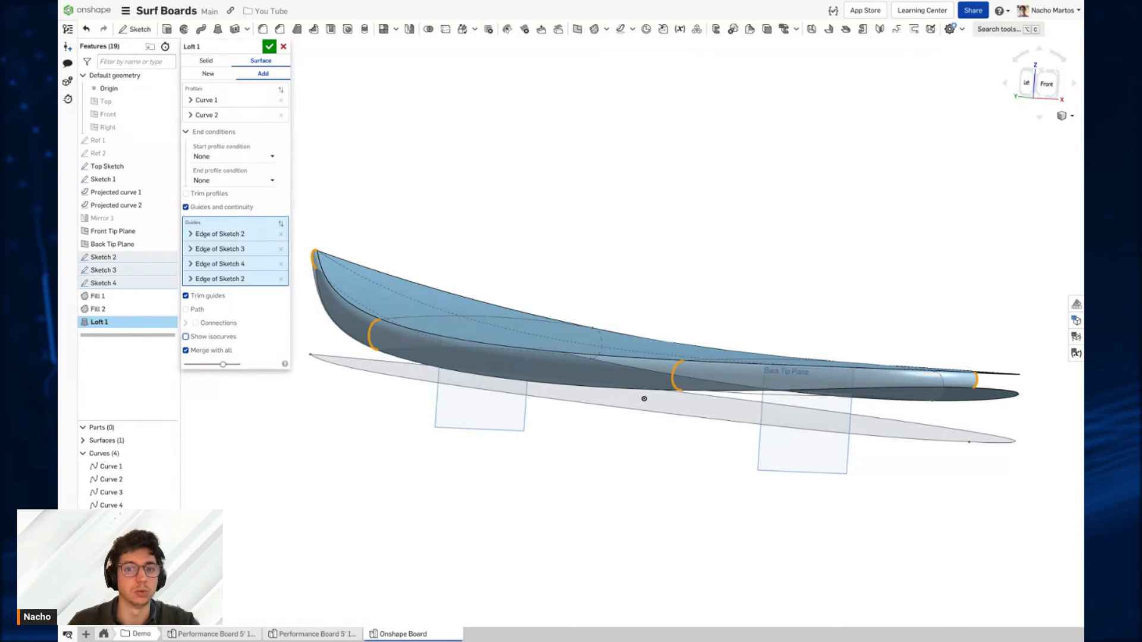
click(270, 47)
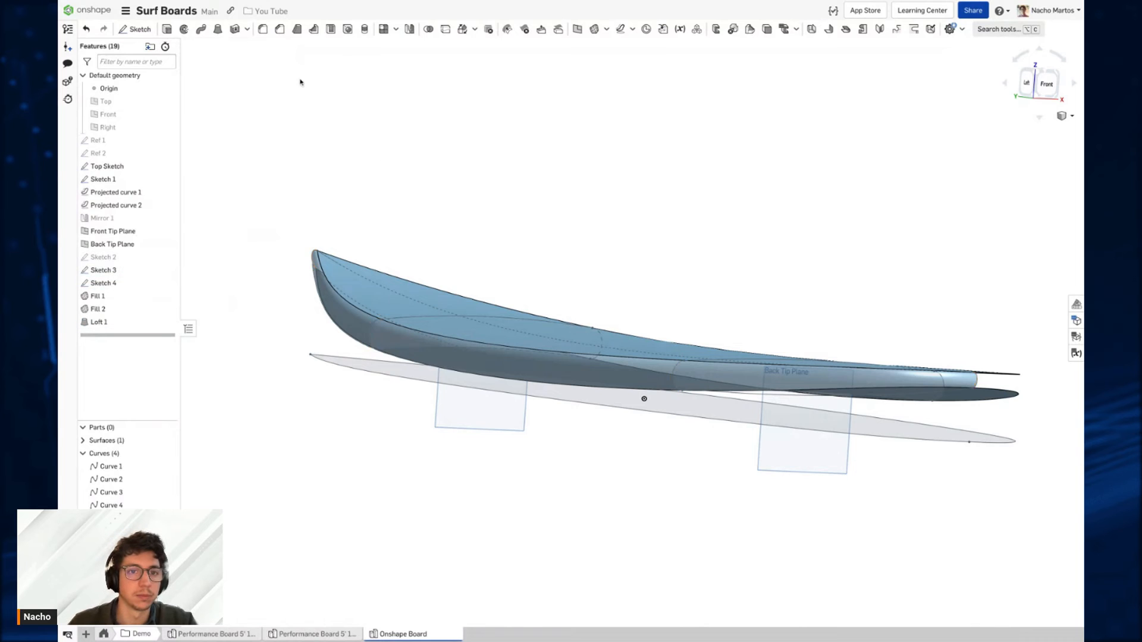
right_drag(603, 230, 603, 229)
right_drag(1029, 366, 1008, 382)
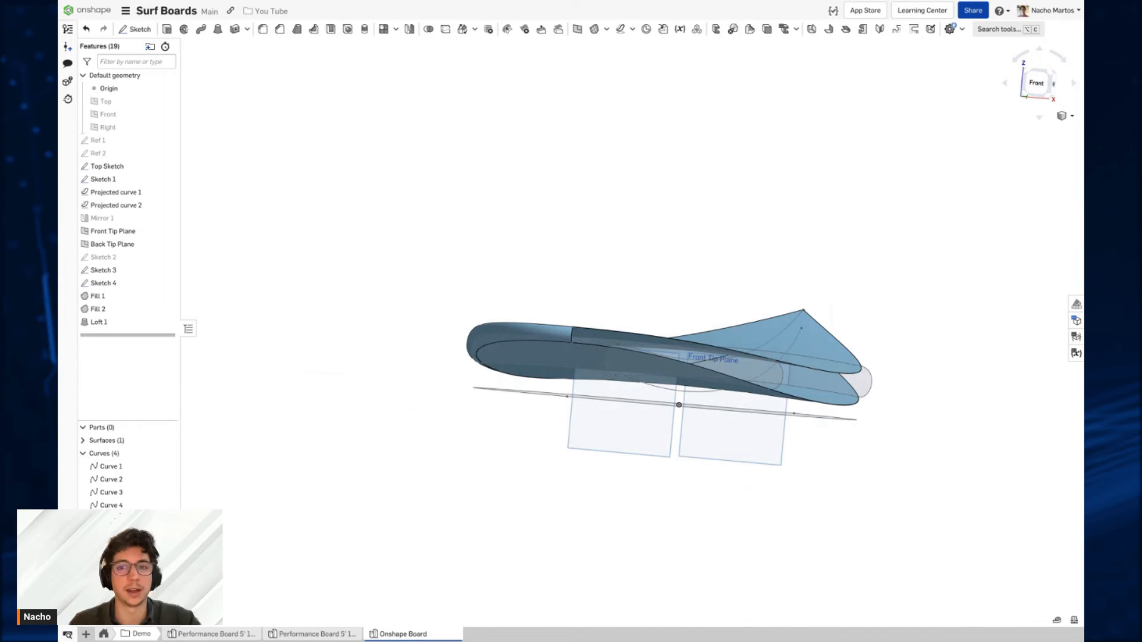
Step: Set up a feature mirror of Loft 1 about the Right plane to form the rail on the opposite side
click(410, 29)
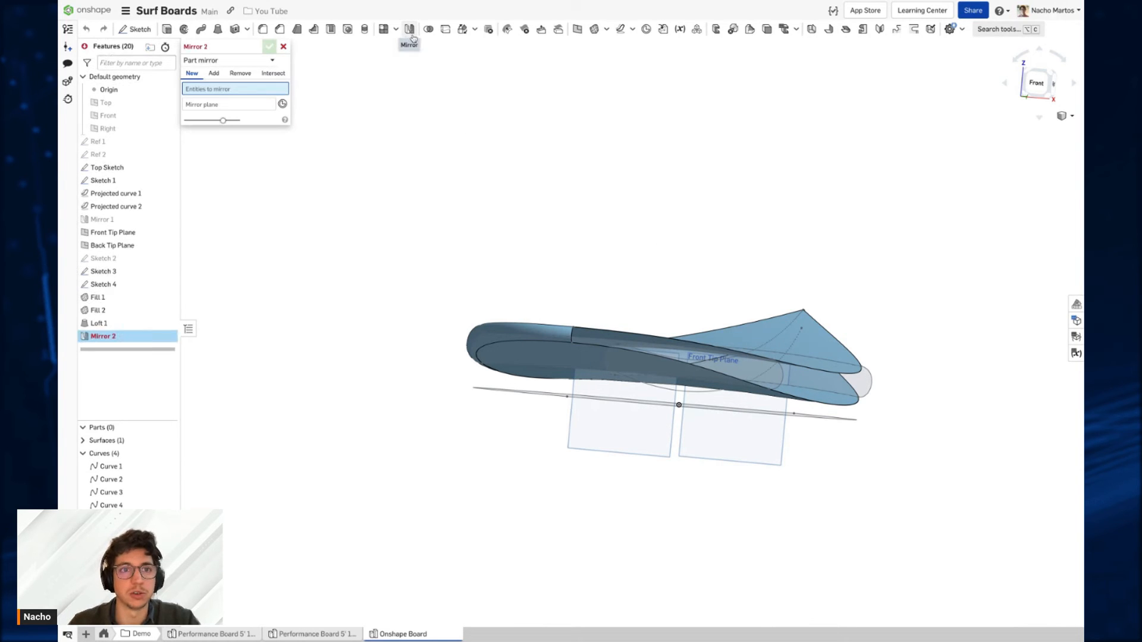
click(255, 63)
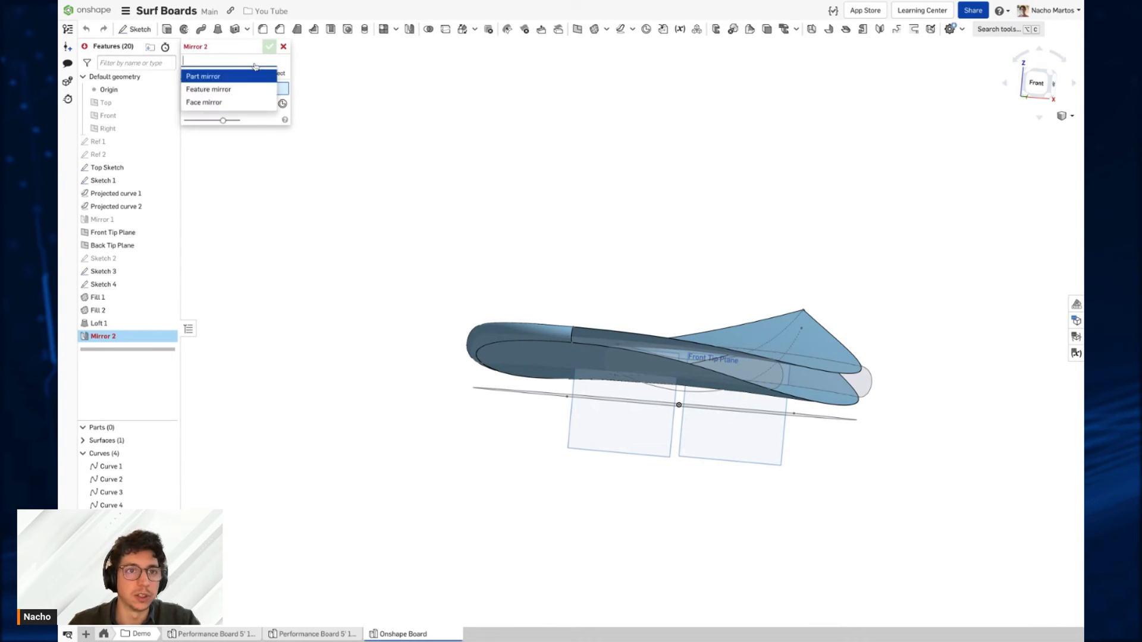
click(230, 90)
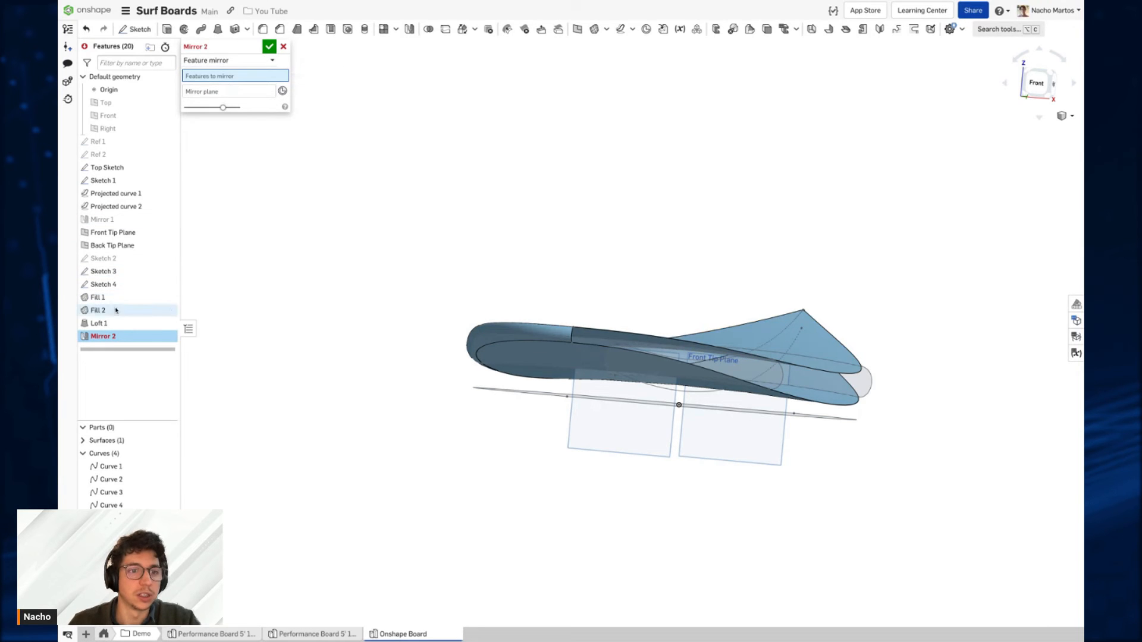
click(101, 324)
click(270, 101)
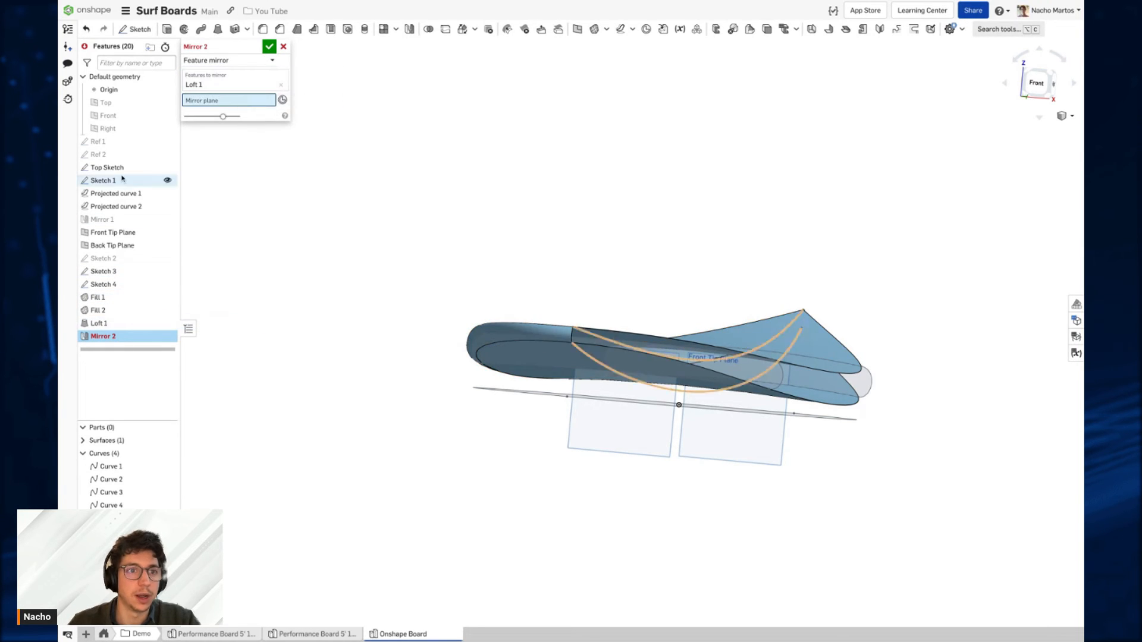
click(110, 129)
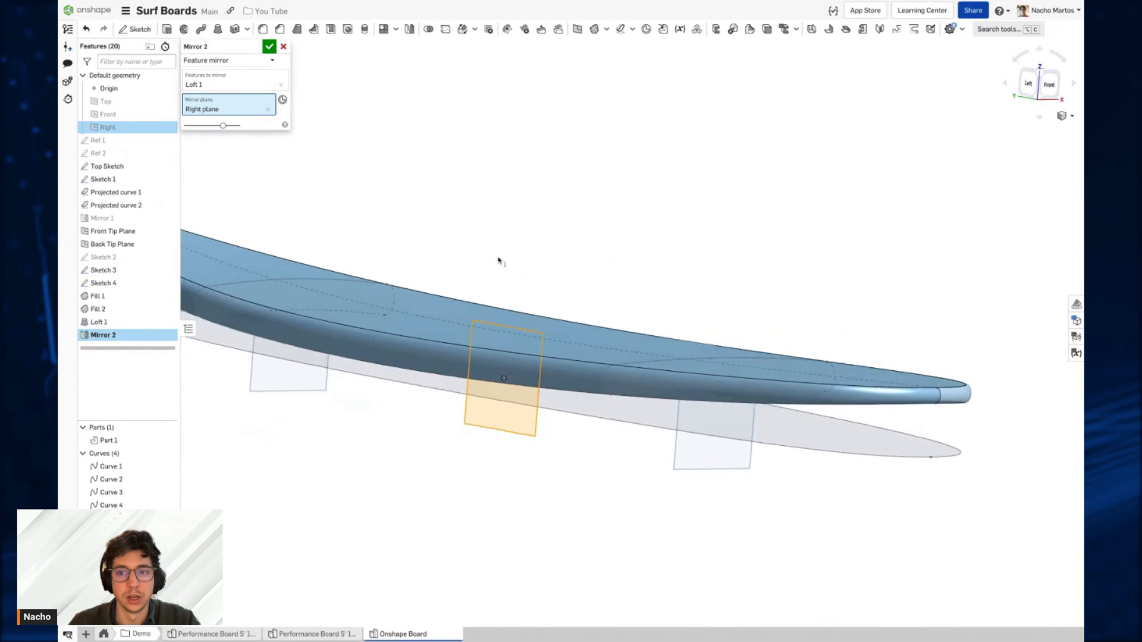
right_drag(499, 260, 517, 258)
middle_drag(517, 258, 651, 306)
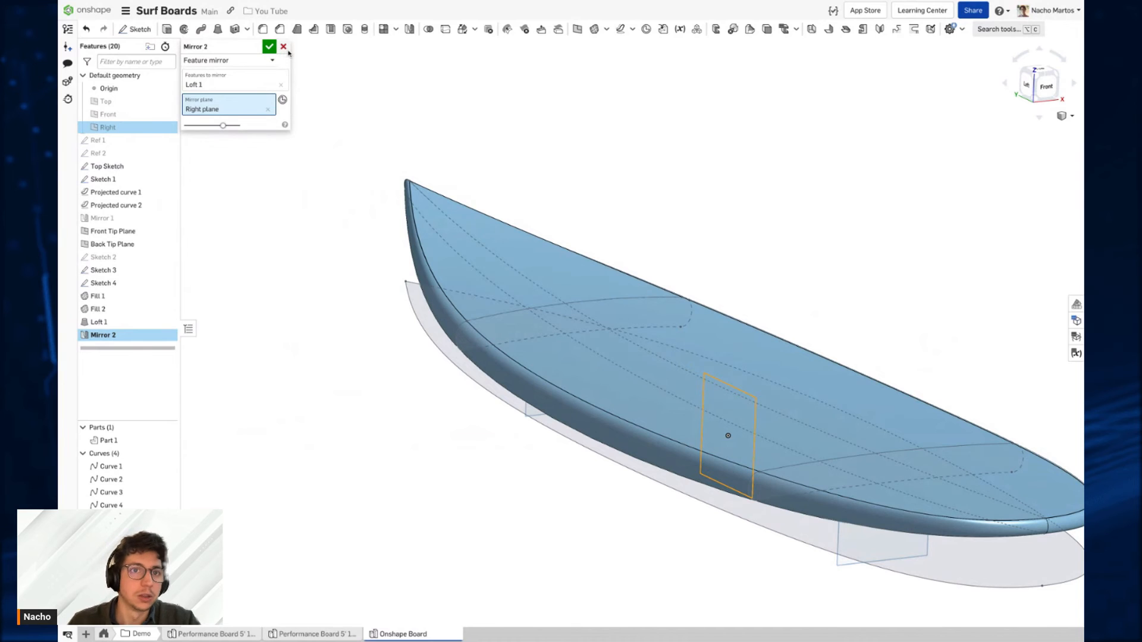
Step: Clear the mirror plane to compare the surface and part lists, reselect the Right plane, and accept the mirror
click(268, 110)
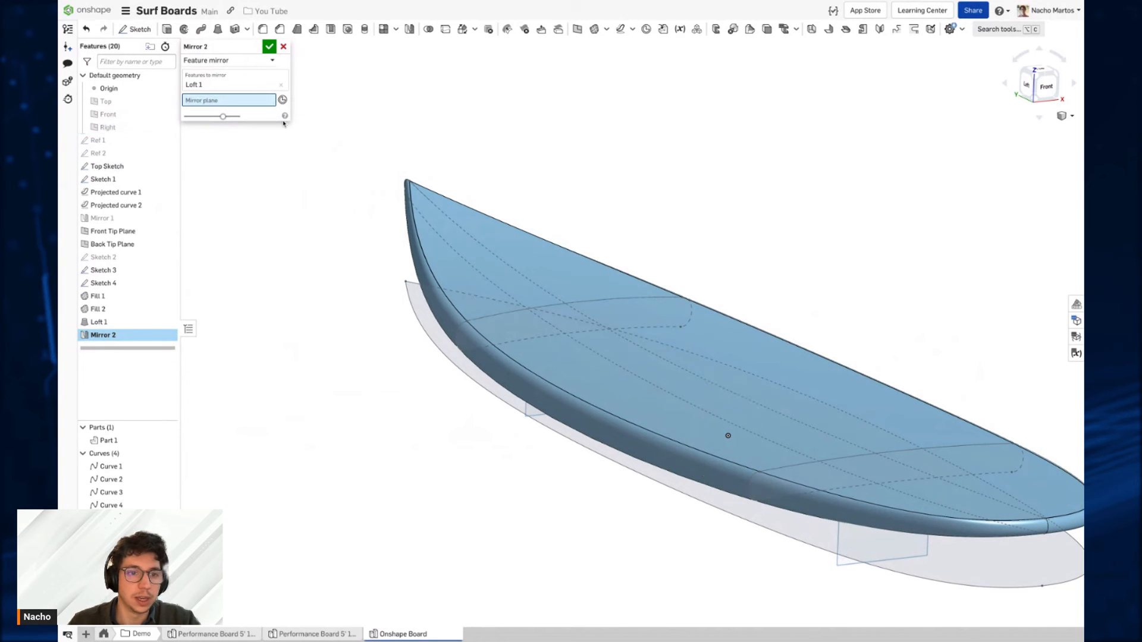
click(84, 440)
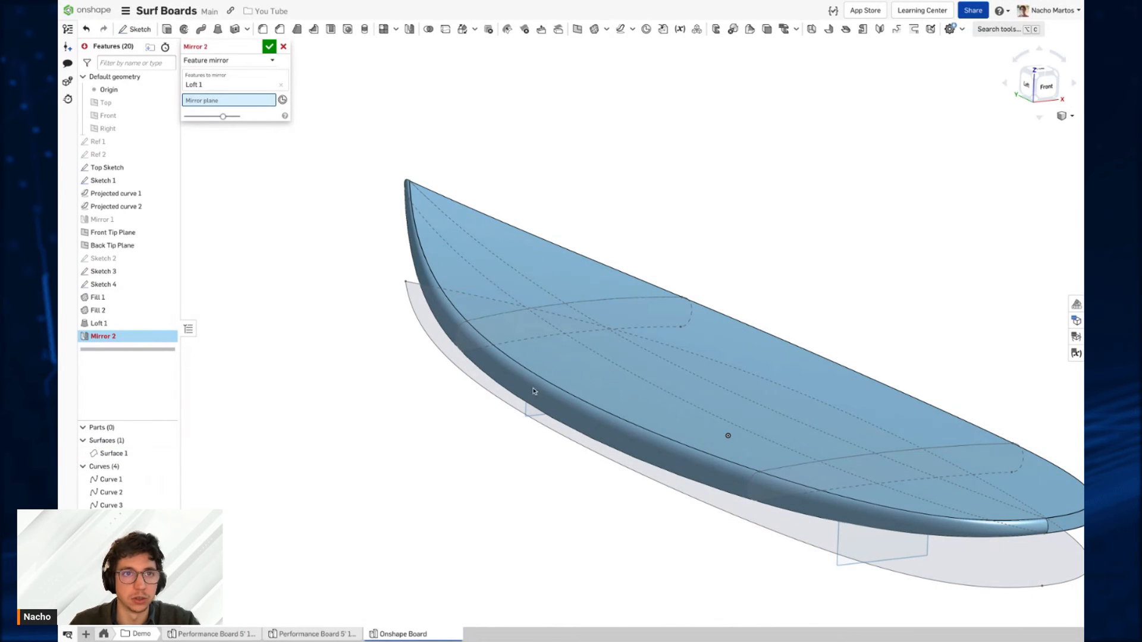
click(124, 128)
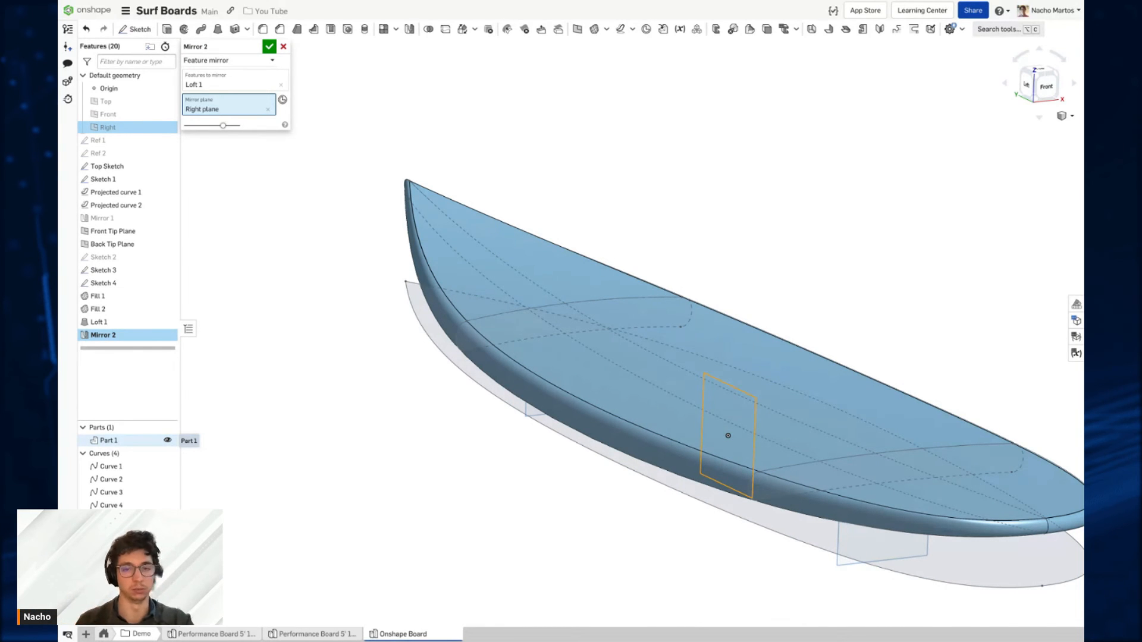
click(269, 46)
Step: Rename the closed surfboard part as Board
right_click(136, 445)
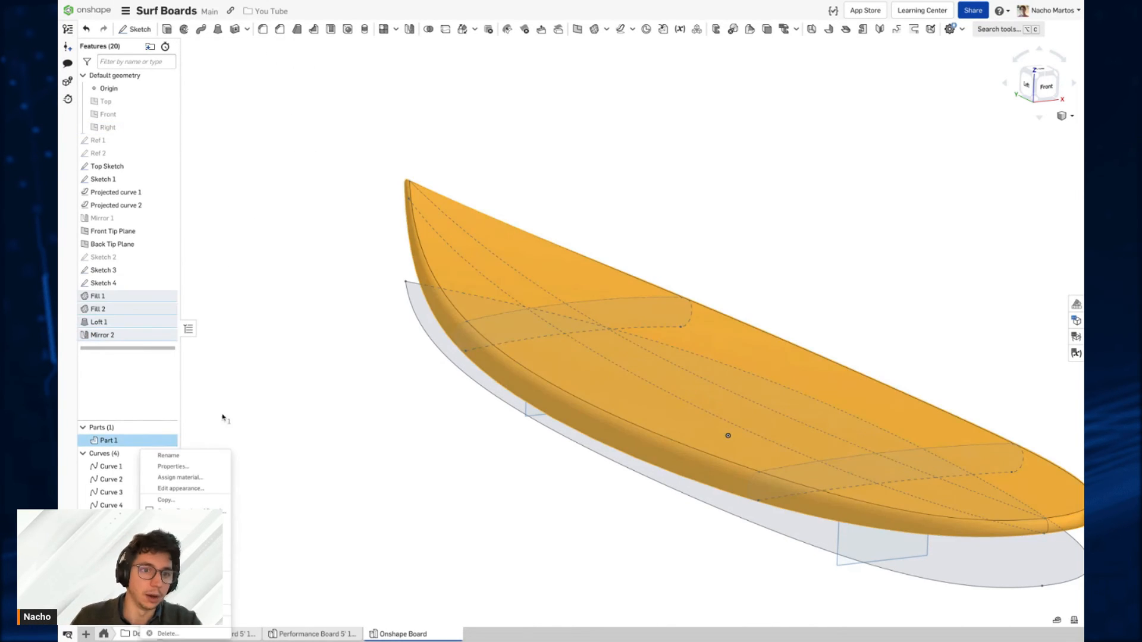
click(178, 457)
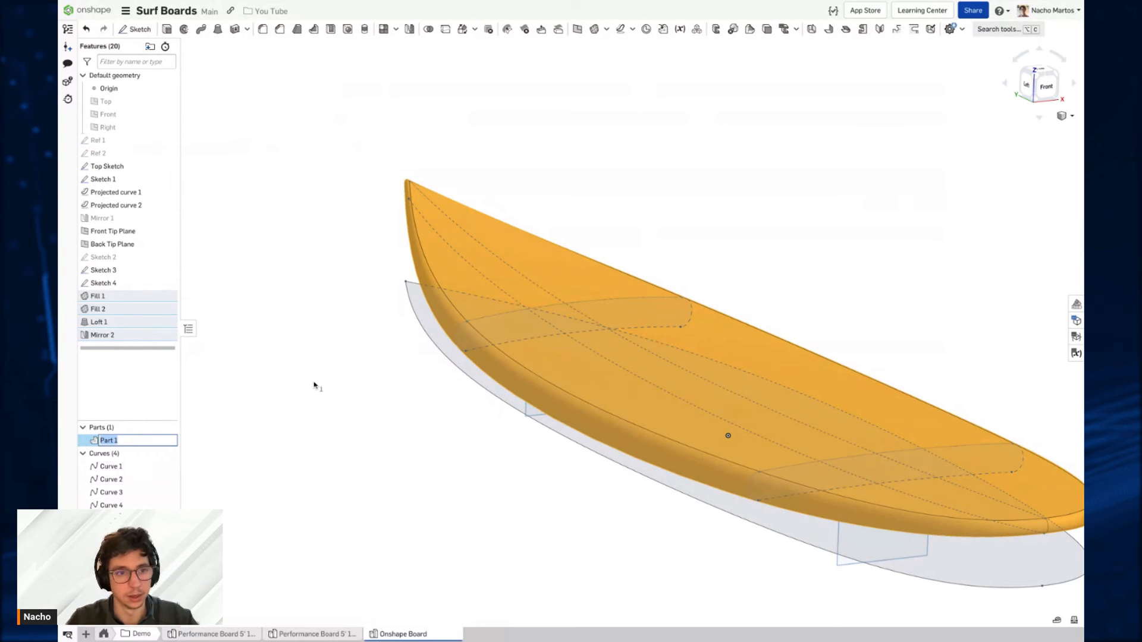
text(B)
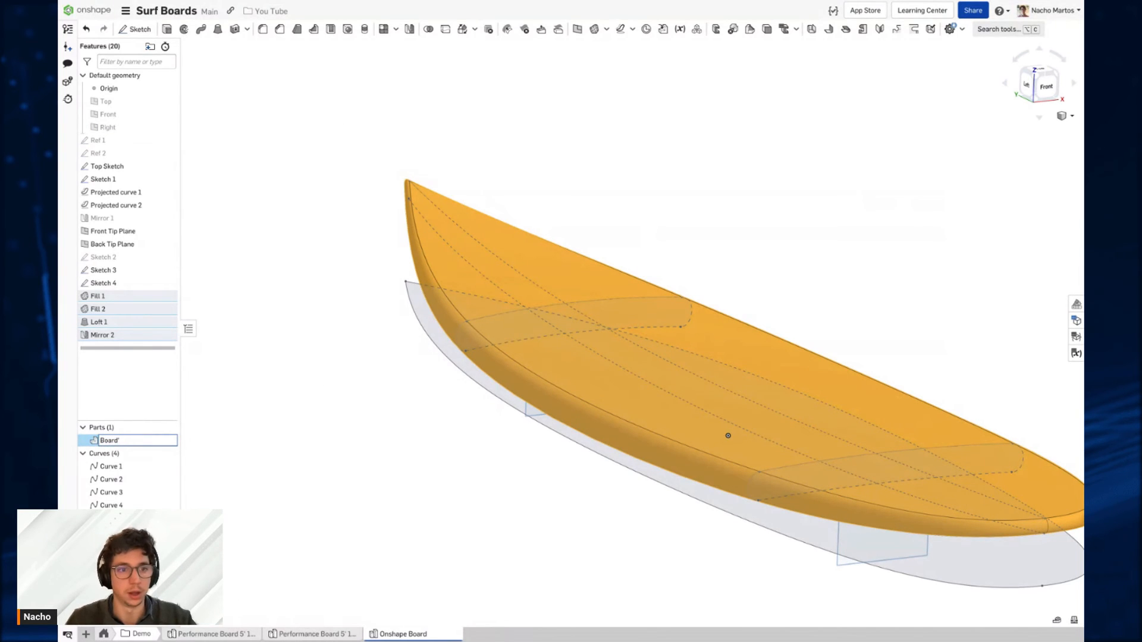
text(oard)
key(Return)
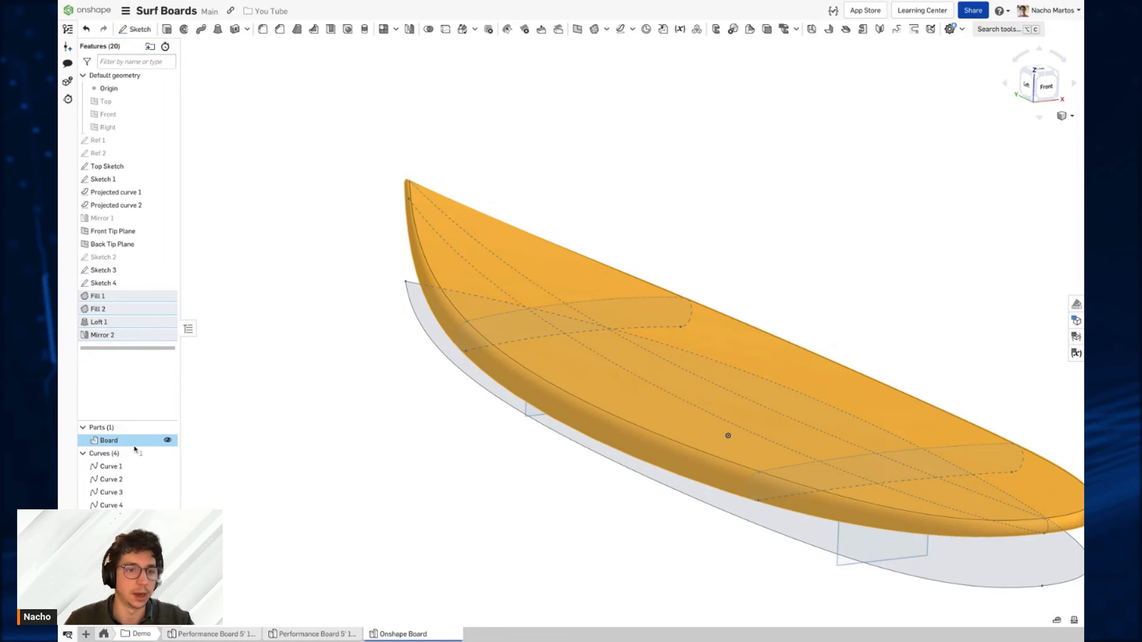
Step: Change the Board part's appearance to light gray
right_click(169, 443)
click(208, 488)
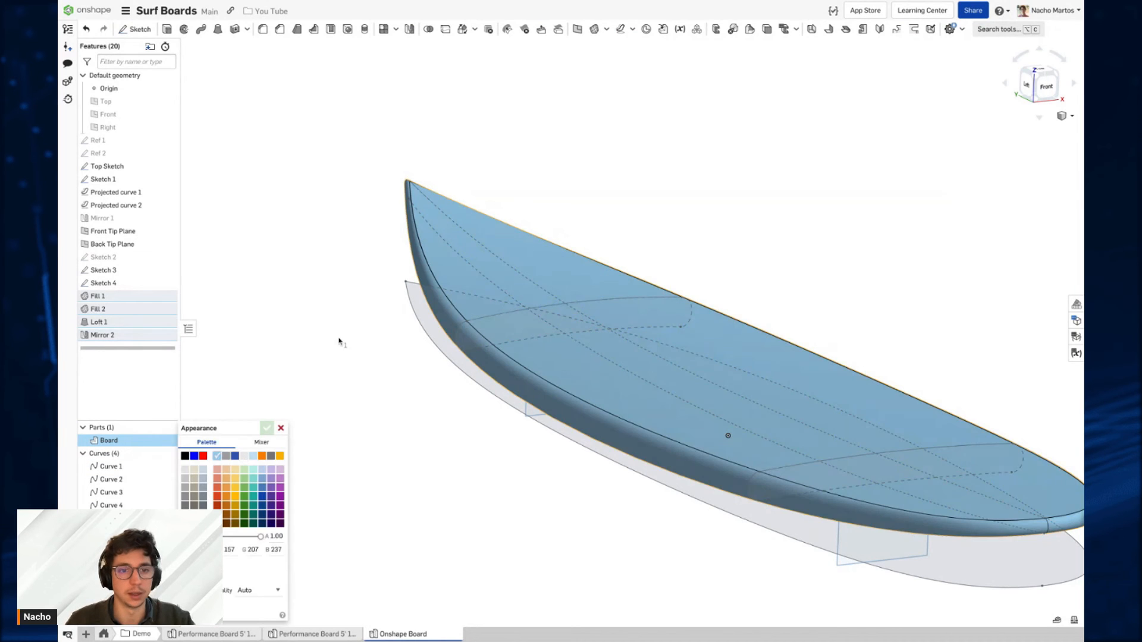
click(244, 456)
click(266, 429)
Step: Hide the construction planes and all sketches so only the board body stands out
middle_drag(370, 391, 303, 388)
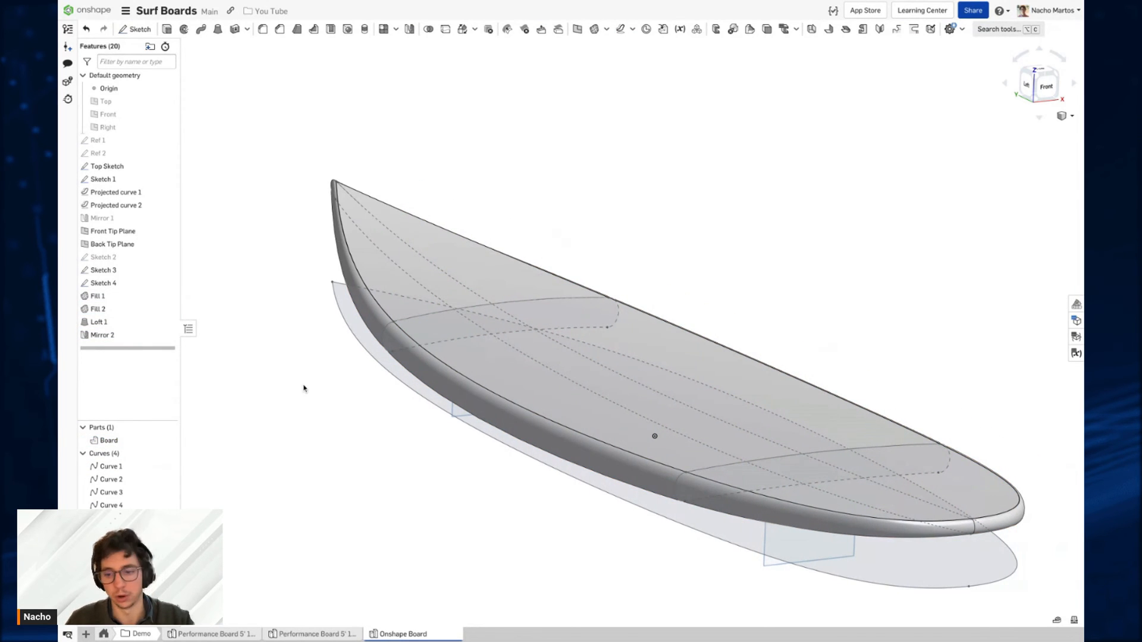
key(p)
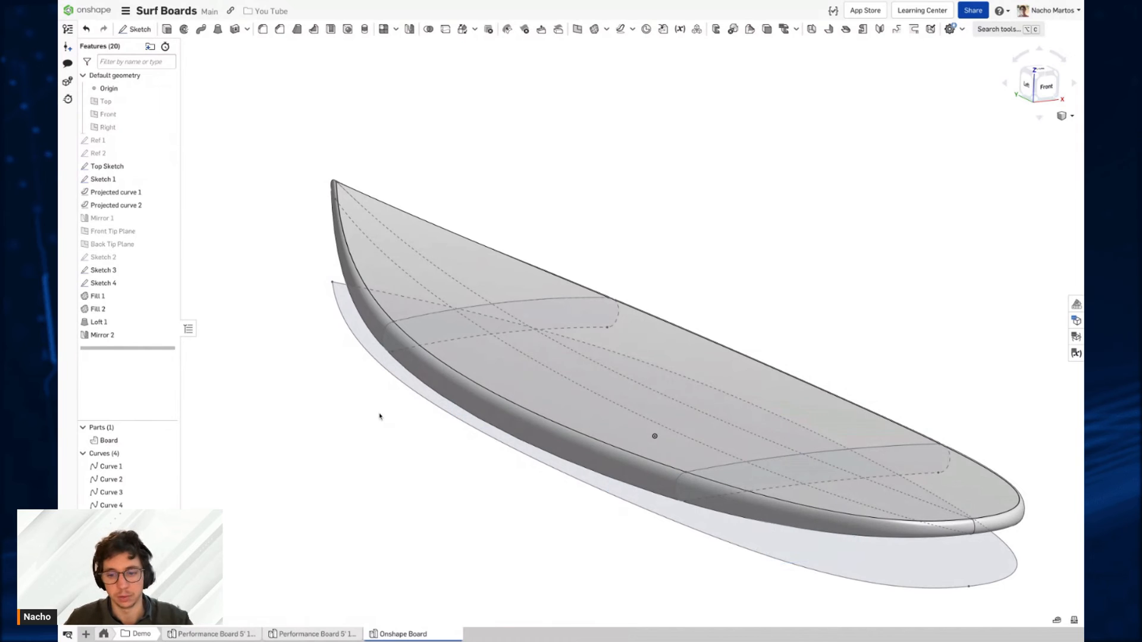
key(shift+p)
Step: Apply a darker gray face appearance to the board's bottom face, the face of Fill 2
right_drag(408, 447, 465, 460)
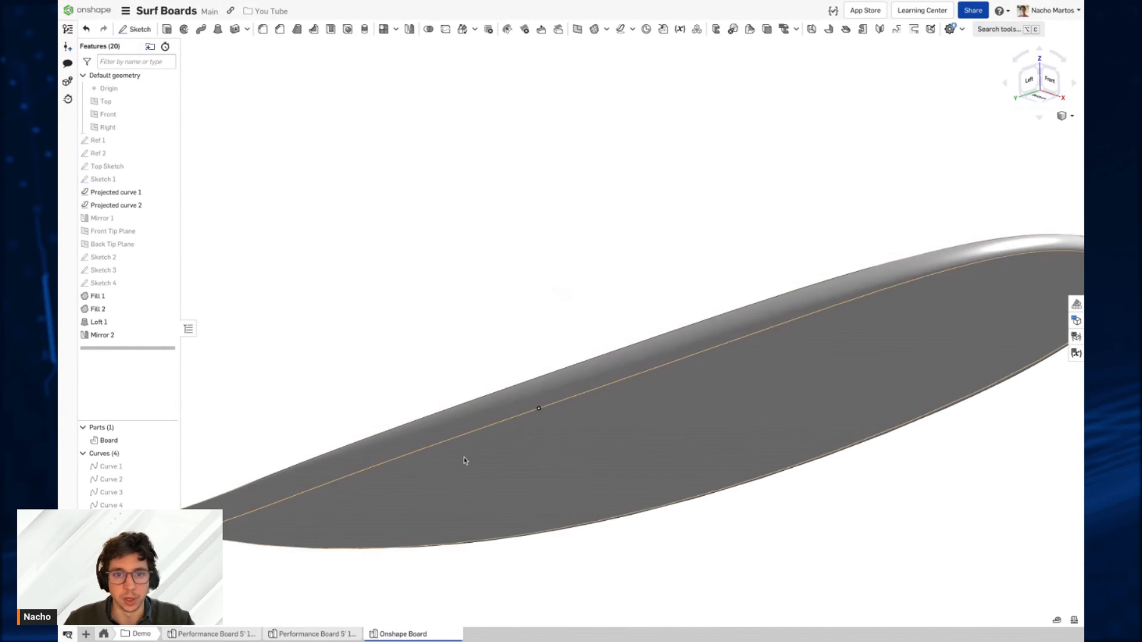
right_click(508, 478)
click(556, 464)
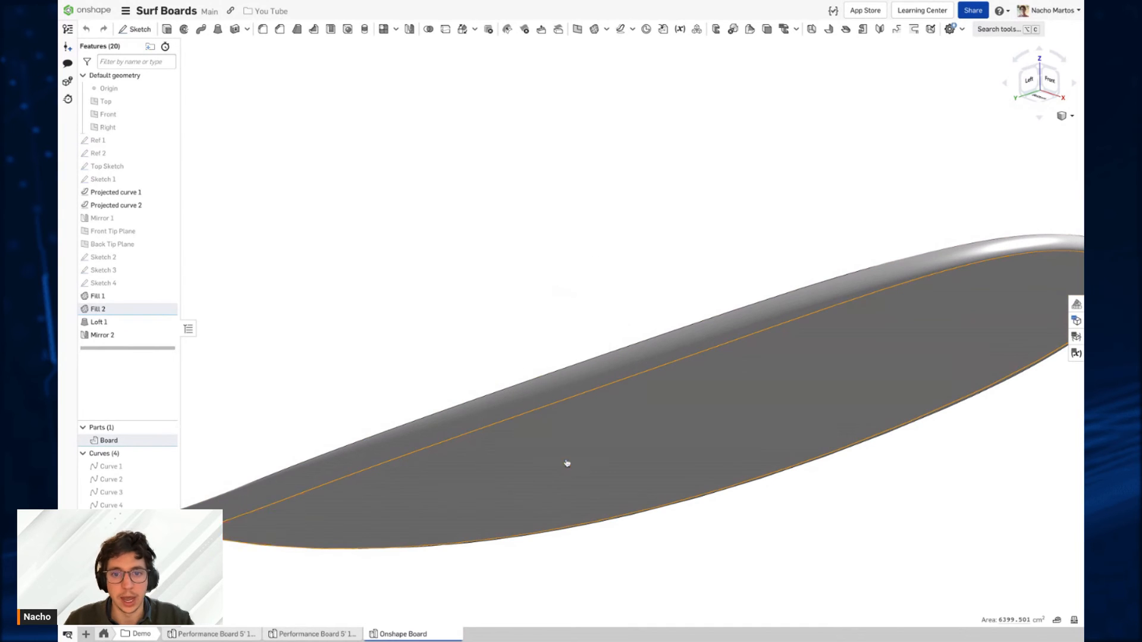
click(227, 487)
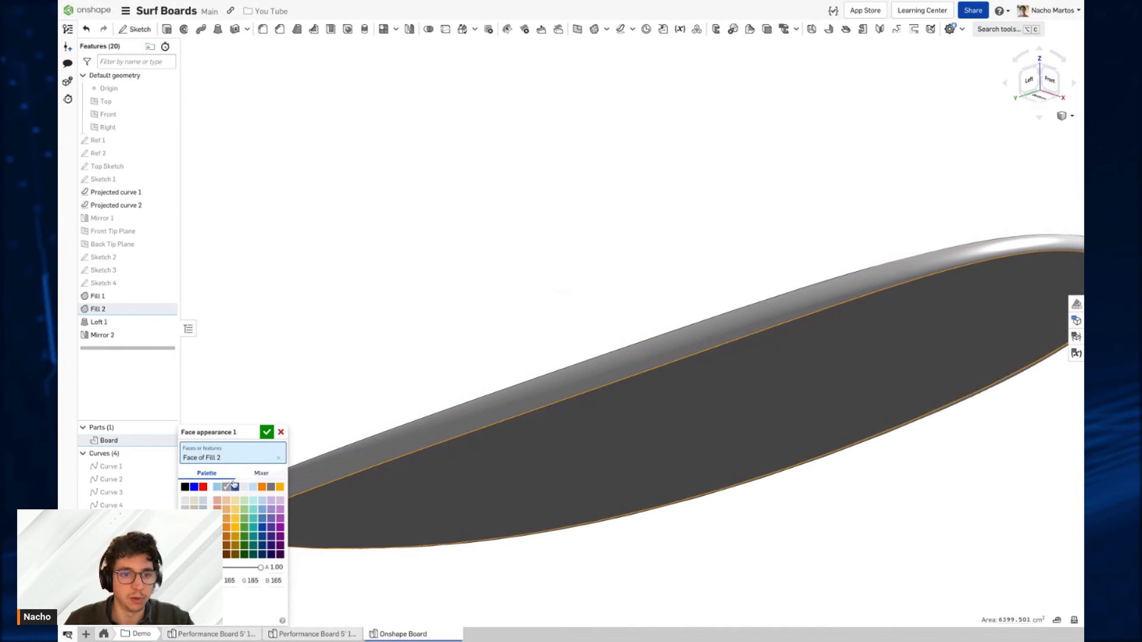
click(268, 433)
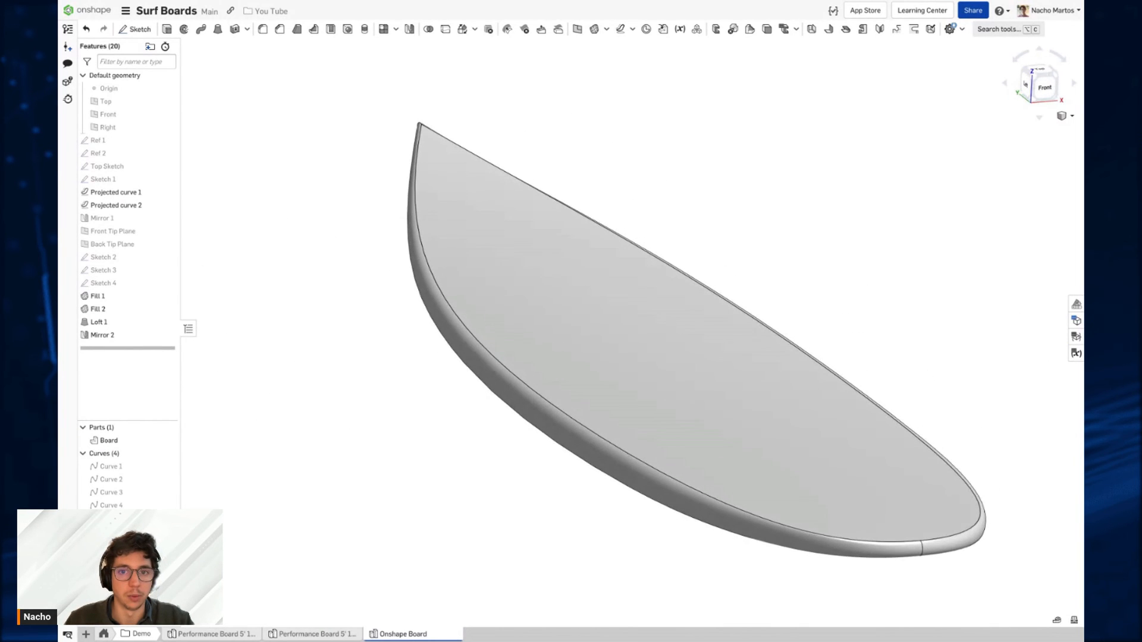
Step: Start a new sketch on the Top plane and view it face-on
middle_drag(465, 297, 407, 394)
scroll(366, 465, up, 3)
right_drag(367, 465, 372, 475)
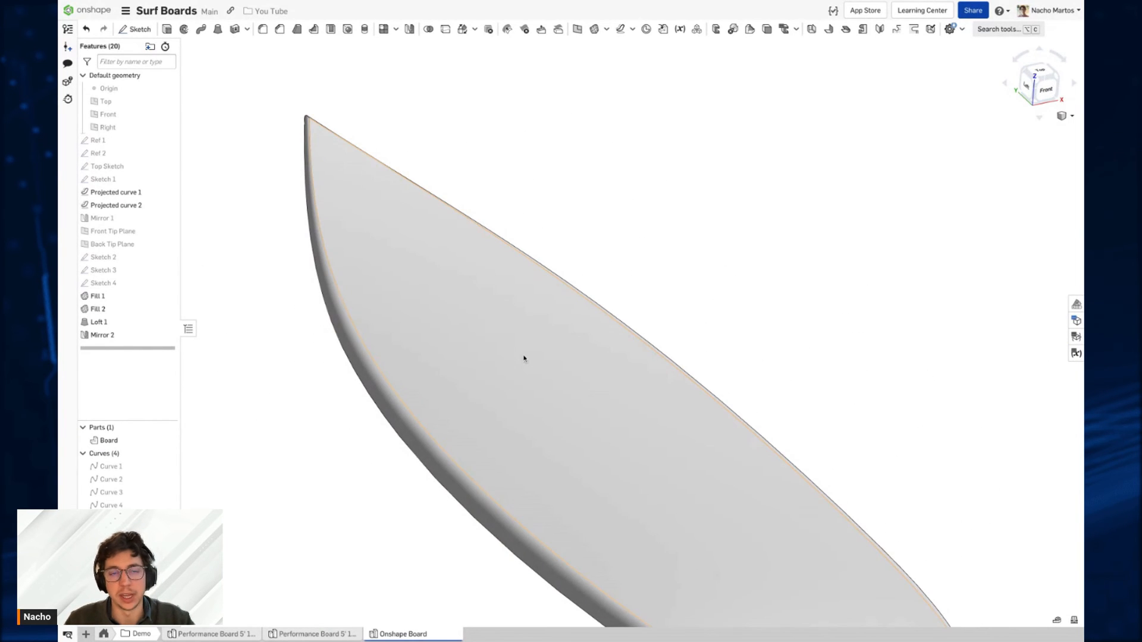
click(136, 30)
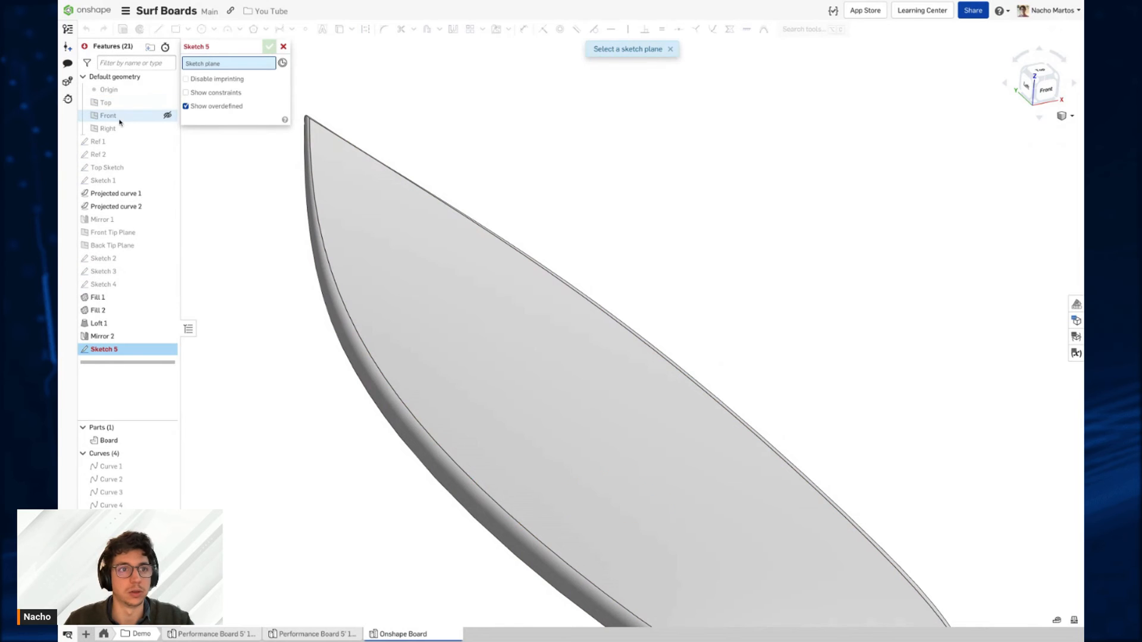
click(143, 102)
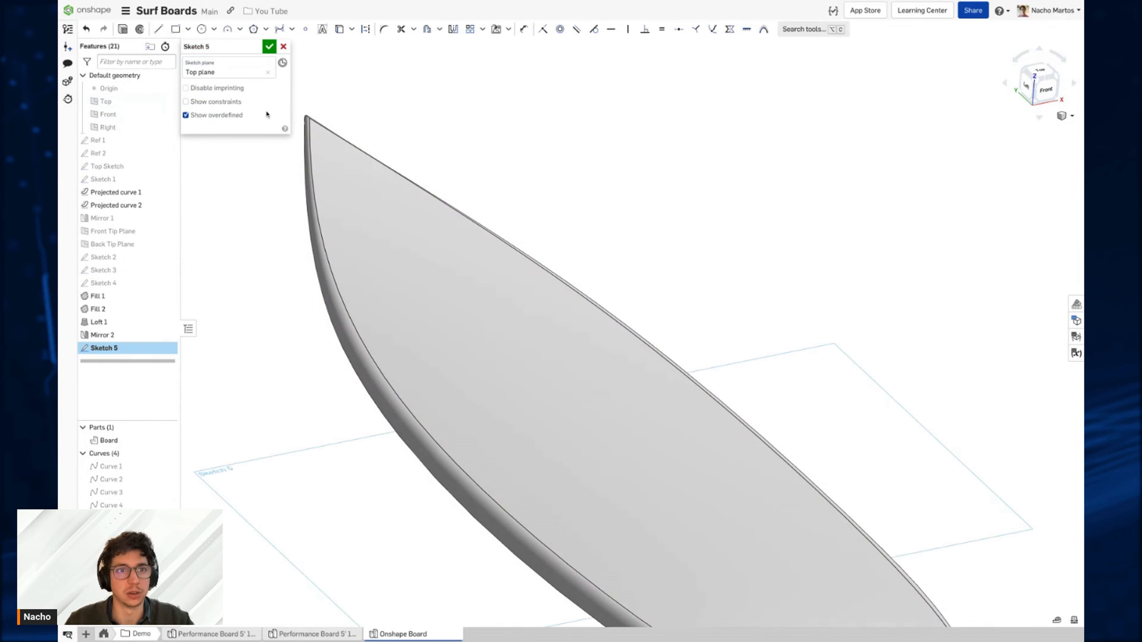
key(n)
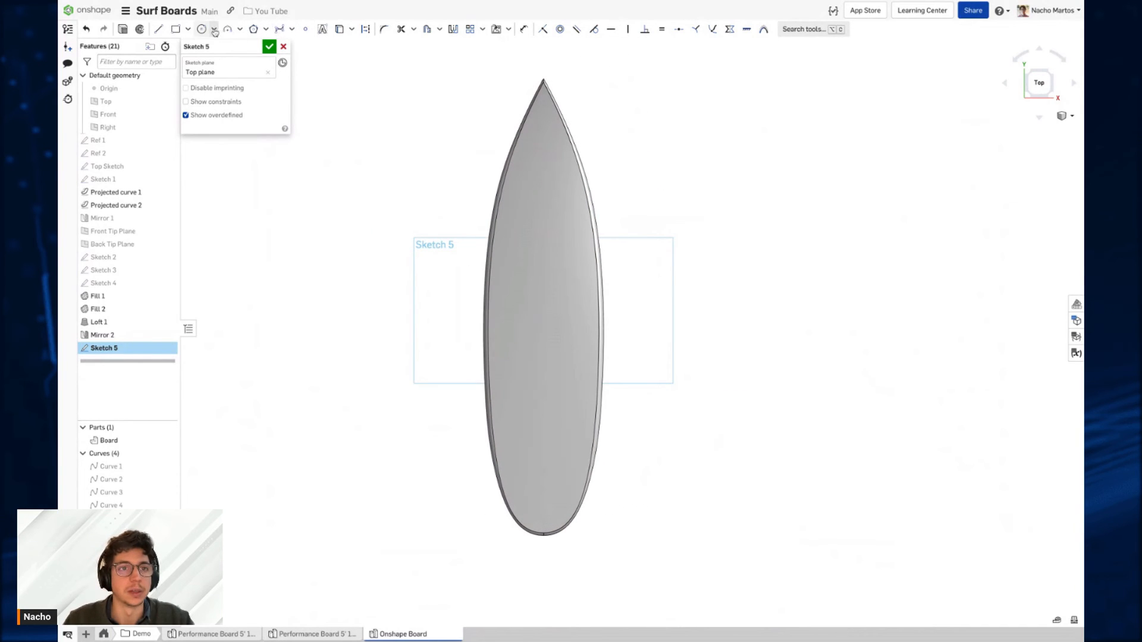
Step: Sketch a stripe rectangle 5 cm wide and about 214 cm long beside the board's centerline, and extend it farther past the tail
click(176, 29)
click(486, 80)
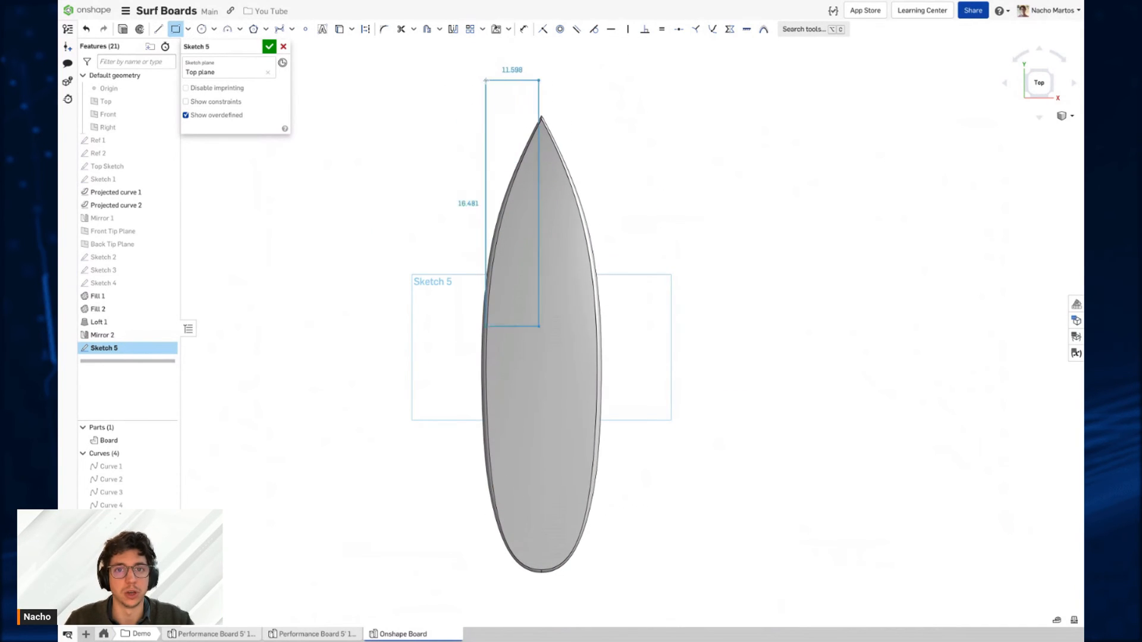
click(526, 606)
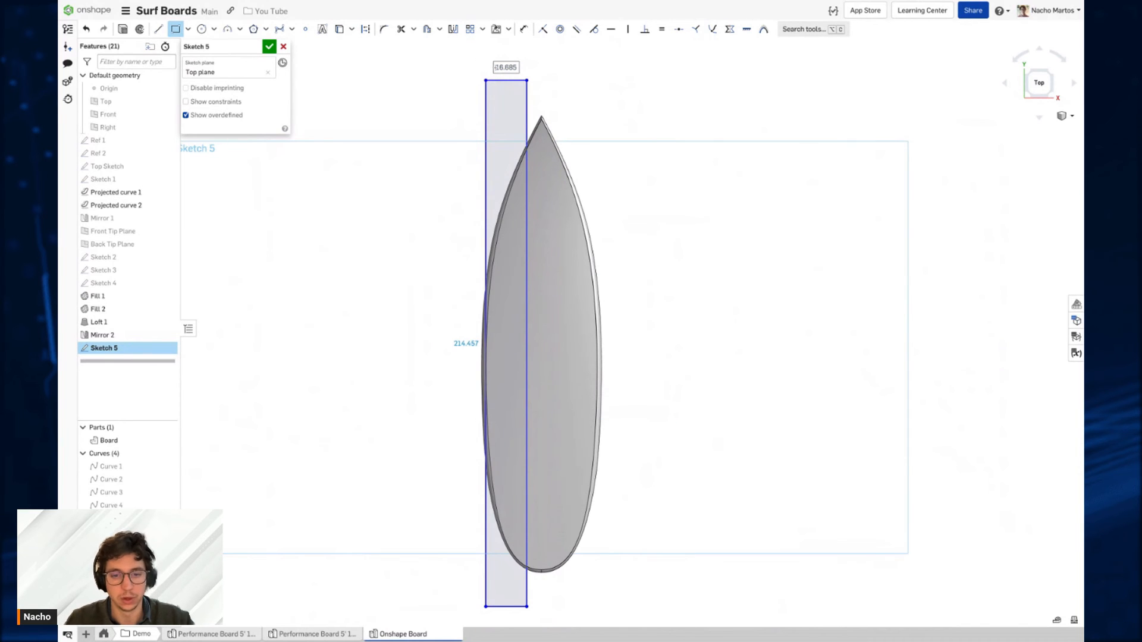
text(5)
key(Return)
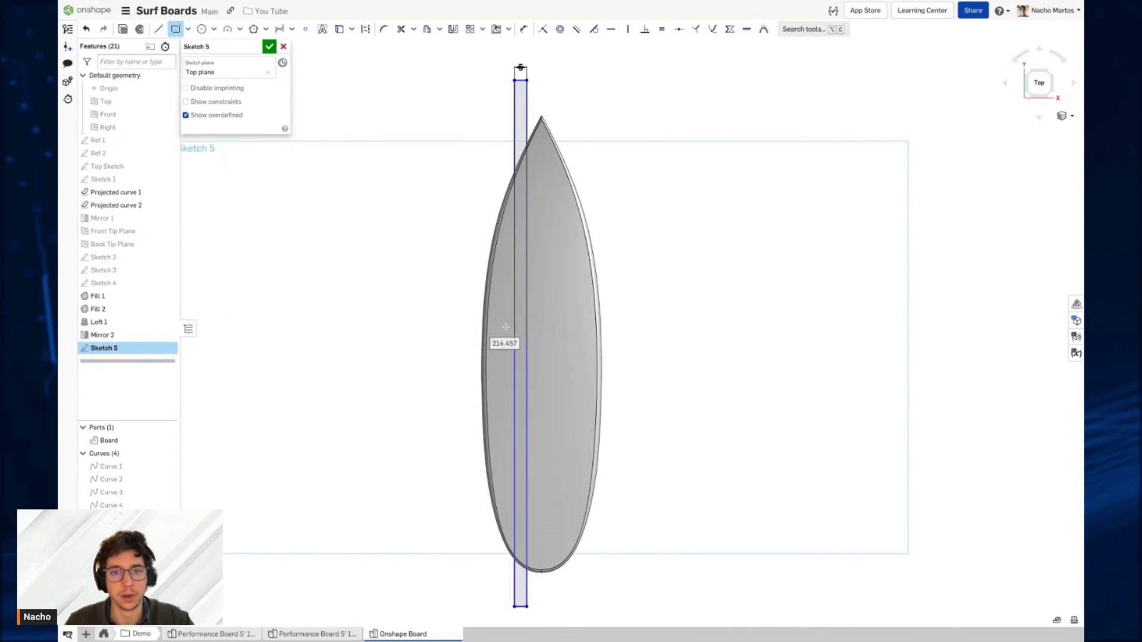
scroll(536, 354, down, 3)
key(Escape)
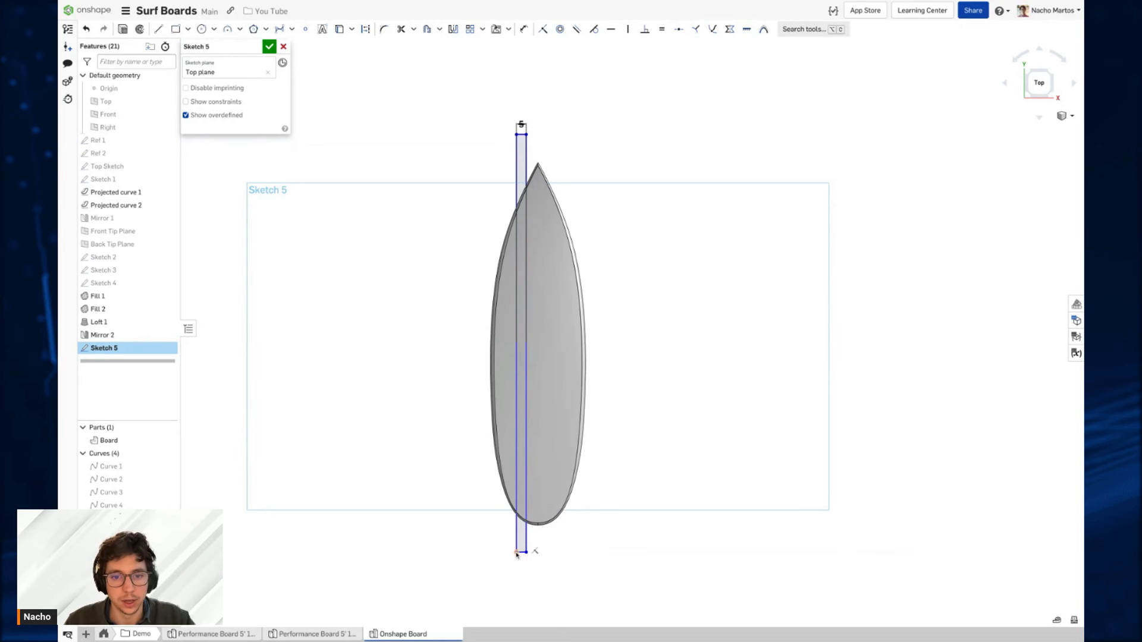
drag(516, 554, 511, 563)
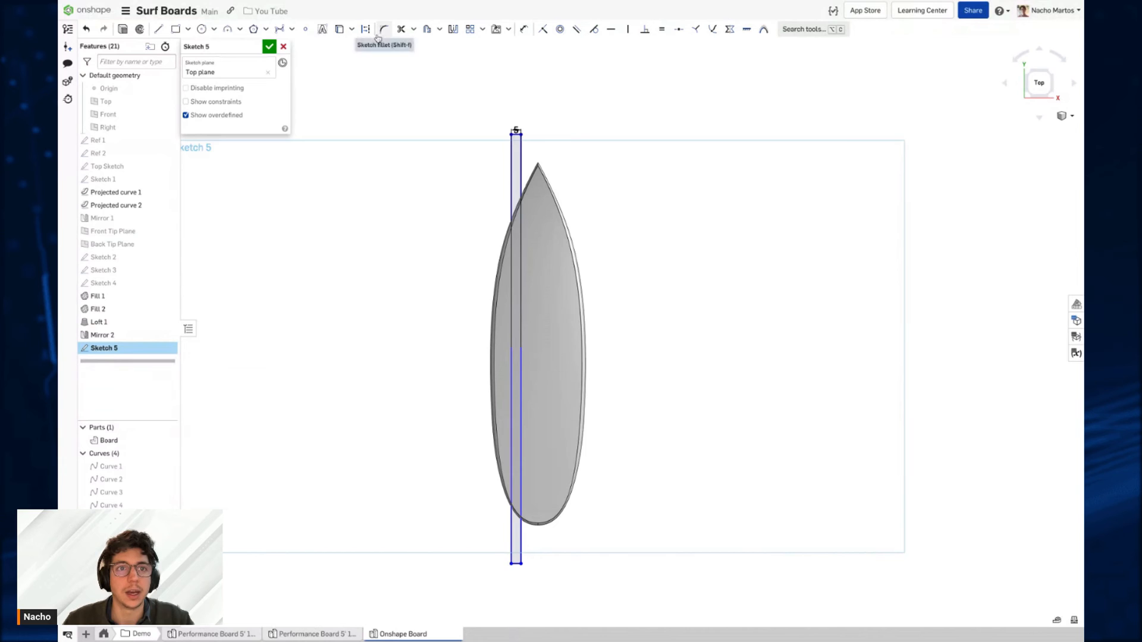
Step: Add the sketch text ONSHAPE in a text box beside the board's nose
click(322, 29)
drag(600, 150, 738, 236)
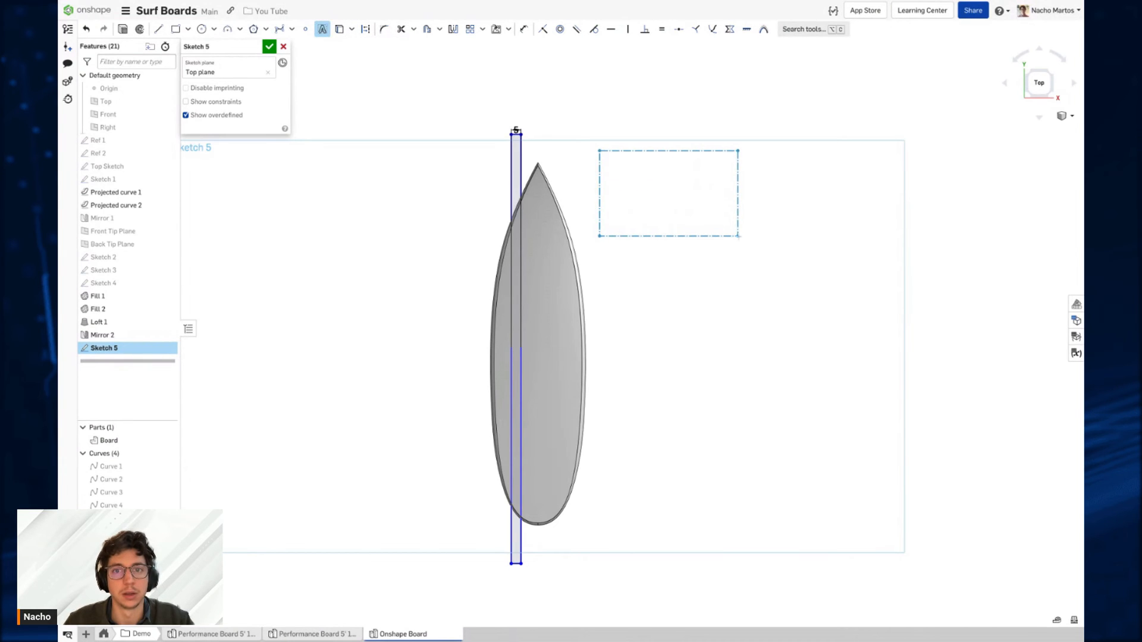
text(ONDHAP)
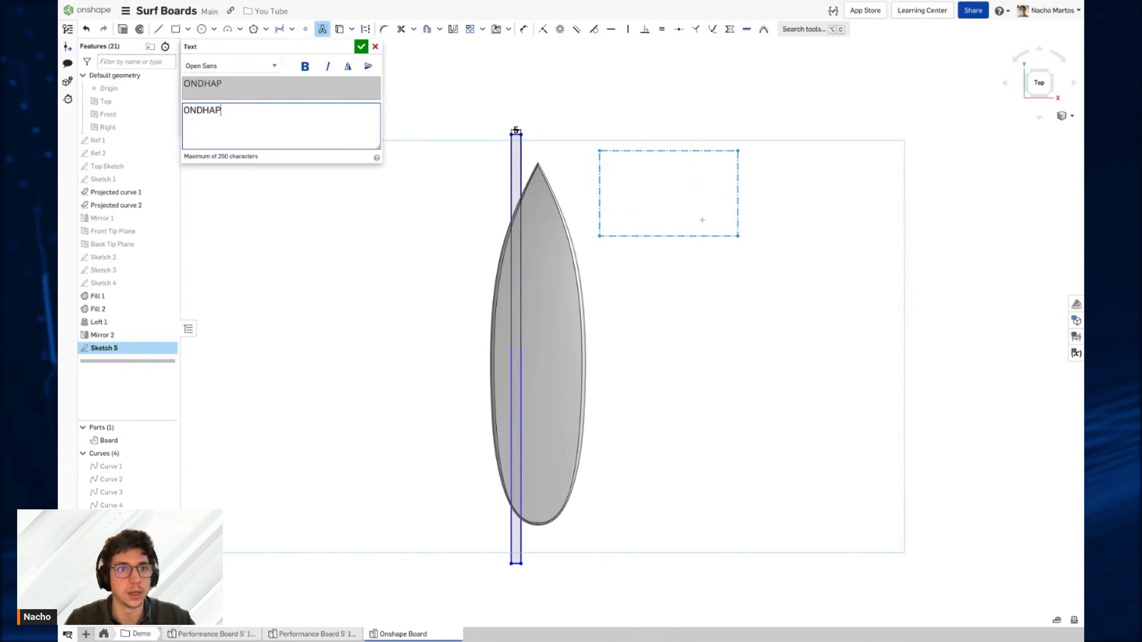
text(SHA)
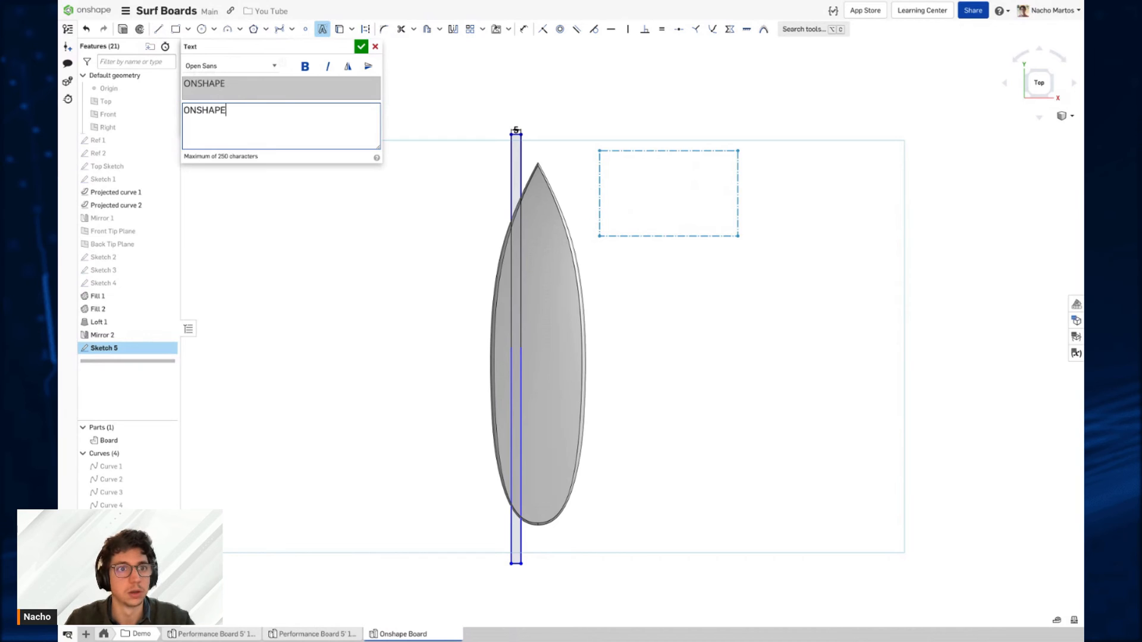
click(360, 47)
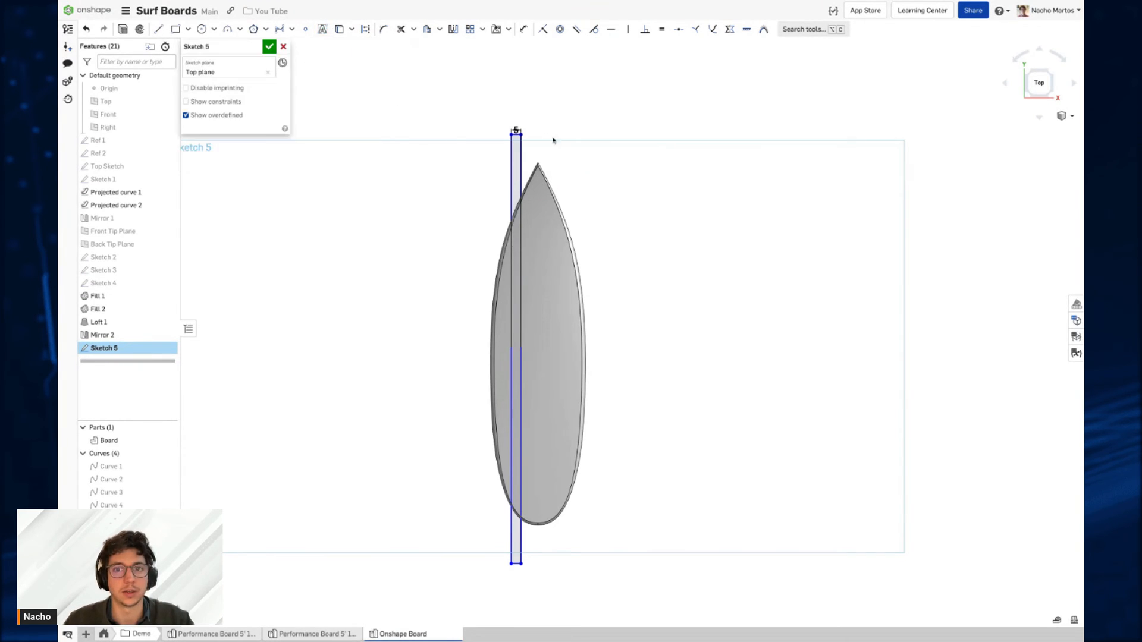
Step: Dimension the ONSHAPE text's overall length at 200 cm and reduce it to 150 cm
scroll(785, 171, down, 3)
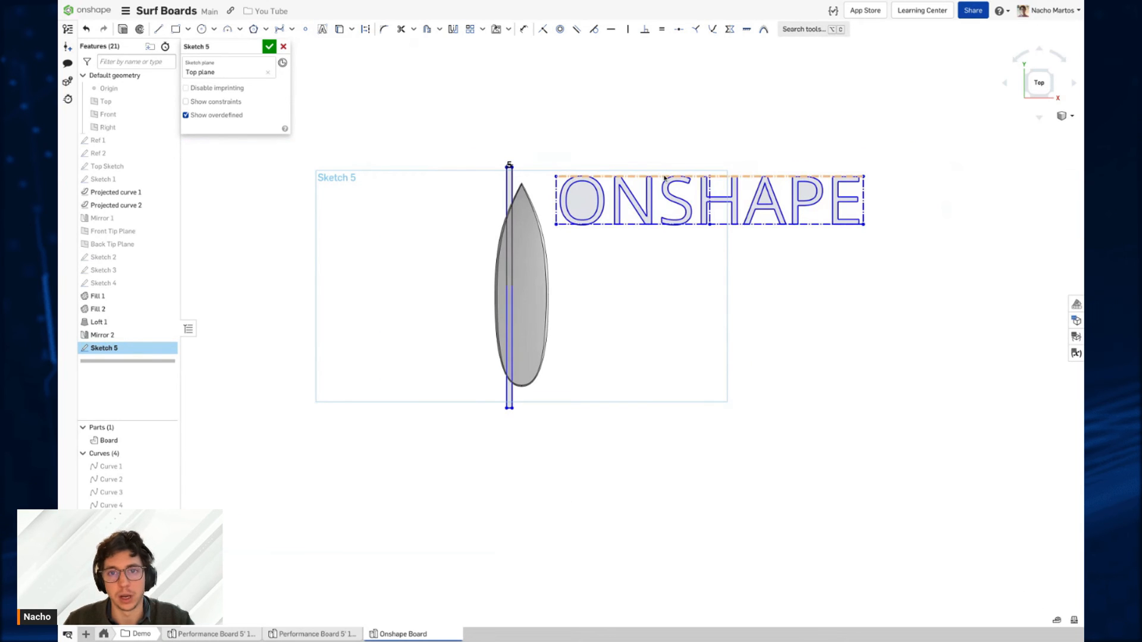
click(664, 177)
click(788, 135)
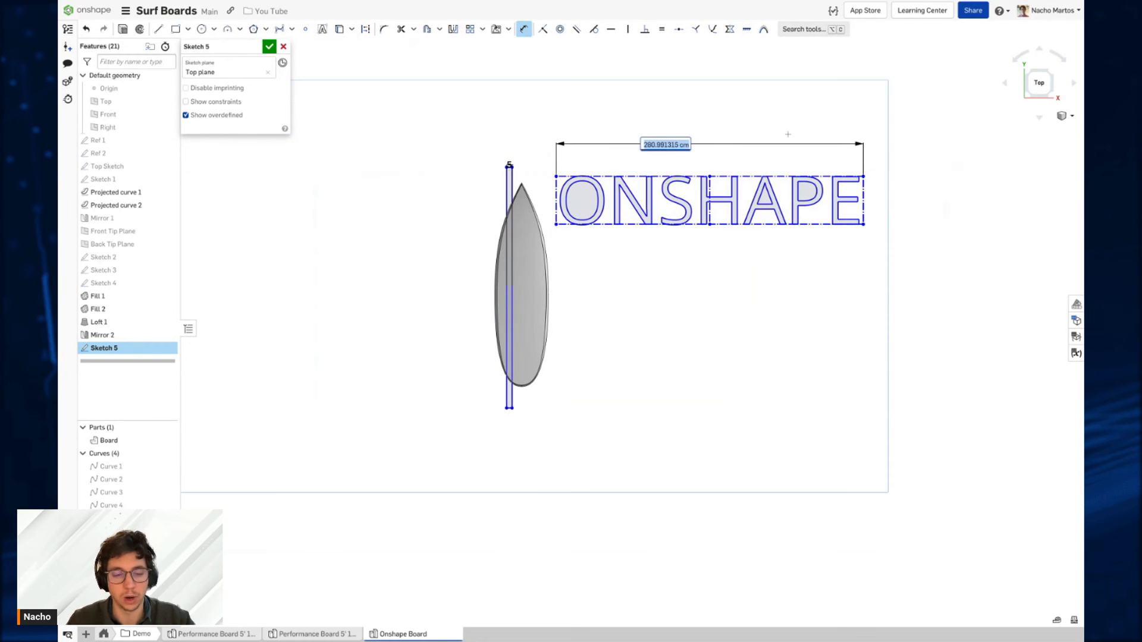
text(200)
key(Return)
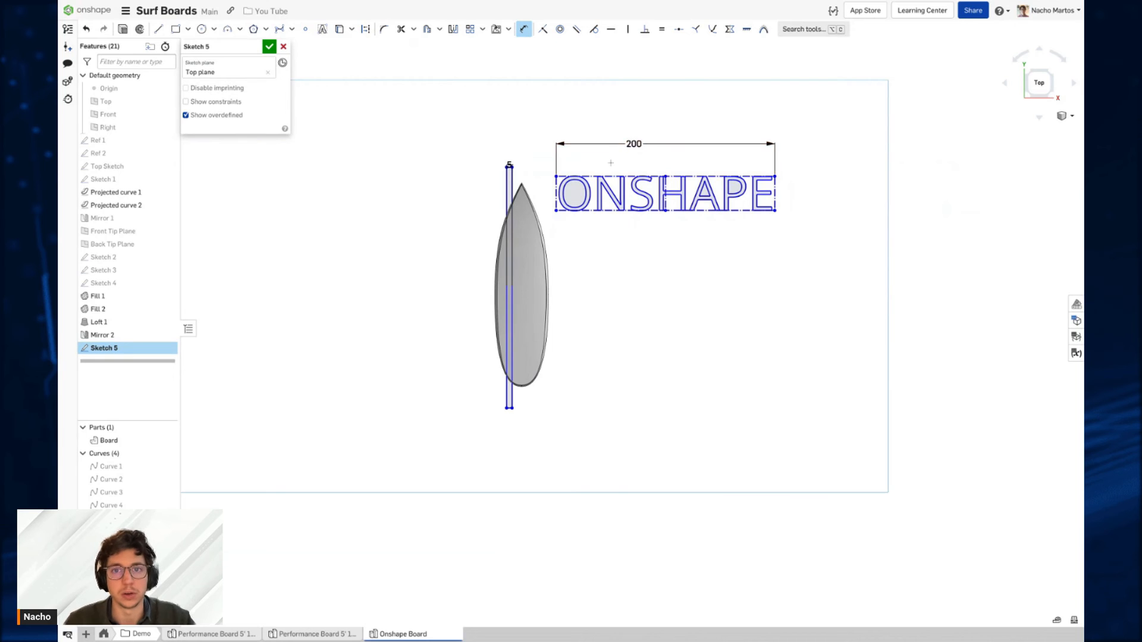
double_click(633, 144)
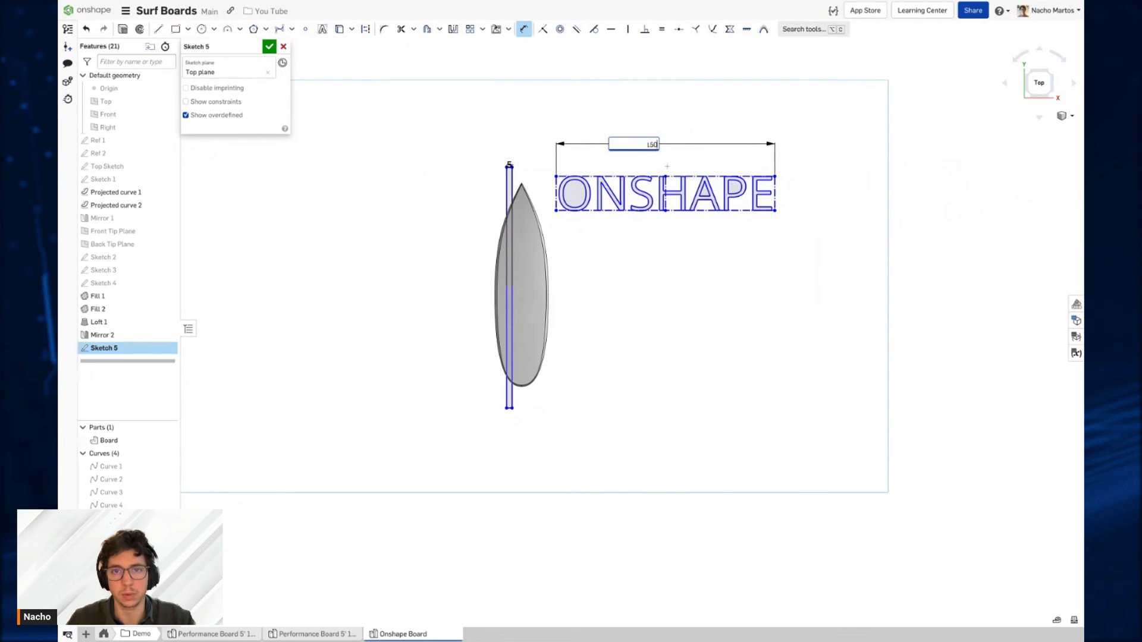
key(Return)
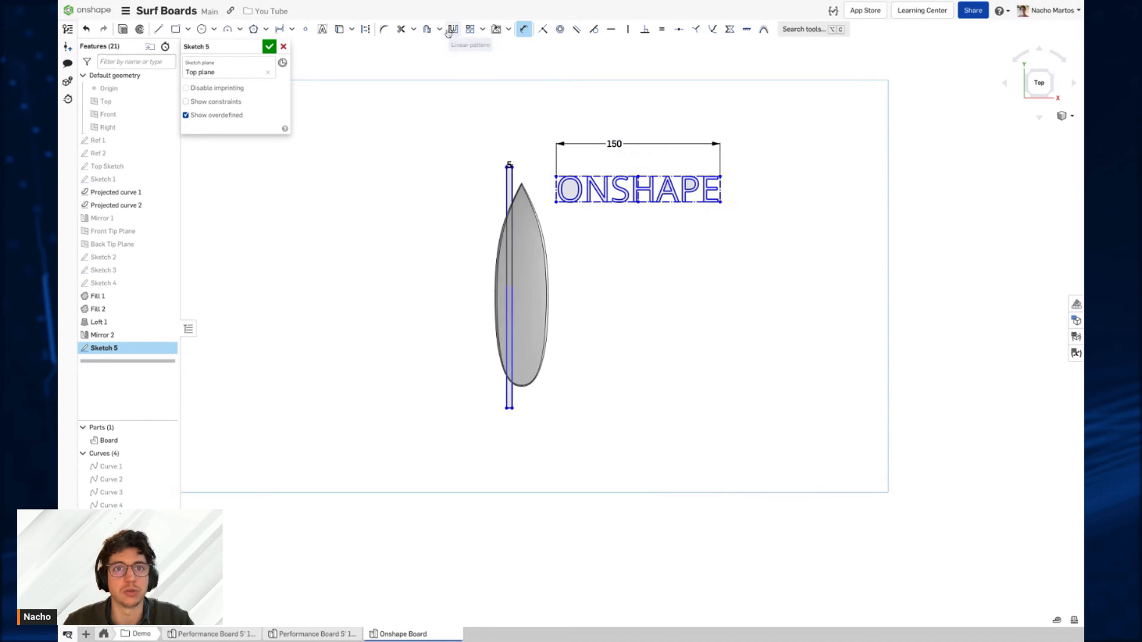
Step: Rotate the ONSHAPE text 90 degrees clockwise and move it onto the board beside the stripe
click(482, 30)
click(496, 64)
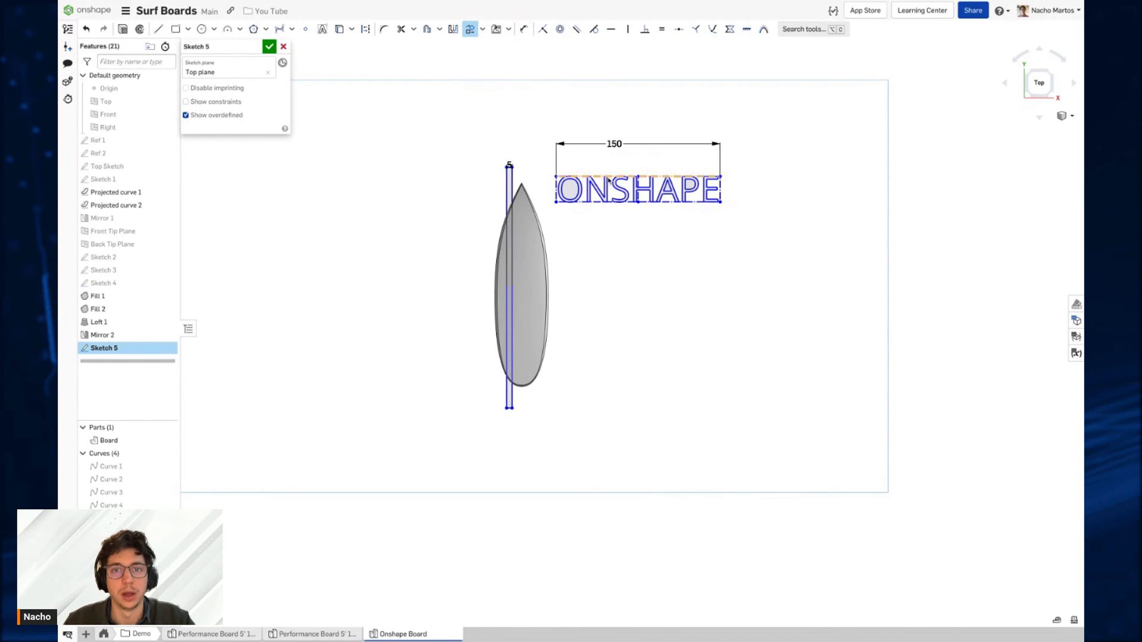
click(708, 189)
drag(691, 203, 638, 256)
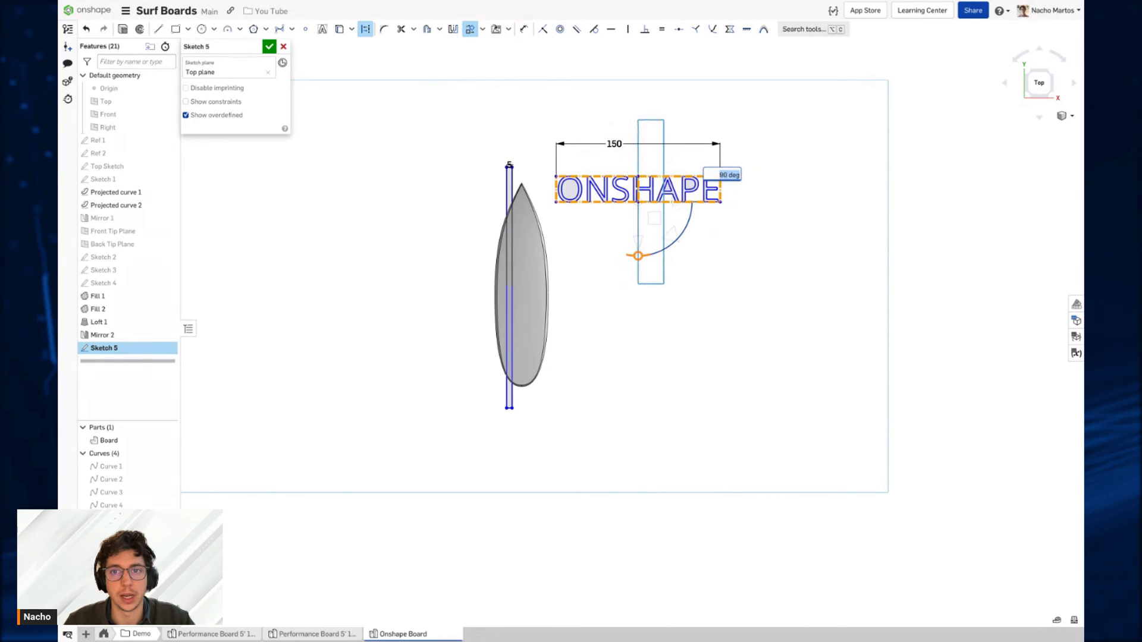
click(798, 252)
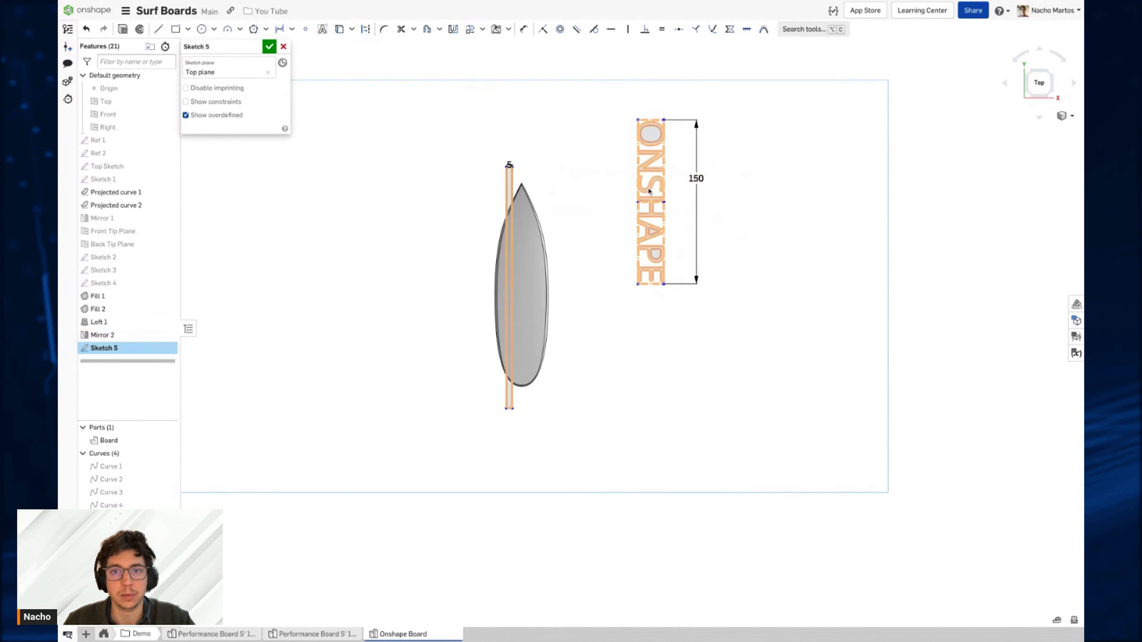
drag(662, 176, 543, 290)
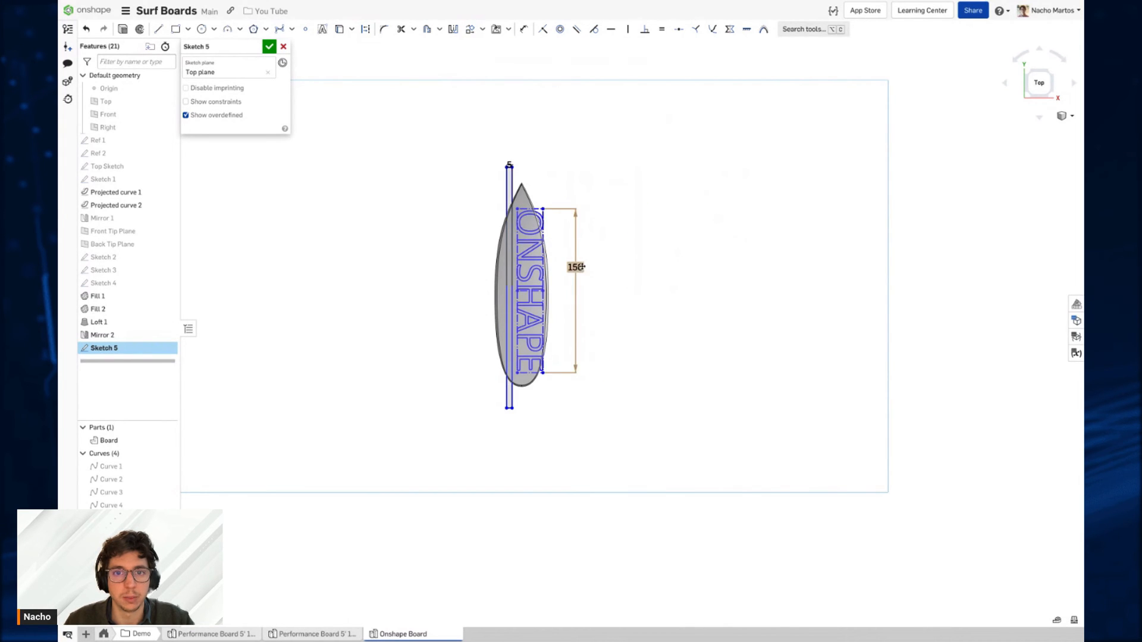
Step: Set the ONSHAPE text's length to 100 cm, reposition it within the board outline beside the stripe, and finish the sketch
double_click(574, 277)
text(100)
key(Return)
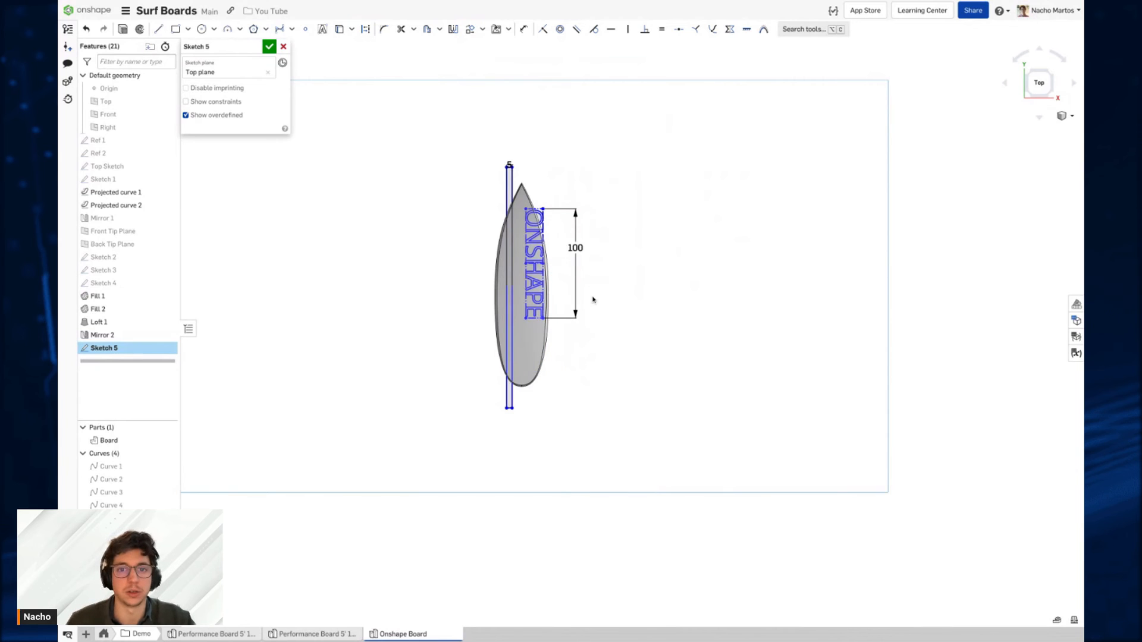
scroll(559, 267, up, 3)
drag(551, 269, 536, 264)
scroll(549, 294, up, 2)
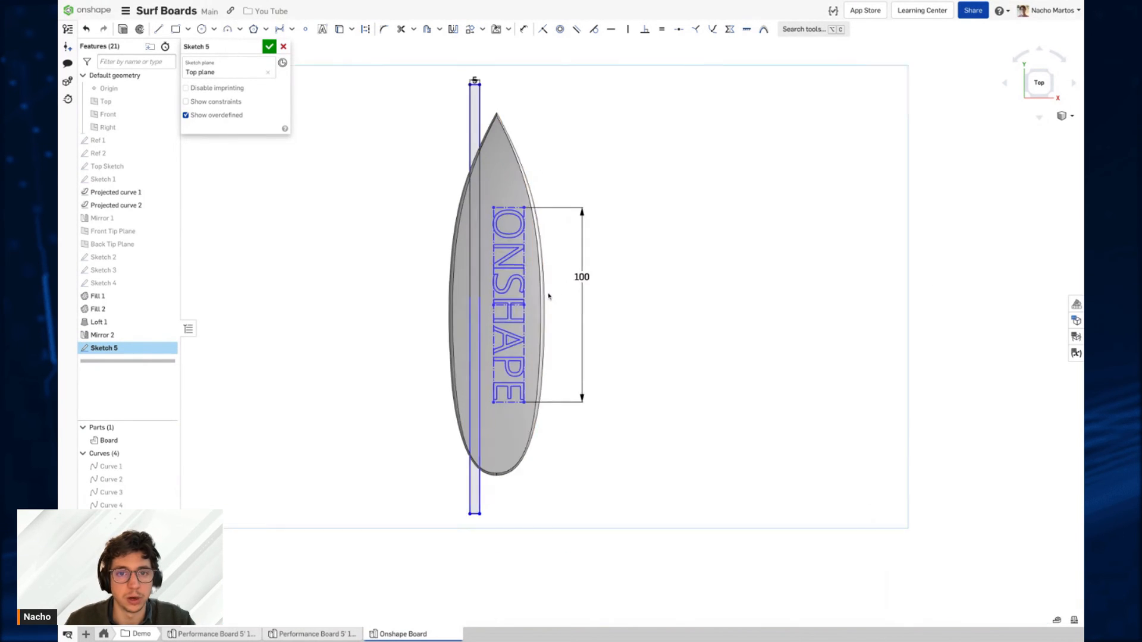
click(269, 46)
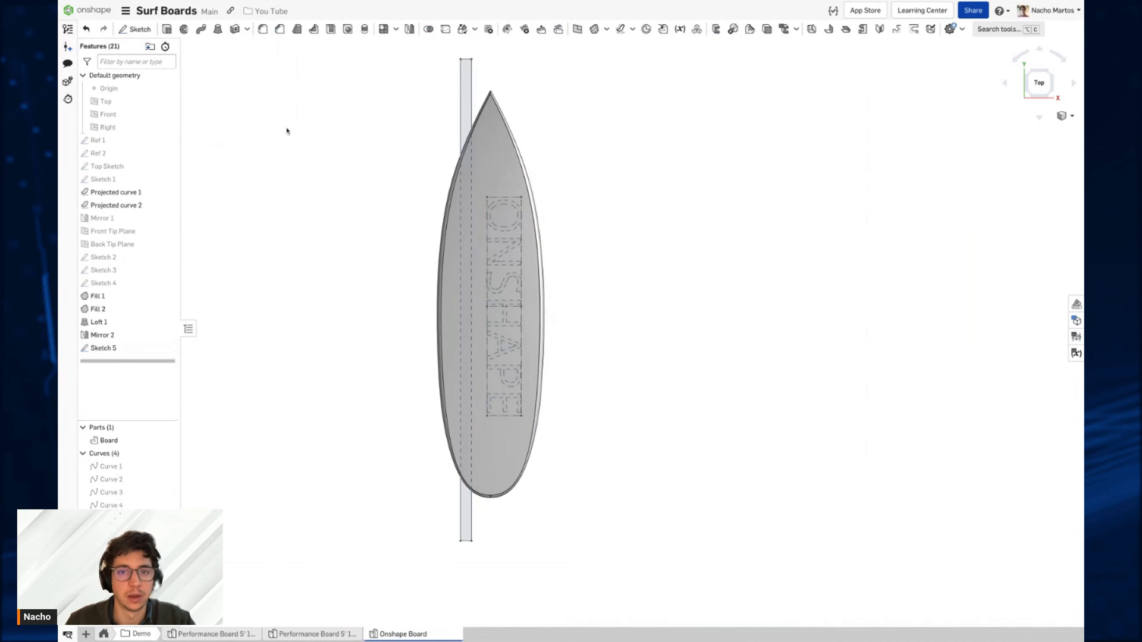
Step: Split the board's top face, the face of Fill 1, with the edges of Sketch 5
click(445, 29)
click(262, 60)
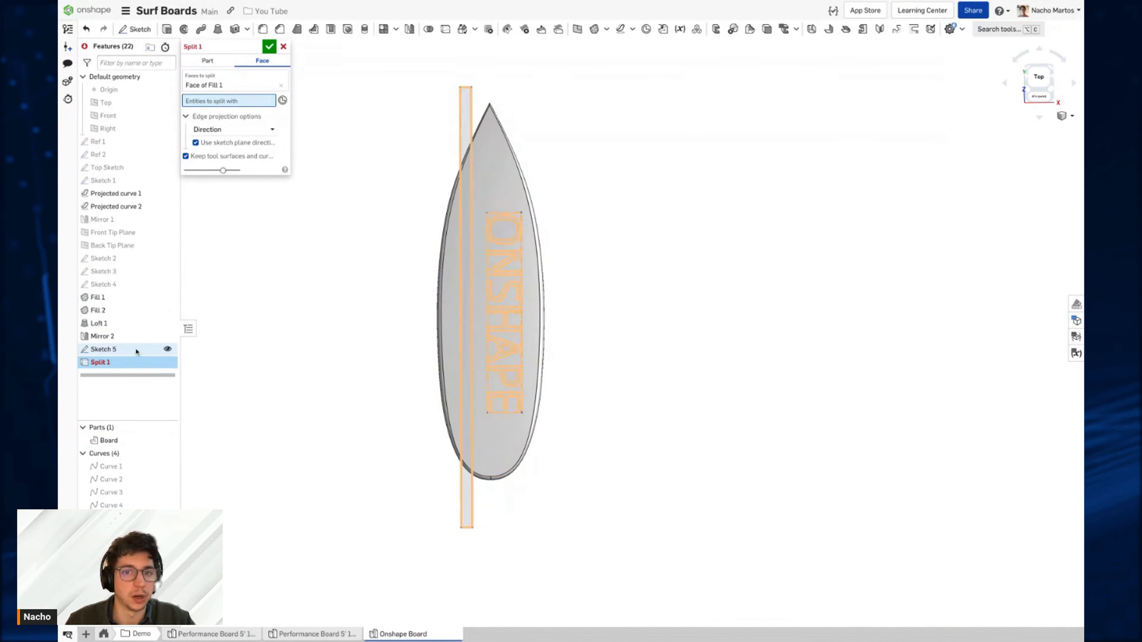
click(103, 349)
click(272, 50)
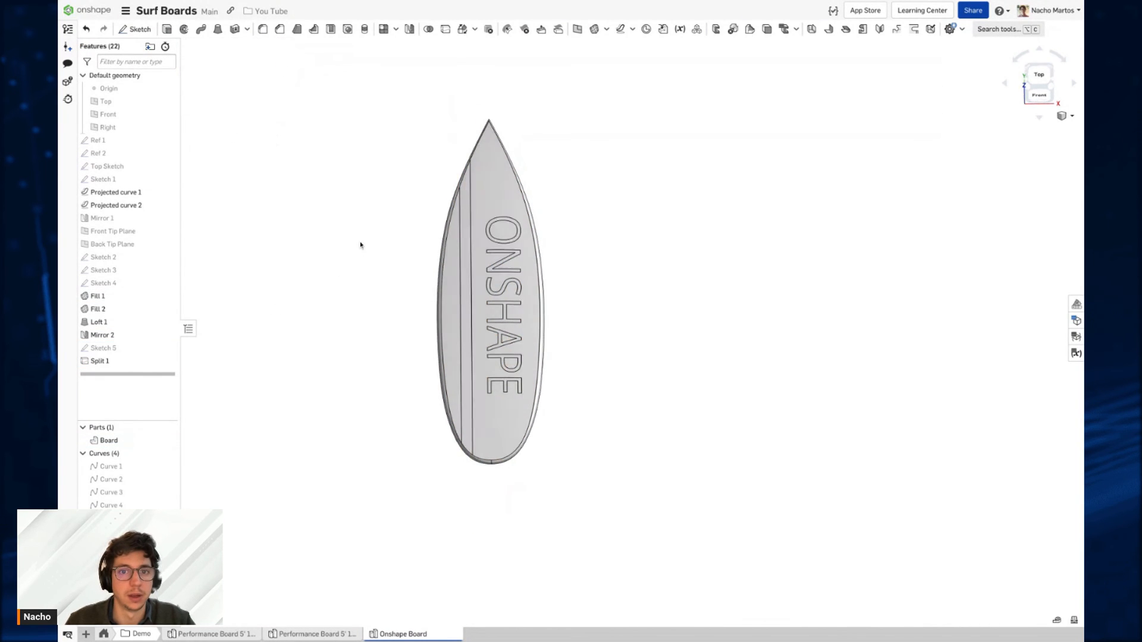
Step: Edit Split 1 to also split the rail face of Loft 1 on the stripe side
double_click(125, 361)
right_drag(502, 316, 493, 301)
scroll(383, 218, up, 6)
click(245, 101)
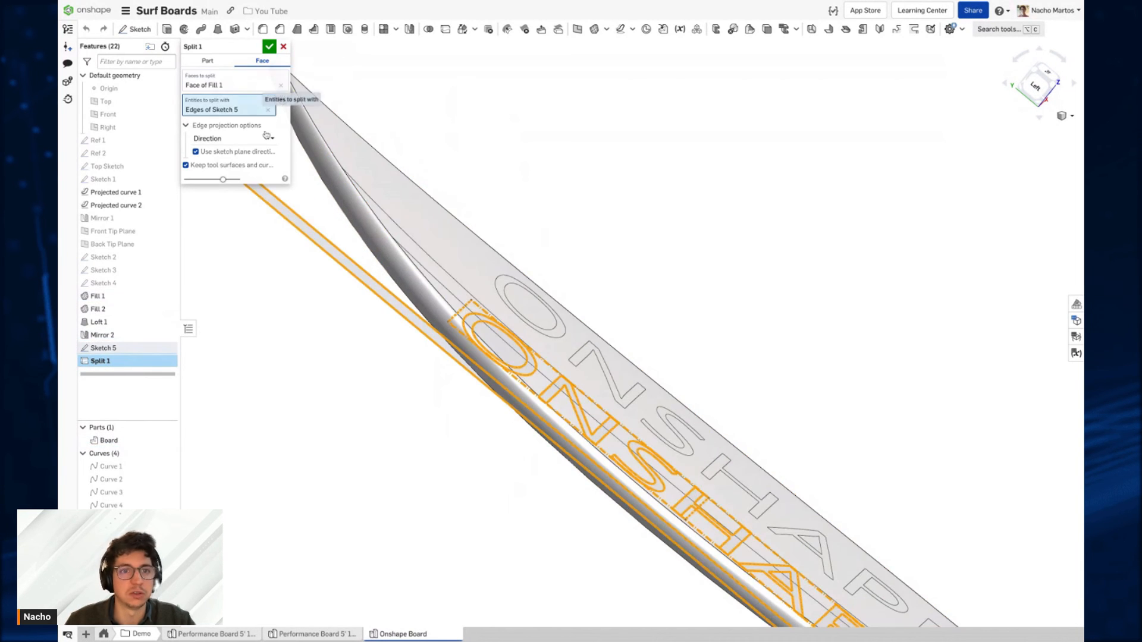
click(241, 85)
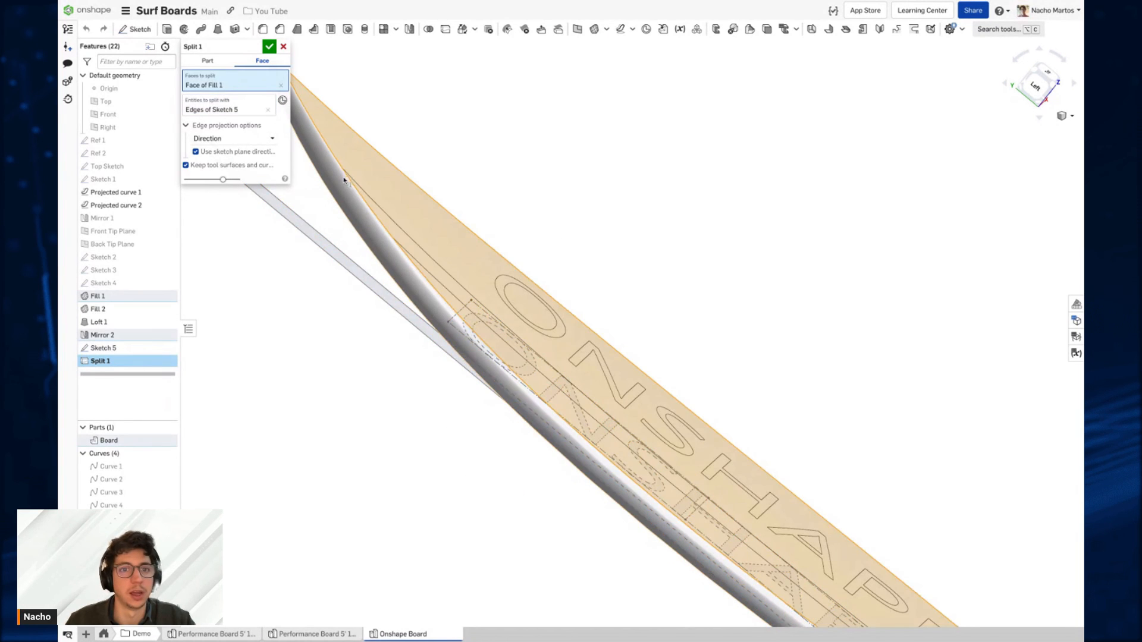
click(344, 179)
scroll(408, 226, down, 5)
right_drag(508, 263, 526, 476)
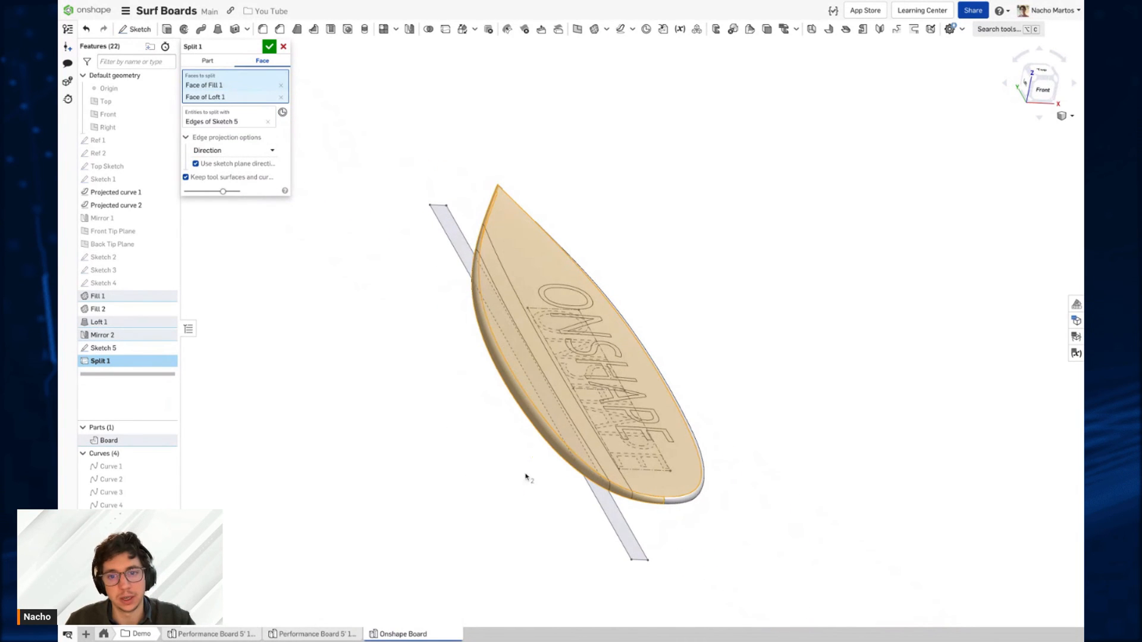
click(270, 47)
right_drag(326, 329, 402, 255)
scroll(440, 263, up, 3)
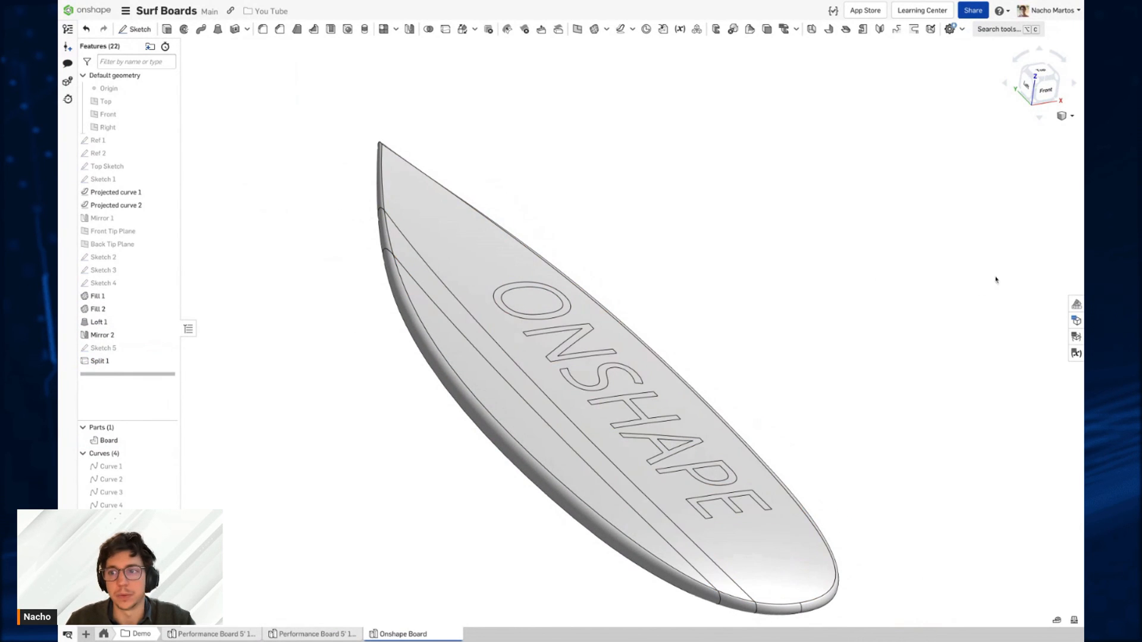
Step: Apply an orange F88701 face appearance to the stripe on the top face and its two rail segments
click(1076, 321)
click(1071, 47)
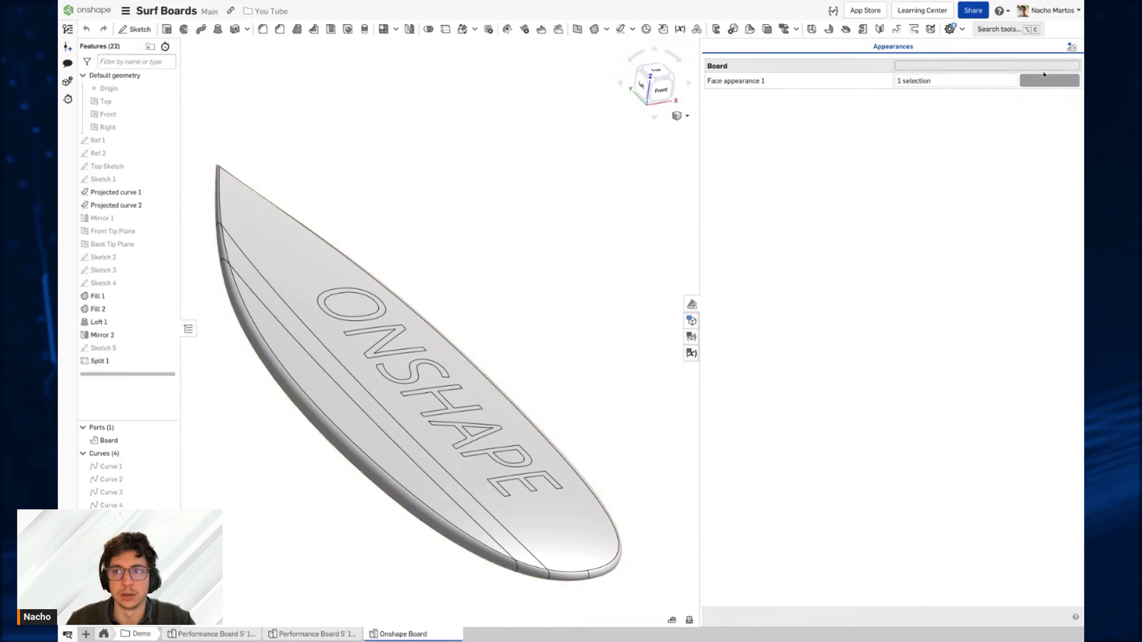
click(263, 293)
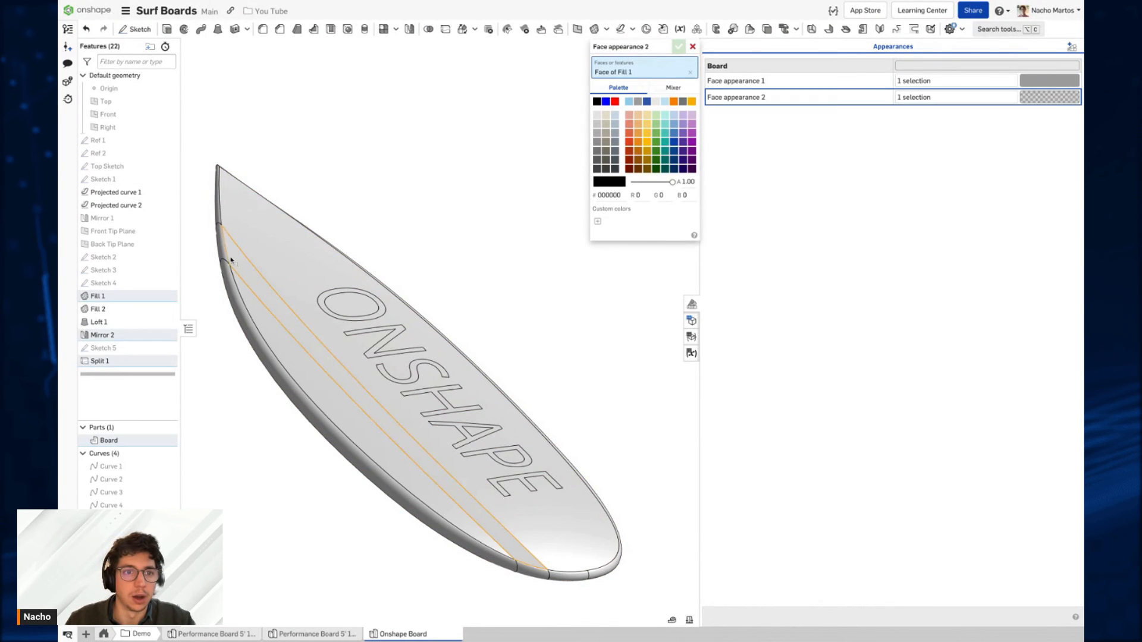
click(484, 530)
click(497, 549)
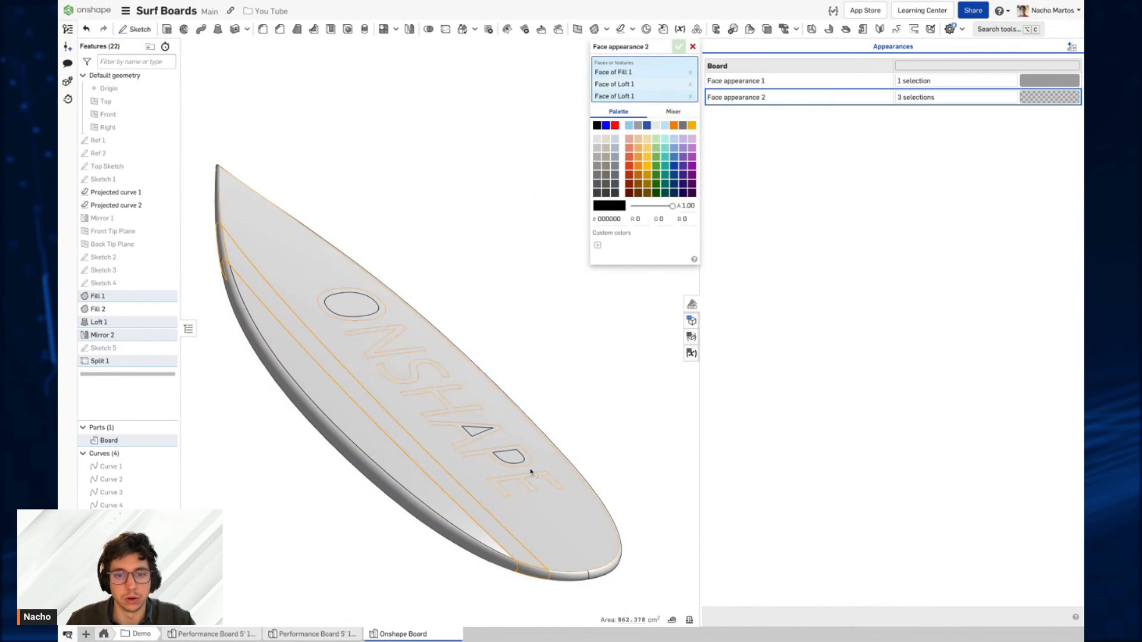
click(674, 126)
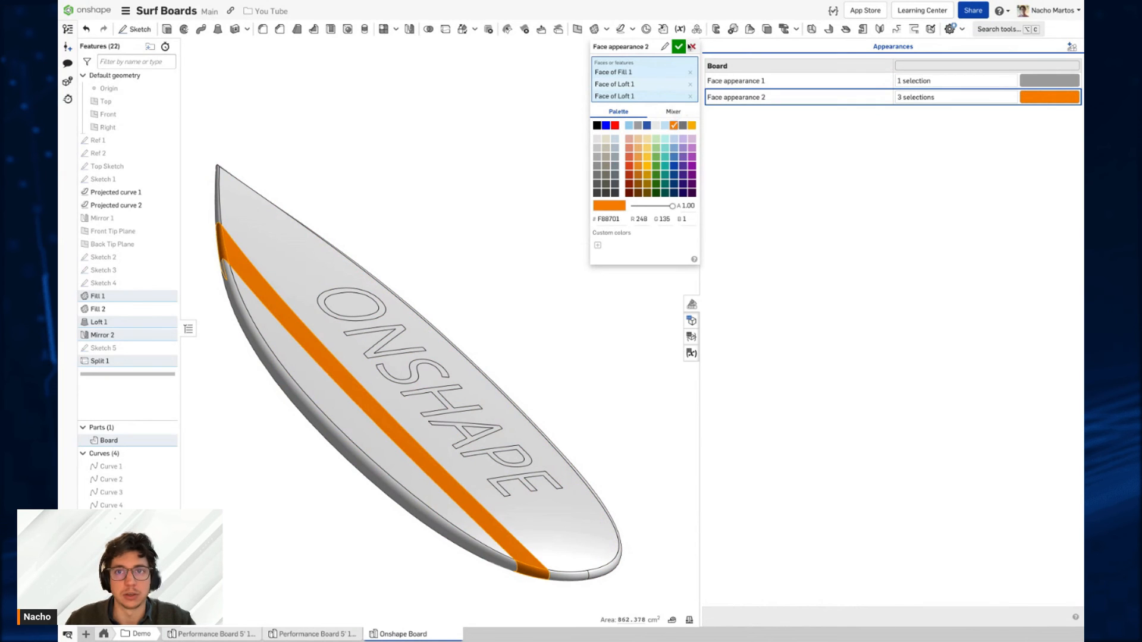
click(678, 46)
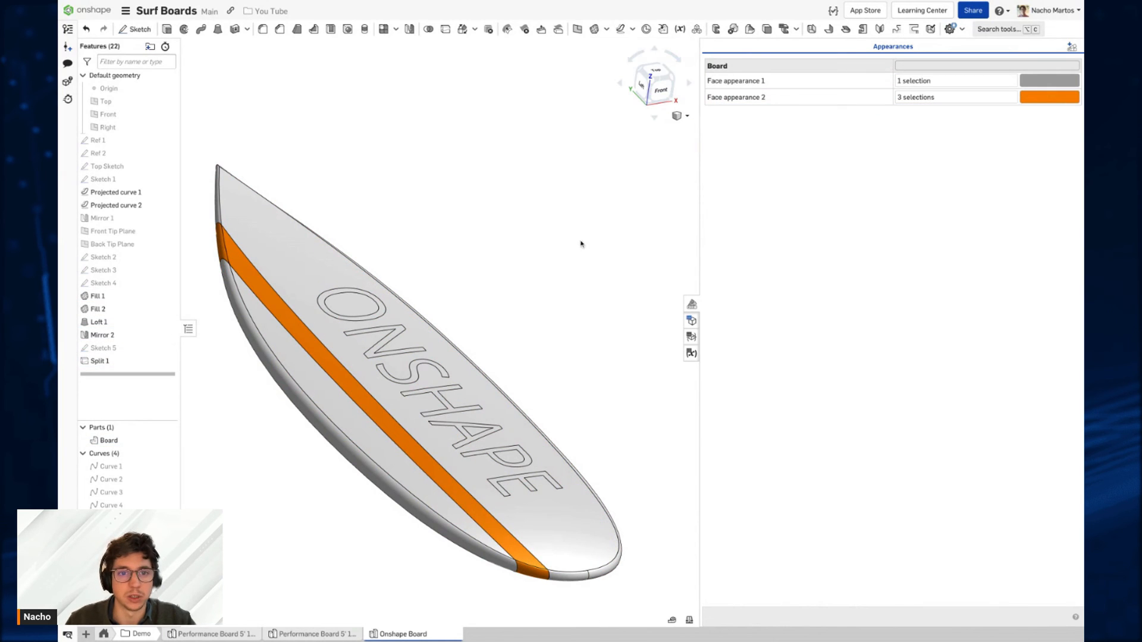
Step: Apply a blue 3B61B4 face appearance to all seven letter faces of ONSHAPE
click(1071, 47)
click(356, 293)
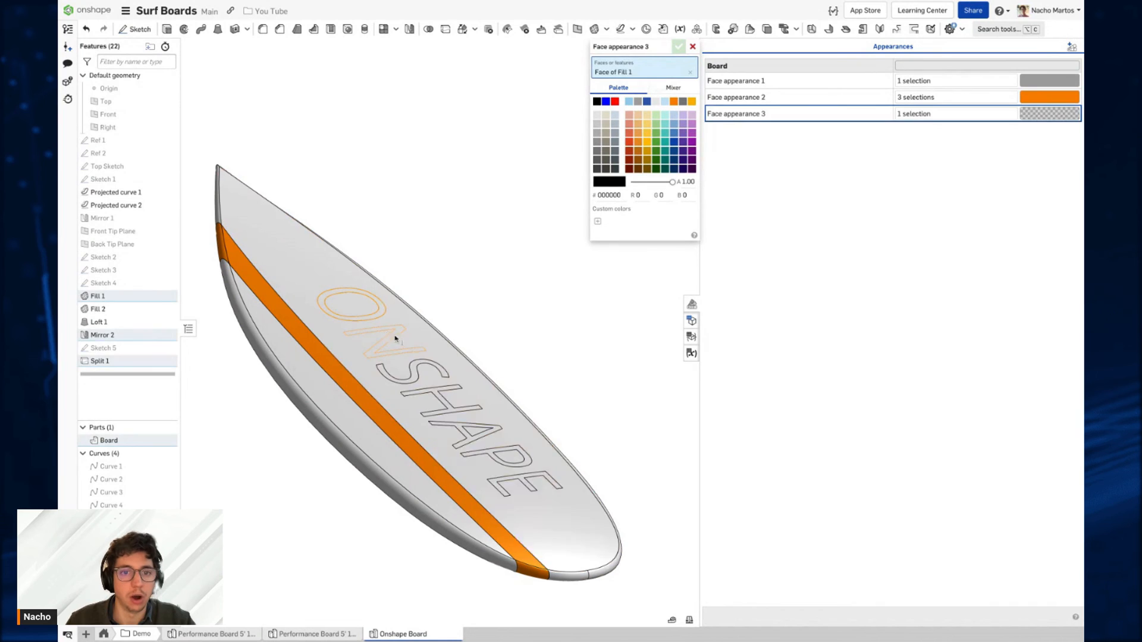
click(395, 333)
click(408, 385)
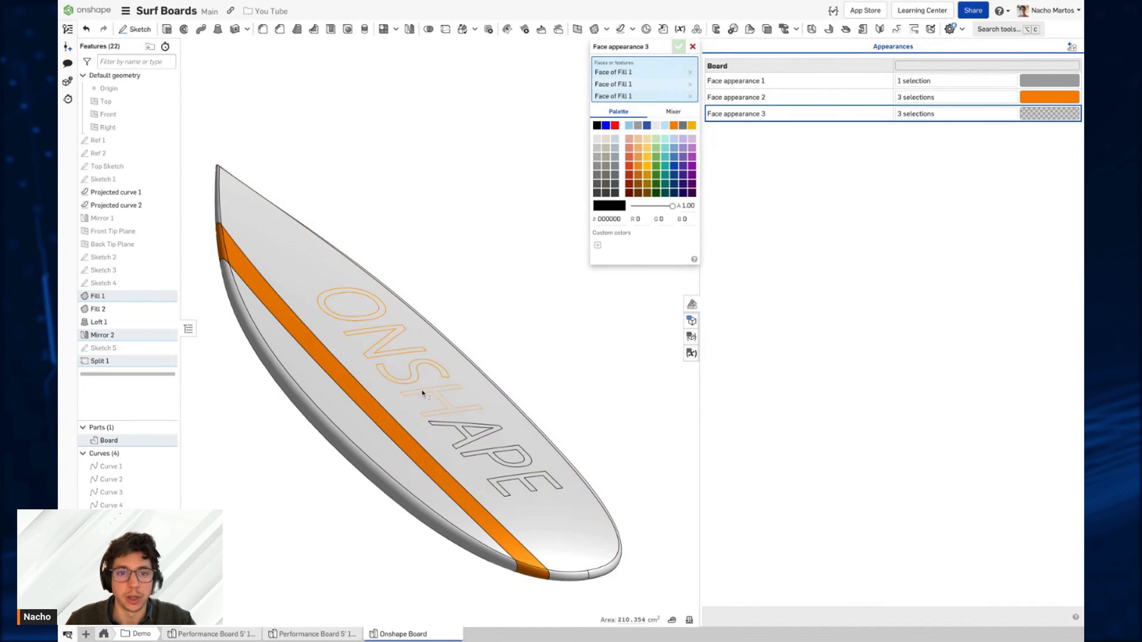
click(426, 395)
click(462, 431)
click(509, 459)
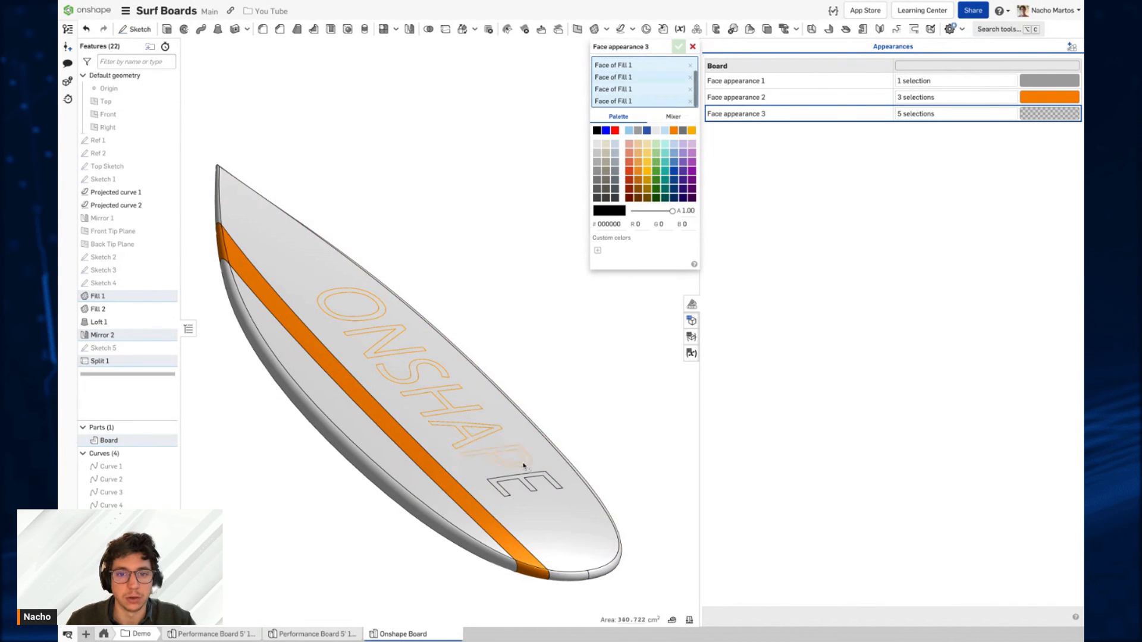
click(534, 466)
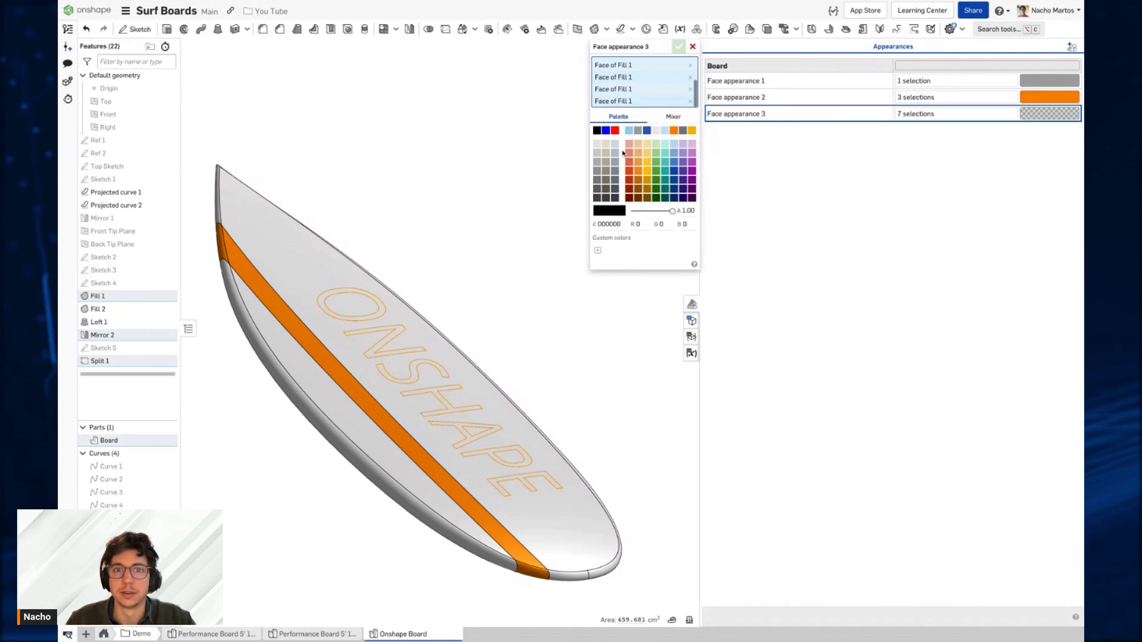
click(648, 131)
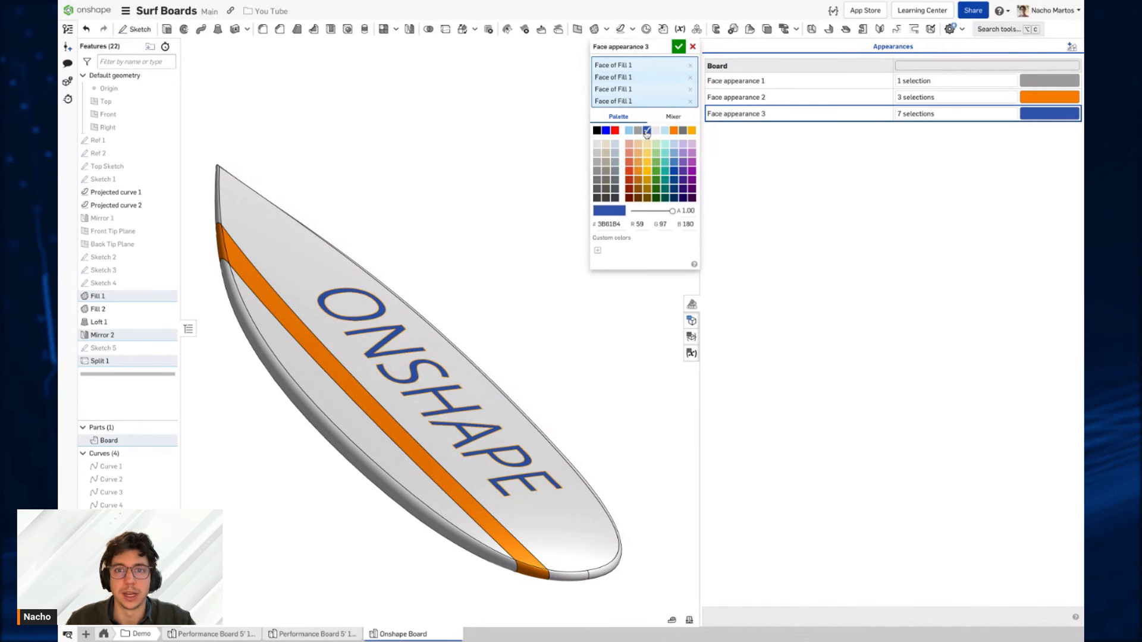
click(678, 46)
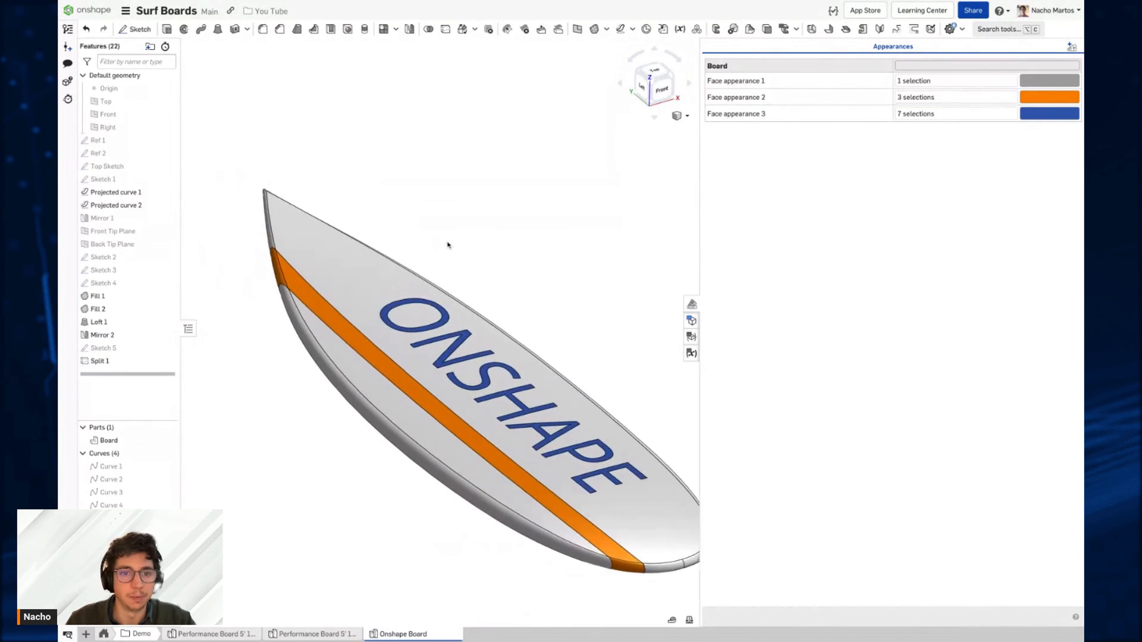
Step: Close the appearance list and view the board from the left side
click(693, 303)
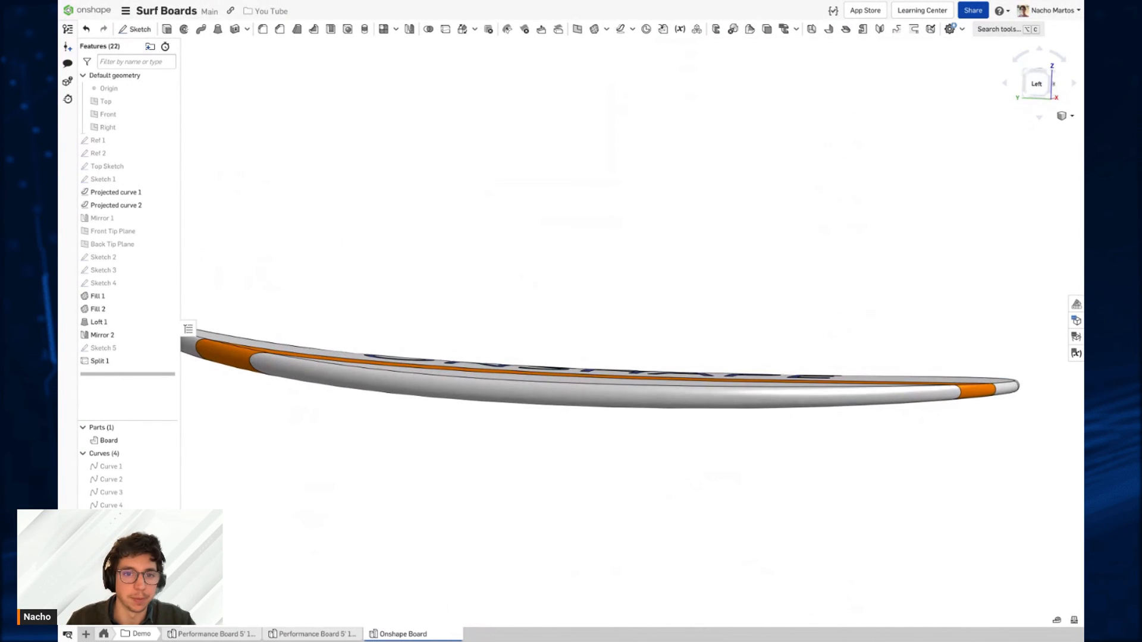
click(1035, 85)
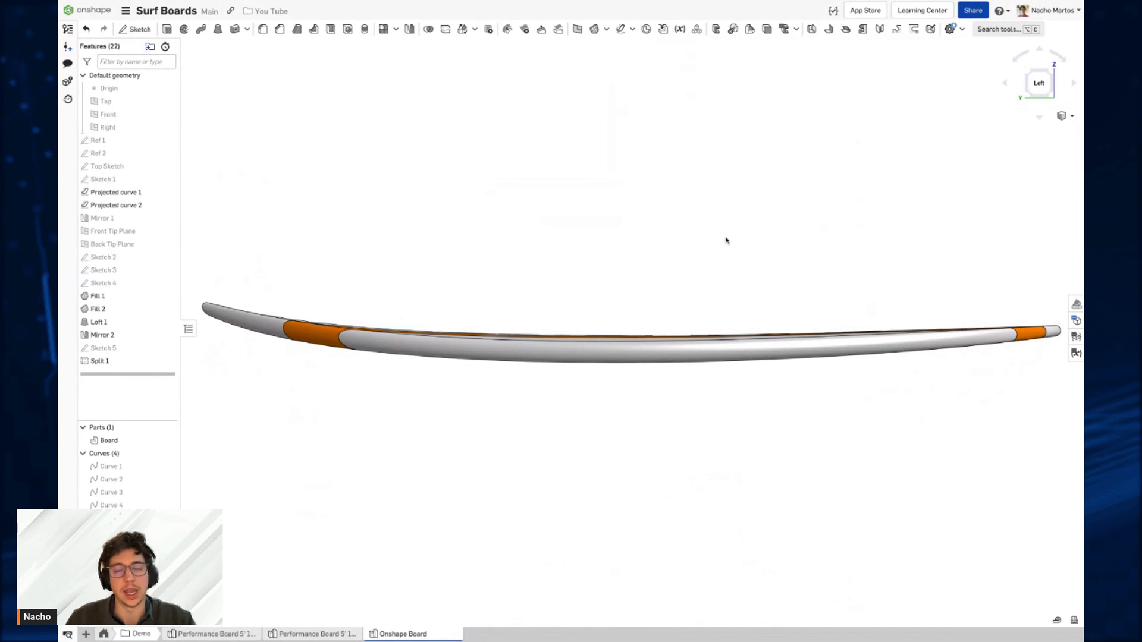
Step: Fillet the nose tip edge of Loft 1 with a 0.4 cm radius, curvature control and 0.5 magnitude
right_drag(749, 244, 506, 305)
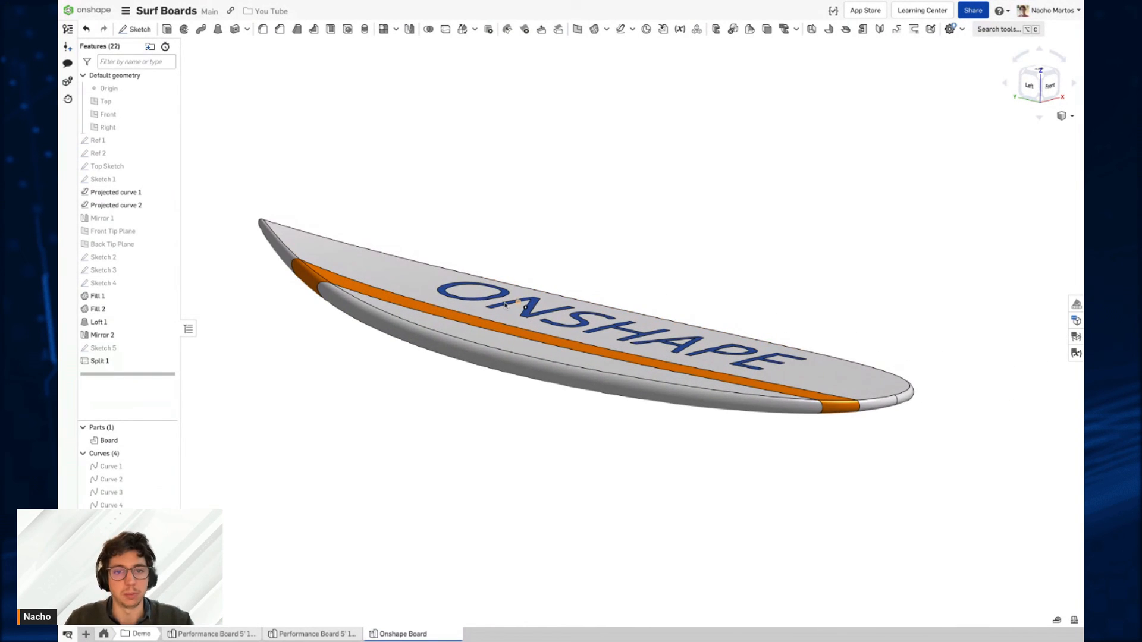
click(82, 454)
right_drag(392, 368, 443, 394)
scroll(415, 319, up, 5)
scroll(417, 321, up, 4)
right_drag(467, 248, 517, 322)
scroll(519, 322, up, 3)
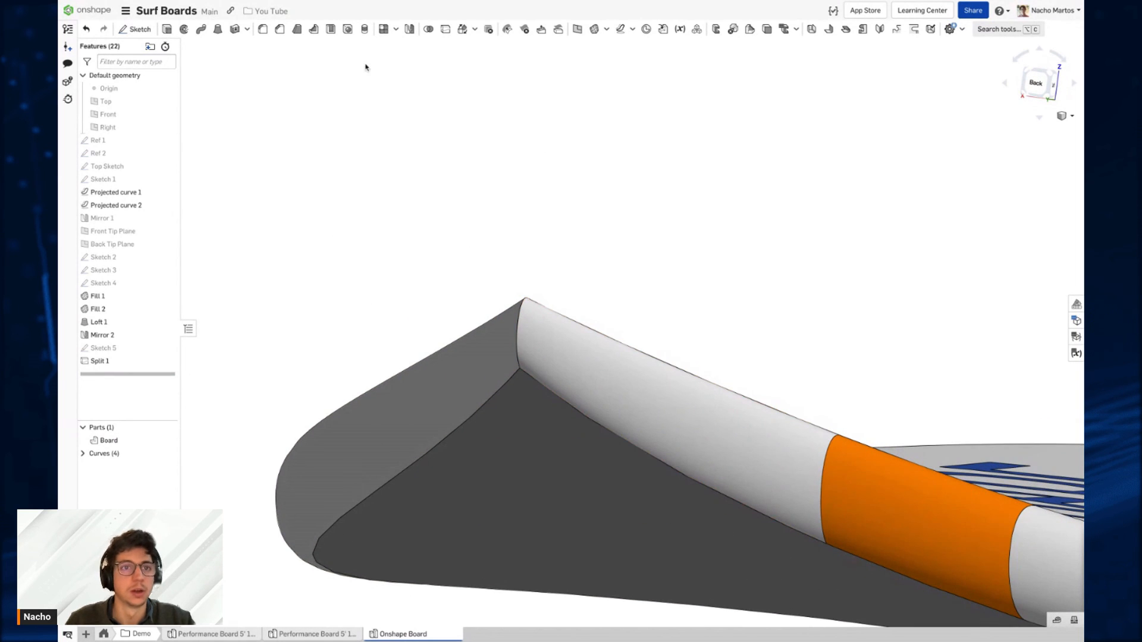
click(262, 28)
click(525, 305)
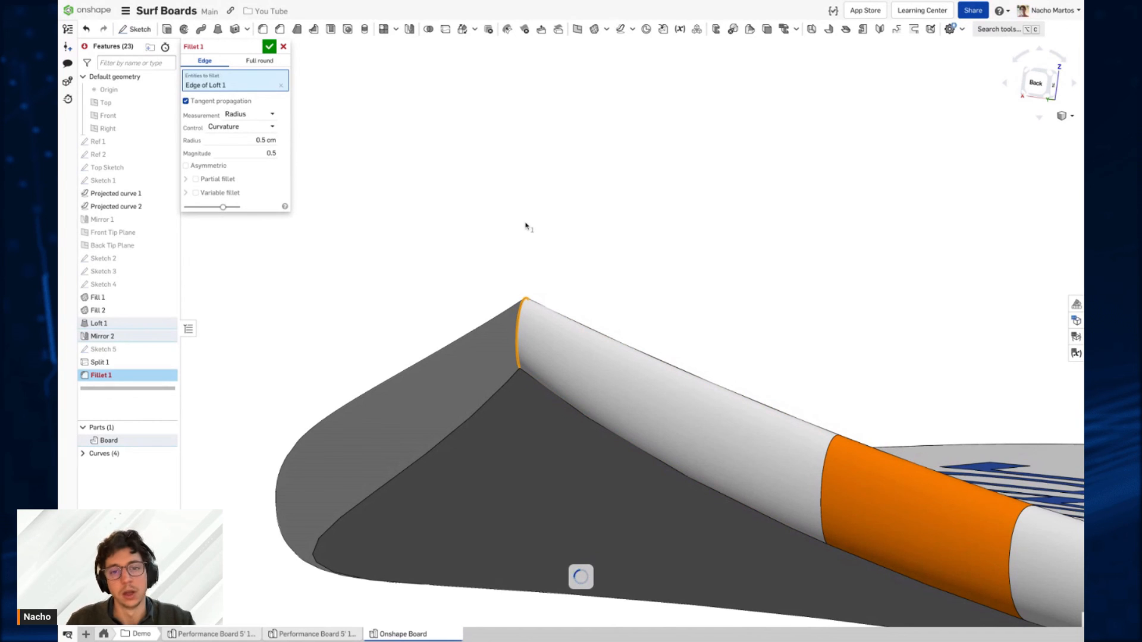
click(245, 142)
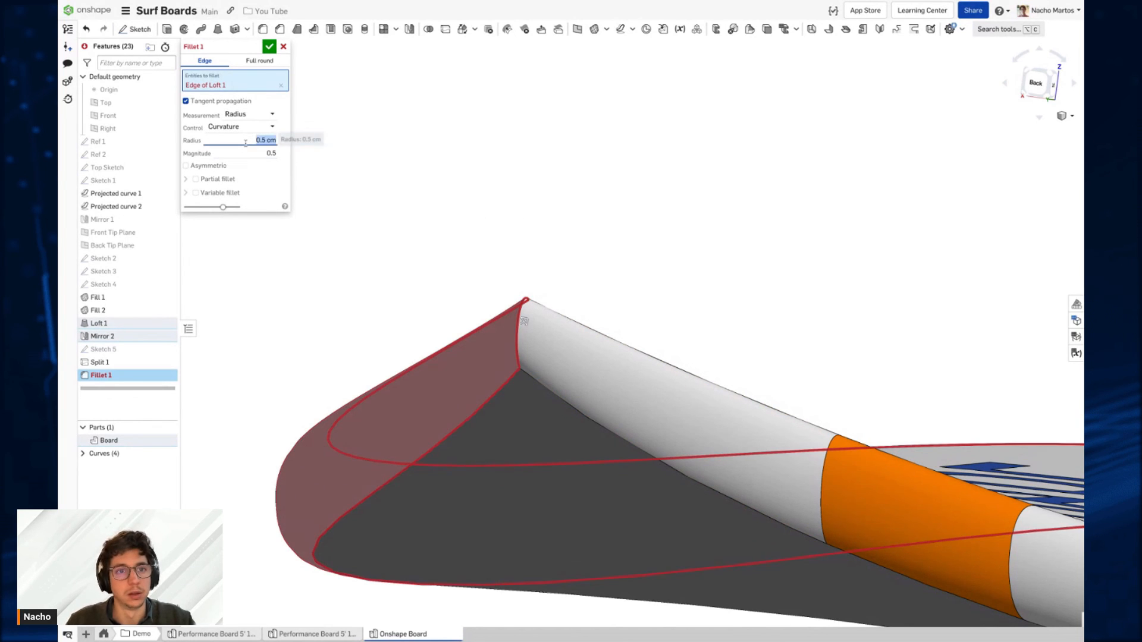
key(Down)
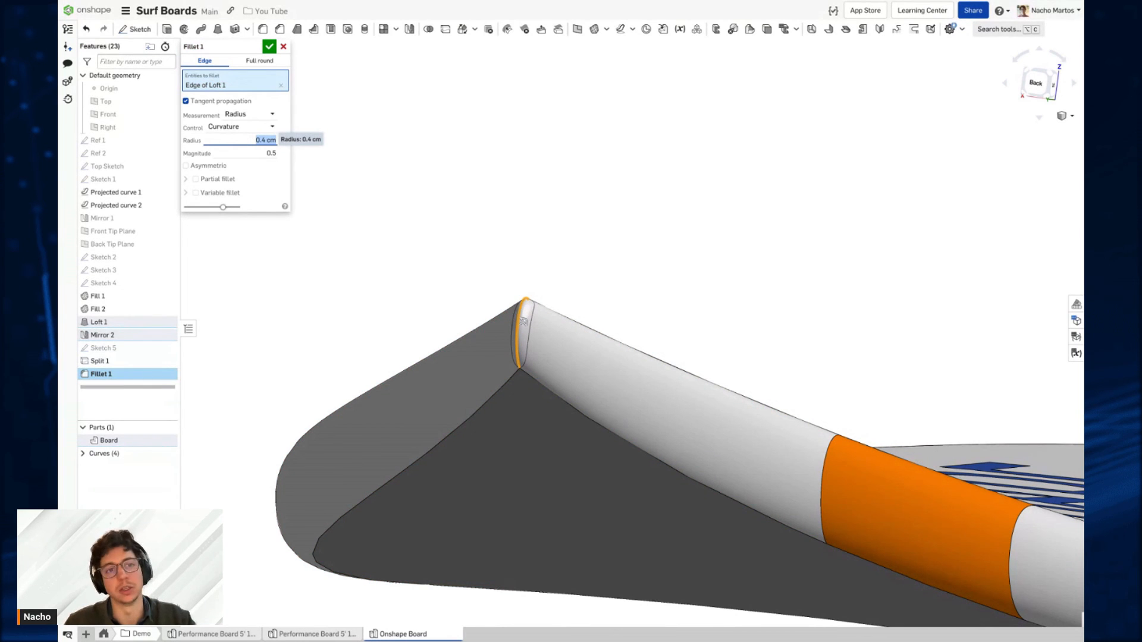
right_drag(615, 262, 389, 219)
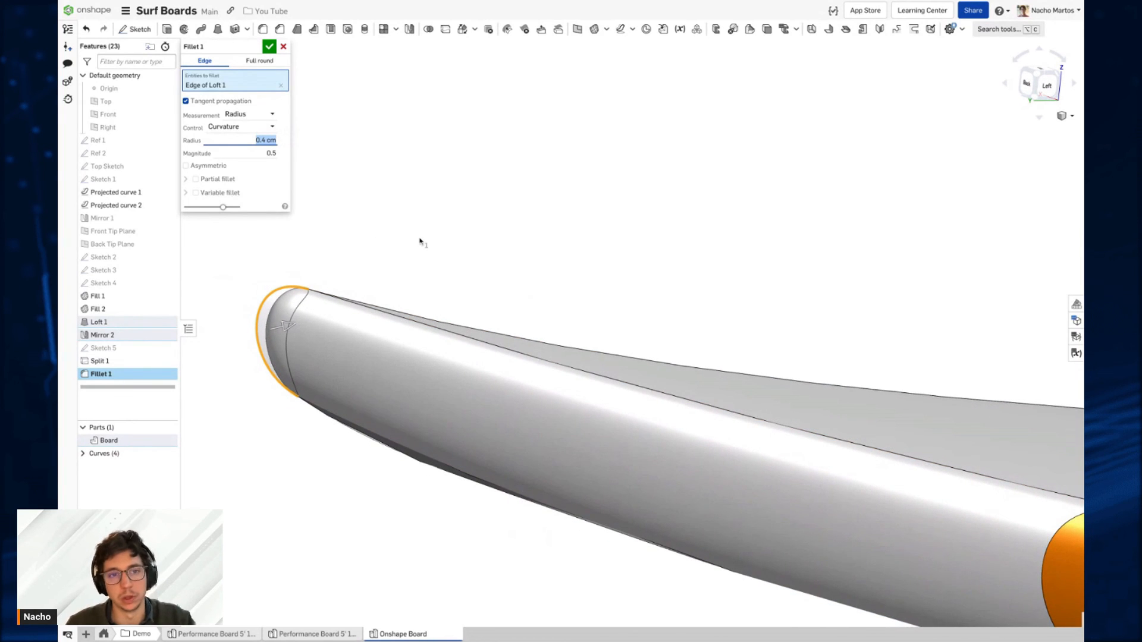
click(269, 47)
right_drag(417, 160, 520, 191)
middle_drag(546, 181, 402, 225)
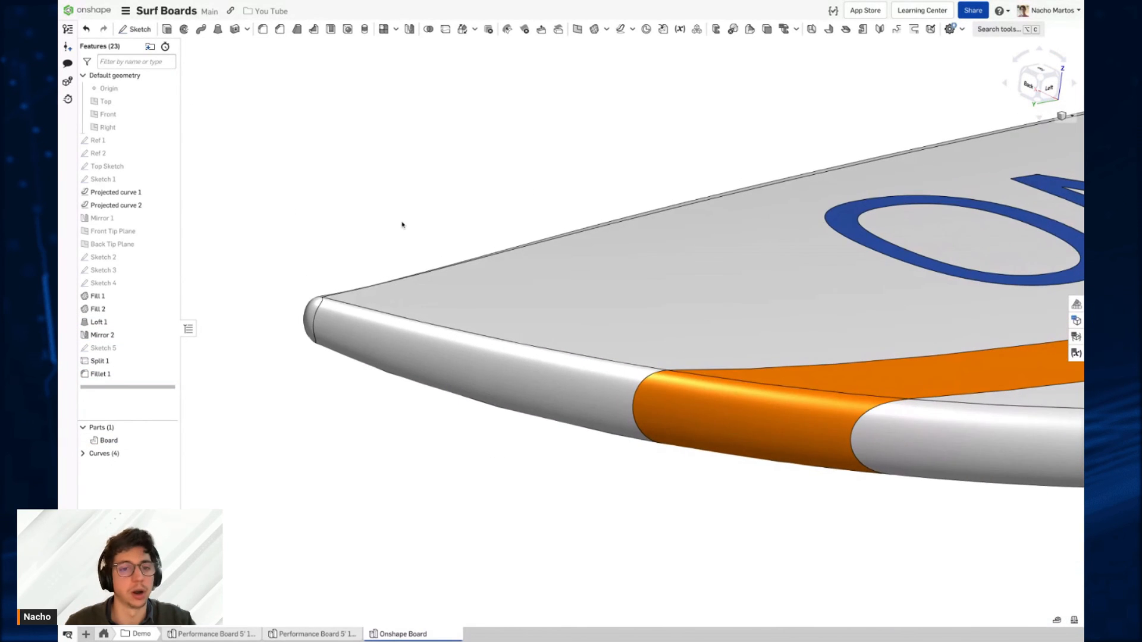
mouse_move(335, 277)
right_down()
mouse_move(413, 204)
mouse_move(487, 226)
mouse_move(633, 188)
mouse_move(616, 188)
mouse_move(699, 187)
mouse_move(637, 219)
mouse_move(648, 215)
mouse_move(591, 212)
right_up()
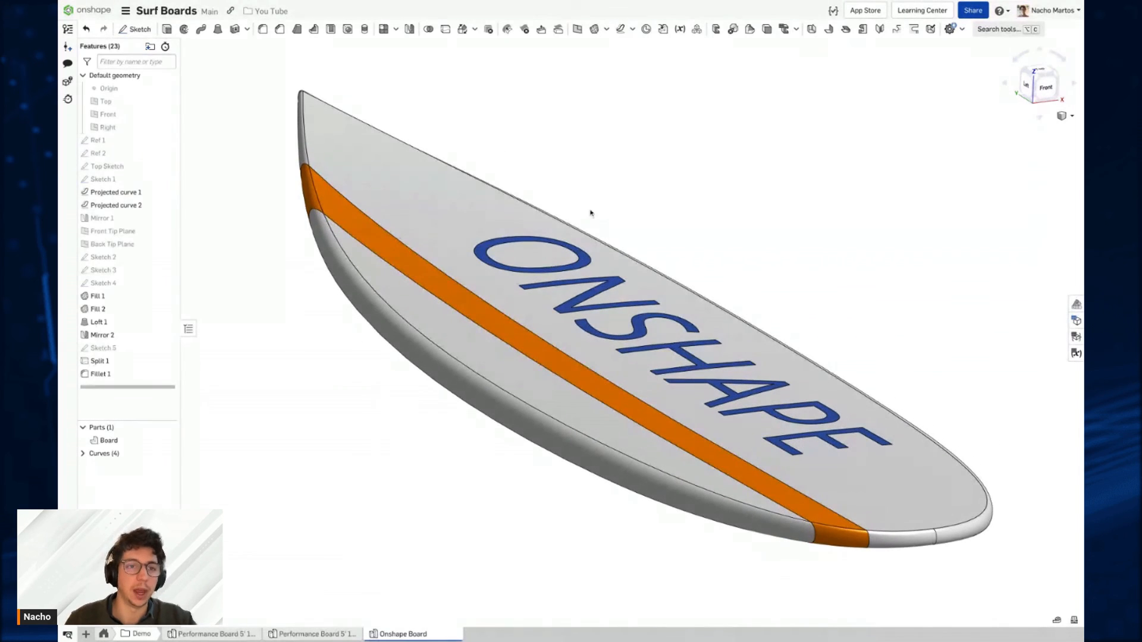
Step: Edit Top Sketch with the final board shown and try moving the outline's rear control points inward and toward the tail
double_click(113, 168)
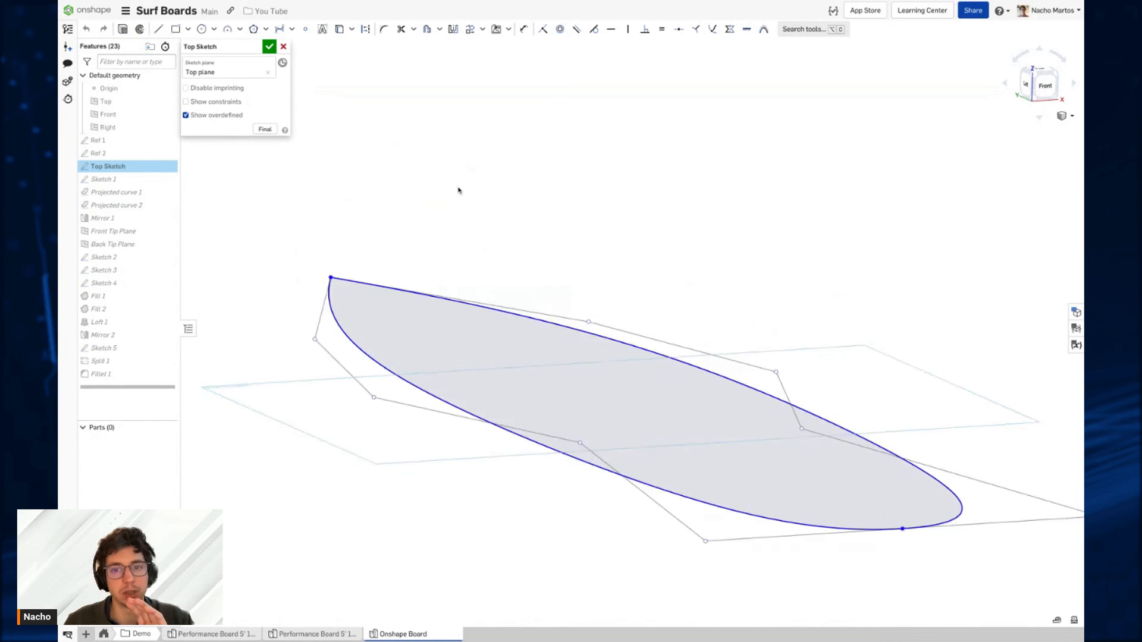
right_drag(458, 190, 454, 203)
right_drag(385, 162, 390, 177)
scroll(390, 176, down, 4)
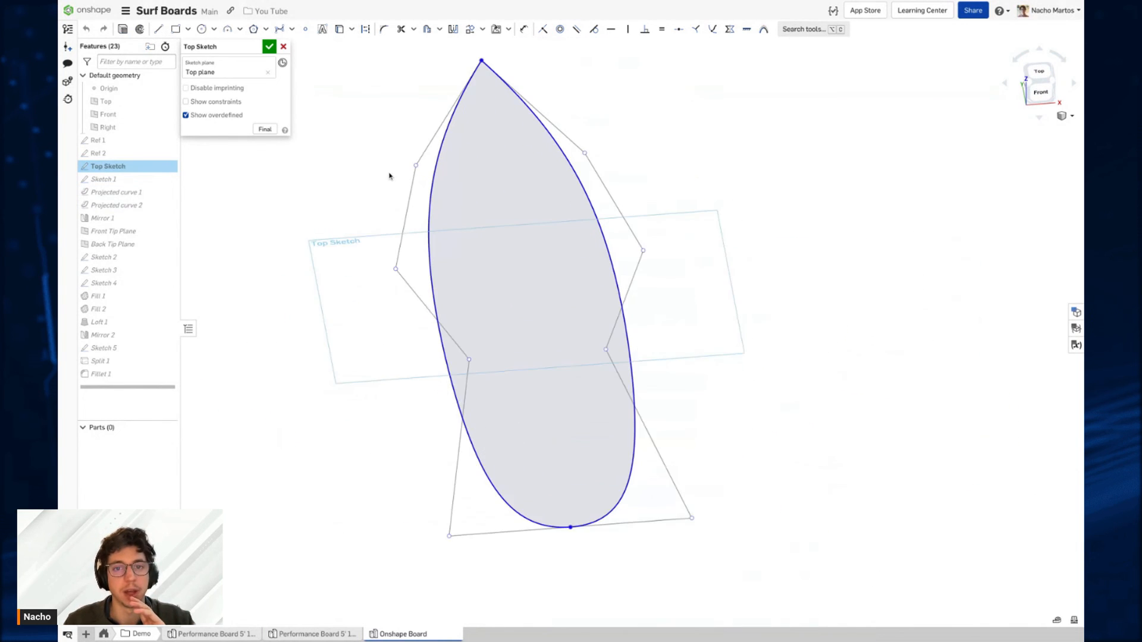
middle_drag(385, 138, 434, 176)
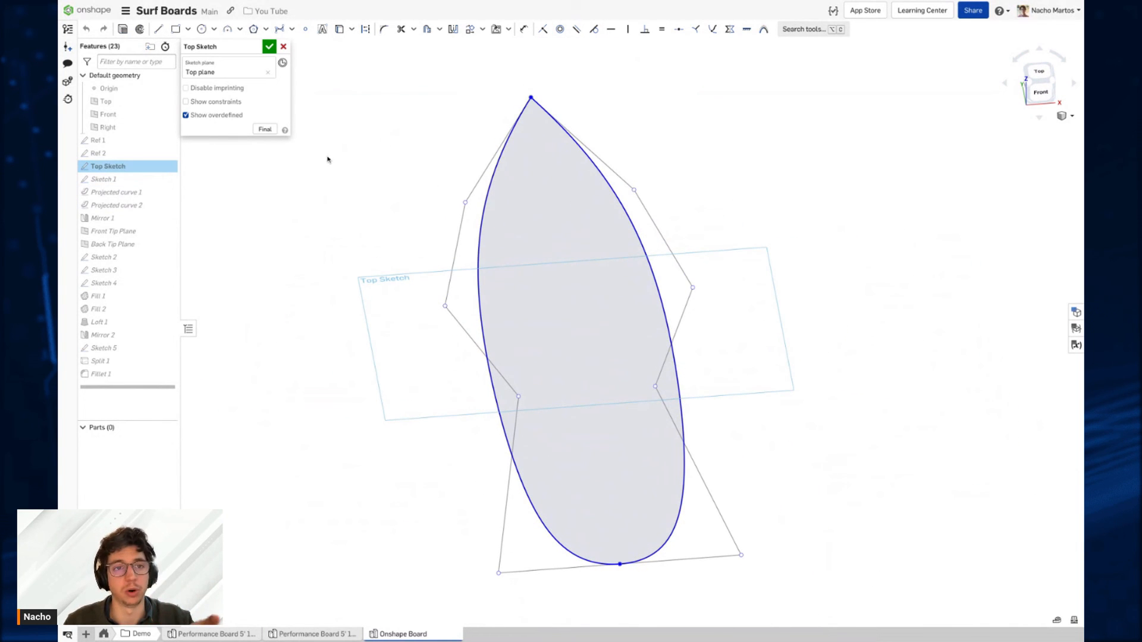
click(265, 129)
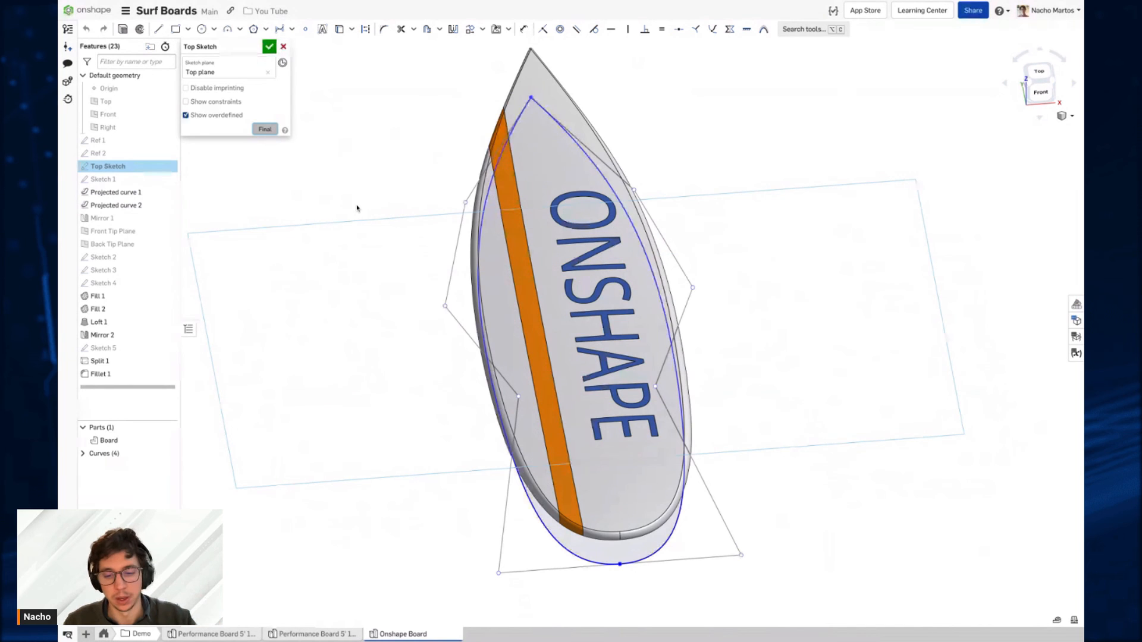
key(n)
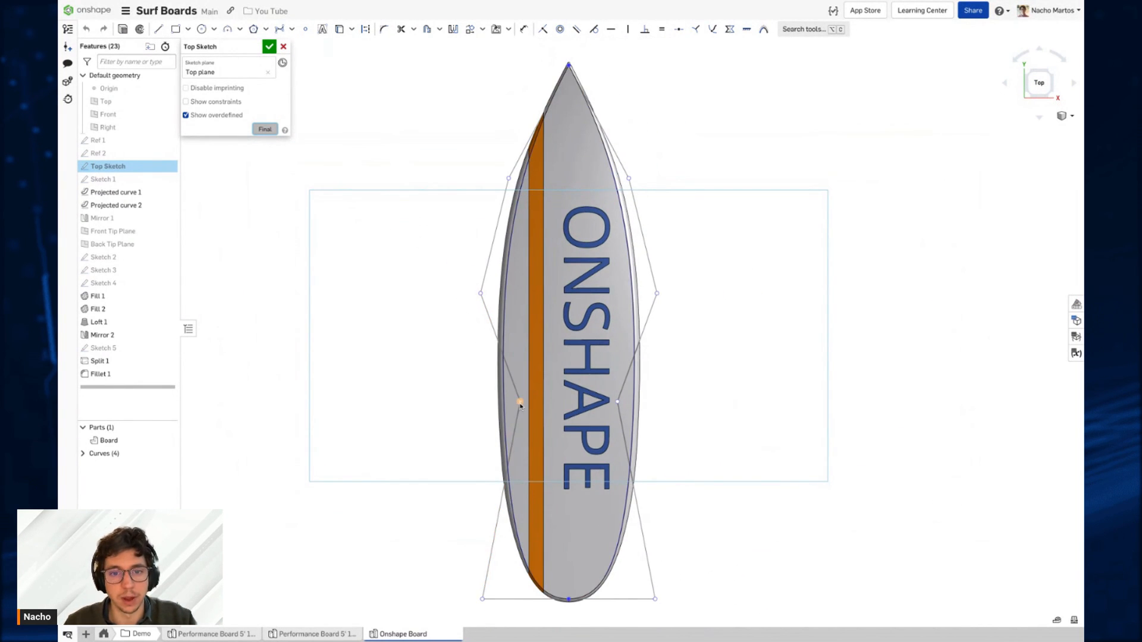
drag(520, 402, 521, 407)
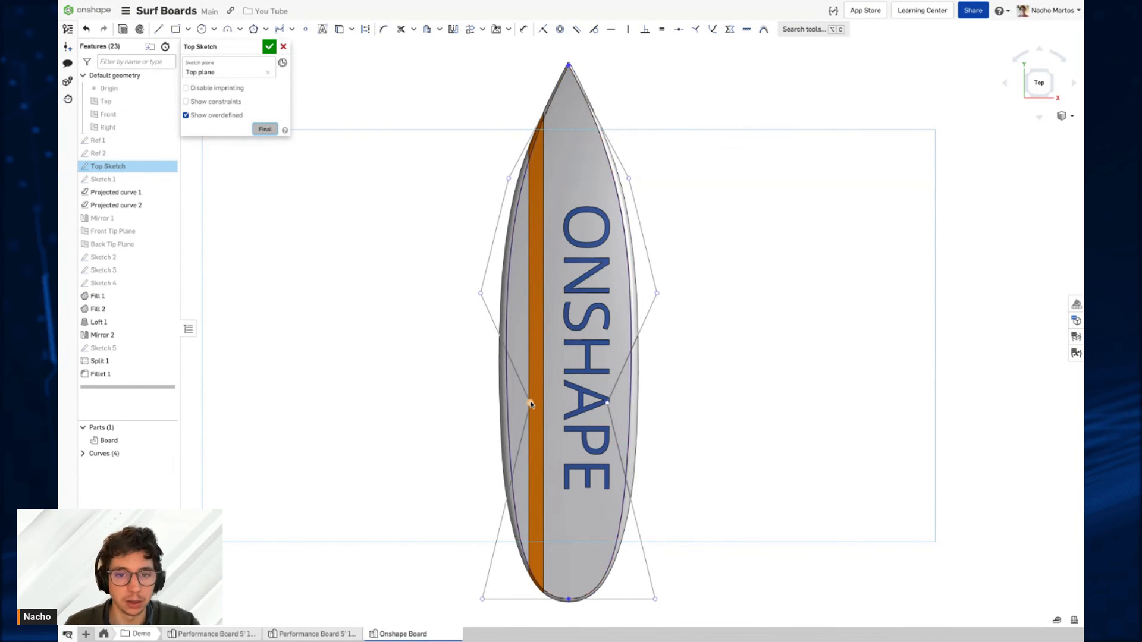
drag(530, 403, 530, 479)
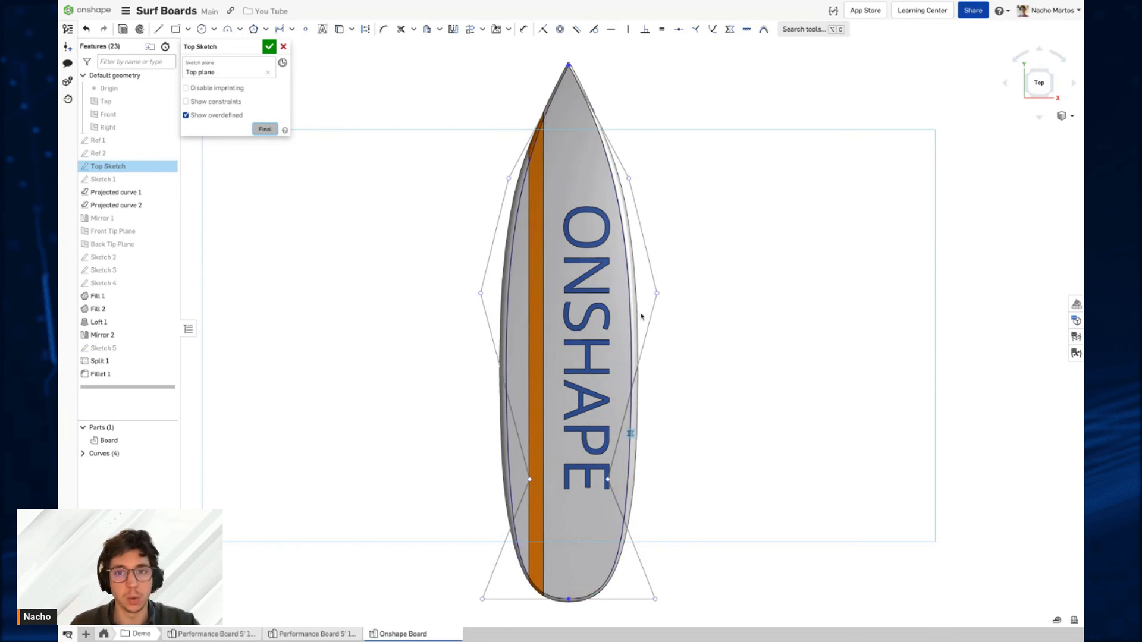
Step: Try widening the outline at its middle control points and moving the rear control points back toward the nose
drag(658, 293, 712, 290)
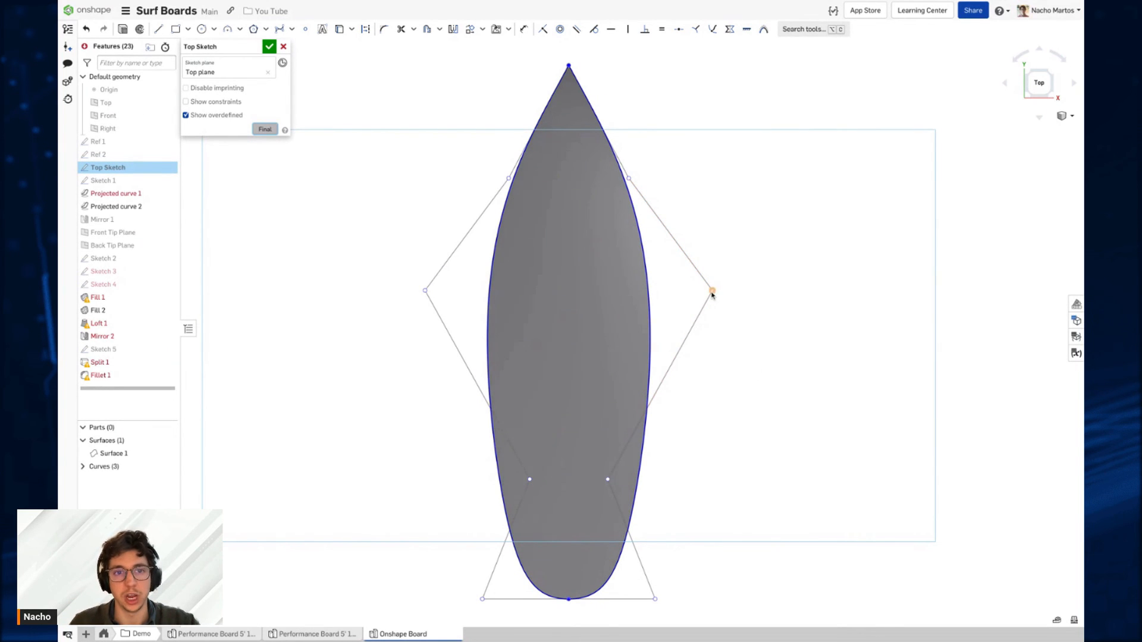
drag(712, 291, 702, 292)
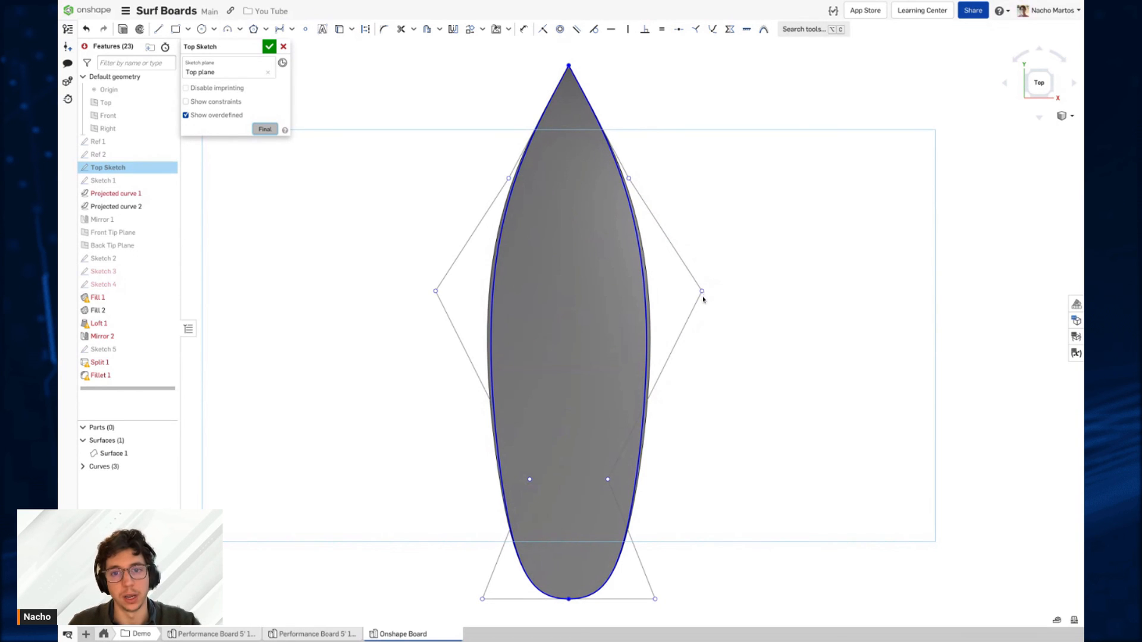
middle_drag(755, 355, 737, 354)
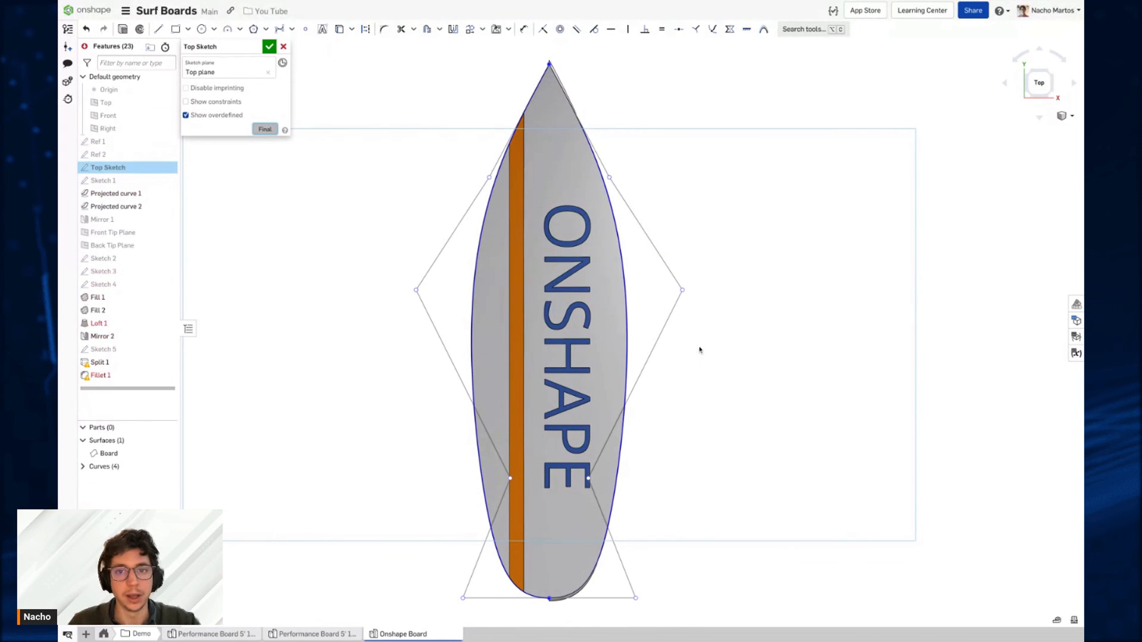
drag(682, 291, 661, 287)
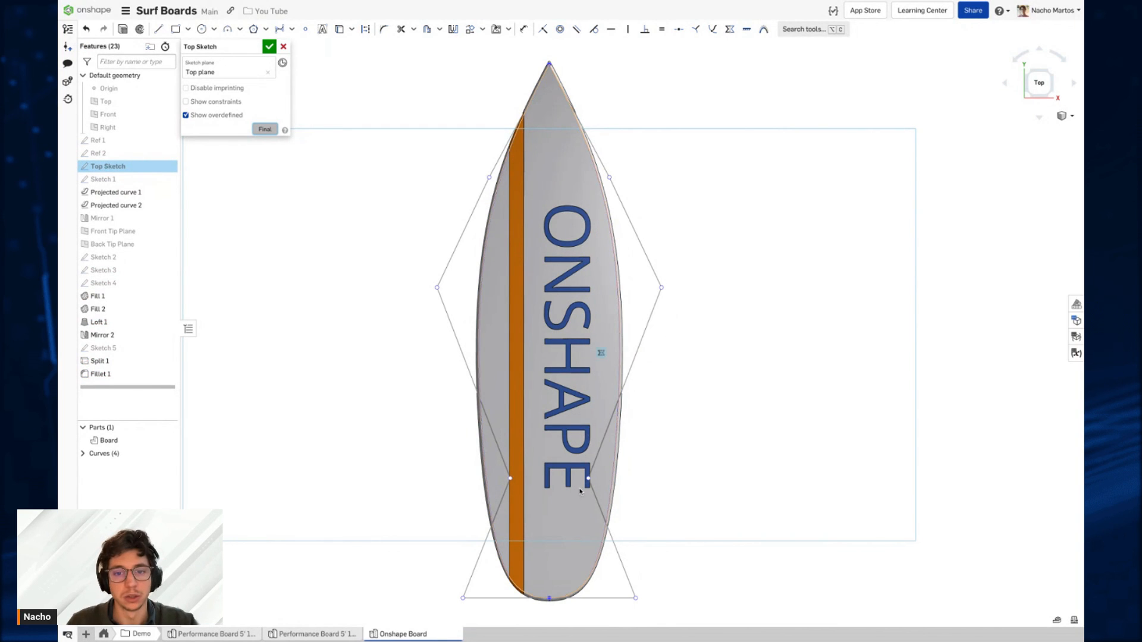
drag(588, 479, 595, 382)
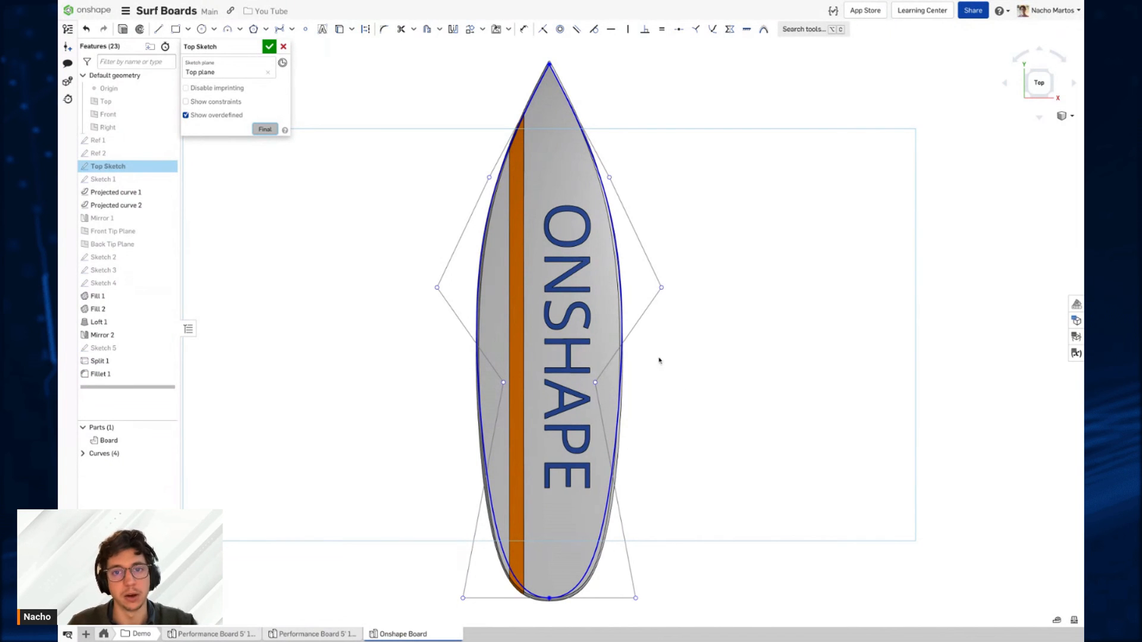
Step: Try a fuller nose by moving the outline's front control points outward, and discard the Top Sketch edits
mouse_move(637, 263)
right_down()
mouse_move(647, 366)
mouse_move(596, 361)
right_up()
scroll(636, 373, up, 5)
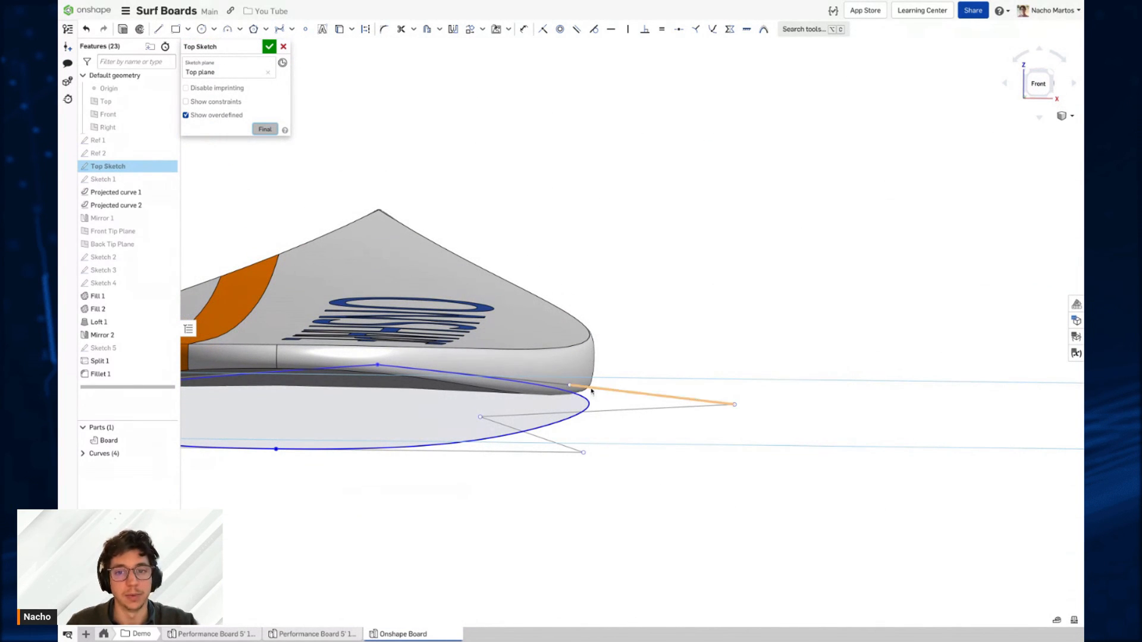
key(n)
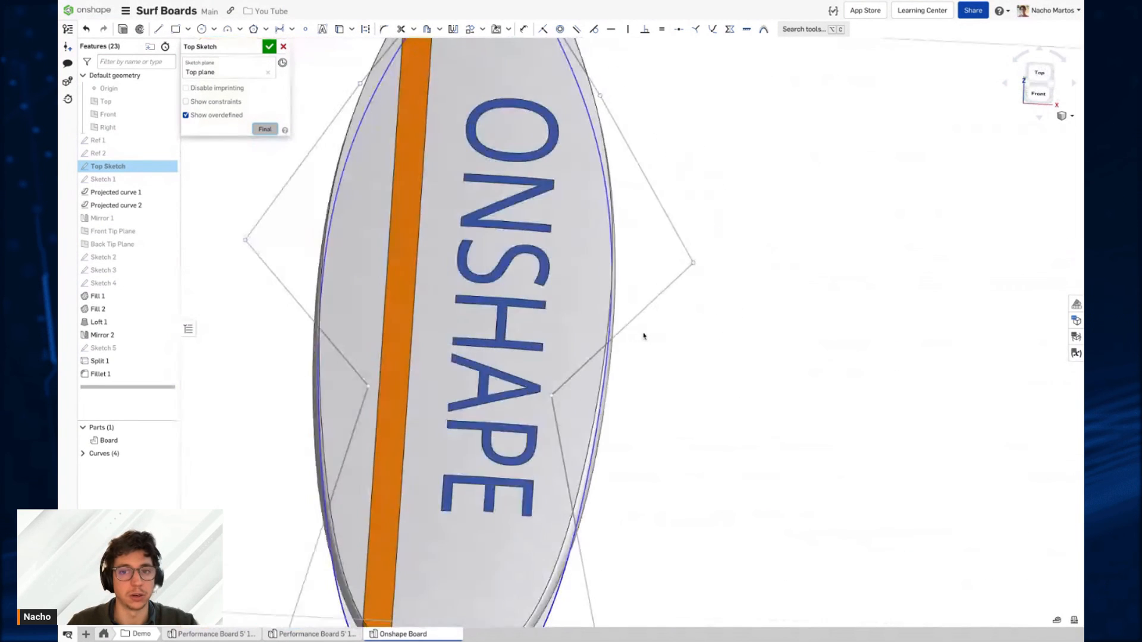
scroll(760, 370, down, 2)
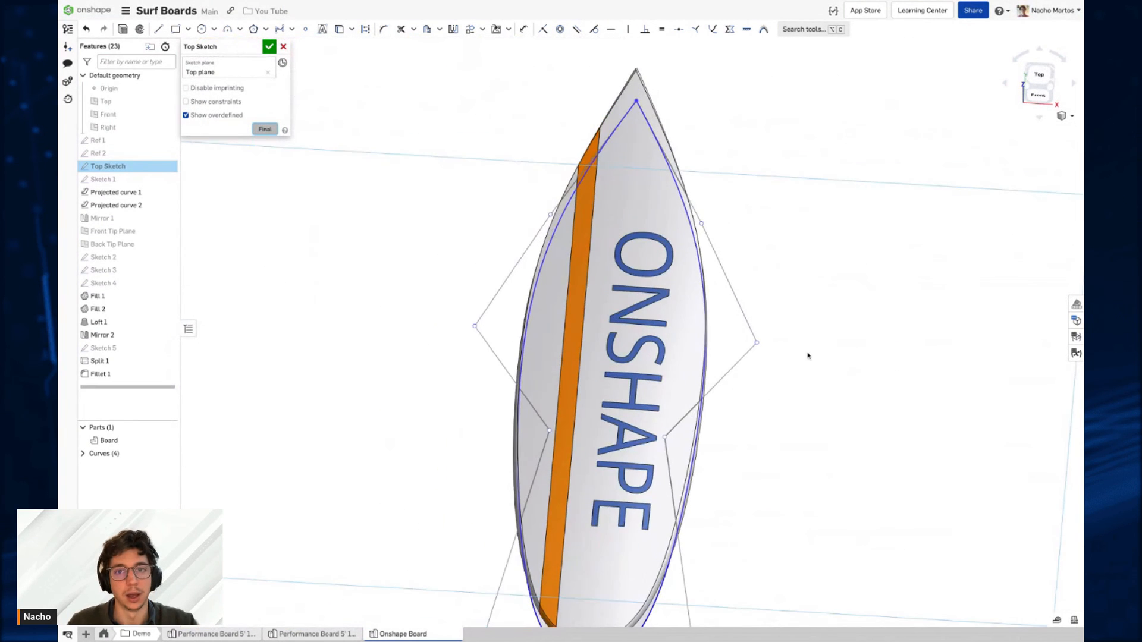
middle_drag(807, 355, 750, 368)
drag(644, 236, 675, 206)
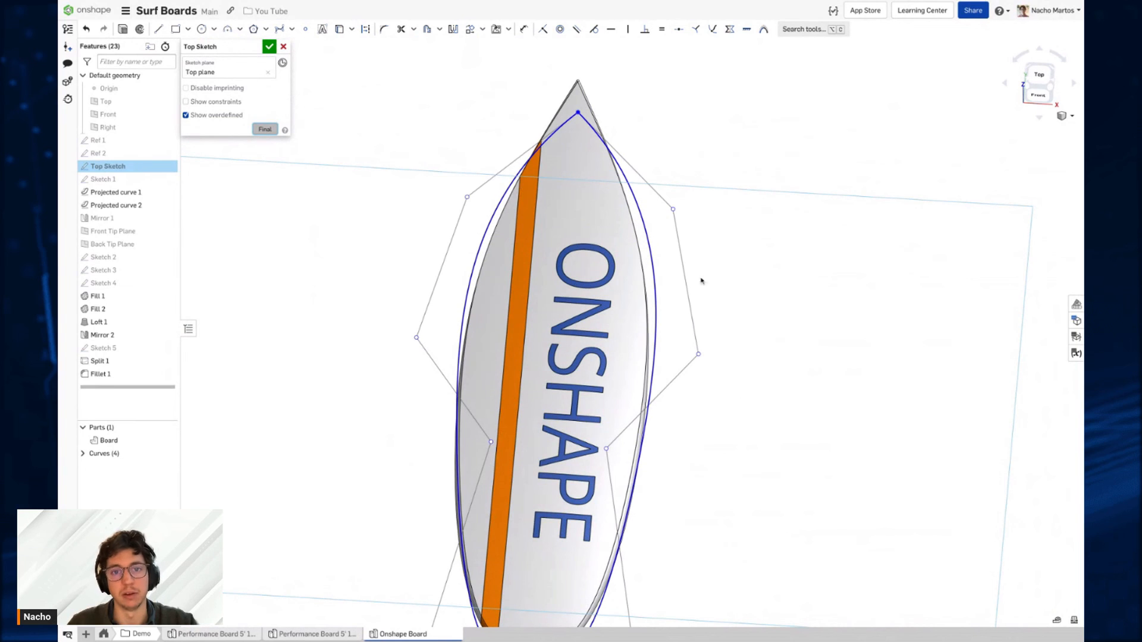
right_drag(746, 308, 743, 302)
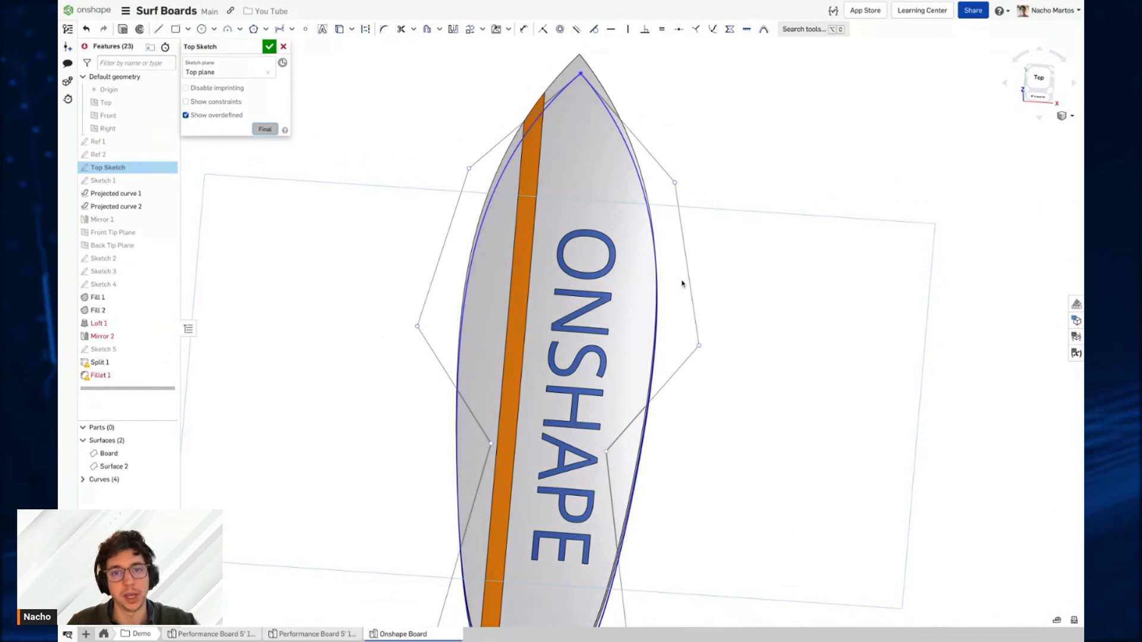
right_drag(682, 284, 682, 283)
key(n)
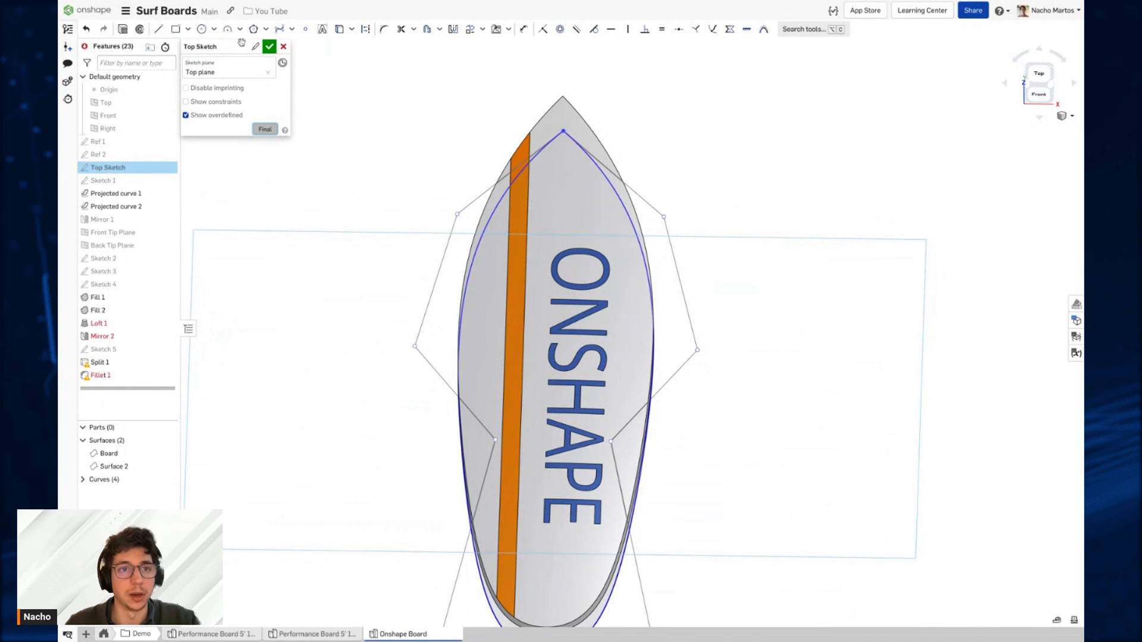
click(283, 46)
Step: Reopen Top Sketch with the final board shown, try a slight shift of the front control points, and discard the edit
double_click(138, 166)
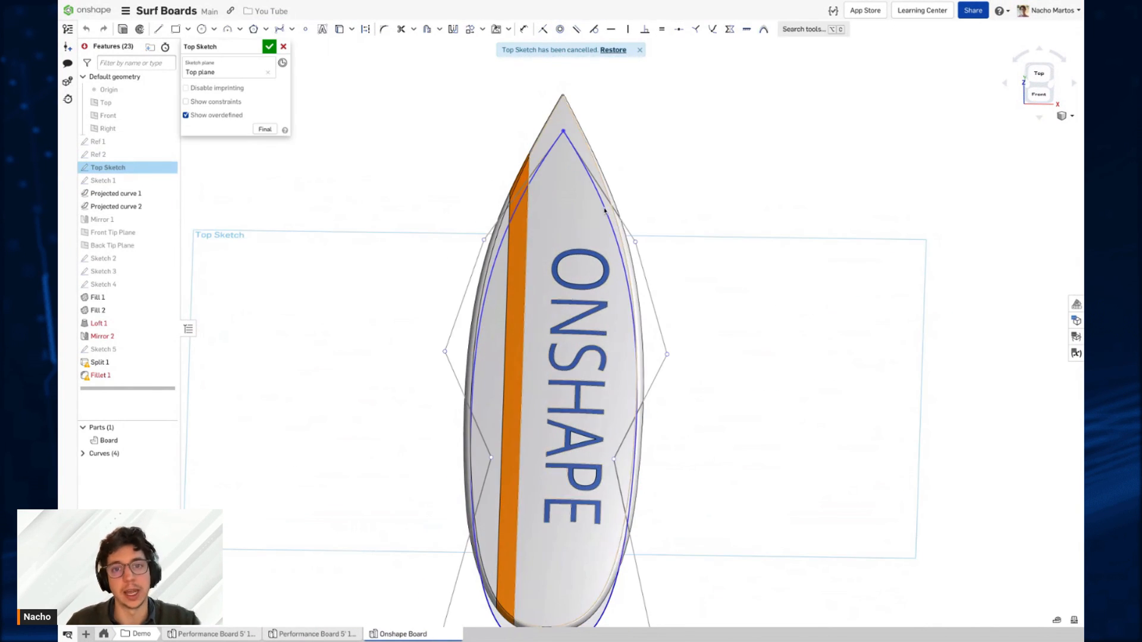
click(265, 129)
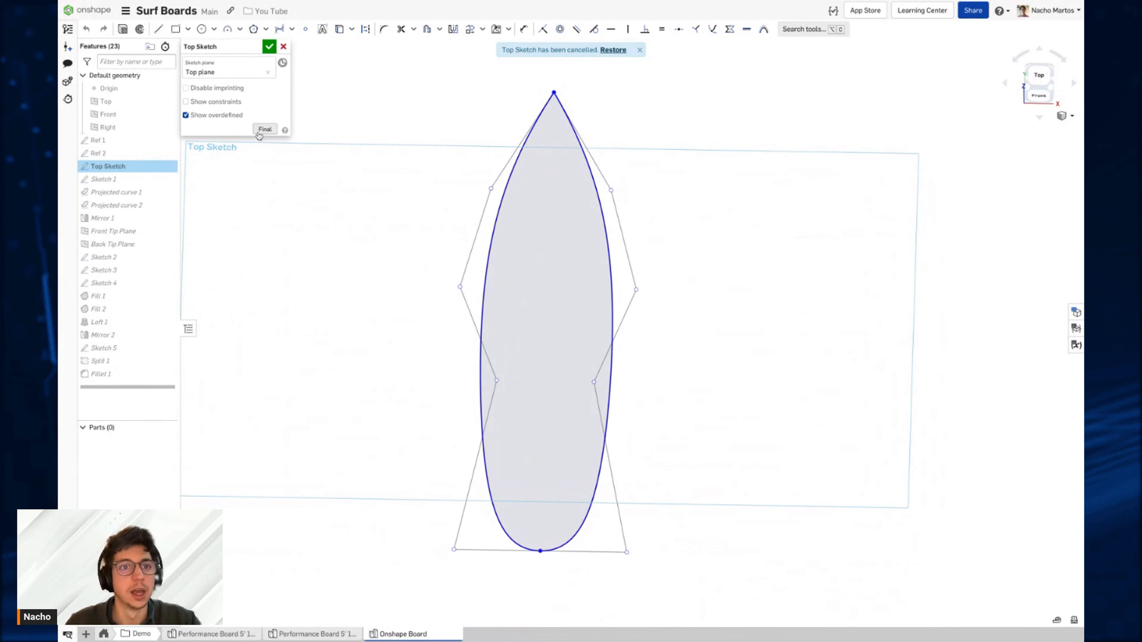
scroll(618, 193, up, 5)
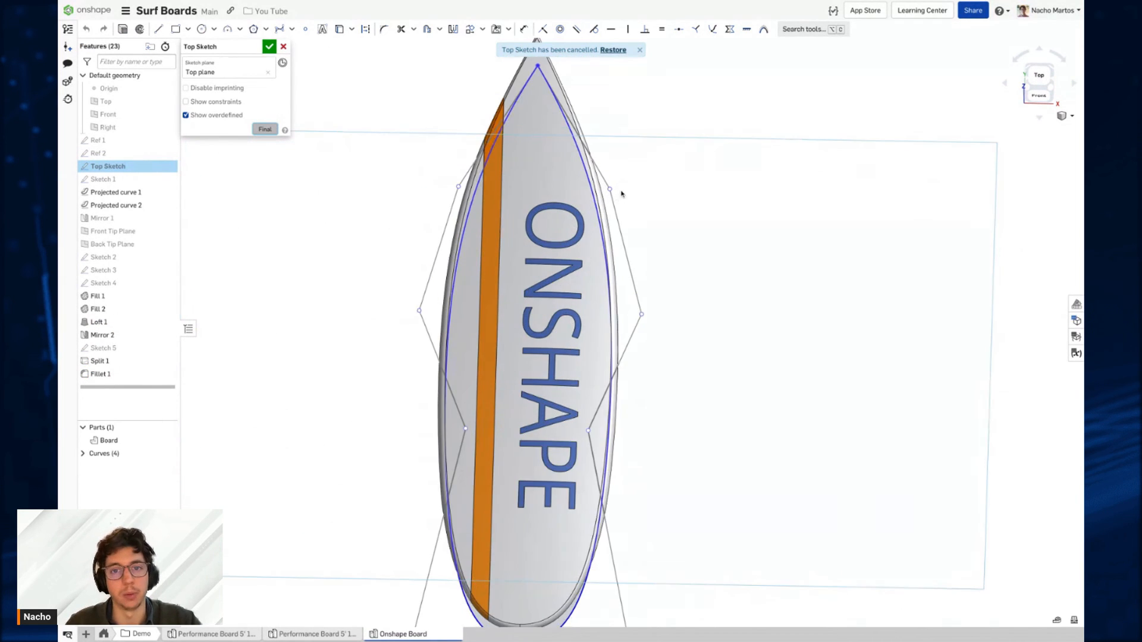
drag(611, 213, 609, 211)
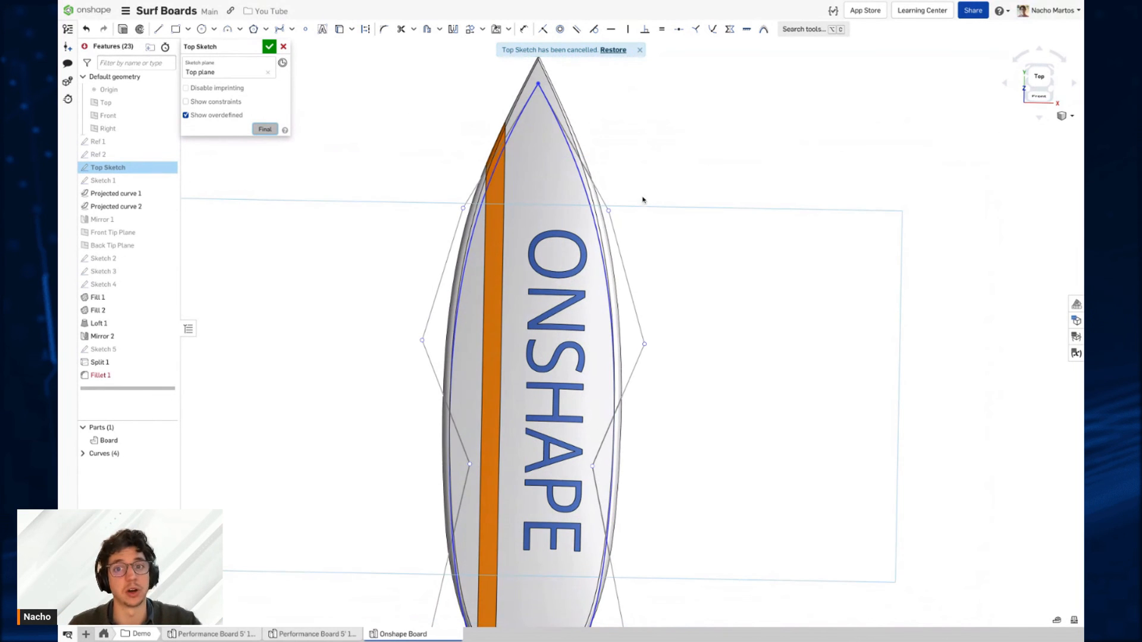
click(285, 48)
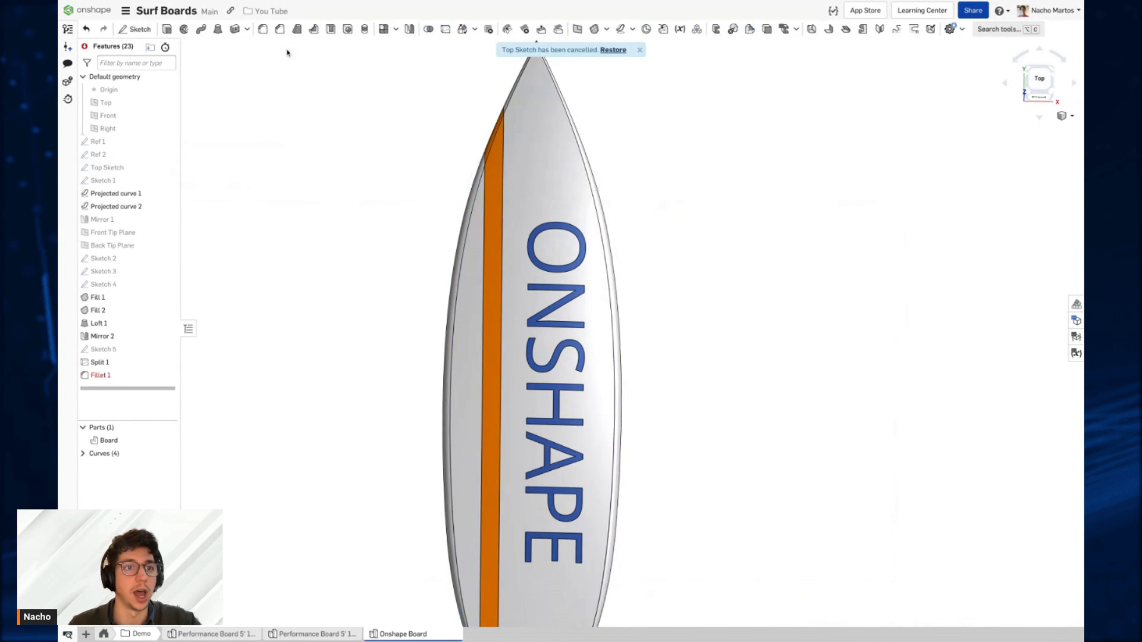
Step: Edit Sketch 1 with the final board shown and raise the bottom curve's middle control segment slightly to thin the board
double_click(162, 180)
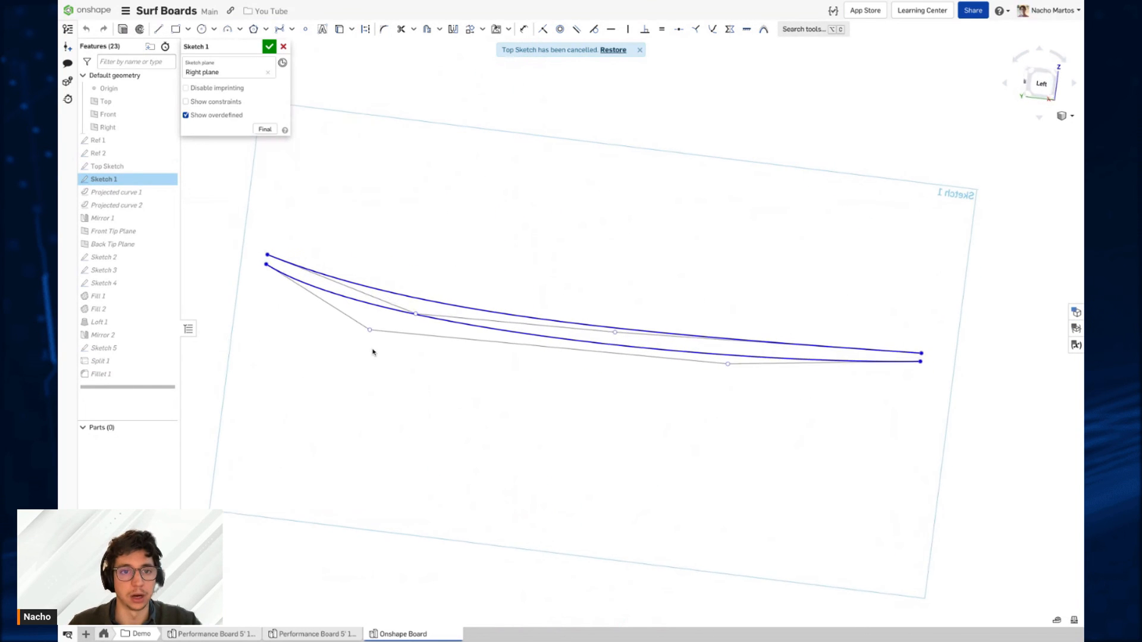
click(265, 129)
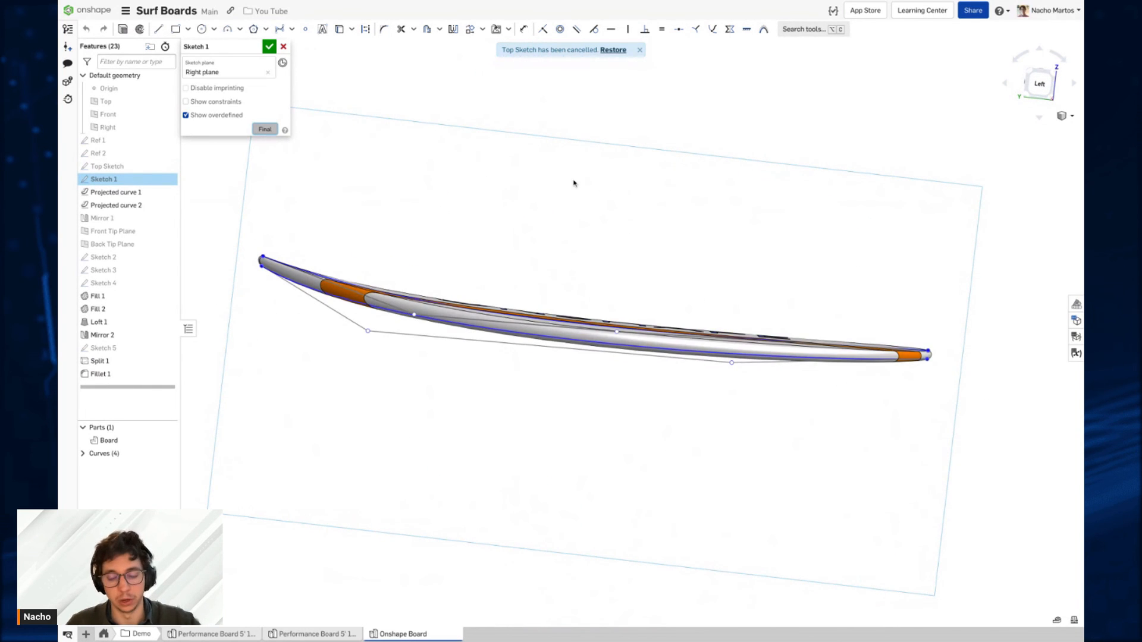
key(n)
scroll(644, 399, up, 4)
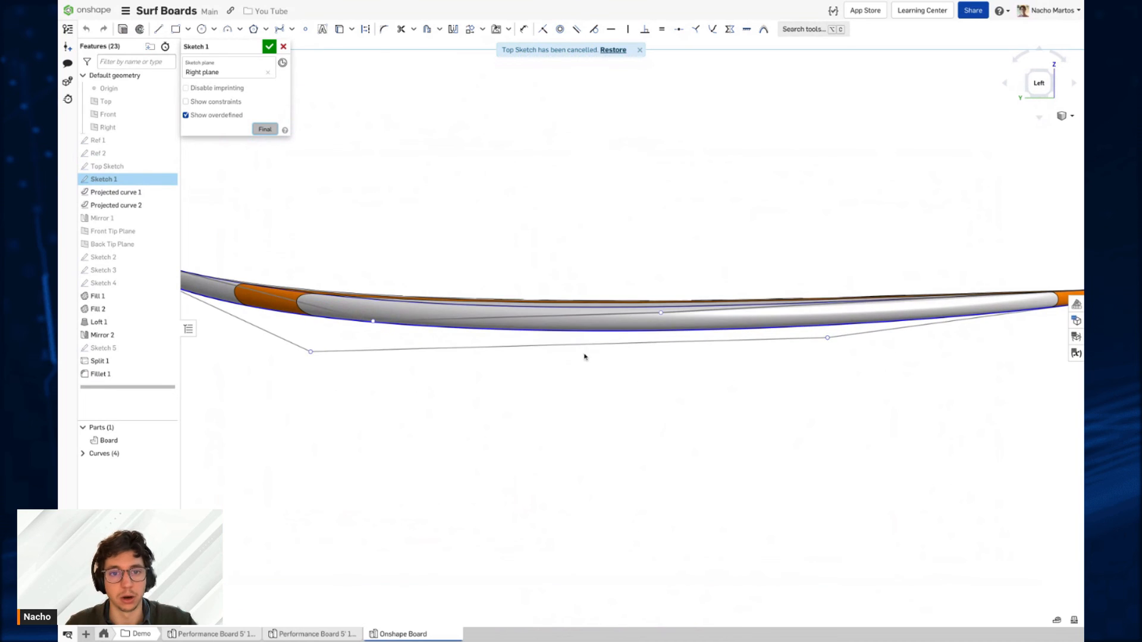
drag(564, 345, 565, 335)
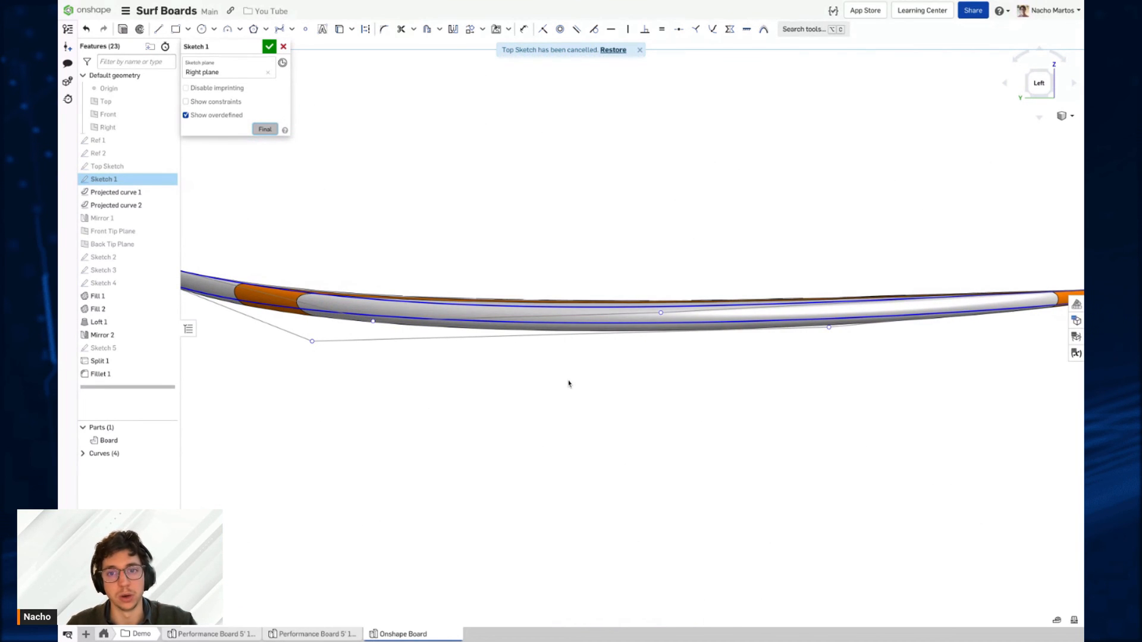
right_drag(646, 359, 486, 165)
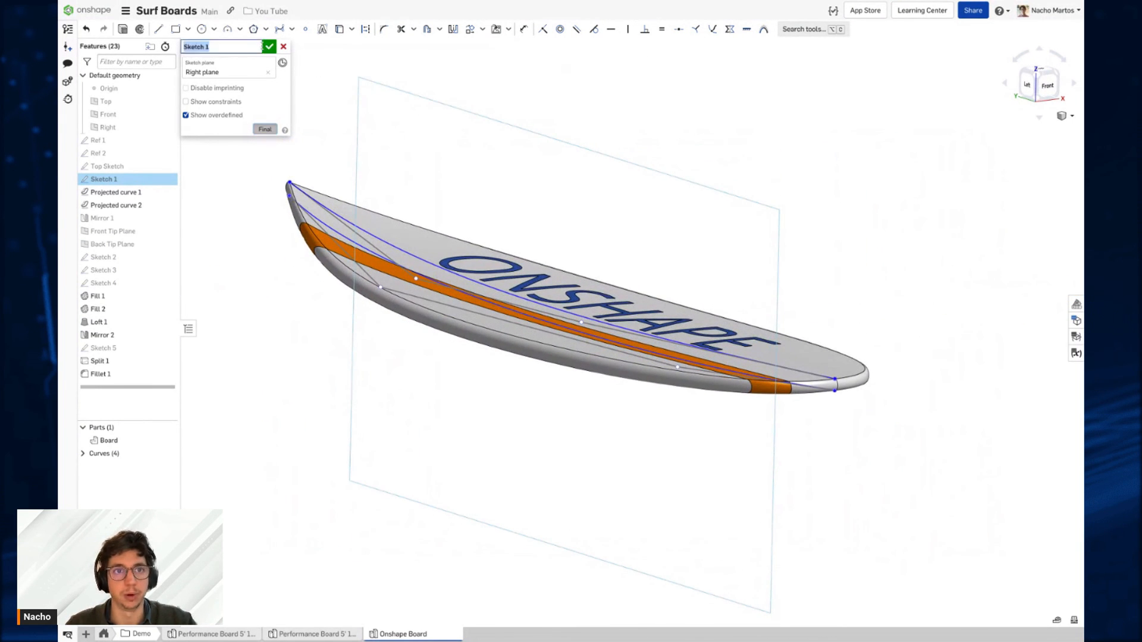
click(269, 47)
right_drag(425, 204, 426, 204)
right_drag(684, 133, 510, 194)
middle_drag(517, 205, 568, 285)
right_drag(569, 287, 674, 281)
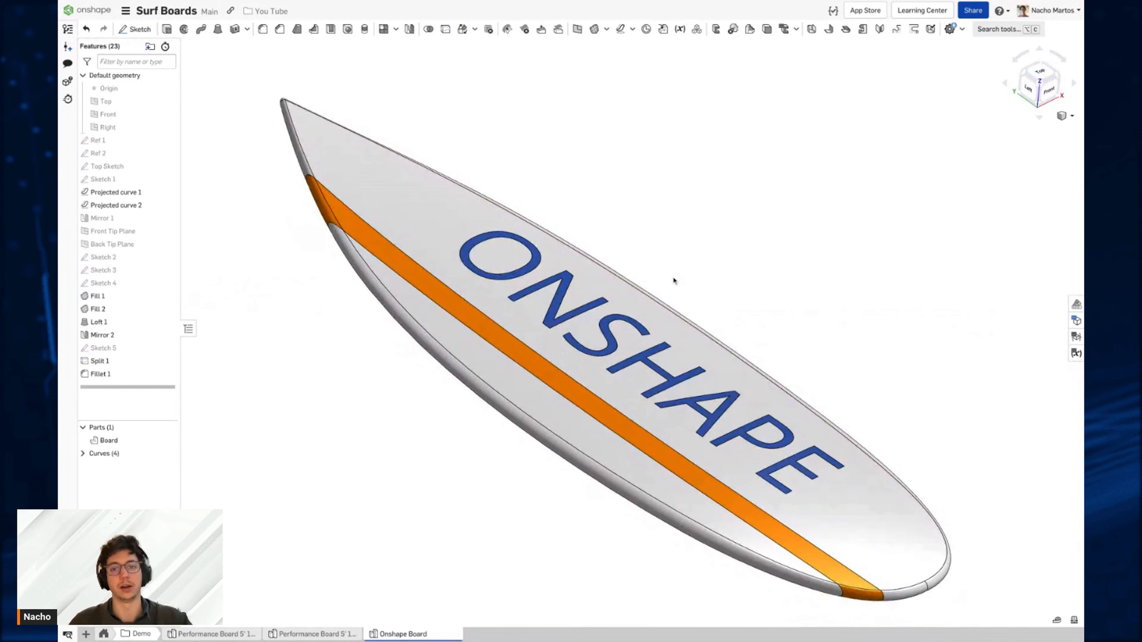